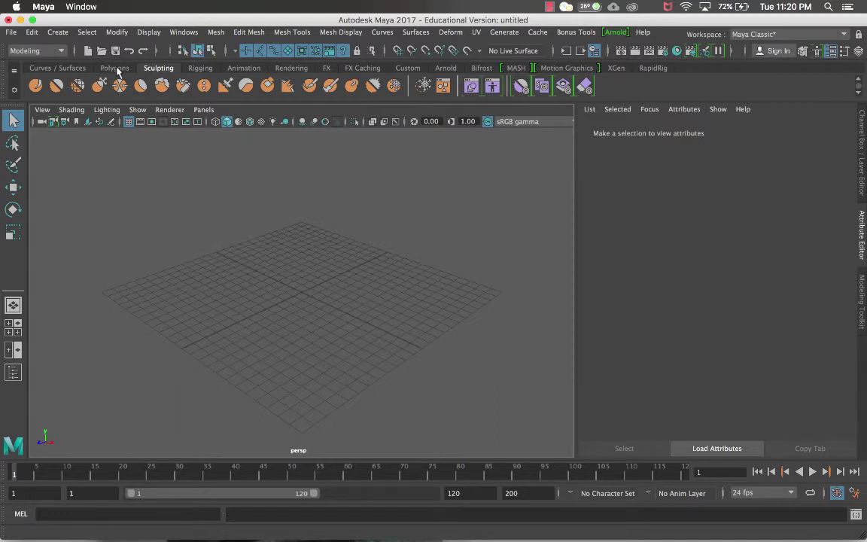
# Create a polygon cube and set its width, height and depth subdivisions to 10.
pyautogui.click(115, 68)
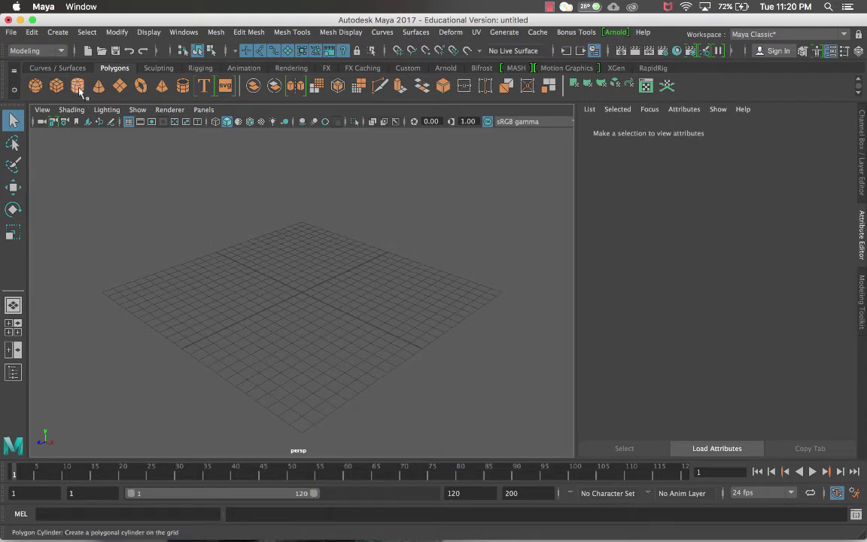
pyautogui.click(56, 83)
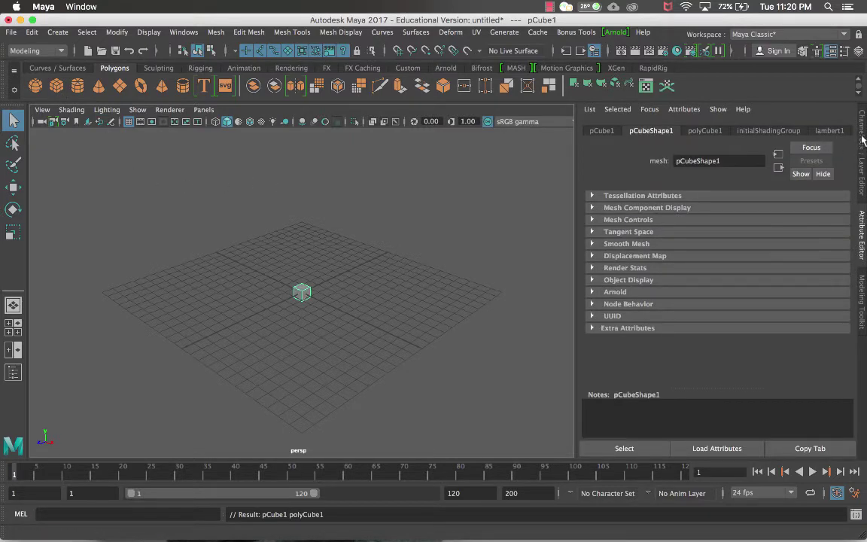
pyautogui.hotkey('ctrl', 'a')
pyautogui.doubleClick(609, 249)
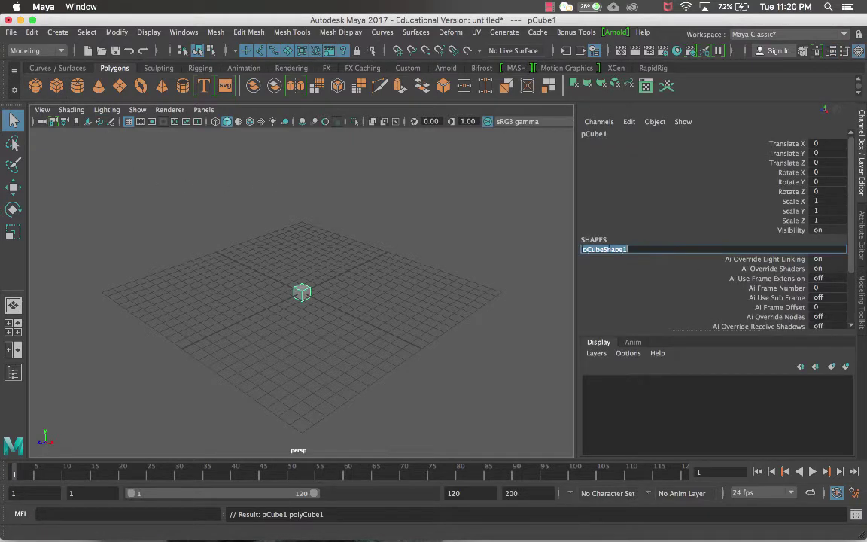
pyautogui.scroll(-3, 611, 254)
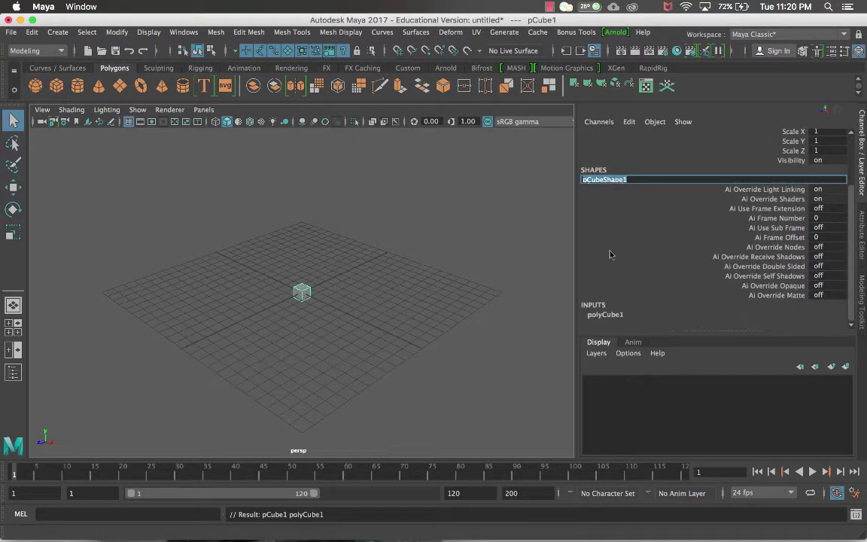
pyautogui.click(606, 315)
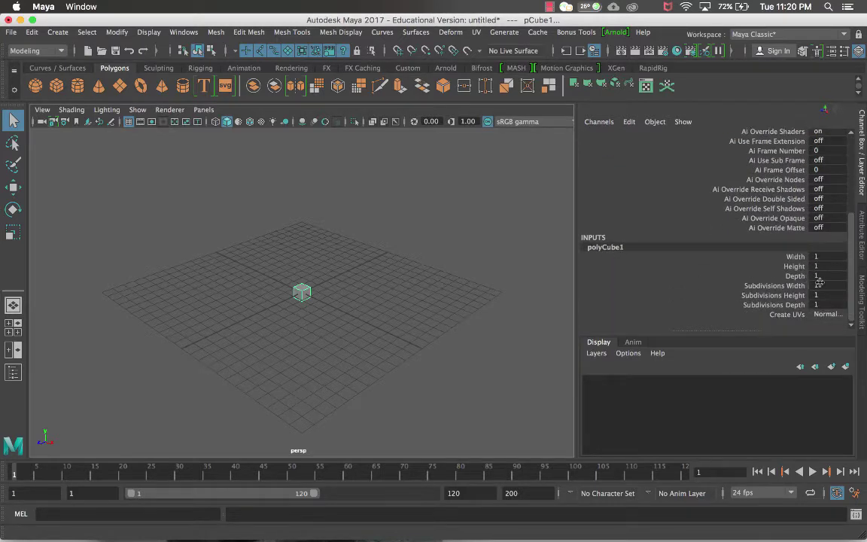
pyautogui.moveTo(819, 286); pyautogui.dragTo(823, 304)
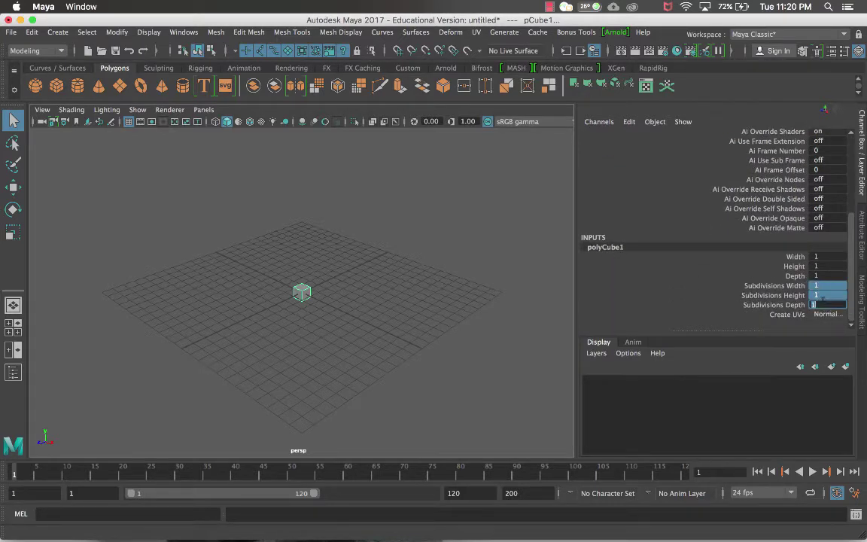
pyautogui.write('10')
pyautogui.press('Return')
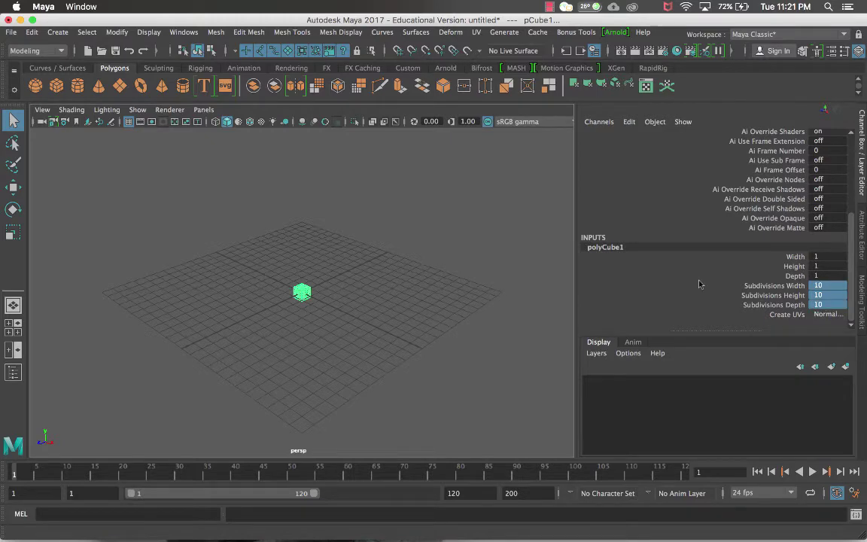
# Scale the cube uniformly to about 7.66 and raise it to about 3.75 on the Y axis.
pyautogui.press('f')
pyautogui.scroll(-8, 412, 302)
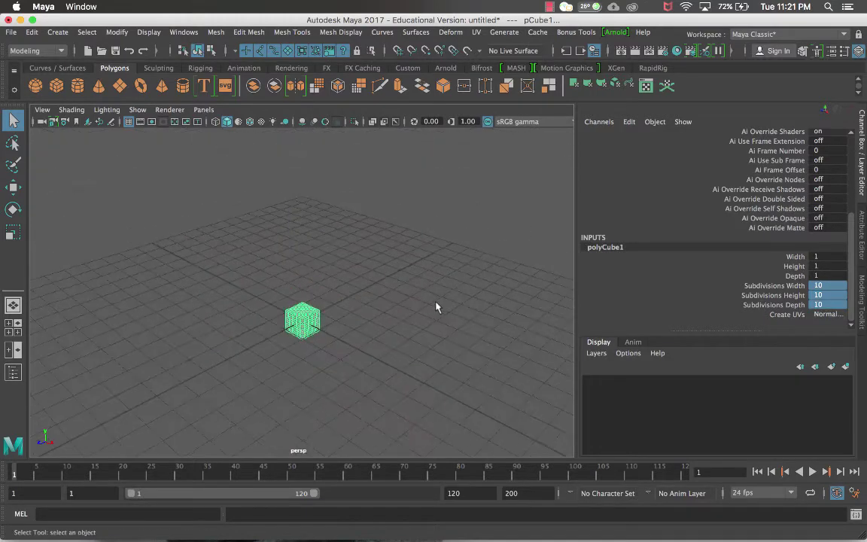
pyautogui.press('r')
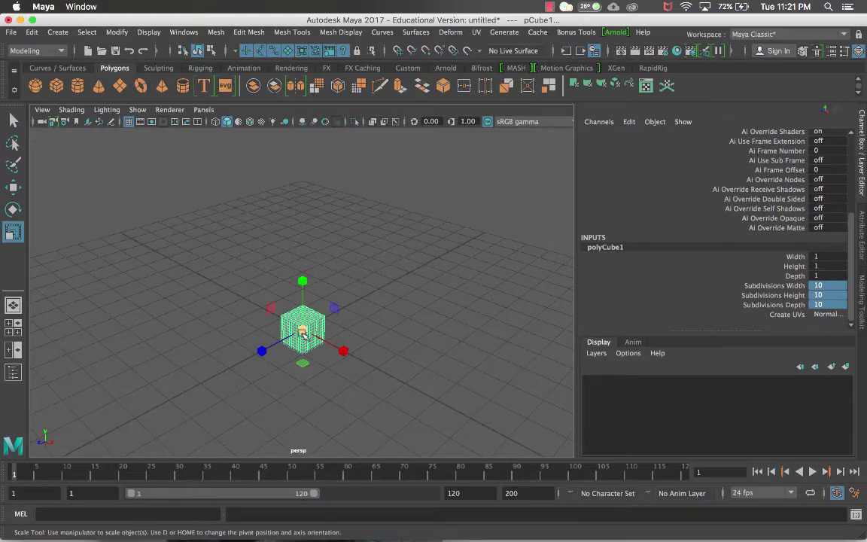
pyautogui.moveTo(303, 328); pyautogui.dragTo(495, 275)
pyautogui.scroll(-10, 485, 281)
pyautogui.press('w')
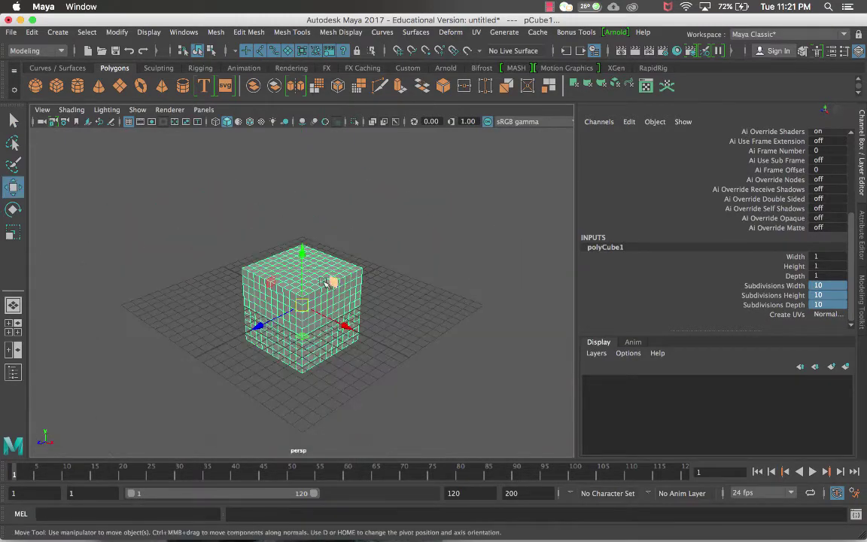
pyautogui.moveTo(304, 282); pyautogui.dragTo(307, 246)
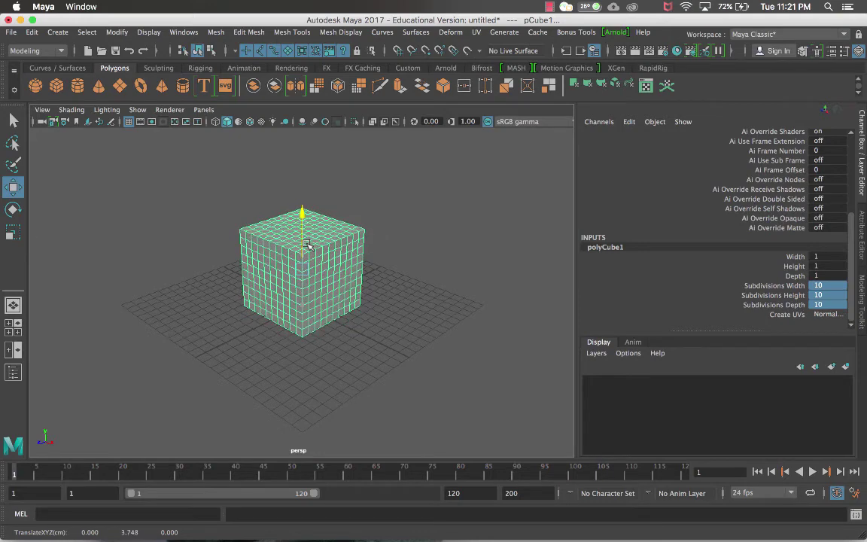
# Deselect the cube and display wireframe edges over the shaded surfaces in the viewport.
pyautogui.click(383, 254)
pyautogui.scroll(5, 392, 254)
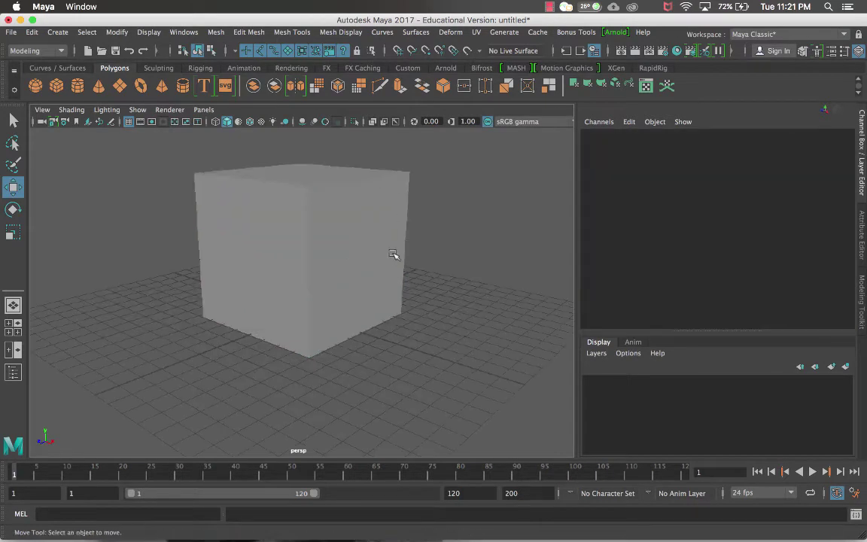
pyautogui.click(250, 121)
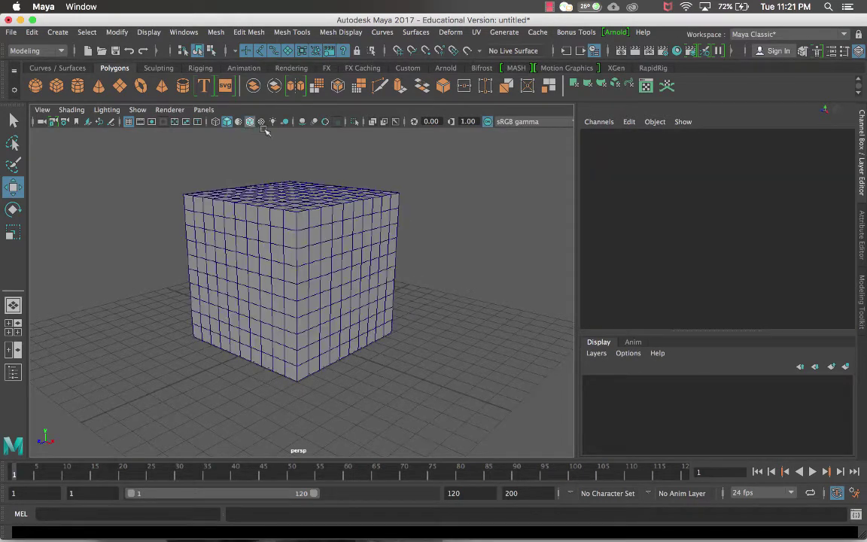
# Apply a nonlinear Bend deformer to the cube.
pyautogui.click(349, 192)
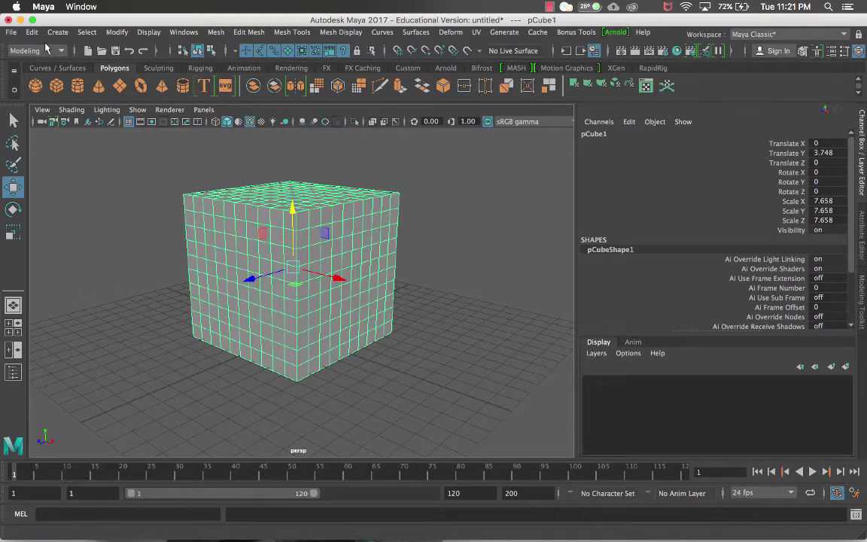
pyautogui.click(445, 35)
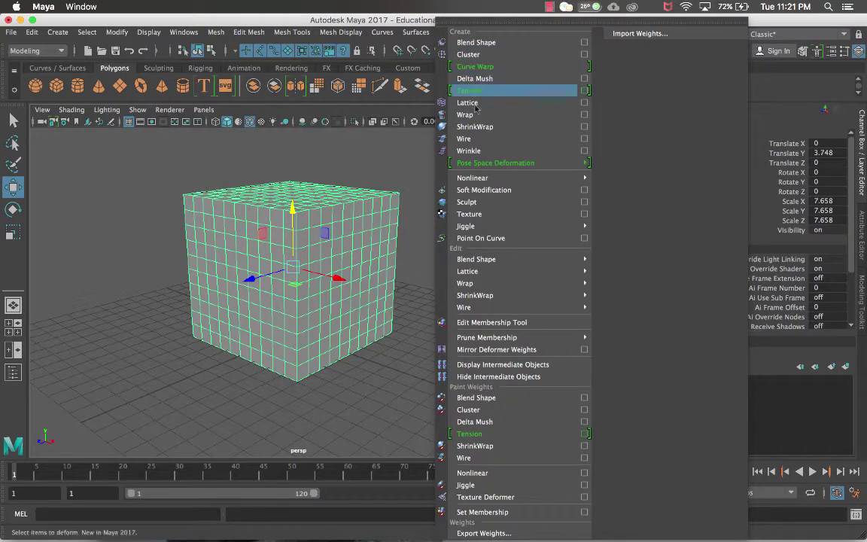
pyautogui.moveTo(508, 181)
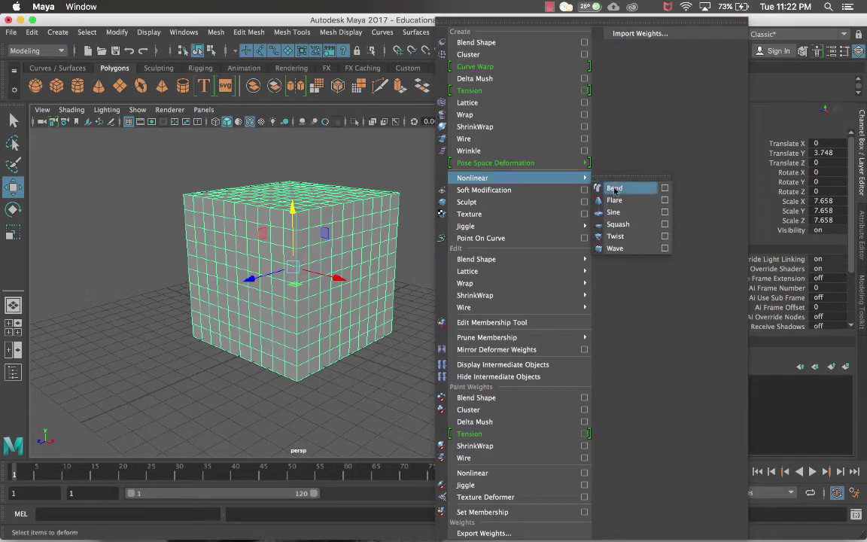
pyautogui.click(614, 189)
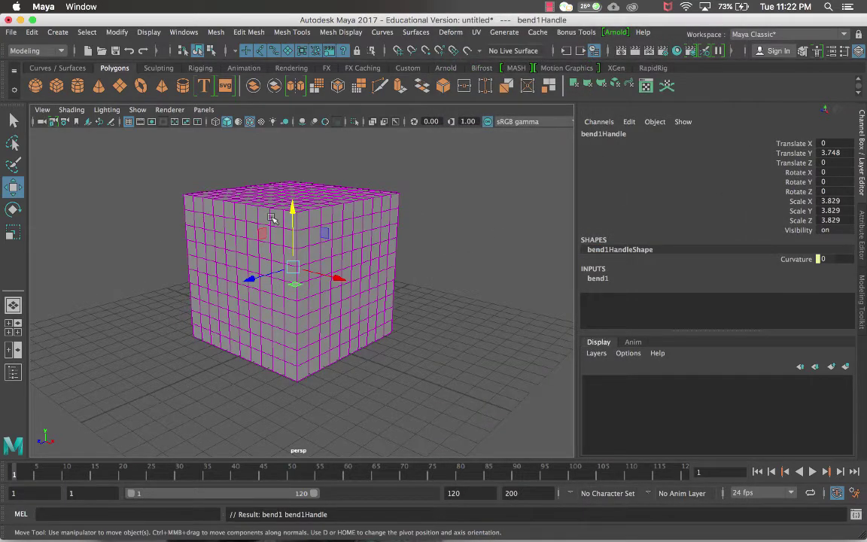
# Bend the cube by setting the Bend deformer's curvature to about 43.5.
pyautogui.keyDown('alt'); pyautogui.moveTo(284, 222); pyautogui.dragTo(297, 227, button='middle'); pyautogui.keyUp('alt')
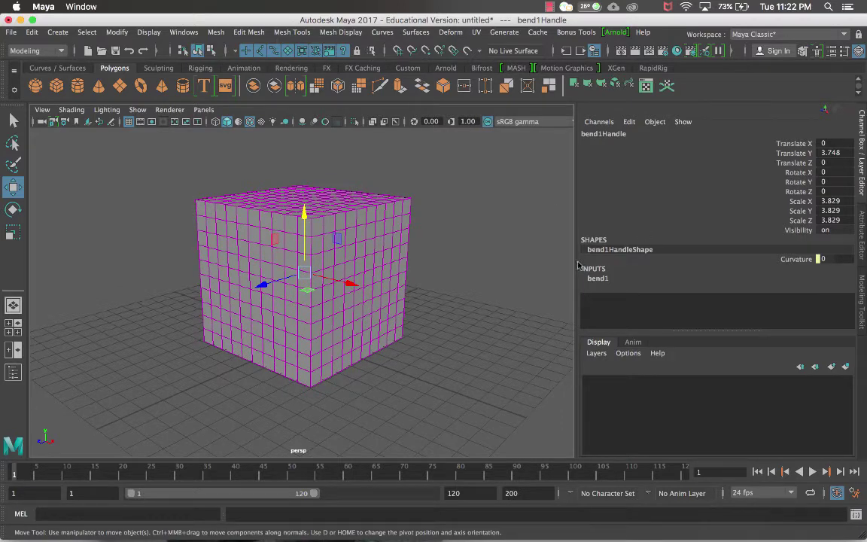
pyautogui.moveTo(602, 267); pyautogui.dragTo(722, 266)
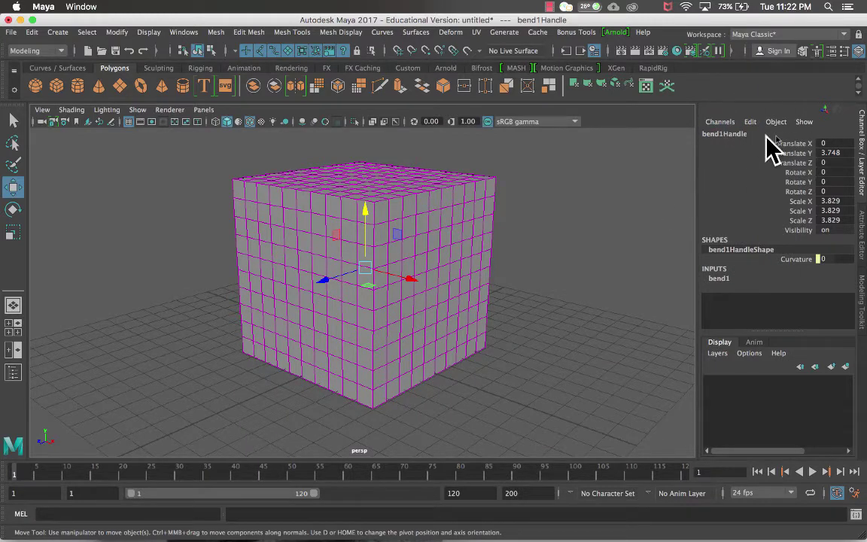
pyautogui.click(721, 279)
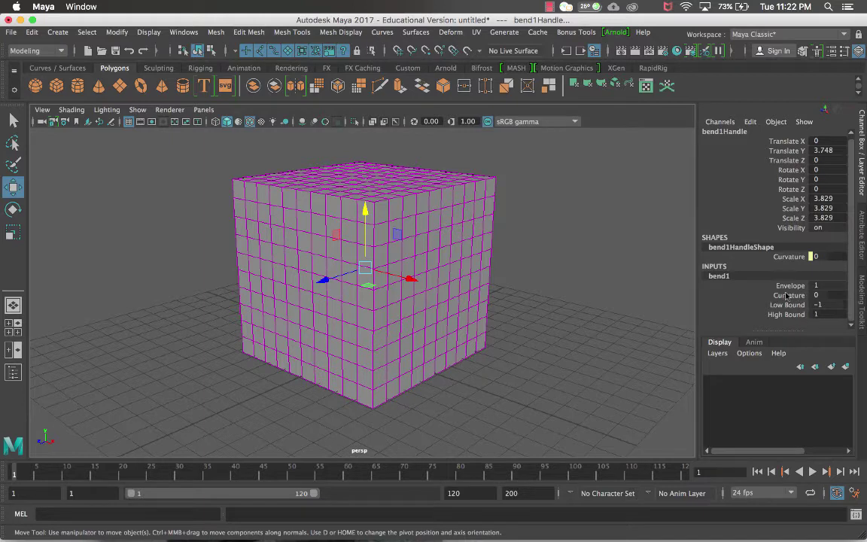
pyautogui.click(790, 294)
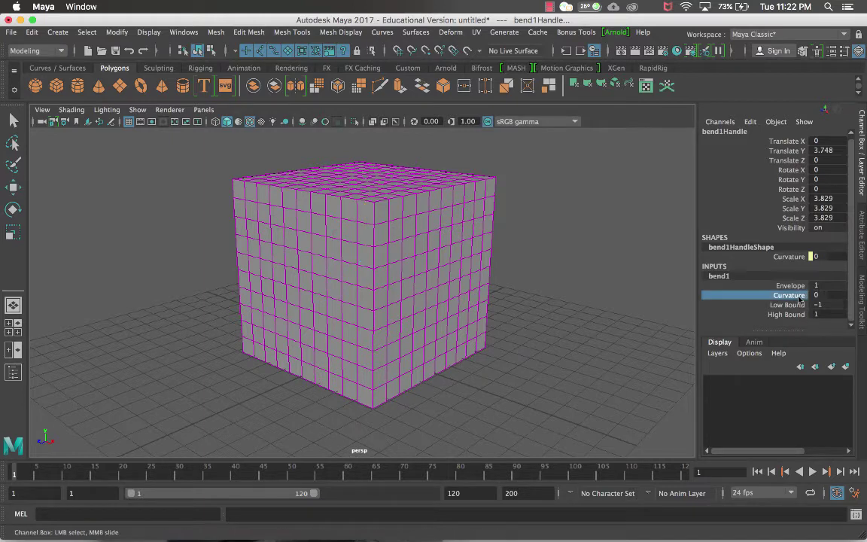
pyautogui.scroll(-5, 472, 261)
pyautogui.keyDown('alt'); pyautogui.moveTo(472, 262); pyautogui.dragTo(428, 256); pyautogui.keyUp('alt')
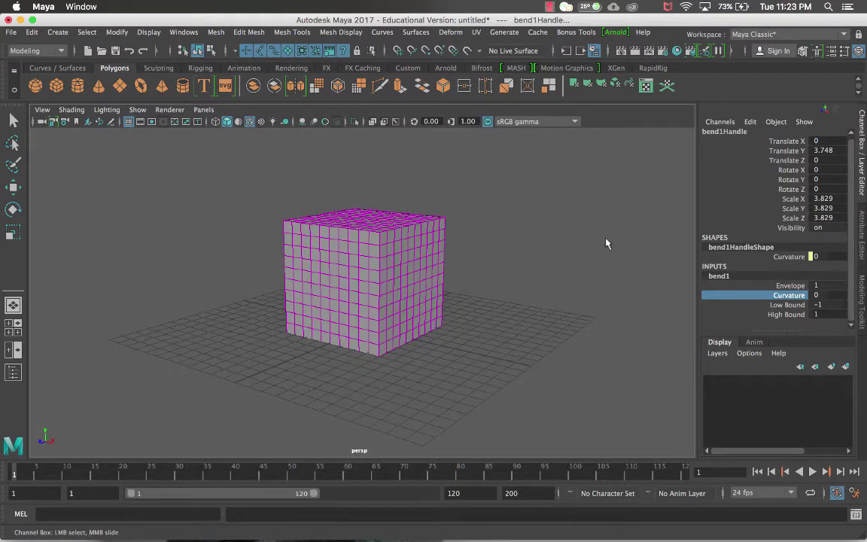
pyautogui.moveTo(544, 243); pyautogui.dragTo(544, 243, button='middle')
pyautogui.moveTo(543, 242); pyautogui.dragTo(567, 249, button='middle')
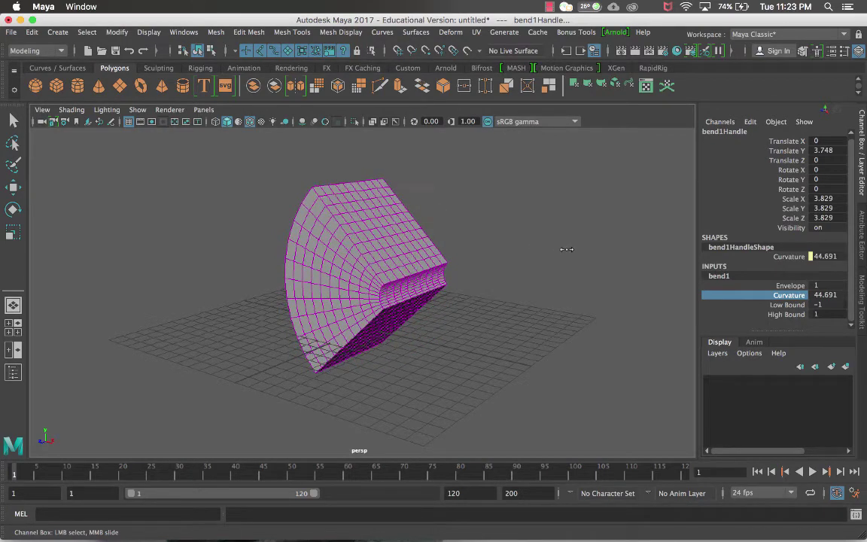
# Try raising the Bend deformer's low bound to 0, and return it to -1.
pyautogui.click(774, 305)
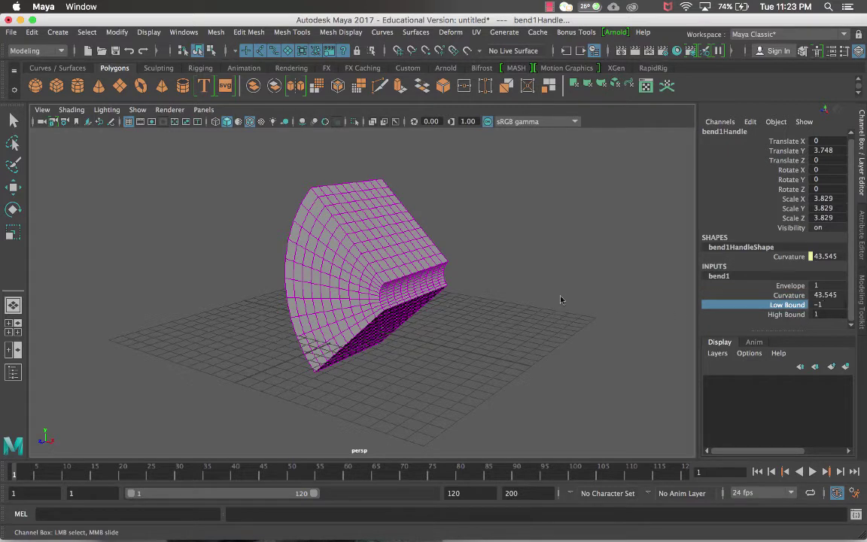
pyautogui.moveTo(581, 287); pyautogui.dragTo(599, 285, button='middle')
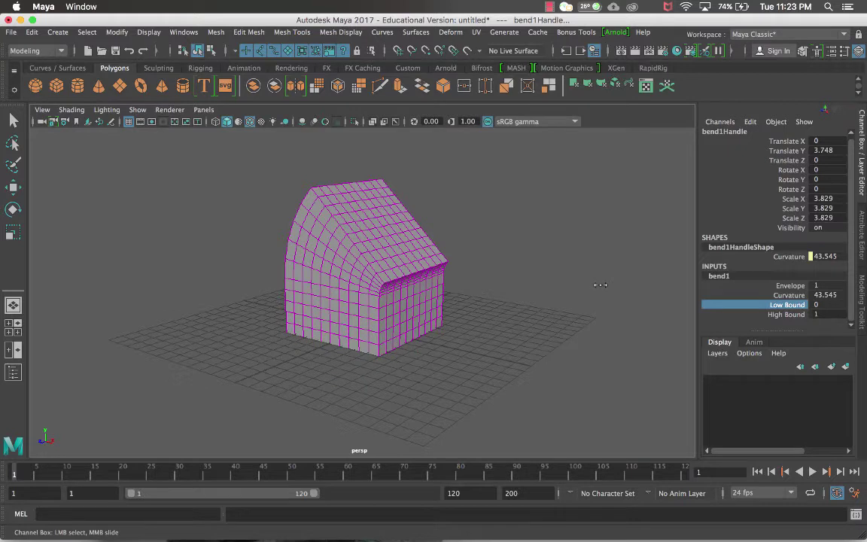
pyautogui.moveTo(576, 286)
pyautogui.mouseDown(button='middle')
pyautogui.moveTo(585, 287)
pyautogui.moveTo(578, 288)
pyautogui.mouseUp(button='middle')
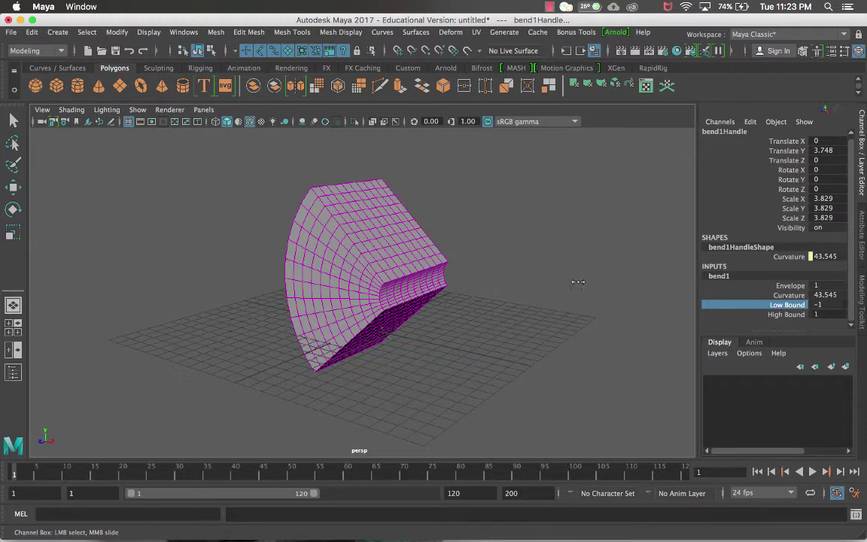
pyautogui.moveTo(578, 282)
pyautogui.mouseDown(button='middle')
pyautogui.moveTo(553, 302)
pyautogui.moveTo(593, 295)
pyautogui.moveTo(578, 298)
pyautogui.mouseUp(button='middle')
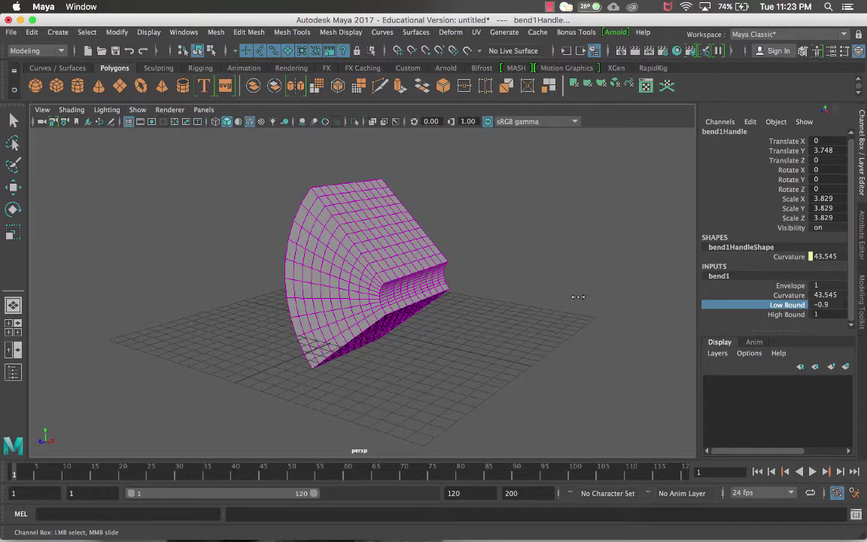
# Set the Bend deformer's high bound to 0.5.
pyautogui.click(775, 315)
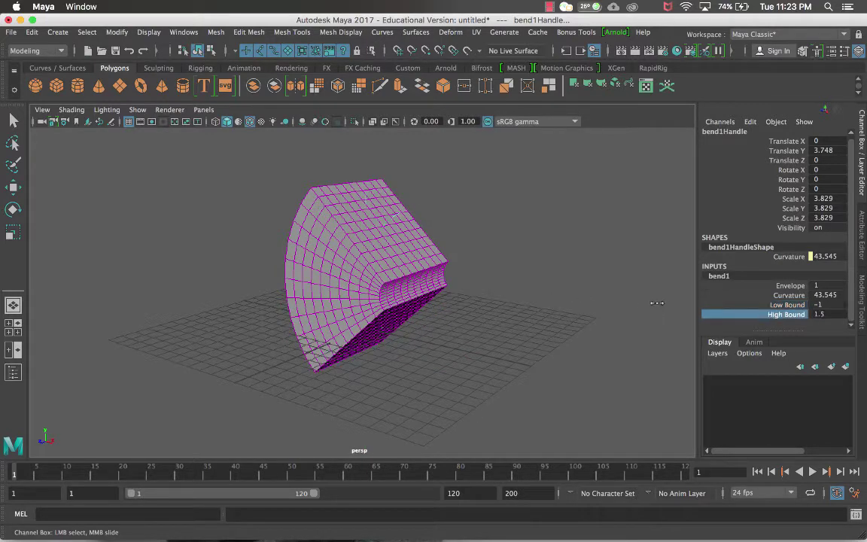
pyautogui.moveTo(656, 303); pyautogui.dragTo(638, 306, button='middle')
pyautogui.keyDown('alt'); pyautogui.moveTo(638, 306); pyautogui.dragTo(657, 299); pyautogui.keyUp('alt')
pyautogui.scroll(-3, 642, 298)
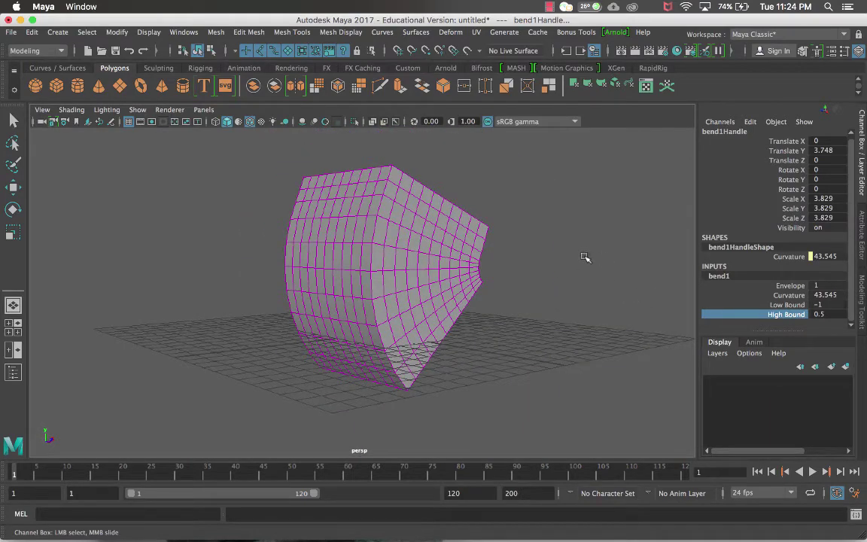
pyautogui.keyDown('alt'); pyautogui.moveTo(586, 258); pyautogui.dragTo(505, 265); pyautogui.keyUp('alt')
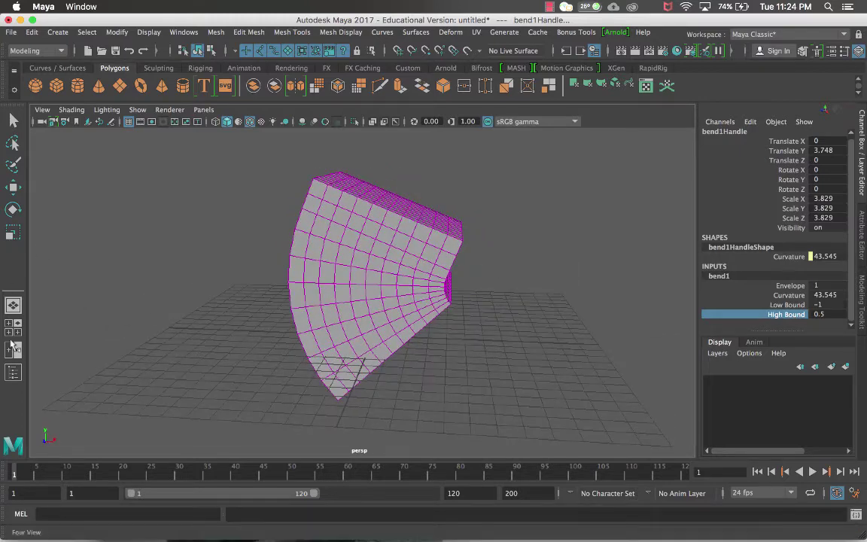
# Examine the cube and its bend handle in the Outliner, and close it.
pyautogui.click(13, 371)
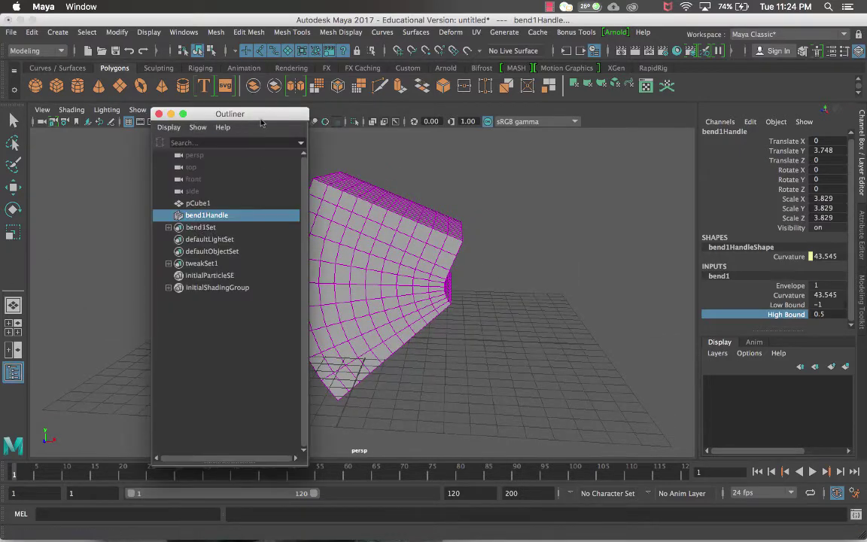
pyautogui.moveTo(235, 111); pyautogui.dragTo(153, 107)
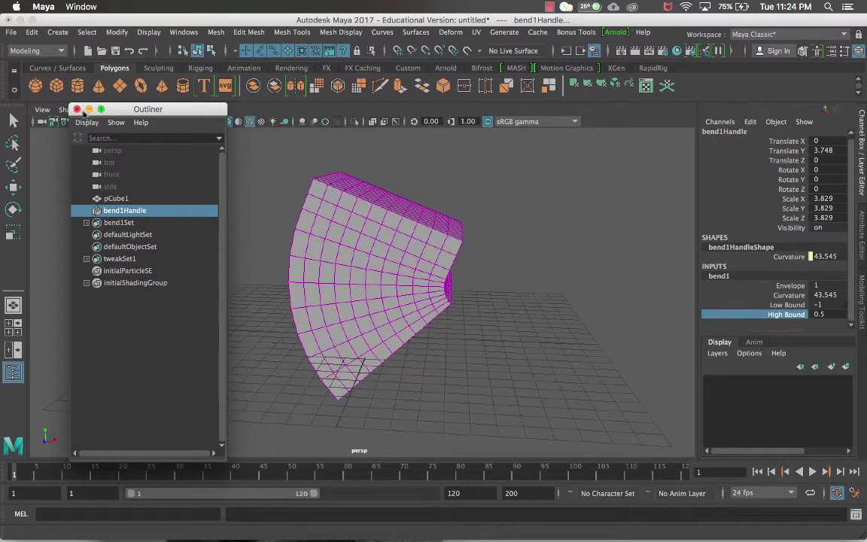
pyautogui.click(76, 109)
# Slide the bent cube back and forth along X through its bend handle, and leave it at about 0.576.
pyautogui.click(380, 193)
pyautogui.press('w')
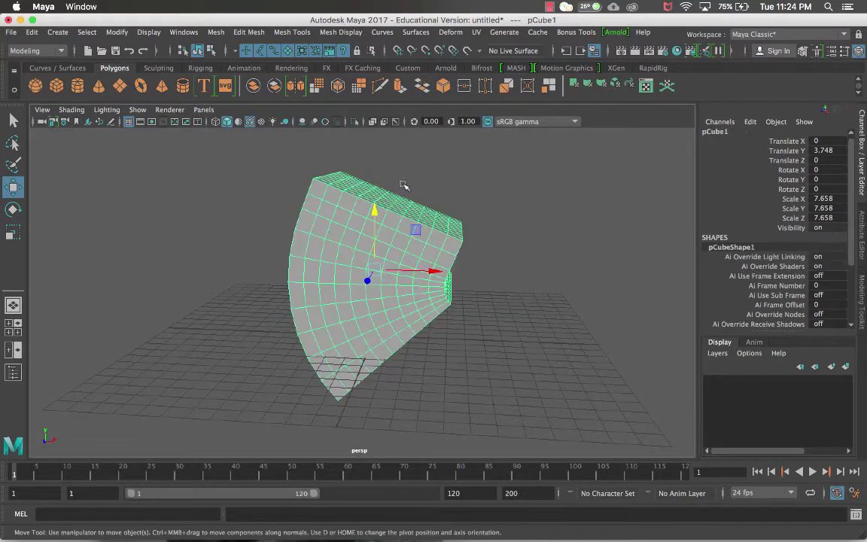
pyautogui.click(408, 184)
pyautogui.click(389, 205)
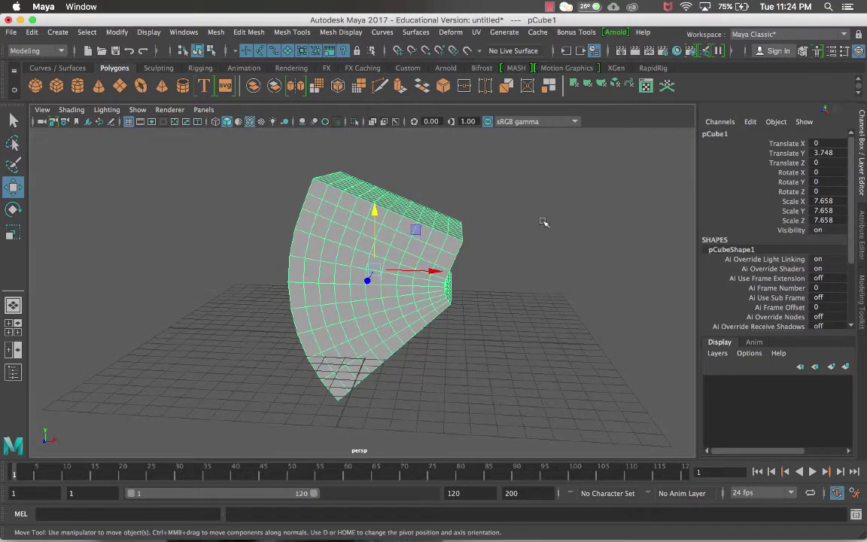
pyautogui.keyDown('alt'); pyautogui.moveTo(543, 222); pyautogui.dragTo(479, 235); pyautogui.keyUp('alt')
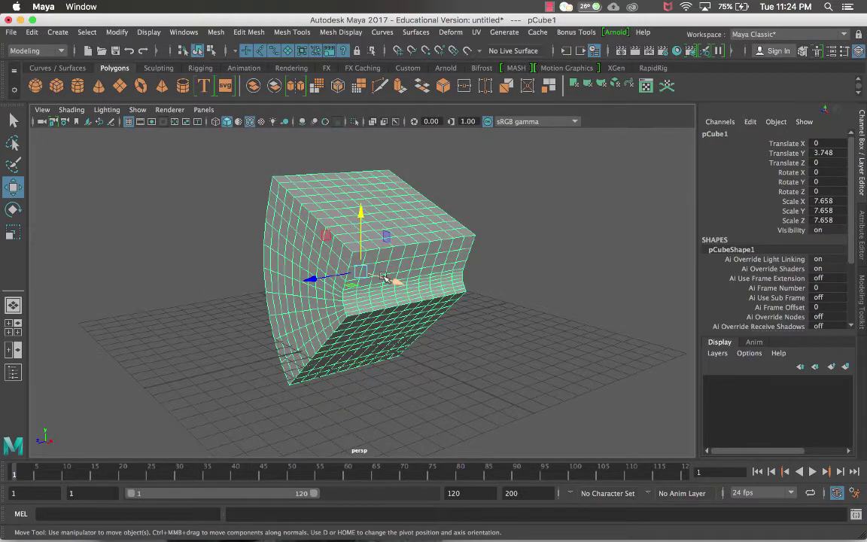
pyautogui.moveTo(384, 277); pyautogui.dragTo(591, 282)
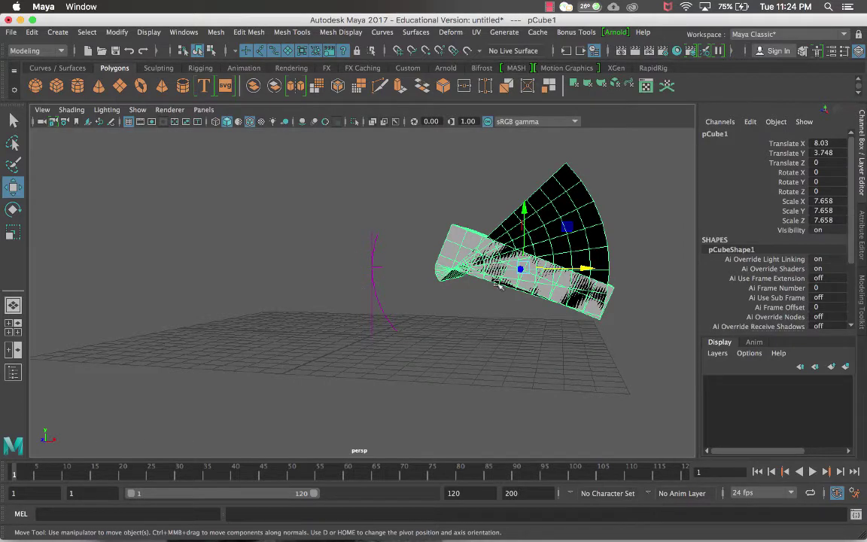
pyautogui.moveTo(580, 267); pyautogui.dragTo(525, 279)
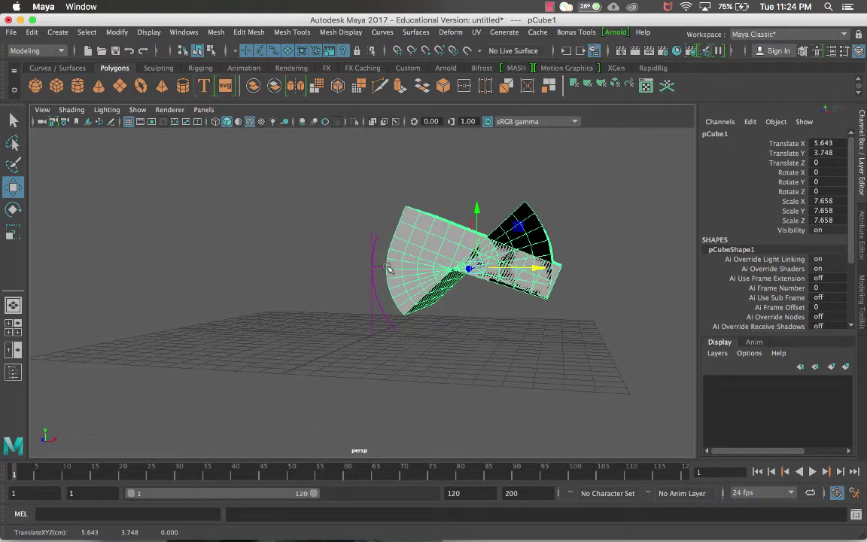
pyautogui.moveTo(465, 249); pyautogui.dragTo(172, 256)
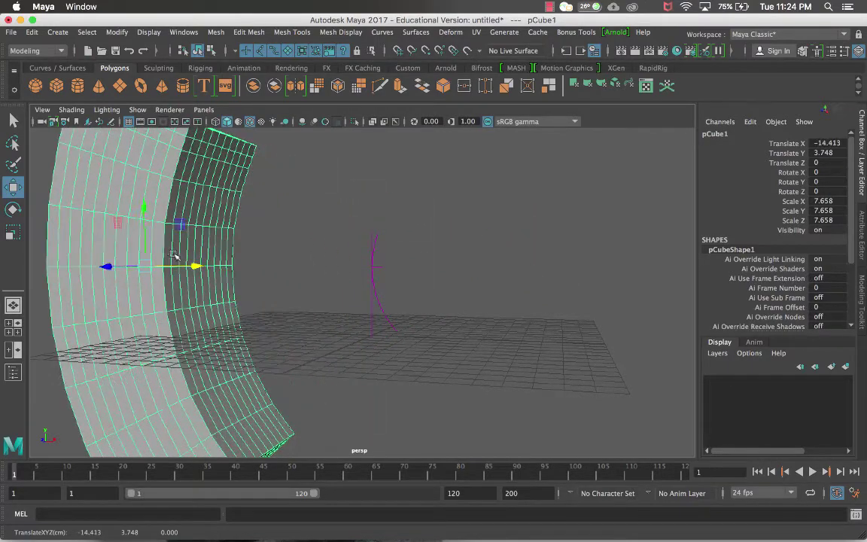
pyautogui.scroll(-10, 178, 256)
pyautogui.keyDown('alt'); pyautogui.moveTo(263, 264); pyautogui.dragTo(424, 319); pyautogui.keyUp('alt')
pyautogui.scroll(5, 419, 300)
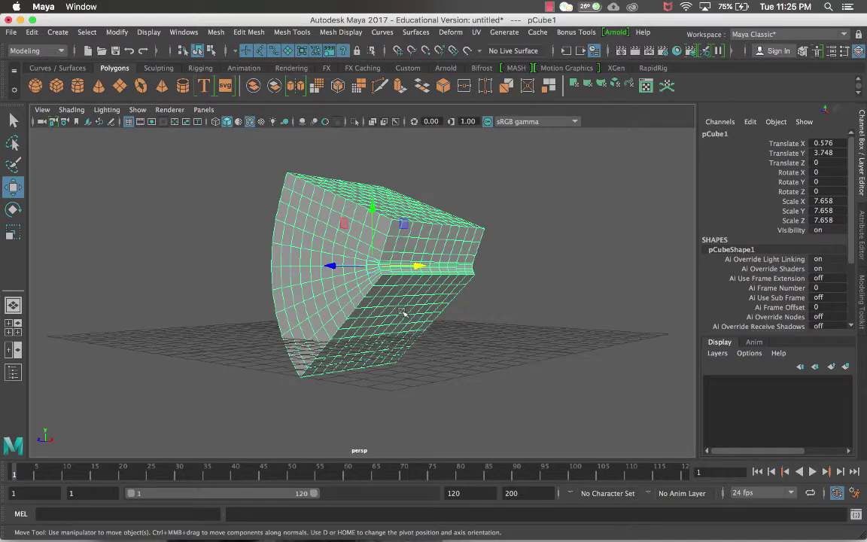
# Duplicate the bent cube and move the copy to about -1.7 in X and -21.95 in Z.
pyautogui.scroll(-8, 403, 313)
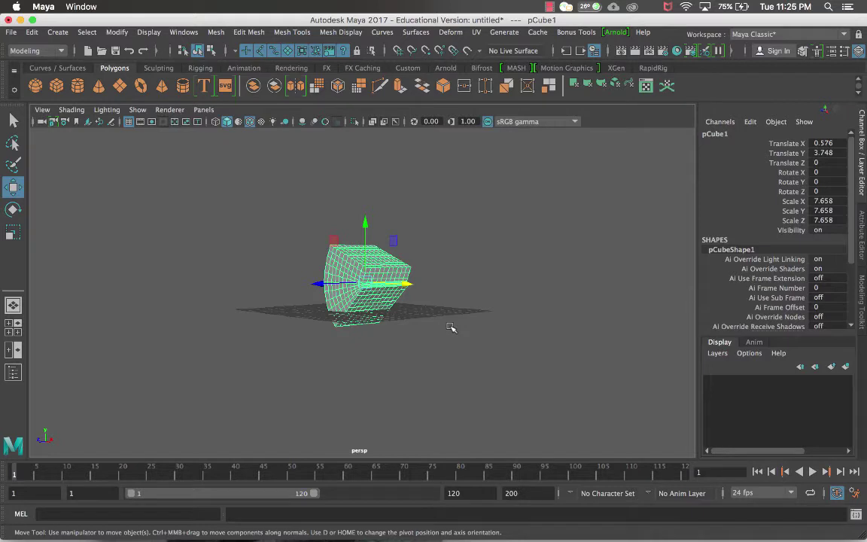
pyautogui.hotkey('ctrl', 'd')
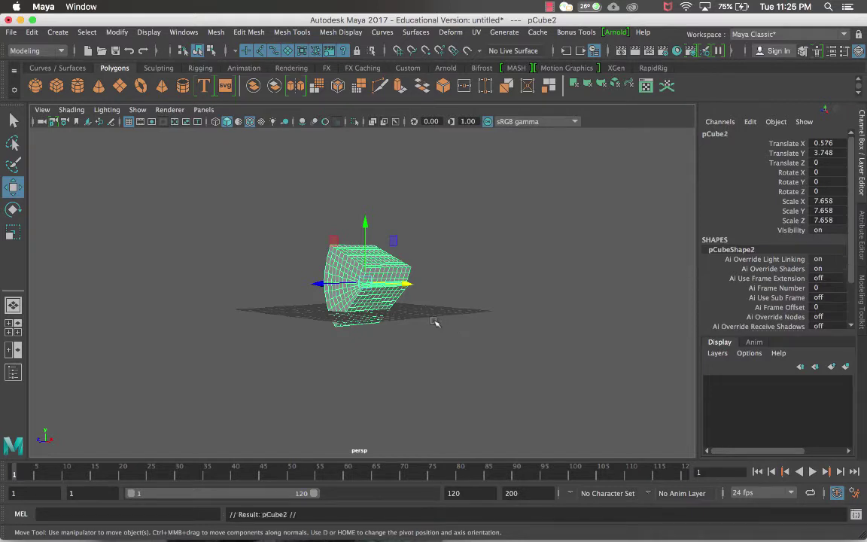
pyautogui.keyDown('alt'); pyautogui.moveTo(435, 322); pyautogui.dragTo(404, 339); pyautogui.keyUp('alt')
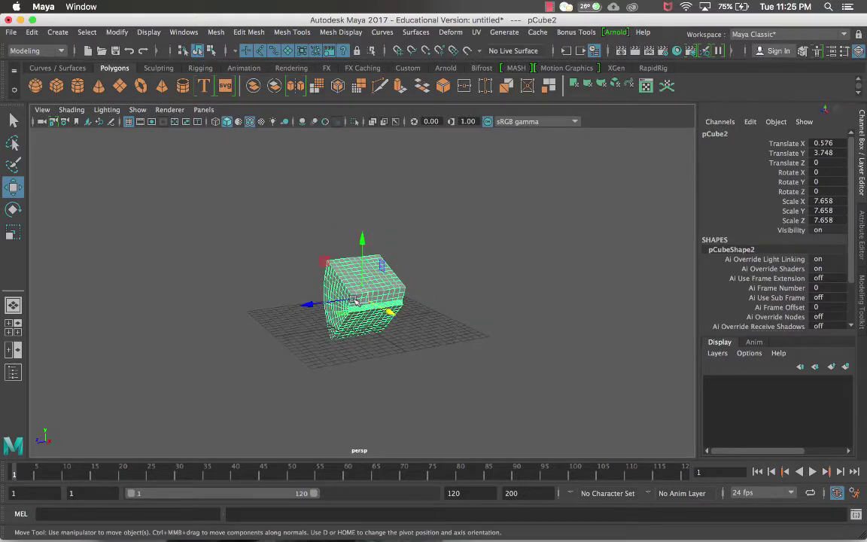
pyautogui.moveTo(354, 299); pyautogui.dragTo(459, 285)
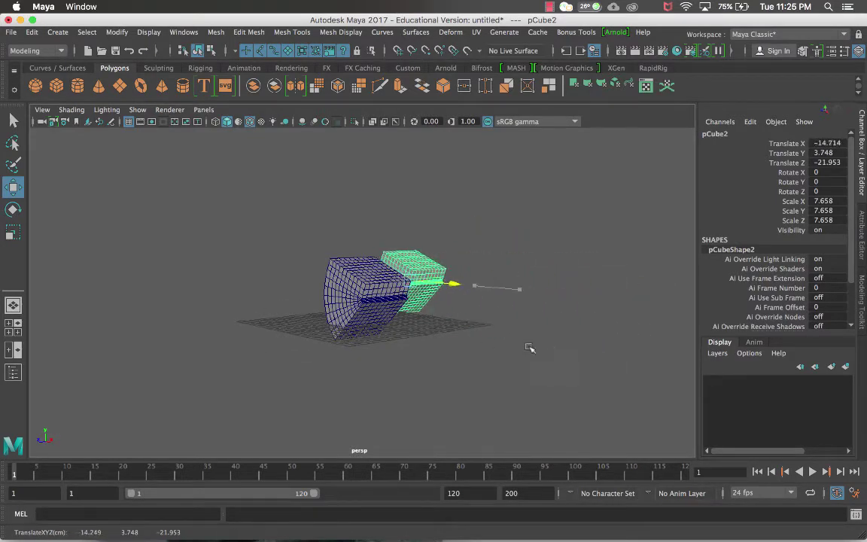
pyautogui.moveTo(529, 348); pyautogui.dragTo(496, 337)
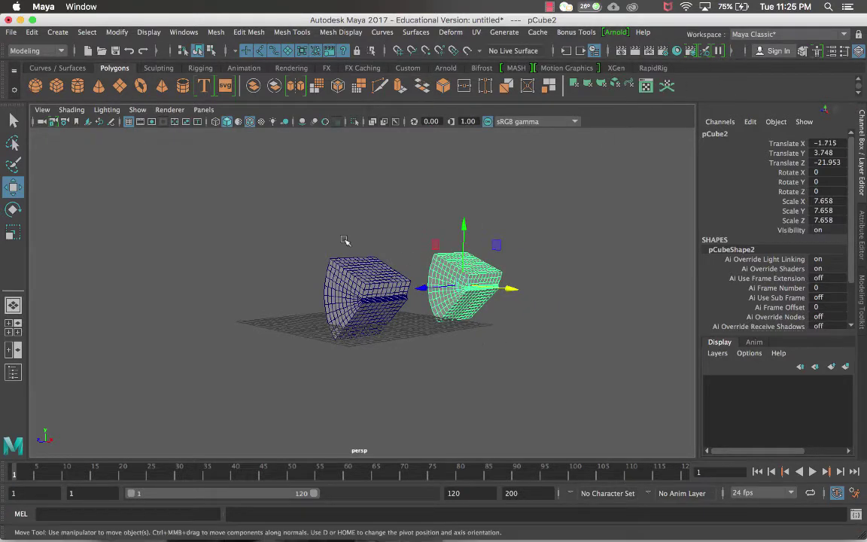
# Delete the duplicated cube.
pyautogui.moveTo(315, 237); pyautogui.dragTo(404, 326)
pyautogui.click(422, 242)
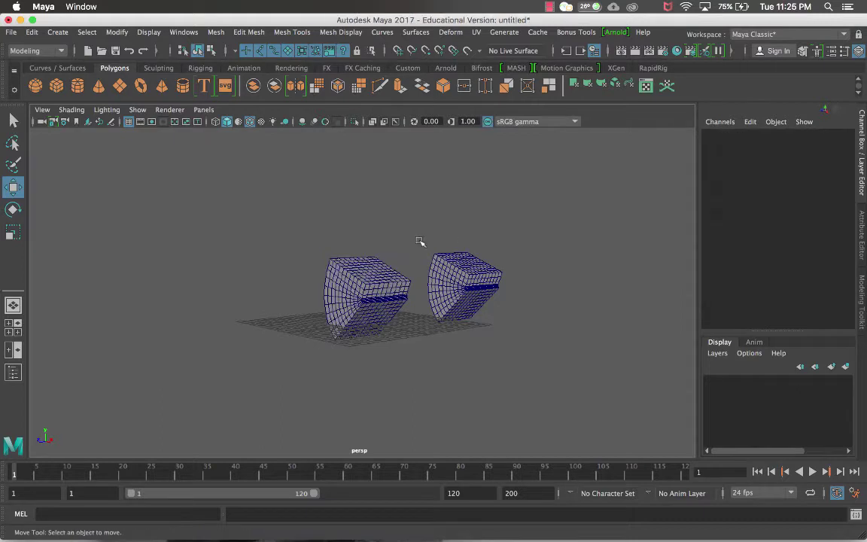
pyautogui.click(494, 306)
pyautogui.press('Delete')
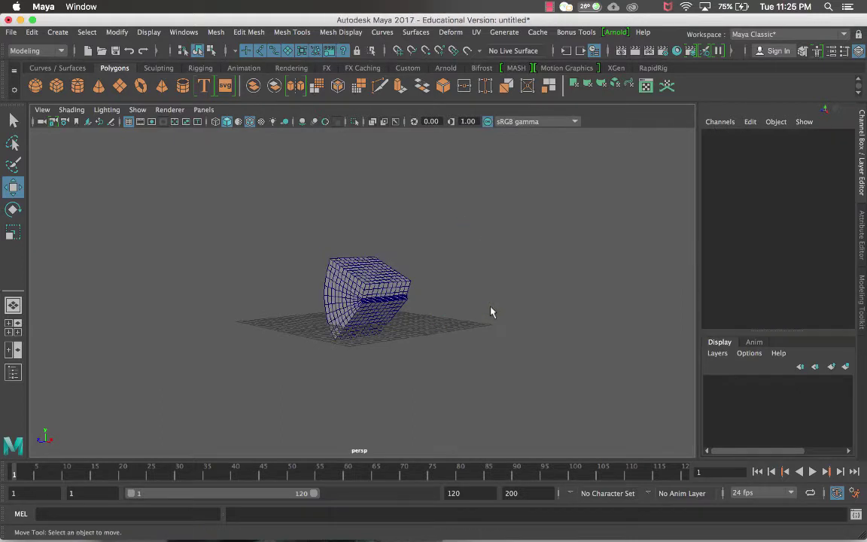
# Delete the construction history of the bent cube.
pyautogui.click(410, 294)
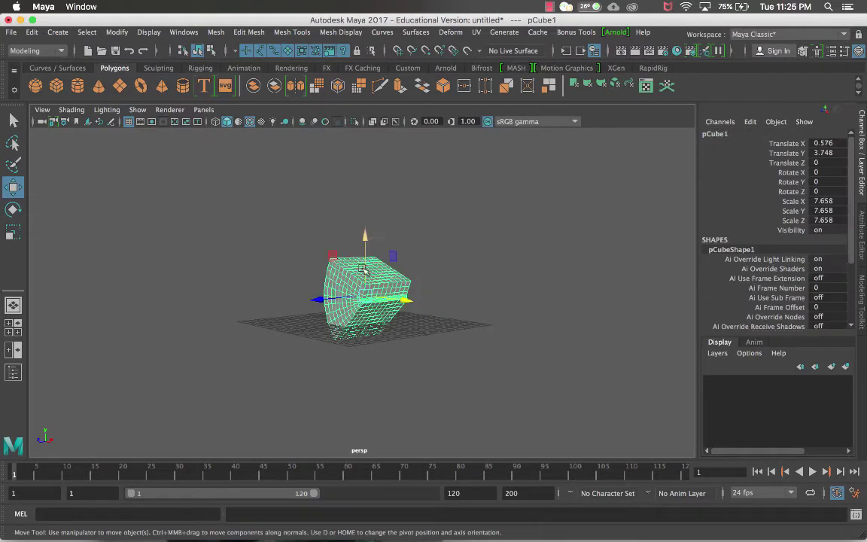
pyautogui.click(32, 33)
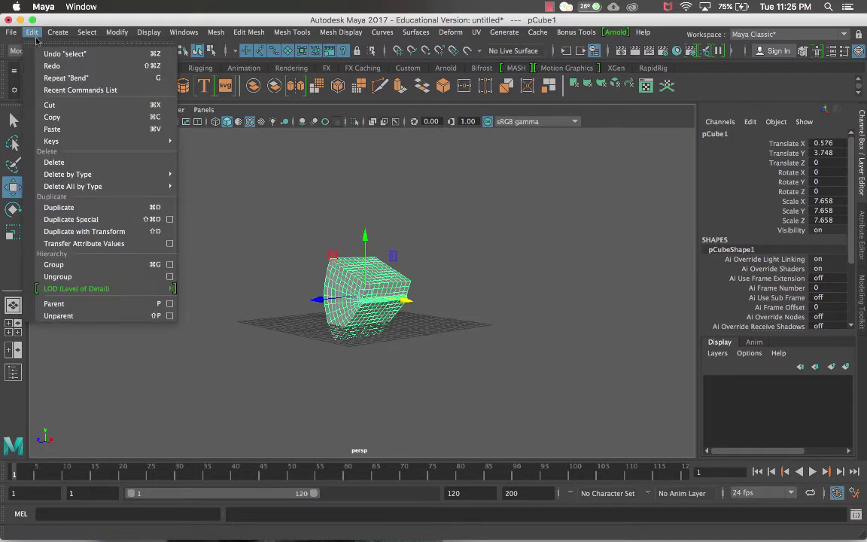
pyautogui.moveTo(90, 174)
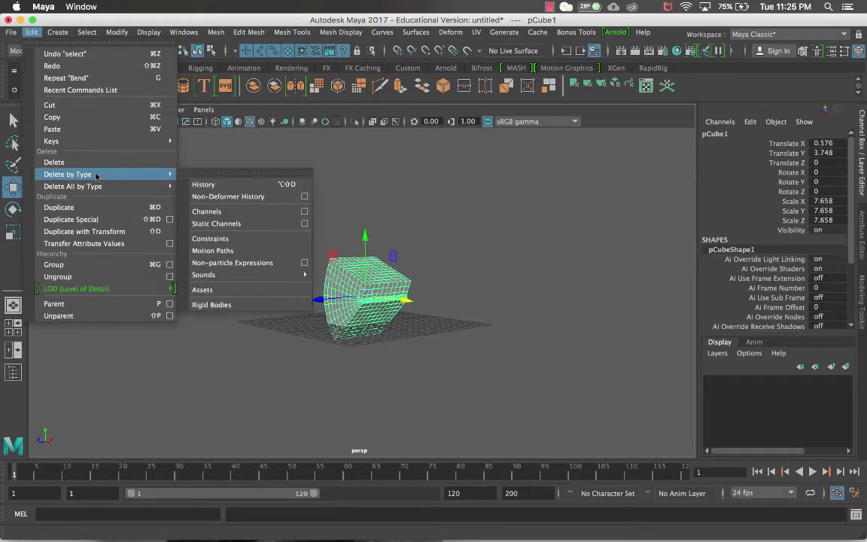
pyautogui.click(202, 184)
pyautogui.click(376, 236)
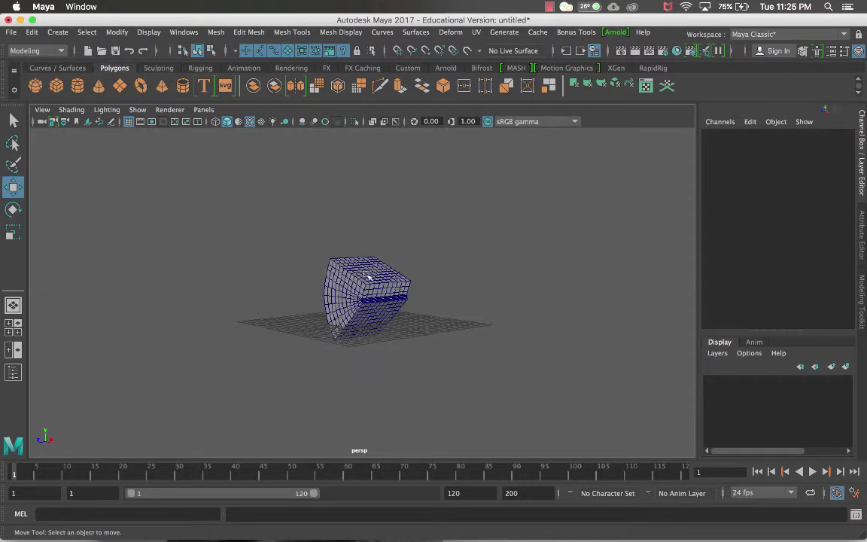
# Move the history-free cube along Z to about -21.1.
pyautogui.click(368, 277)
pyautogui.moveTo(356, 299); pyautogui.dragTo(451, 295)
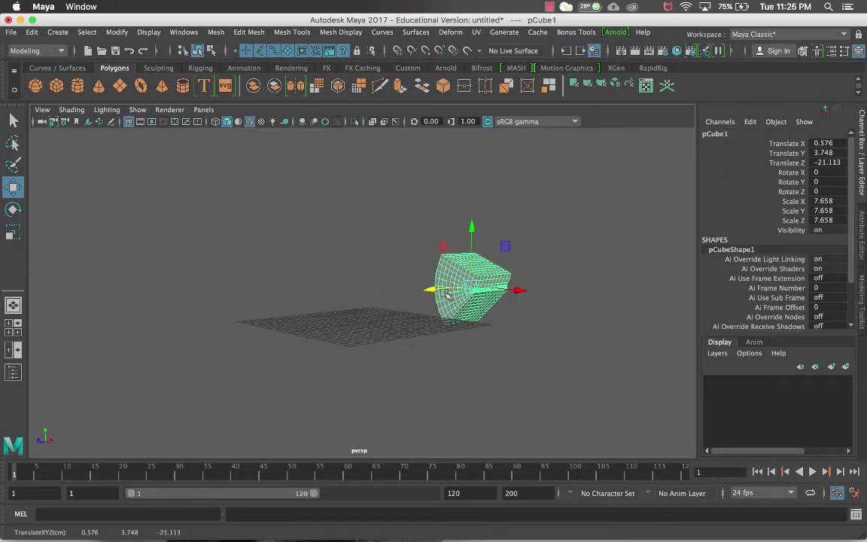
pyautogui.keyDown('alt'); pyautogui.moveTo(382, 299); pyautogui.dragTo(438, 309); pyautogui.keyUp('alt')
# Undo the edits back through the history deletion and the duplicate's X move, and delete the duplicate again.
pyautogui.hotkey('ctrl', 'z')
pyautogui.hotkey('ctrl', 'z')
pyautogui.hotkey('ctrl', 'z')
pyautogui.hotkey('ctrl', 'z')
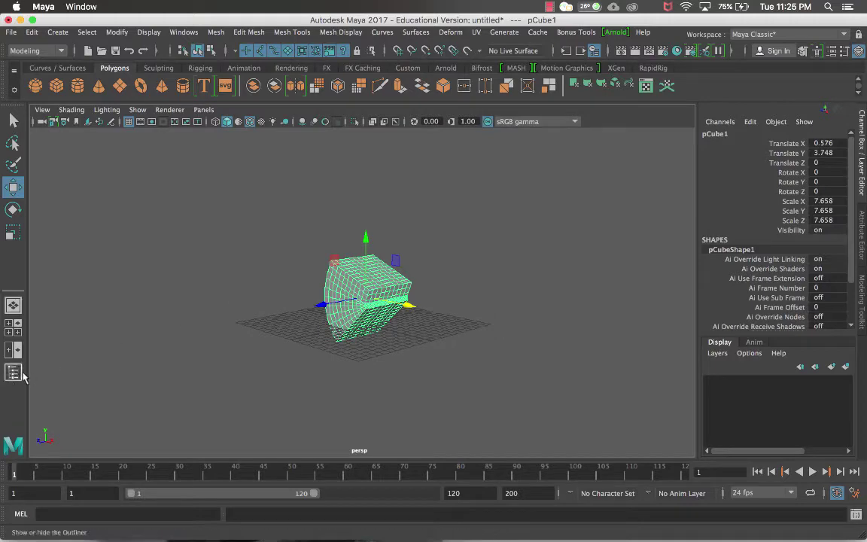
pyautogui.hotkey('ctrl', 'z')
pyautogui.click(360, 300)
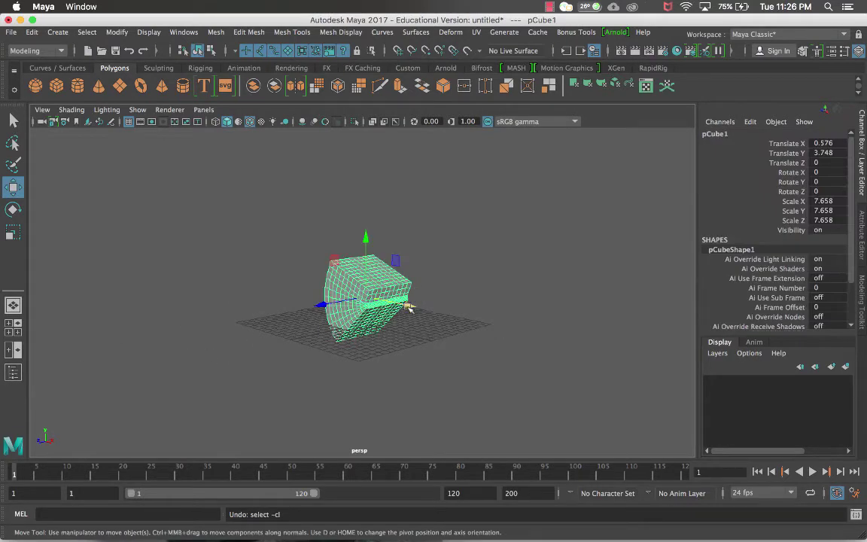
pyautogui.hotkey('ctrl', 'z')
pyautogui.hotkey('ctrl', 'z')
pyautogui.hotkey('ctrl', 'z')
pyautogui.hotkey('ctrl', 'z')
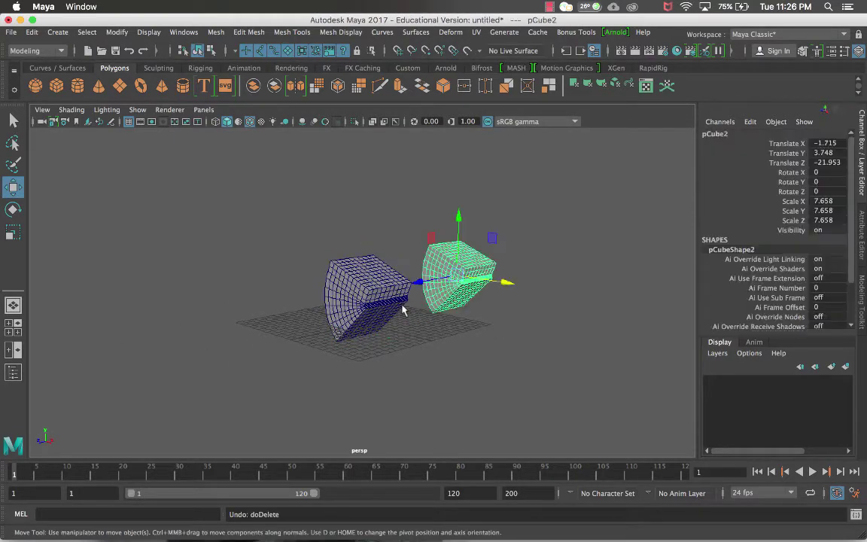
pyautogui.hotkey('ctrl', 'z')
pyautogui.hotkey('ctrl', 'z')
pyautogui.hotkey('ctrl', 'z')
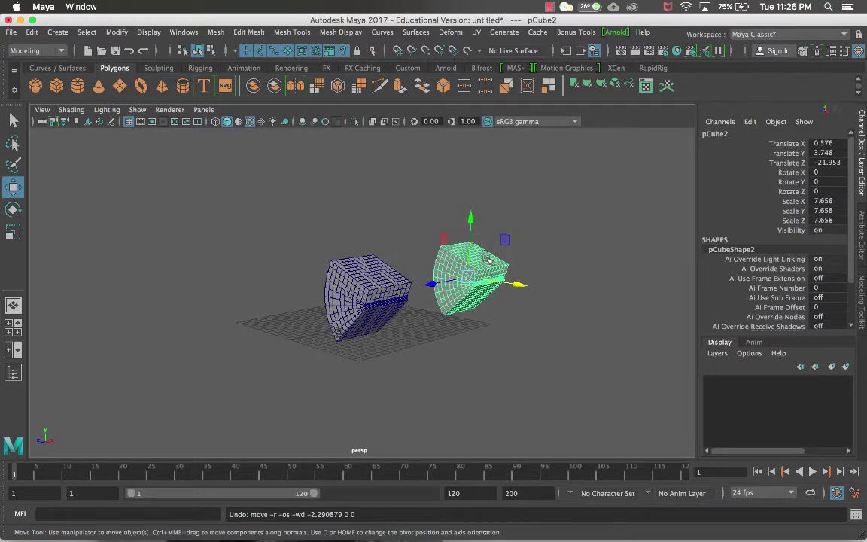
pyautogui.press('Delete')
# Try moving the original cube along X to about -8.54, and undo the move.
pyautogui.click(366, 316)
pyautogui.moveTo(407, 303); pyautogui.dragTo(347, 300)
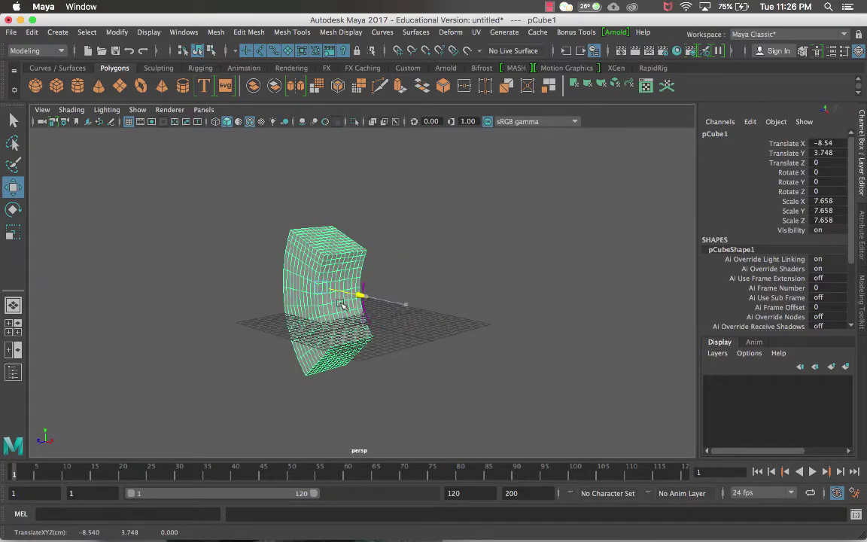
pyautogui.press('z')
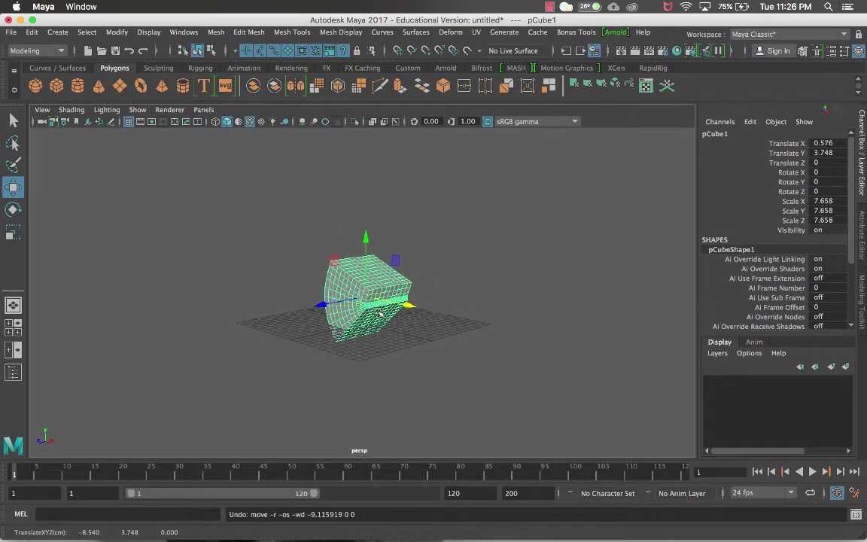
# Select the bend handle inside the cube in wireframe display, return to shaded display, and delete the handle.
pyautogui.press('4')
pyautogui.scroll(10, 391, 321)
pyautogui.press('q')
pyautogui.keyDown('alt'); pyautogui.moveTo(389, 322); pyautogui.dragTo(373, 293); pyautogui.keyUp('alt')
pyautogui.click(368, 277)
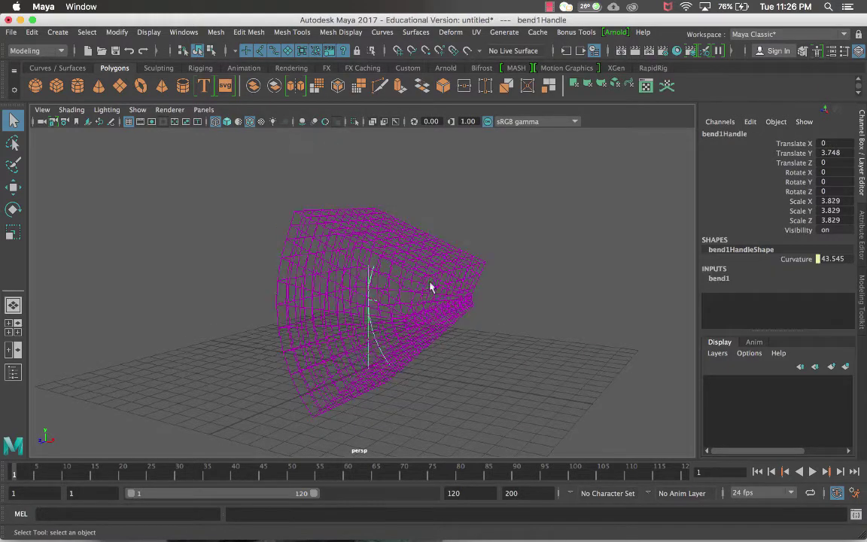
pyautogui.keyDown('alt'); pyautogui.moveTo(431, 287); pyautogui.dragTo(470, 295); pyautogui.keyUp('alt')
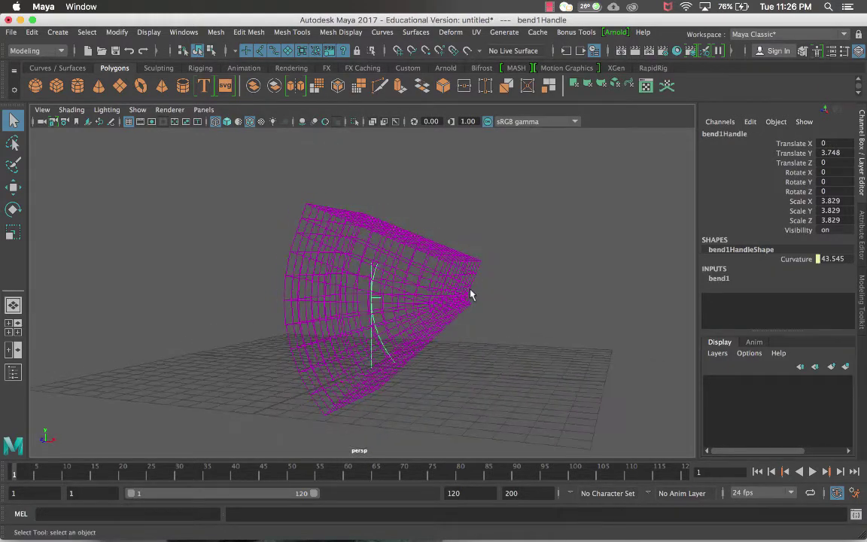
pyautogui.press('5')
pyautogui.scroll(-5, 464, 297)
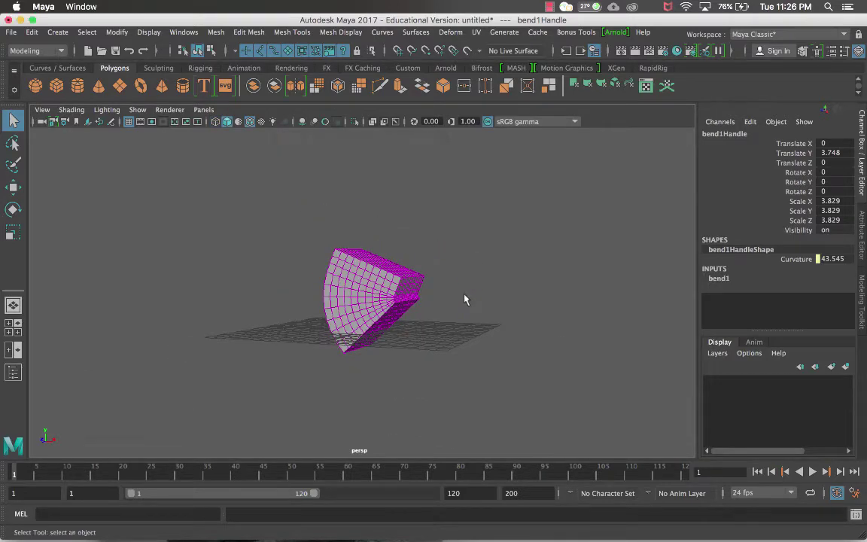
pyautogui.press('Delete')
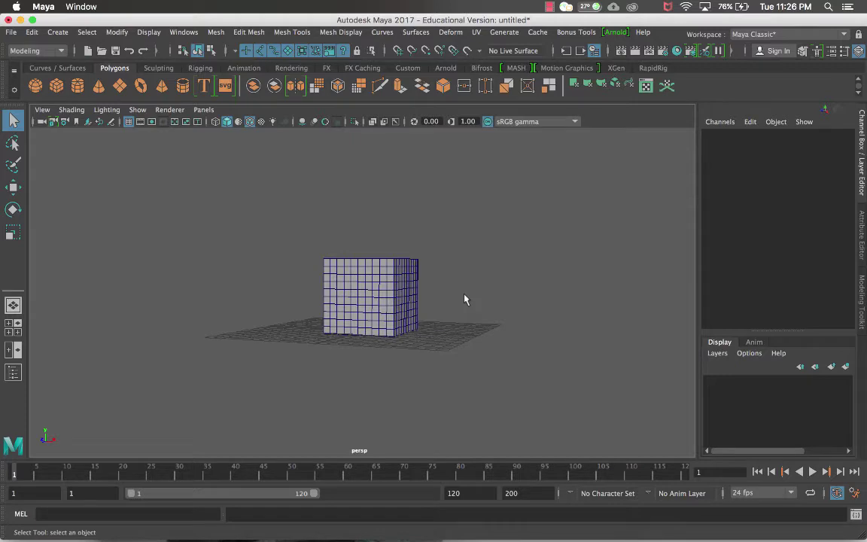
# Select the straight cube and bring up the available deformers.
pyautogui.keyDown('alt'); pyautogui.moveTo(464, 298); pyautogui.dragTo(411, 264); pyautogui.keyUp('alt')
pyautogui.scroll(5, 429, 294)
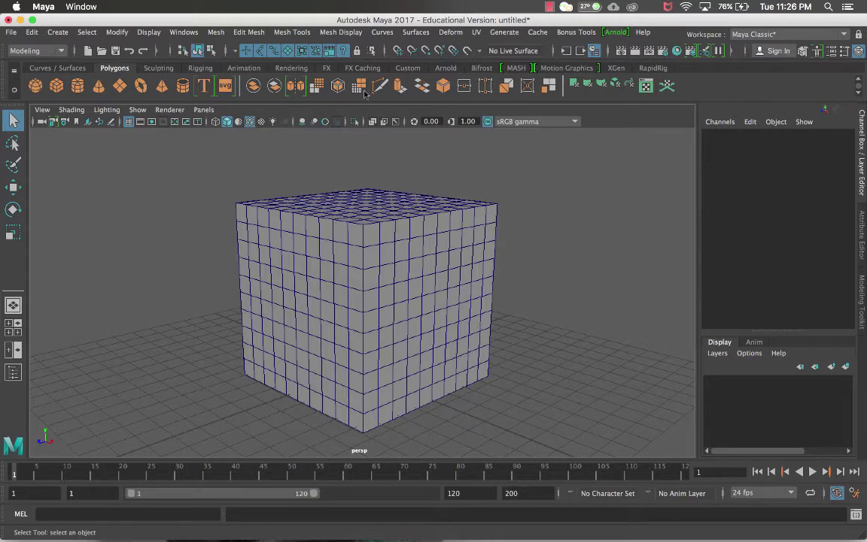
pyautogui.click(410, 216)
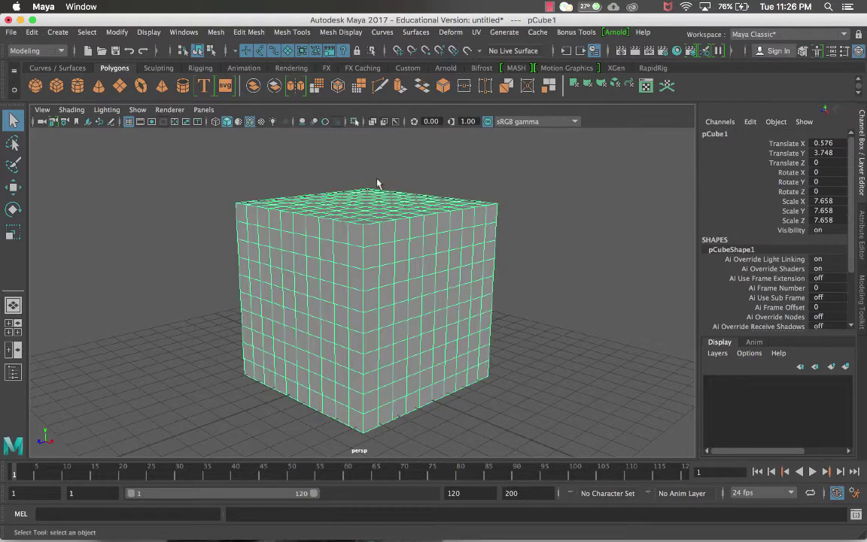
pyautogui.click(448, 32)
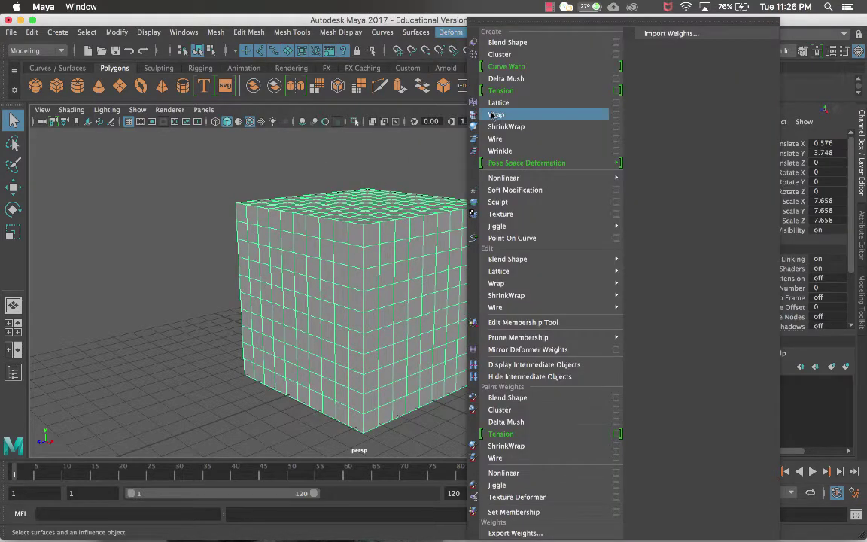
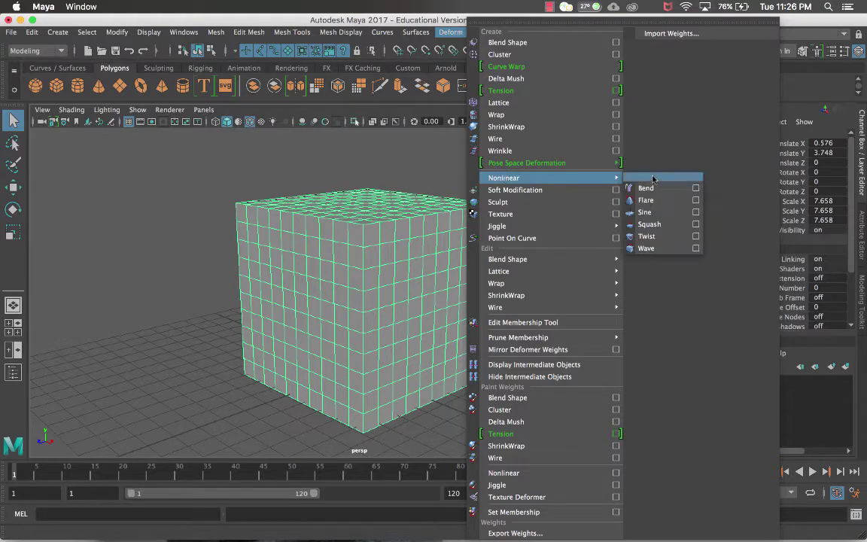
# Apply a Flare deformer to the selected cube and open the flare's settings.
pyautogui.click(660, 199)
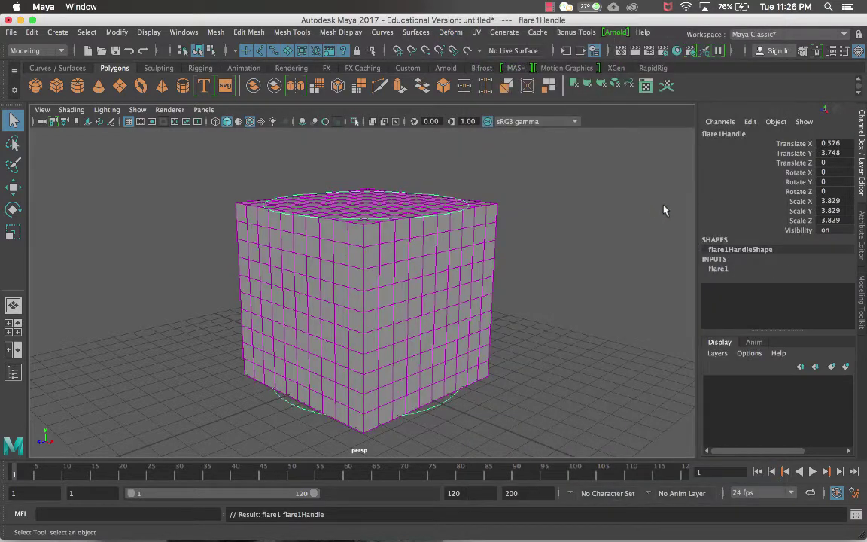
pyautogui.keyDown('alt'); pyautogui.moveTo(440, 214); pyautogui.dragTo(407, 194); pyautogui.keyUp('alt')
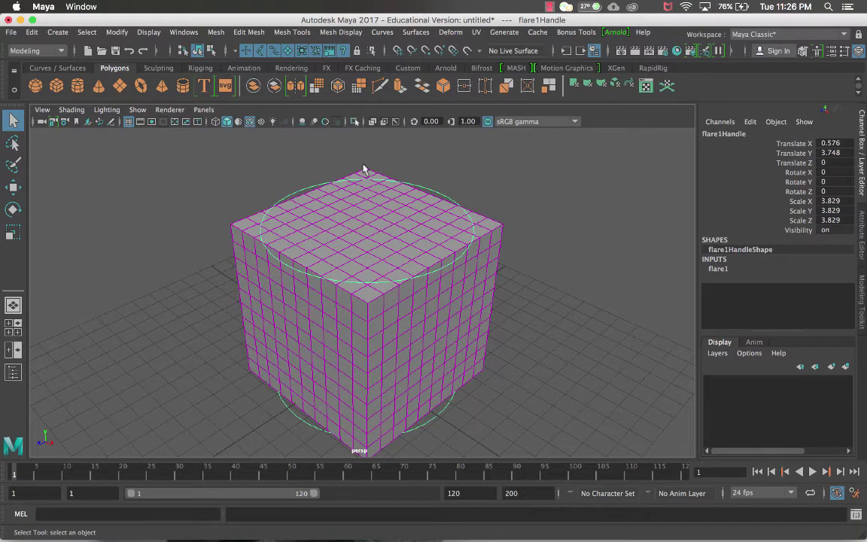
pyautogui.keyDown('alt'); pyautogui.moveTo(419, 211); pyautogui.dragTo(581, 247); pyautogui.keyUp('alt')
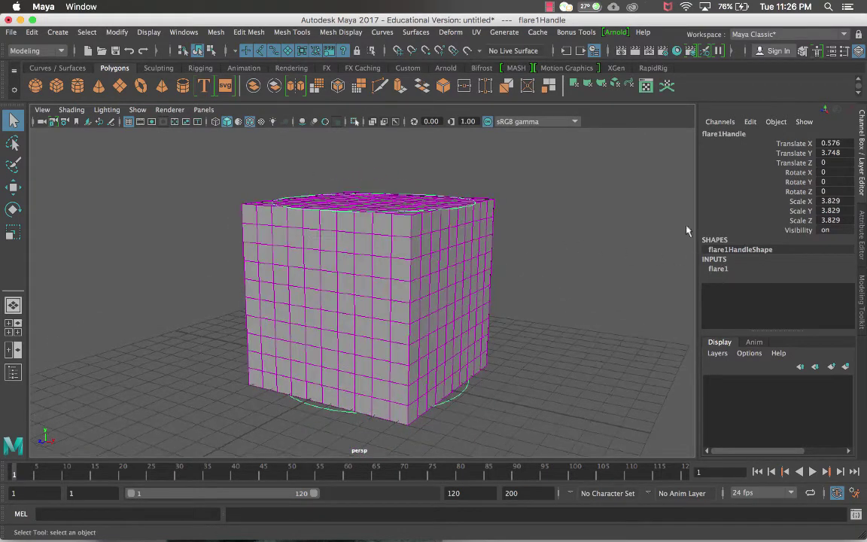
pyautogui.click(725, 268)
pyautogui.scroll(-2, 764, 262)
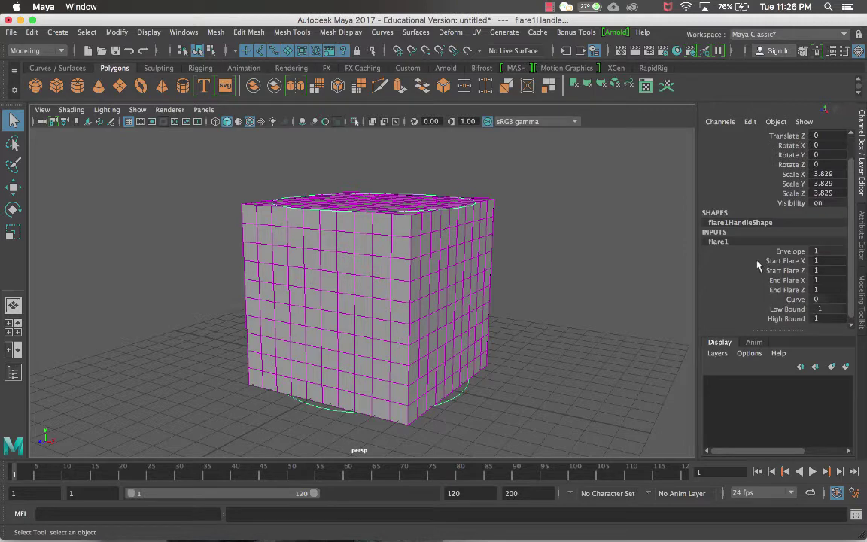
# Widen the cube's base by setting Start Flare X to 2.3 and Start Flare Z to 3.5.
pyautogui.click(795, 258)
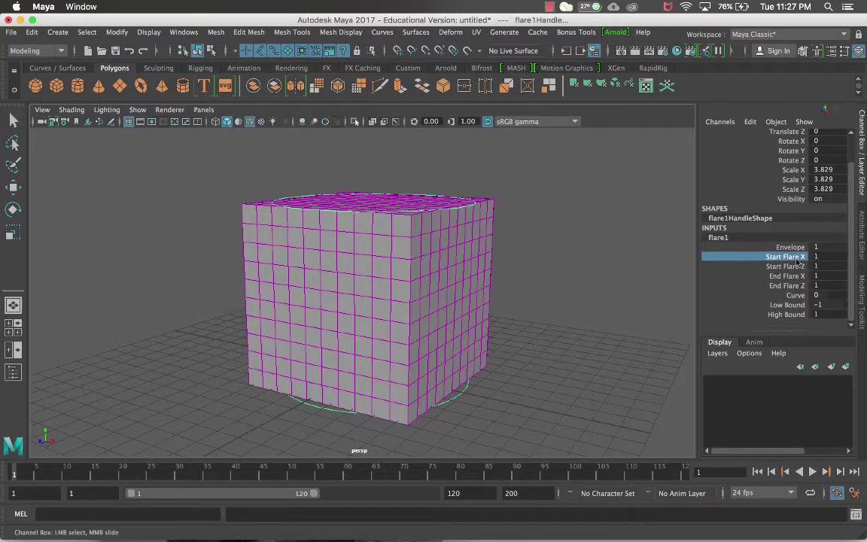
pyautogui.moveTo(454, 239); pyautogui.dragTo(619, 236, button='middle')
pyautogui.click(750, 267)
pyautogui.moveTo(471, 261); pyautogui.dragTo(489, 283, button='middle')
pyautogui.scroll(-8, 494, 262)
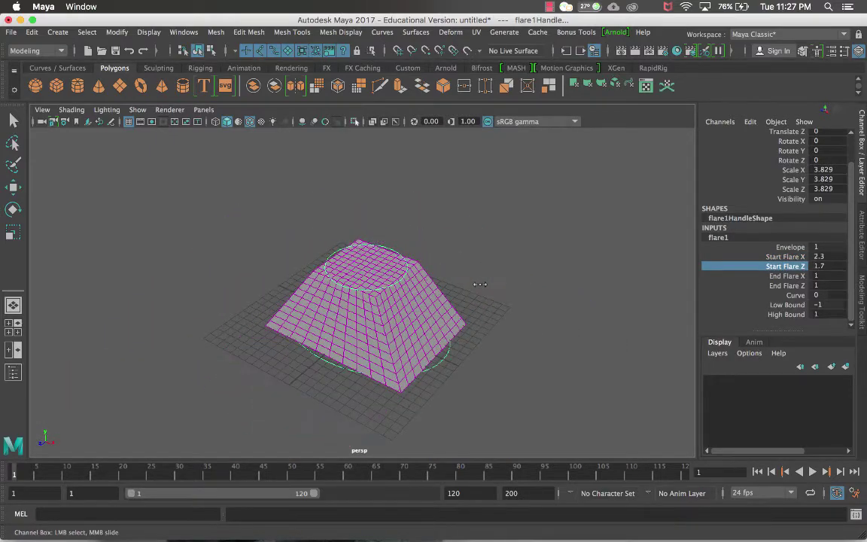
# Narrow the cube's upper end by setting End Flare X to 0.1 and End Flare Z to 0.3.
pyautogui.click(728, 276)
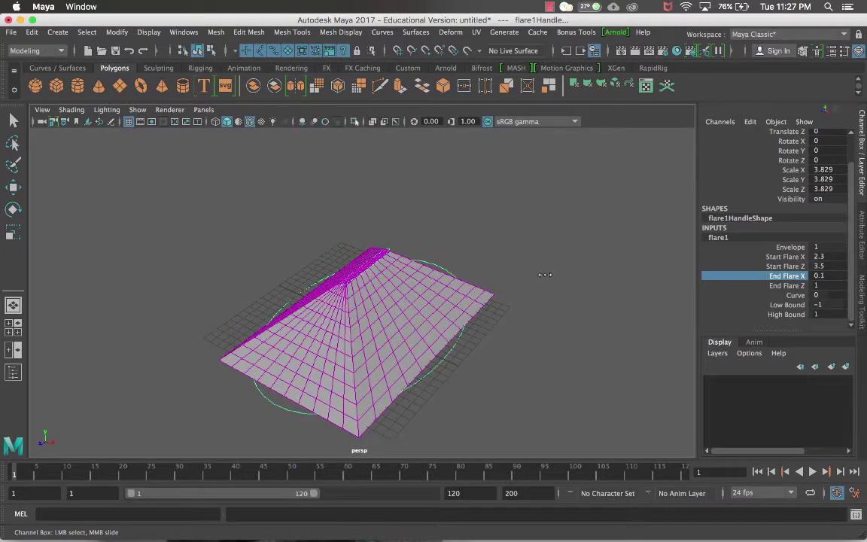
pyautogui.click(789, 288)
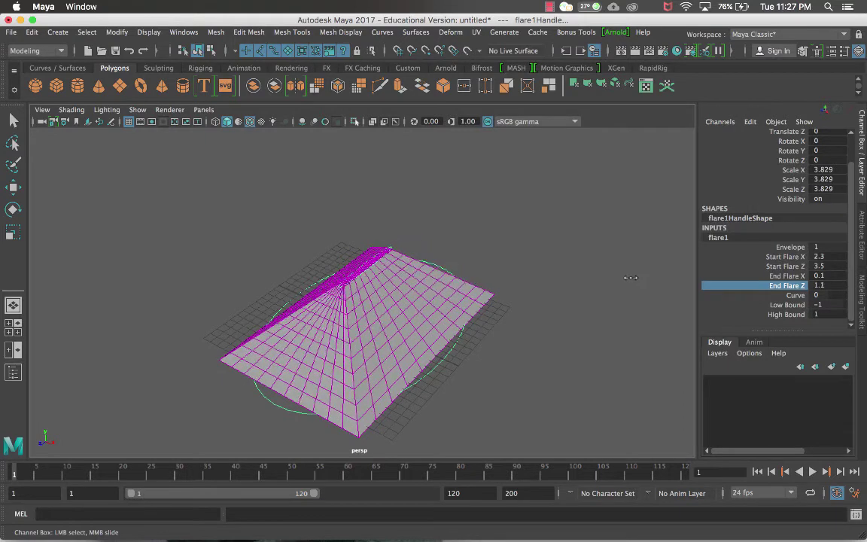
pyautogui.moveTo(629, 281)
pyautogui.keyDown('alt'); pyautogui.mouseDown()
pyautogui.moveTo(623, 277)
pyautogui.moveTo(652, 265)
pyautogui.moveTo(628, 278)
pyautogui.mouseUp(); pyautogui.keyUp('alt')
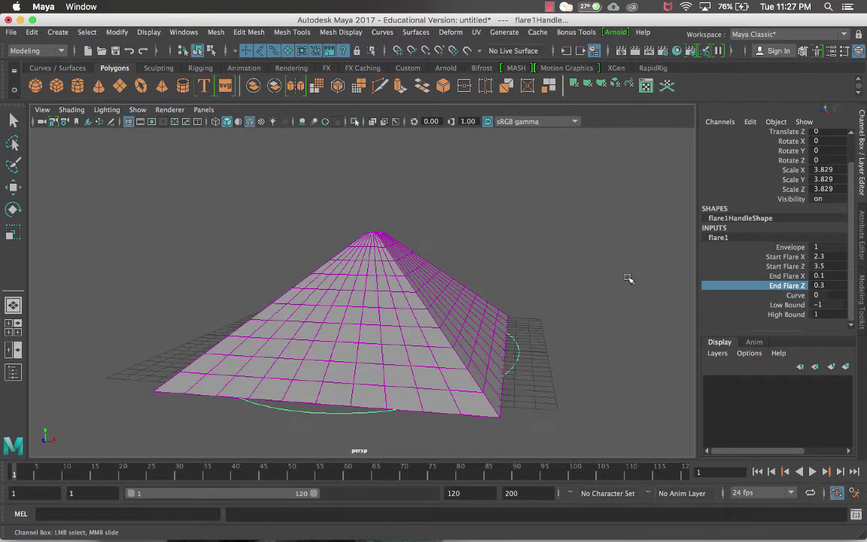
# Bulge the flared cube's sides by setting the flare's Curve to 0.6.
pyautogui.click(778, 294)
pyautogui.moveTo(559, 255); pyautogui.dragTo(619, 287, button='middle')
pyautogui.keyDown('alt'); pyautogui.moveTo(620, 288); pyautogui.dragTo(580, 278); pyautogui.keyUp('alt')
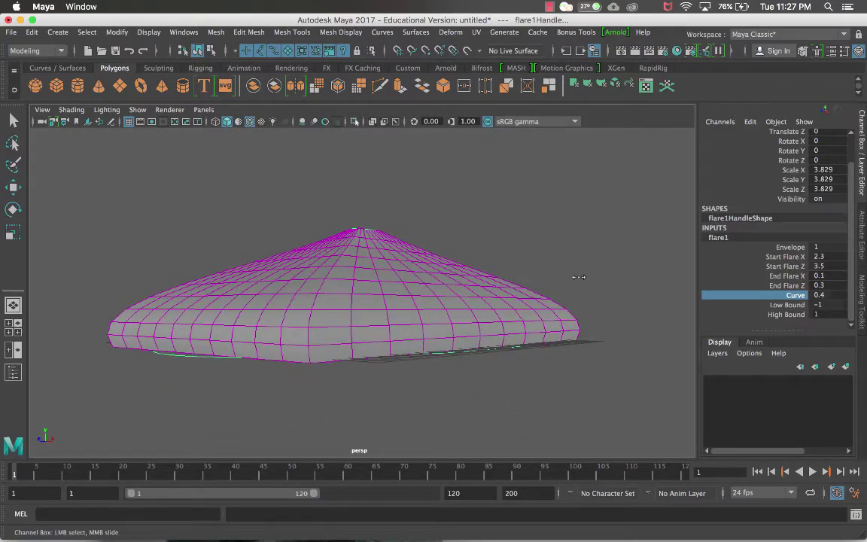
pyautogui.moveTo(578, 277); pyautogui.dragTo(580, 277, button='middle')
pyautogui.keyDown('alt'); pyautogui.moveTo(581, 277); pyautogui.dragTo(606, 284); pyautogui.keyUp('alt')
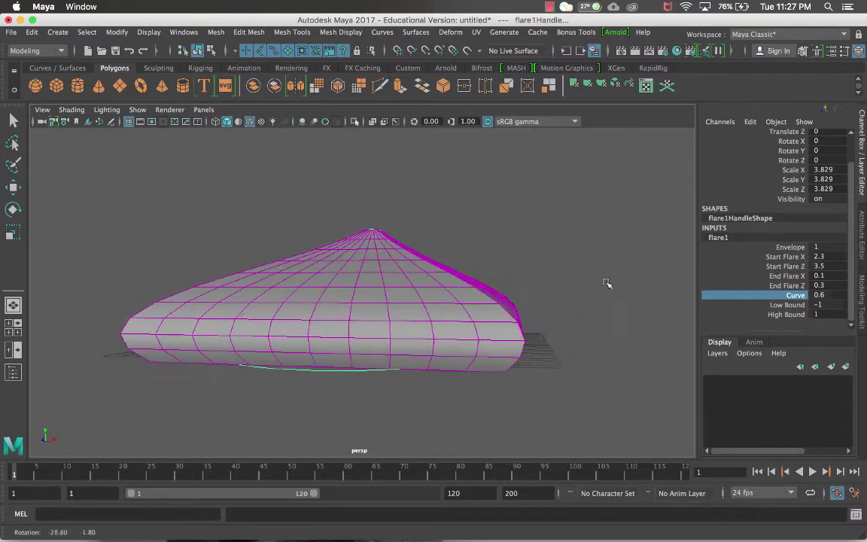
# Try changing the flare's Low Bound, undo that change, and try adjusting its High Bound.
pyautogui.click(760, 304)
pyautogui.moveTo(515, 278); pyautogui.dragTo(551, 274, button='middle')
pyautogui.press('super+z')
pyautogui.click(786, 314)
pyautogui.moveTo(552, 275)
pyautogui.keyDown('alt'); pyautogui.mouseDown()
pyautogui.moveTo(507, 287)
pyautogui.moveTo(517, 277)
pyautogui.moveTo(507, 290)
pyautogui.moveTo(535, 277)
pyautogui.mouseUp(); pyautogui.keyUp('alt')
# Select the flare handle and delete it to remove the Flare deformer from the cube.
pyautogui.scroll(-5, 516, 275)
pyautogui.click(460, 250)
pyautogui.keyDown('alt'); pyautogui.moveTo(460, 250); pyautogui.dragTo(360, 259); pyautogui.keyUp('alt')
pyautogui.press('Delete')
pyautogui.scroll(5, 318, 255)
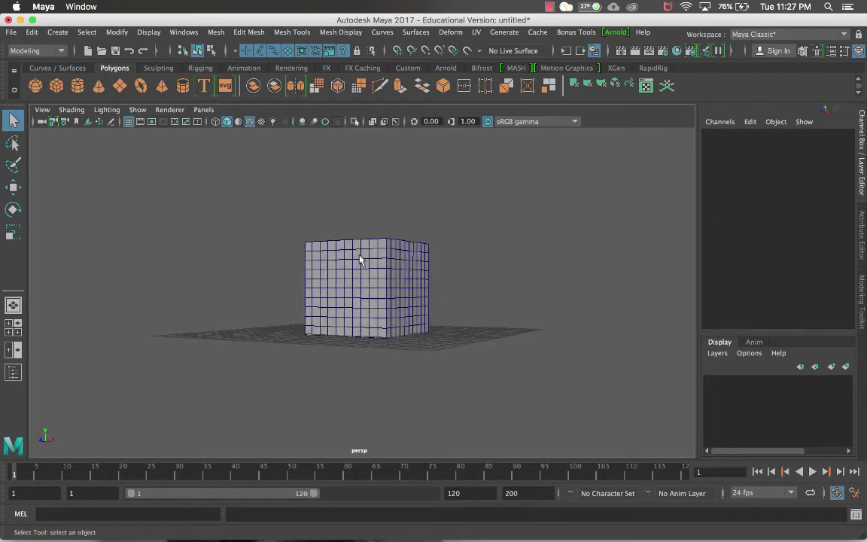
# Apply a Sine deformer to the straight cube and inspect its handle in wireframe display, ending in shaded display.
pyautogui.click(360, 260)
pyautogui.click(450, 32)
pyautogui.moveTo(492, 176)
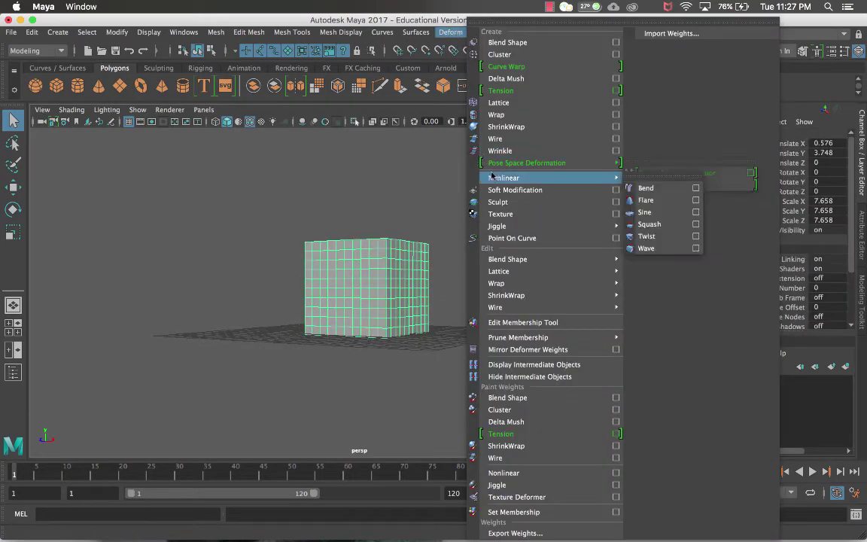
pyautogui.click(646, 212)
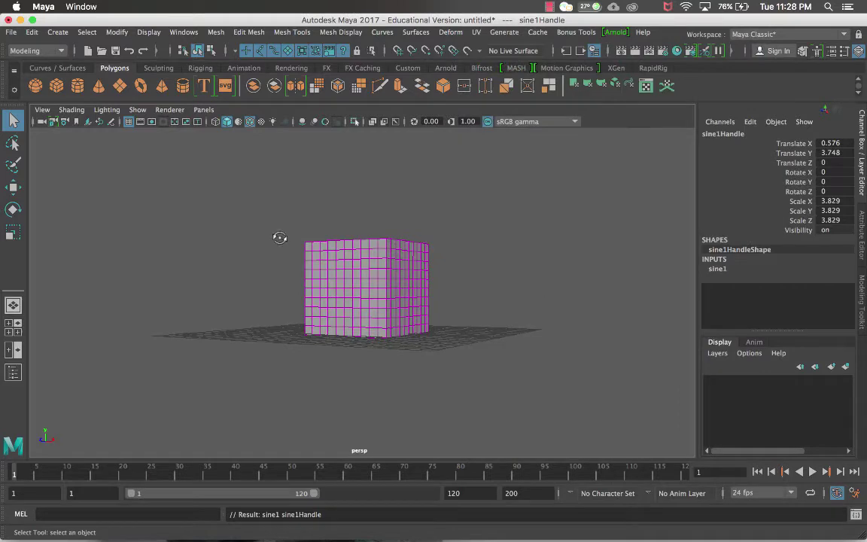
pyautogui.keyDown('alt'); pyautogui.moveTo(280, 237); pyautogui.dragTo(348, 249); pyautogui.keyUp('alt')
pyautogui.press('4')
pyautogui.scroll(3, 399, 252)
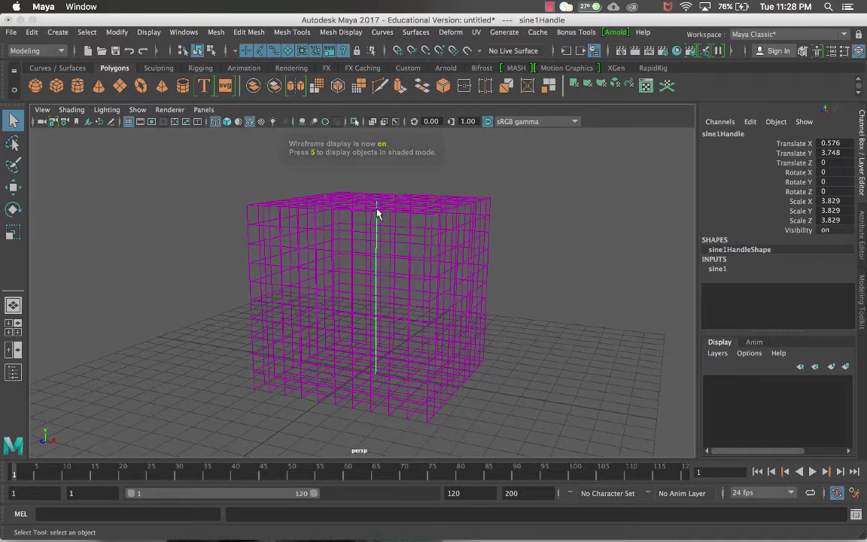
pyautogui.press('5')
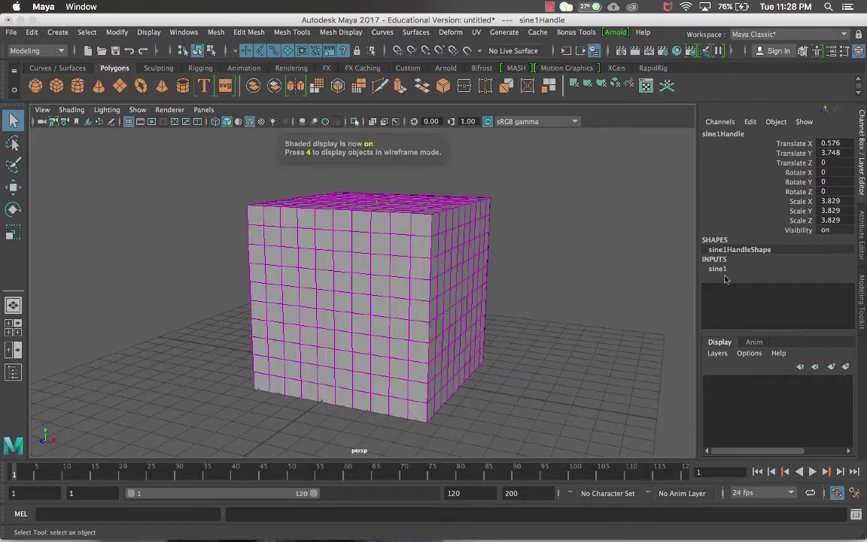
# Open the sine deformer's settings and set its Amplitude to 0.4.
pyautogui.click(719, 269)
pyautogui.scroll(-3, 470, 254)
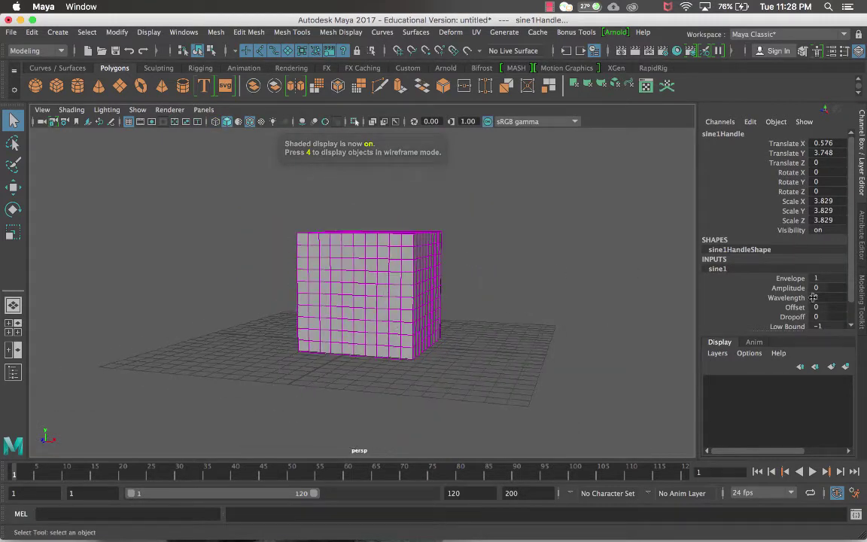
pyautogui.click(788, 287)
pyautogui.moveTo(618, 281); pyautogui.dragTo(516, 266, button='middle')
pyautogui.keyDown('alt'); pyautogui.moveTo(516, 265); pyautogui.dragTo(587, 269); pyautogui.keyUp('alt')
# Tighten the waves on the cube by setting the sine's Wavelength to 1.3.
pyautogui.click(796, 298)
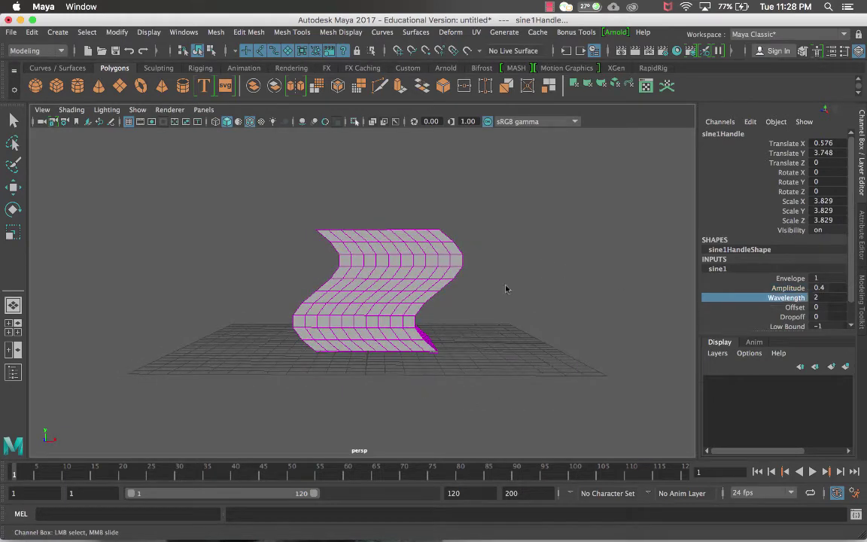
pyautogui.moveTo(506, 285)
pyautogui.mouseDown(button='middle')
pyautogui.moveTo(521, 286)
pyautogui.moveTo(499, 291)
pyautogui.mouseUp(button='middle')
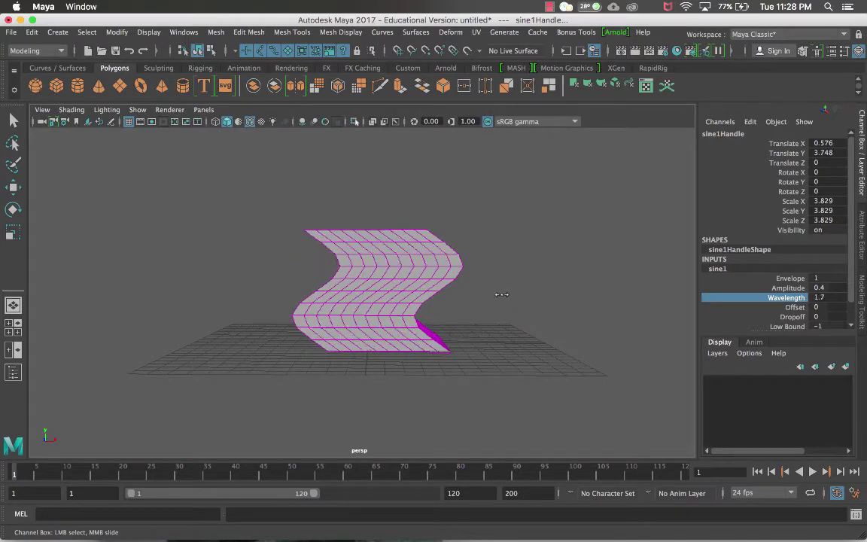
pyautogui.scroll(-1, 753, 308)
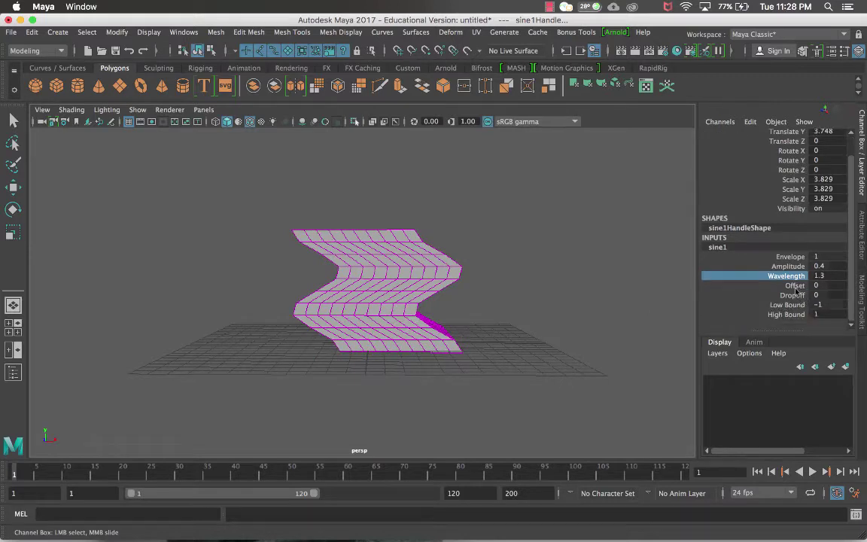
# Try a Dropoff of -1 on the sine, undo it, and set the sine's Offset to 7.8.
pyautogui.click(786, 296)
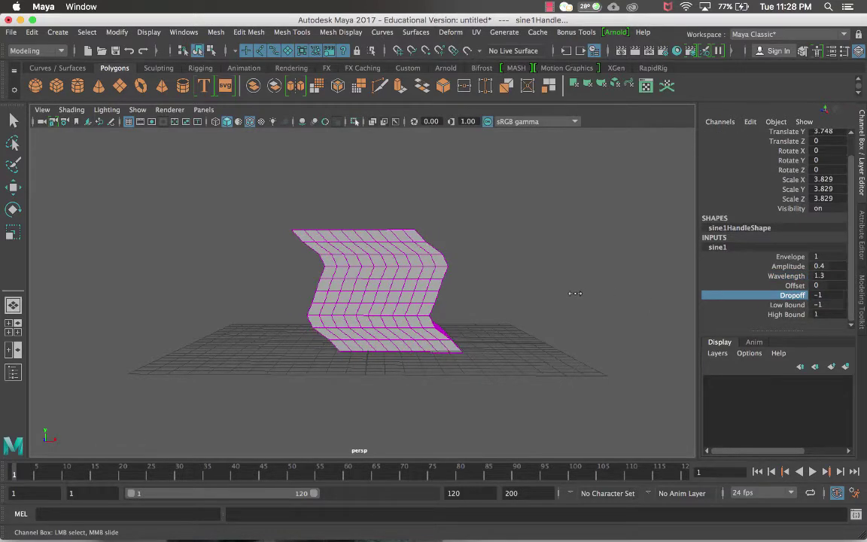
pyautogui.press('super+z')
pyautogui.click(793, 285)
pyautogui.moveTo(545, 253); pyautogui.dragTo(570, 282, button='middle')
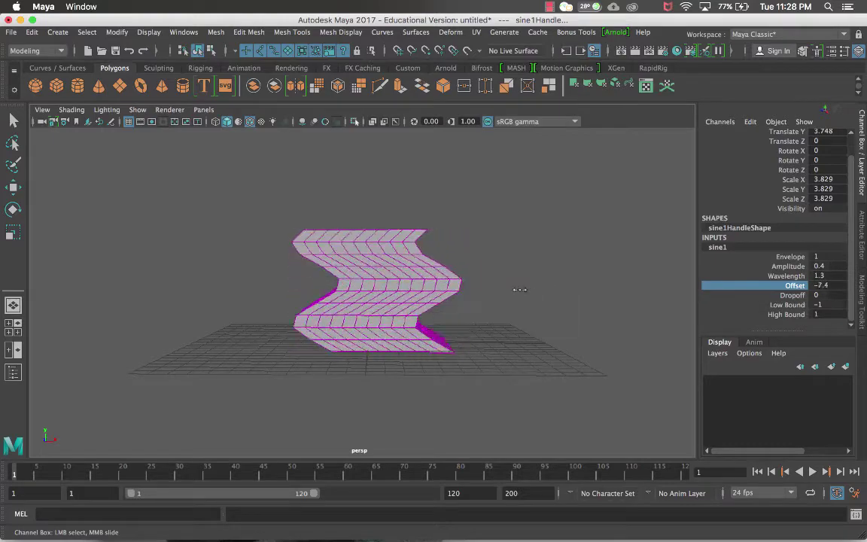
pyautogui.moveTo(517, 290)
pyautogui.mouseDown(button='middle')
pyautogui.moveTo(609, 287)
pyautogui.moveTo(495, 283)
pyautogui.moveTo(446, 290)
pyautogui.moveTo(518, 291)
pyautogui.mouseUp(button='middle')
# Select the sine handle inside the cube in wireframe display, delete it, and return to shaded display.
pyautogui.press('4')
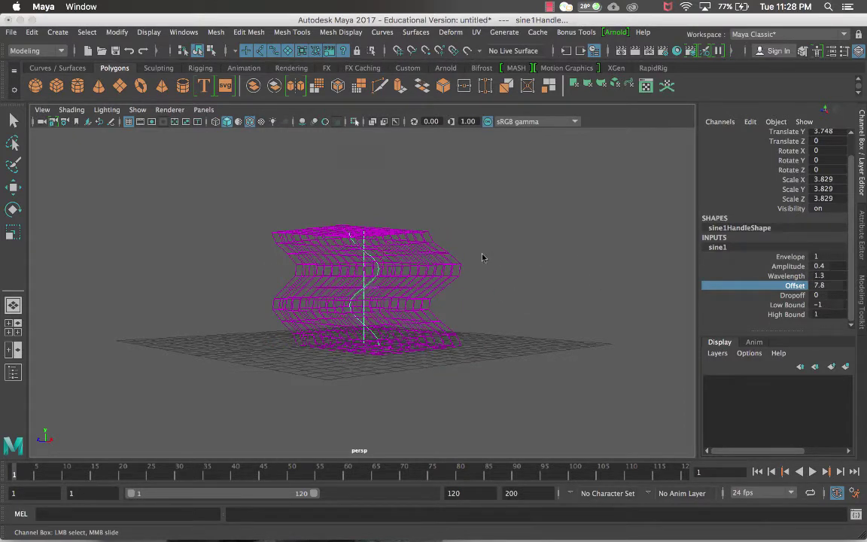
pyautogui.press('q')
pyautogui.click(372, 261)
pyautogui.keyDown('alt'); pyautogui.moveTo(373, 257); pyautogui.dragTo(344, 287); pyautogui.keyUp('alt')
pyautogui.keyDown('shift'); pyautogui.click(398, 253); pyautogui.keyUp('shift')
pyautogui.press('Delete')
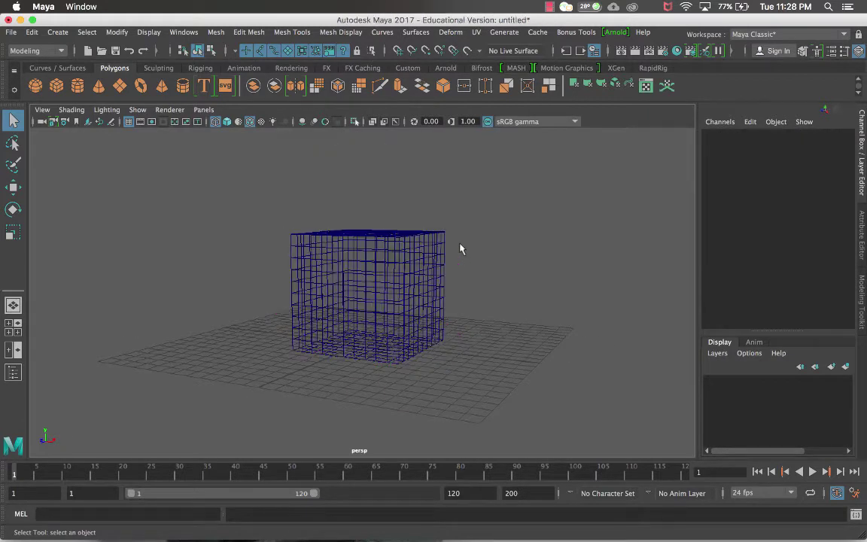
pyautogui.press('5')
# Apply a Squash deformer to the cube and open the squash's settings.
pyautogui.click(331, 243)
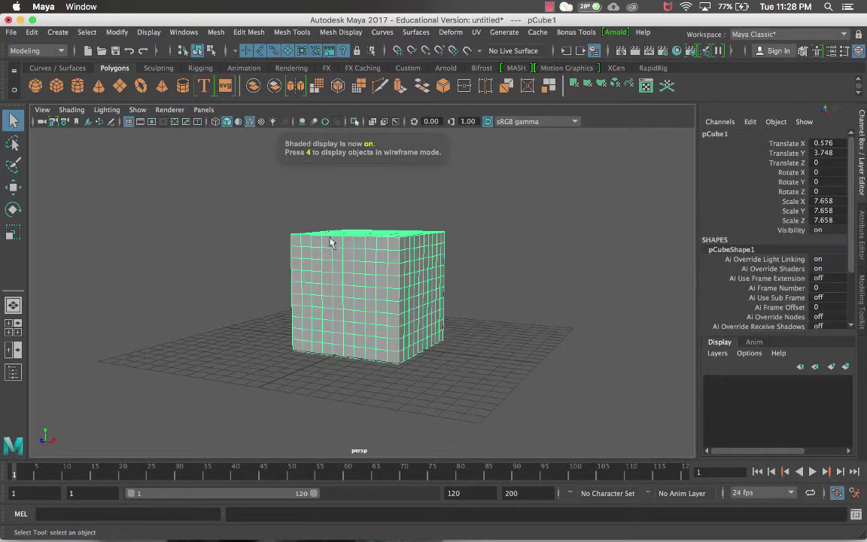
pyautogui.click(451, 31)
pyautogui.moveTo(527, 178)
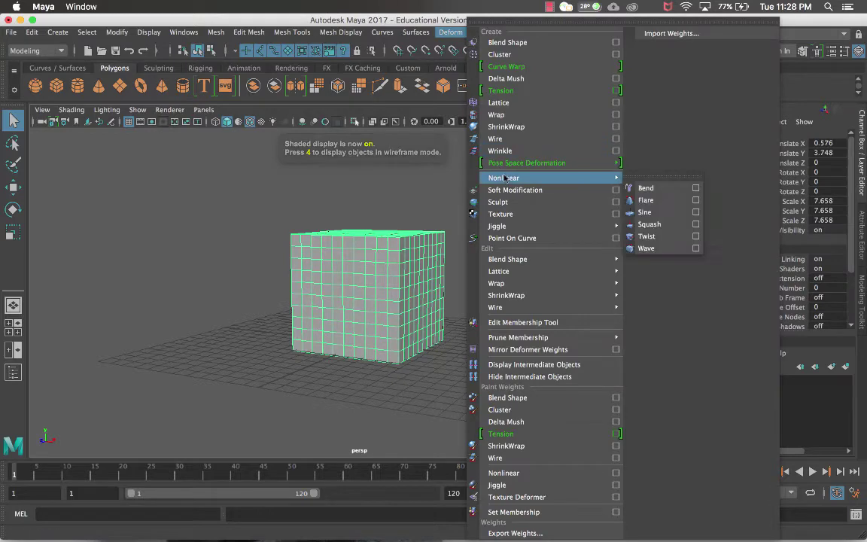
pyautogui.click(684, 222)
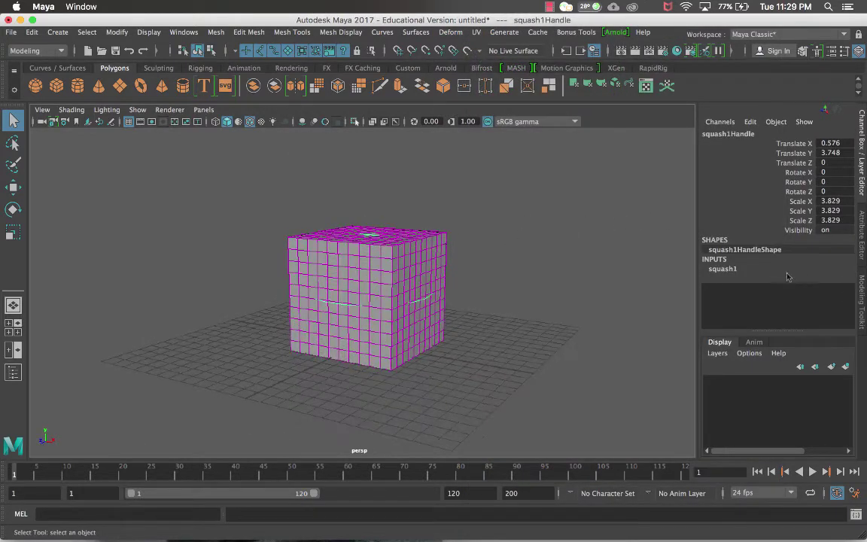
pyautogui.click(754, 269)
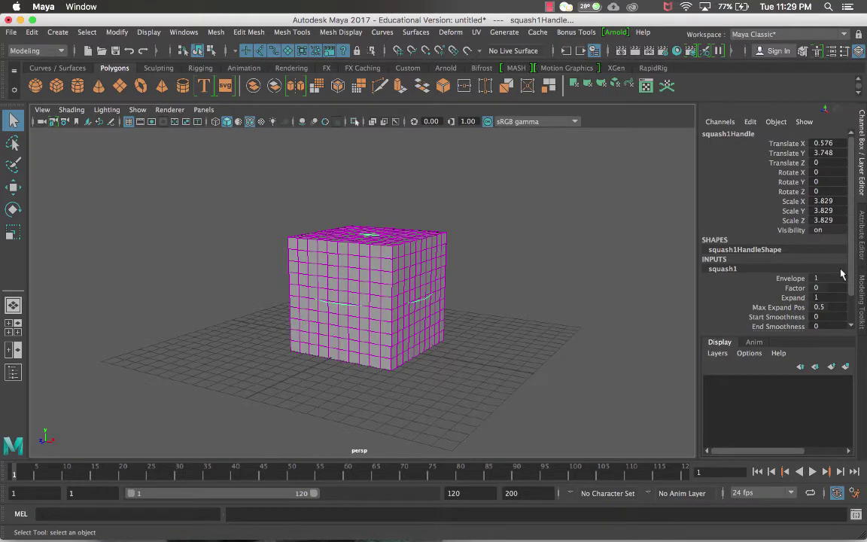
# Try adjusting the Factor of the squash on the cube.
pyautogui.keyDown('alt'); pyautogui.moveTo(485, 269); pyautogui.dragTo(484, 265); pyautogui.keyUp('alt')
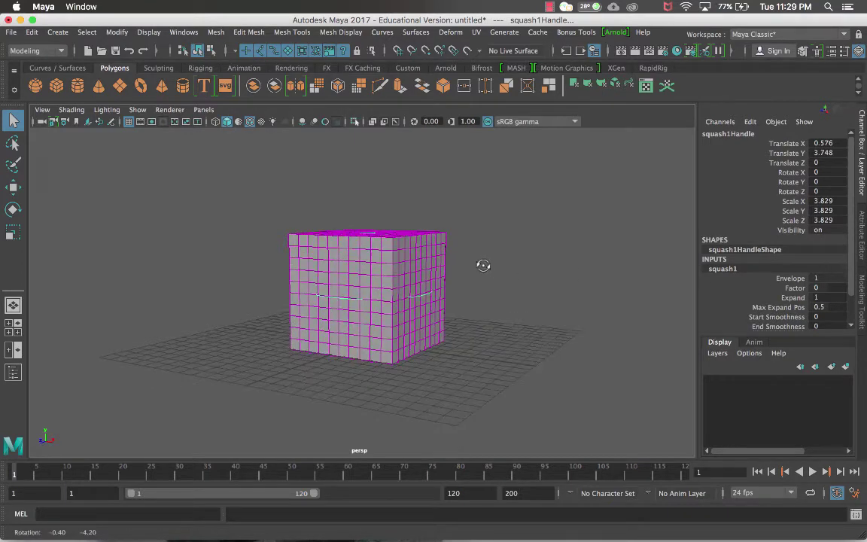
pyautogui.keyDown('alt'); pyautogui.moveTo(484, 265); pyautogui.dragTo(583, 272, button='right'); pyautogui.keyUp('alt')
pyautogui.keyDown('alt'); pyautogui.moveTo(579, 270); pyautogui.dragTo(570, 280); pyautogui.keyUp('alt')
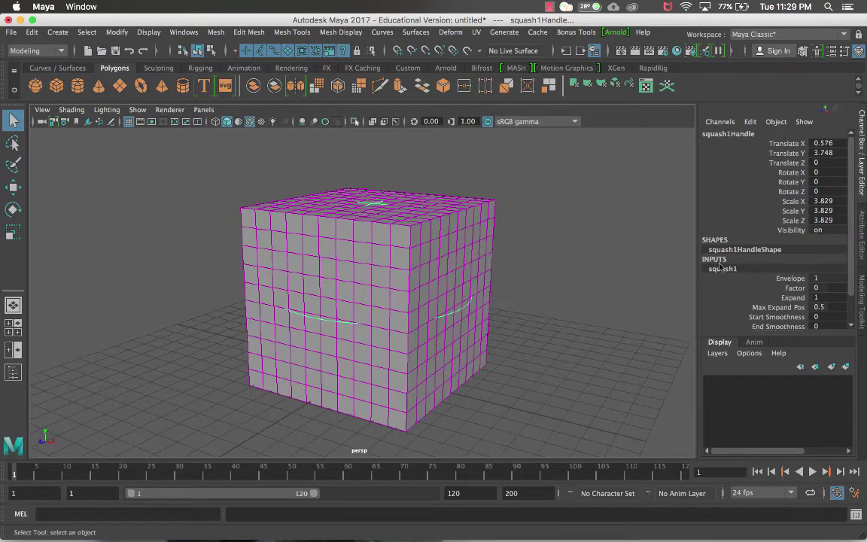
pyautogui.click(794, 288)
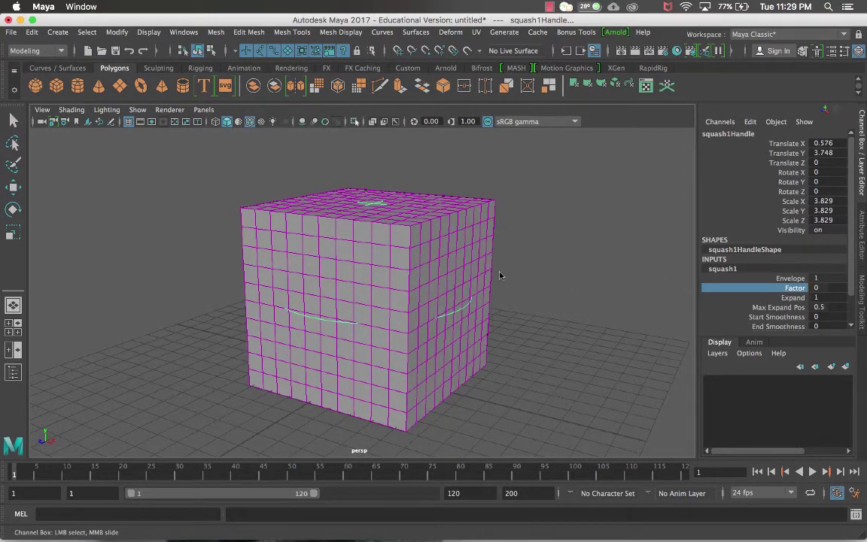
pyautogui.scroll(-5, 500, 276)
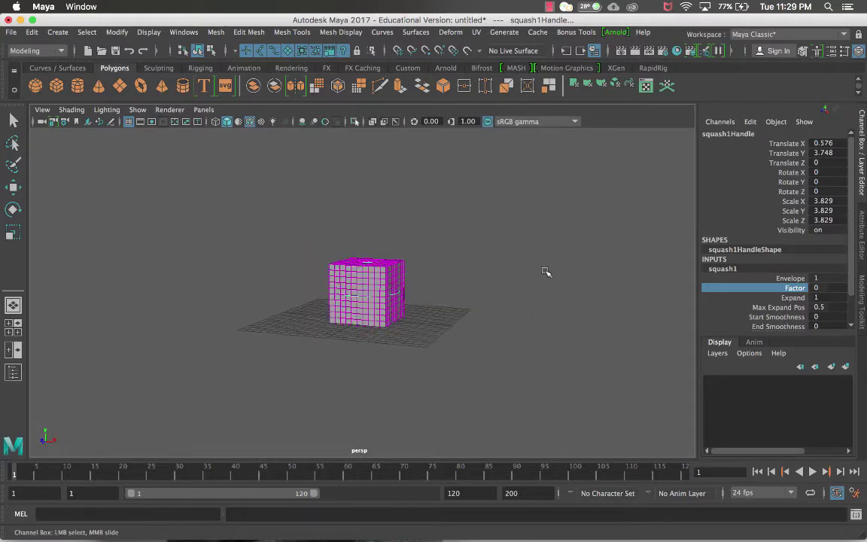
pyautogui.moveTo(519, 238)
pyautogui.mouseDown(button='middle')
pyautogui.moveTo(528, 234)
pyautogui.moveTo(509, 236)
pyautogui.moveTo(522, 236)
pyautogui.mouseUp(button='middle')
# Select the cube together with its squash handle and delete both.
pyautogui.press('q')
pyautogui.moveTo(491, 217); pyautogui.dragTo(322, 368)
pyautogui.press('Delete')
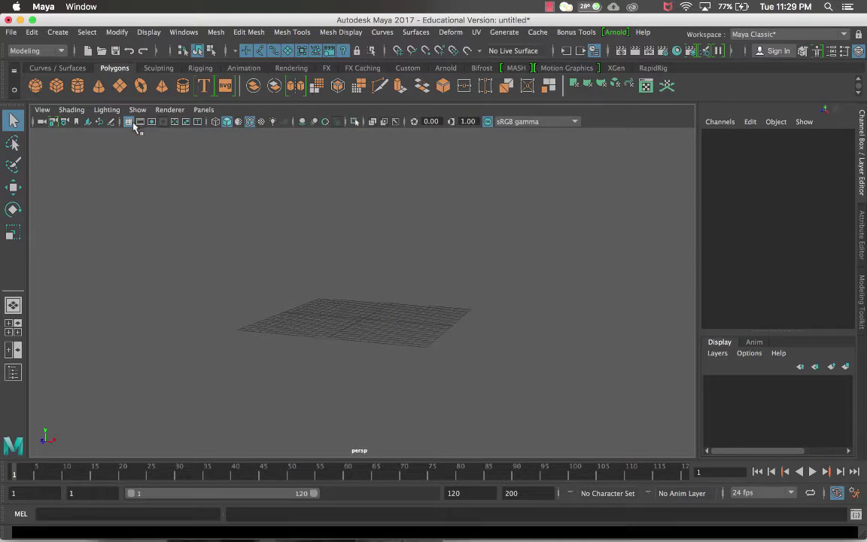
# Create a polygon sphere at the origin and scale it uniformly to about 4.797.
pyautogui.click(35, 85)
pyautogui.scroll(3, 355, 306)
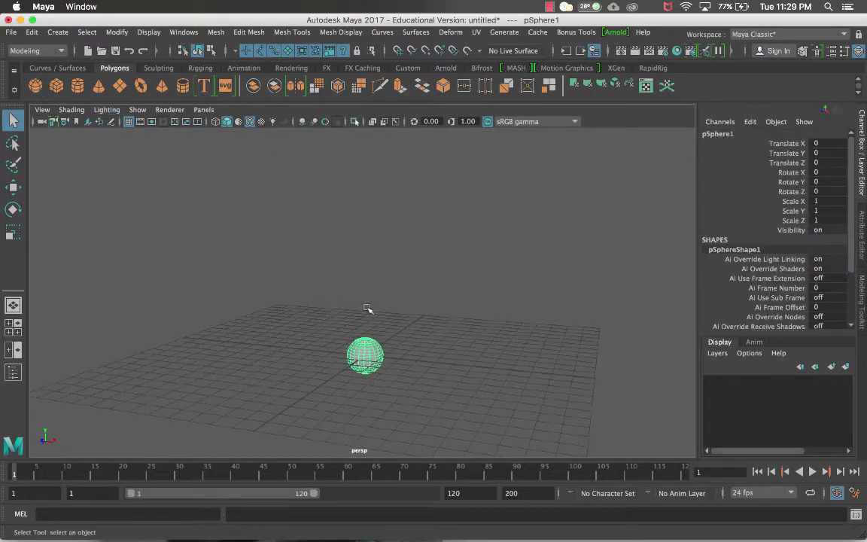
pyautogui.press('r')
pyautogui.moveTo(366, 355); pyautogui.dragTo(515, 324)
pyautogui.scroll(-3, 418, 325)
# Raise the sphere above the grid to about 4.607 in Y.
pyautogui.press('w')
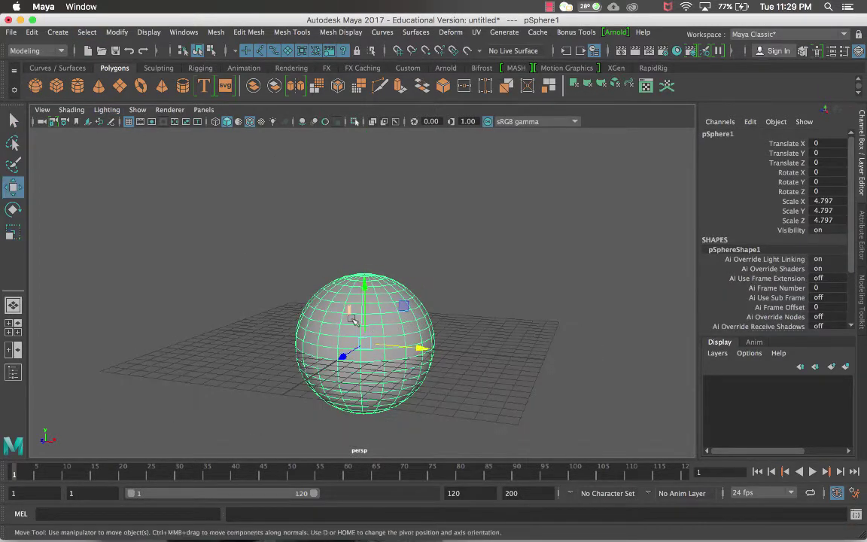
pyautogui.moveTo(364, 285); pyautogui.dragTo(371, 218)
pyautogui.click(508, 254)
pyautogui.keyDown('alt'); pyautogui.moveTo(509, 258); pyautogui.dragTo(516, 275, button='middle'); pyautogui.keyUp('alt')
# Apply a Squash deformer to the sphere and open the squash's settings.
pyautogui.click(389, 265)
pyautogui.click(450, 31)
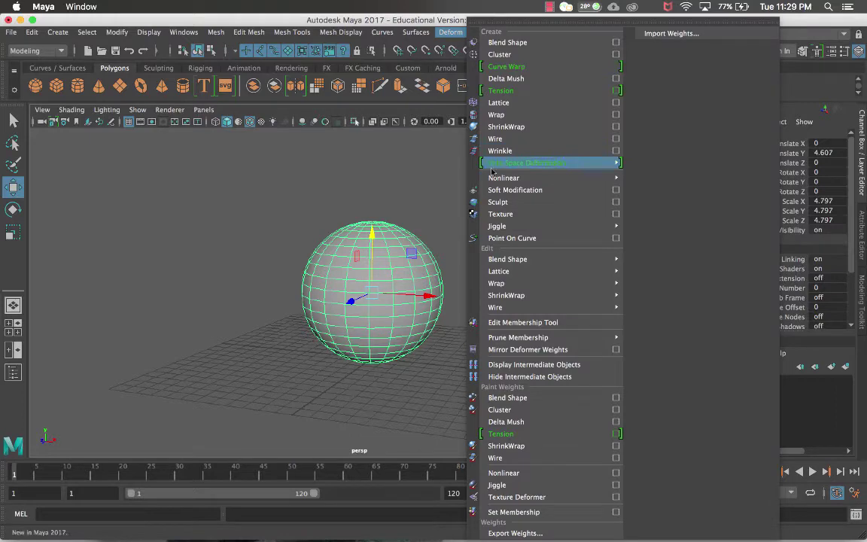
pyautogui.moveTo(609, 177)
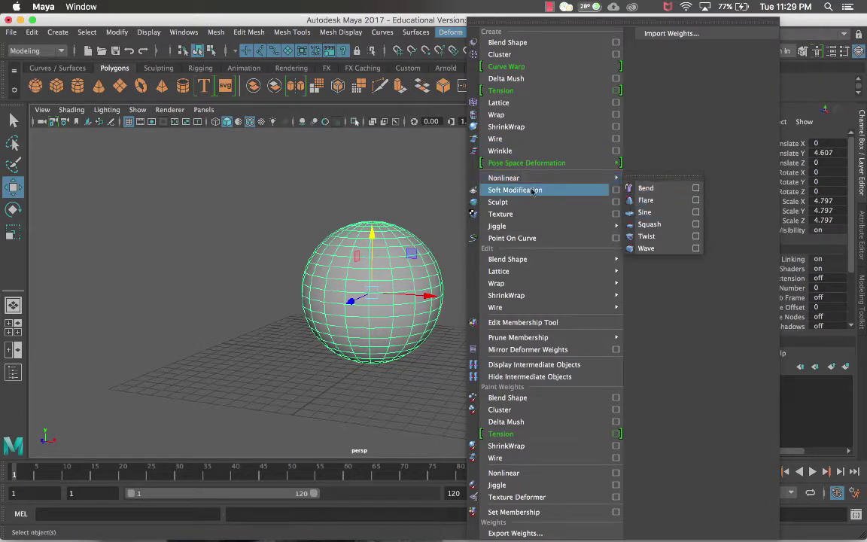
pyautogui.click(649, 224)
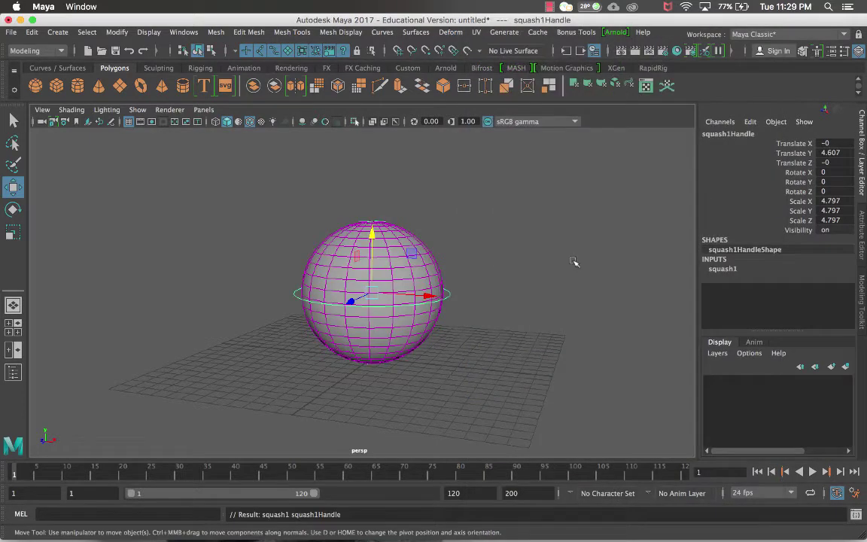
pyautogui.click(726, 269)
# Stretch the sphere by varying the squash's Factor between about 1.4 and 0.4.
pyautogui.click(798, 288)
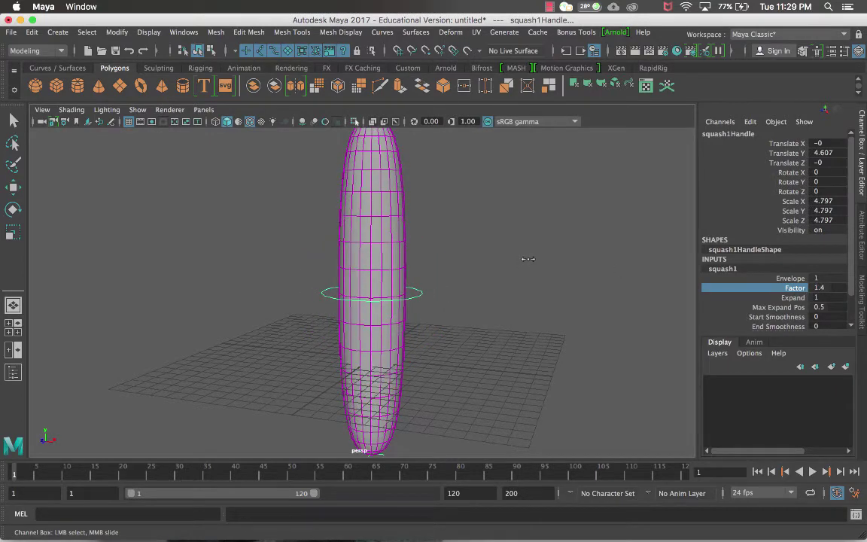
pyautogui.scroll(-5, 530, 261)
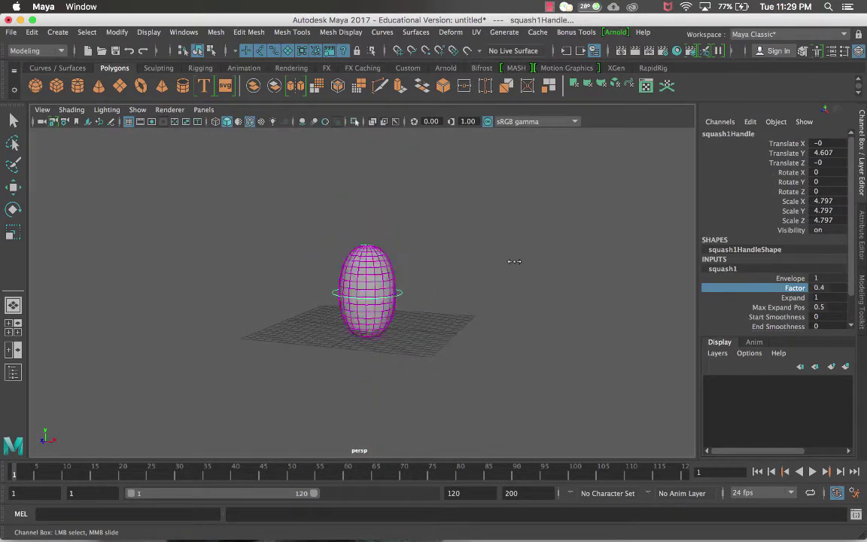
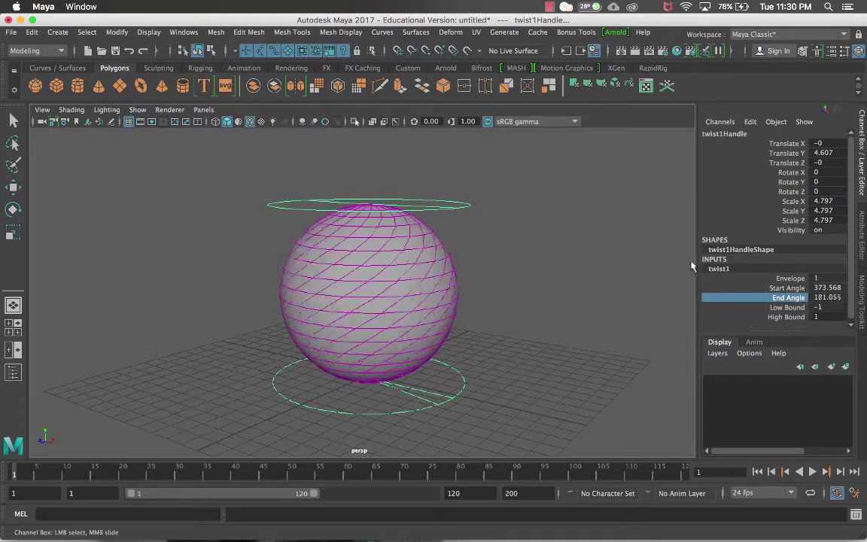
# Delete the twisted sphere together with its twist deformer handle.
pyautogui.scroll(-3, 639, 262)
pyautogui.scroll(-2, 632, 261)
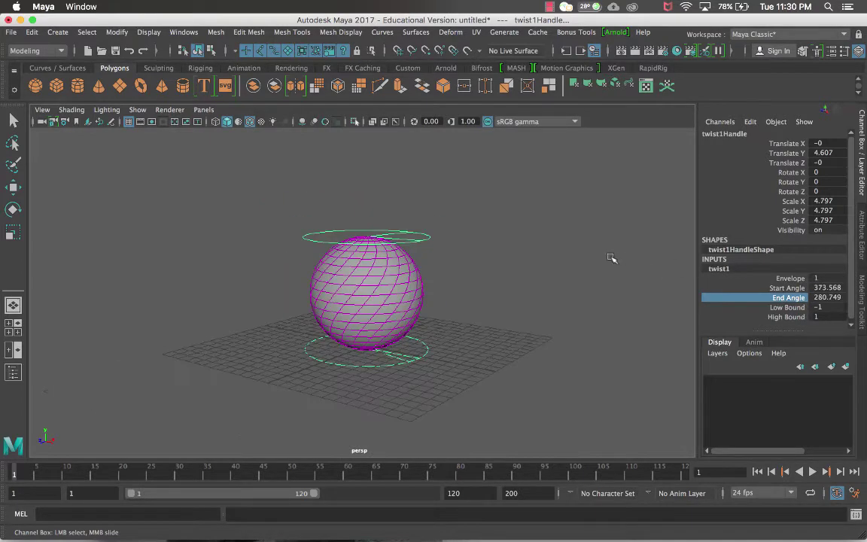
pyautogui.click(250, 122)
pyautogui.click(251, 122)
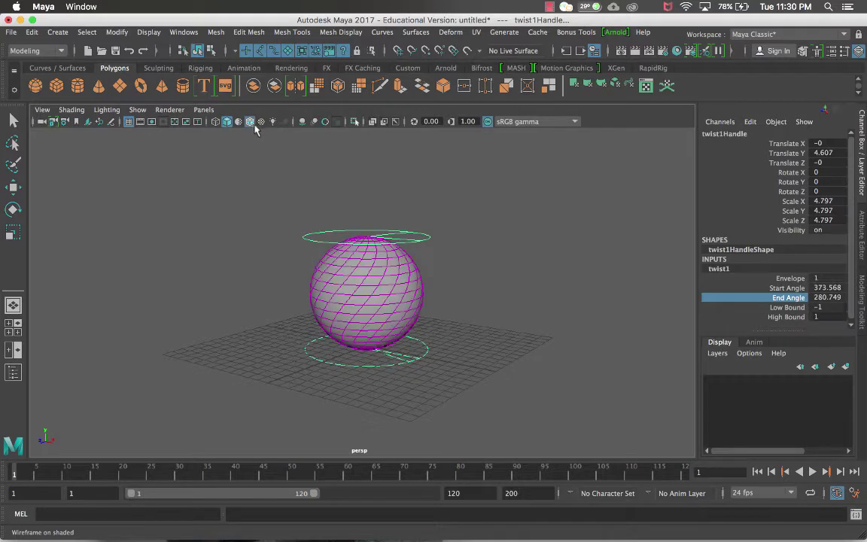
pyautogui.keyDown('alt'); pyautogui.moveTo(464, 214); pyautogui.dragTo(486, 208); pyautogui.keyUp('alt')
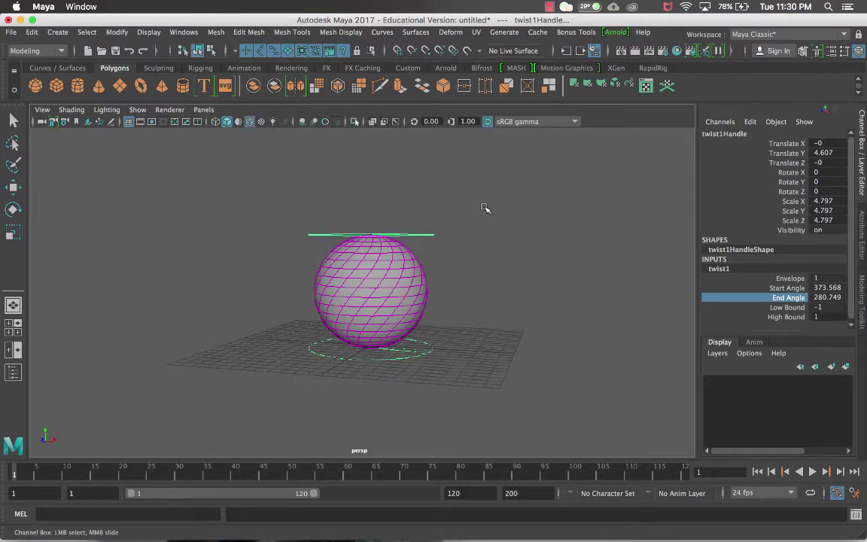
pyautogui.click(466, 207)
pyautogui.press('w')
pyautogui.moveTo(369, 215)
pyautogui.keyDown('alt'); pyautogui.mouseDown()
pyautogui.moveTo(389, 186)
pyautogui.moveTo(376, 210)
pyautogui.moveTo(374, 202)
pyautogui.mouseUp(); pyautogui.keyUp('alt')
pyautogui.moveTo(287, 192); pyautogui.dragTo(404, 279)
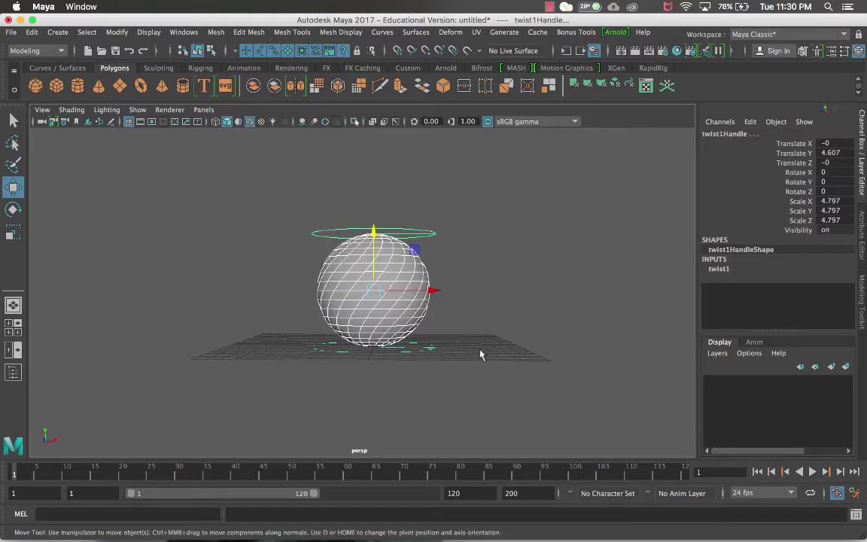
pyautogui.press('Delete')
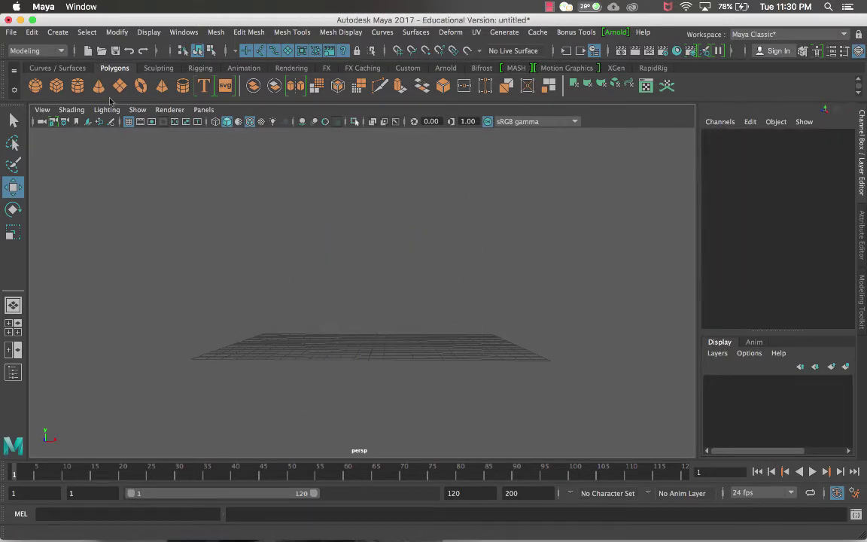
# Create a polygon cube on the grid with 10 subdivisions each in width, height and depth.
pyautogui.click(57, 86)
pyautogui.scroll(-3, 752, 234)
pyautogui.click(736, 314)
pyautogui.scroll(-5, 747, 306)
pyautogui.moveTo(822, 286); pyautogui.dragTo(820, 305)
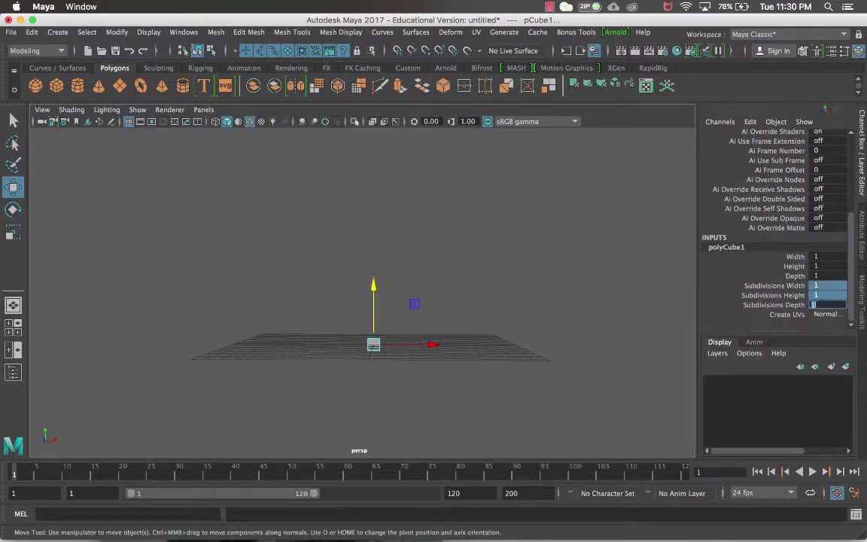
pyautogui.write('10')
pyautogui.press('Return')
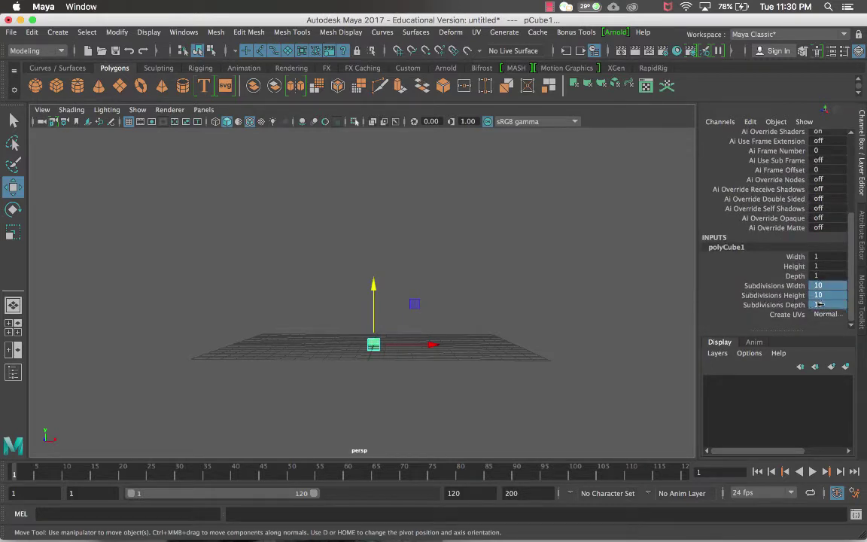
# Scale the cube uniformly to about 10.066 and raise it to about 5.025 in Y.
pyautogui.press('r')
pyautogui.moveTo(374, 344); pyautogui.dragTo(468, 295)
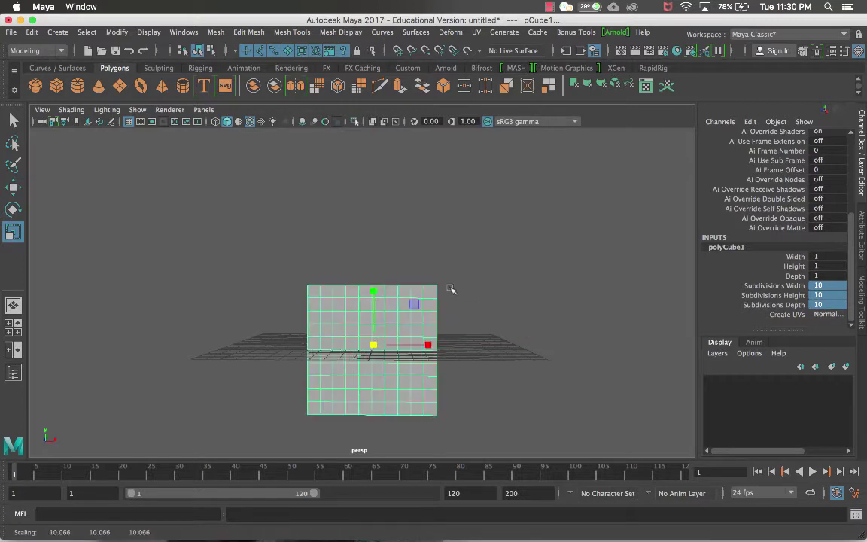
pyautogui.press('w')
pyautogui.moveTo(371, 316); pyautogui.dragTo(390, 258)
pyautogui.click(497, 248)
pyautogui.keyDown('alt'); pyautogui.moveTo(498, 248); pyautogui.dragTo(448, 234); pyautogui.keyUp('alt')
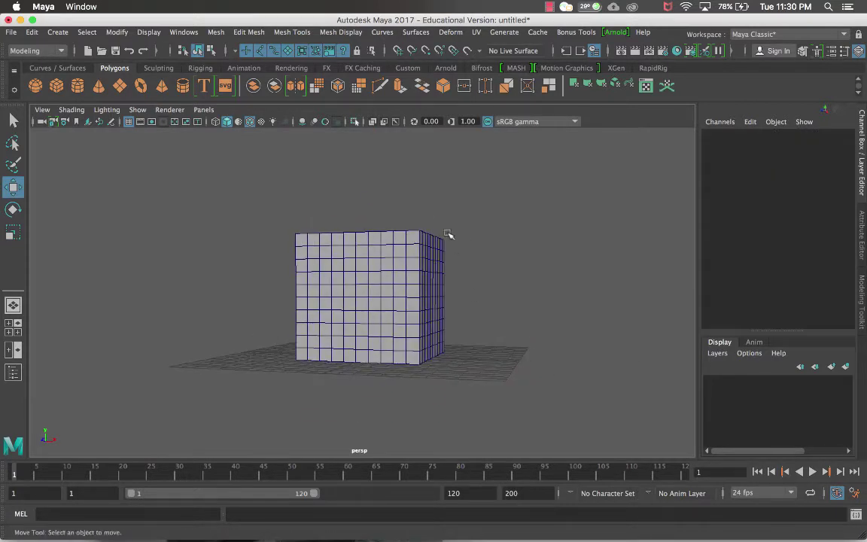
# Apply a Twist deformer to the subdivided cube and open the twist's settings.
pyautogui.click(339, 281)
pyautogui.click(450, 32)
pyautogui.moveTo(489, 178)
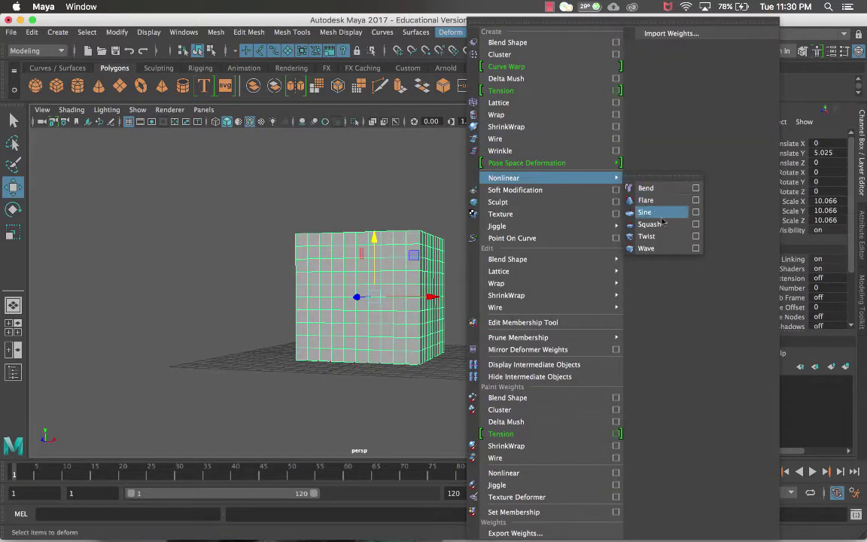
pyautogui.click(649, 236)
pyautogui.scroll(4, 474, 271)
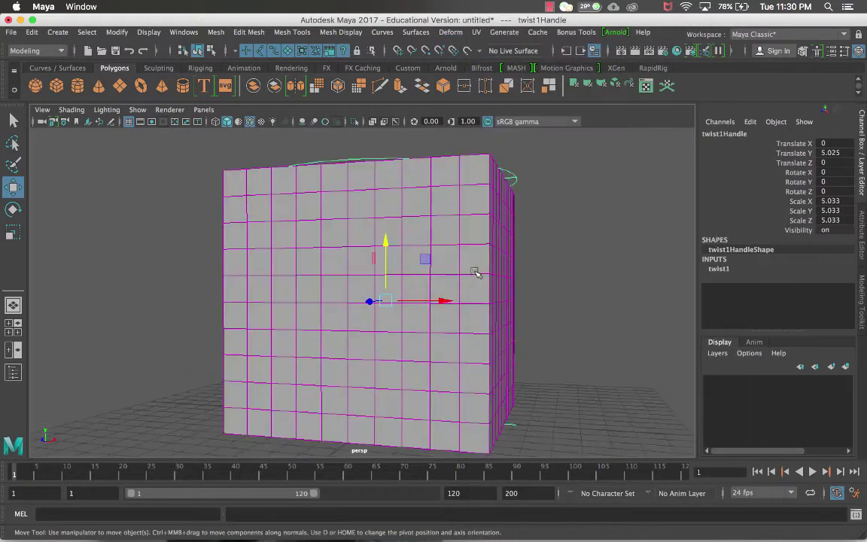
pyautogui.scroll(-3, 508, 293)
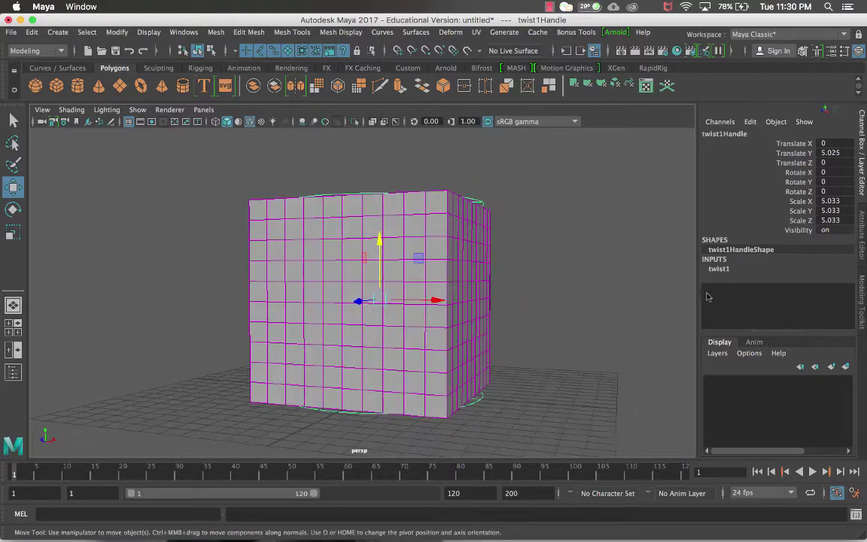
pyautogui.click(734, 269)
# Twist the cube by varying the deformer's Start Angle and End Angle, and inspect the shape from several sides.
pyautogui.click(787, 287)
pyautogui.moveTo(526, 254); pyautogui.dragTo(571, 264, button='middle')
pyautogui.click(788, 297)
pyautogui.moveTo(571, 264)
pyautogui.keyDown('alt'); pyautogui.mouseDown()
pyautogui.moveTo(549, 325)
pyautogui.moveTo(552, 272)
pyautogui.moveTo(565, 261)
pyautogui.moveTo(587, 265)
pyautogui.mouseUp(); pyautogui.keyUp('alt')
pyautogui.click(544, 174)
pyautogui.scroll(-10, 542, 214)
pyautogui.keyDown('alt'); pyautogui.moveTo(519, 229); pyautogui.dragTo(455, 231); pyautogui.keyUp('alt')
pyautogui.keyDown('alt'); pyautogui.moveTo(455, 231); pyautogui.dragTo(420, 280); pyautogui.keyUp('alt')
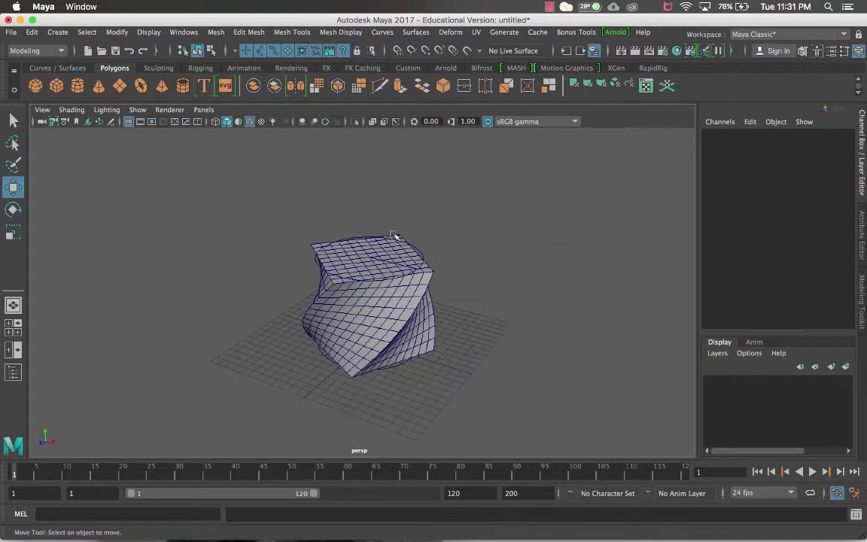
# Delete the twist deformer handle from the cube.
pyautogui.click(396, 239)
pyautogui.click(417, 246)
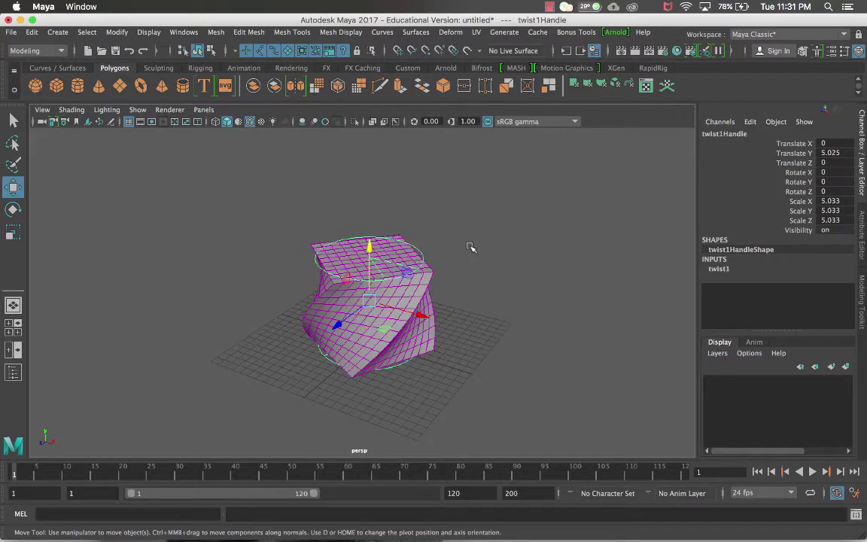
pyautogui.press('Delete')
# Apply a Wave deformer to the cube and open the wave's settings.
pyautogui.click(392, 308)
pyautogui.click(450, 32)
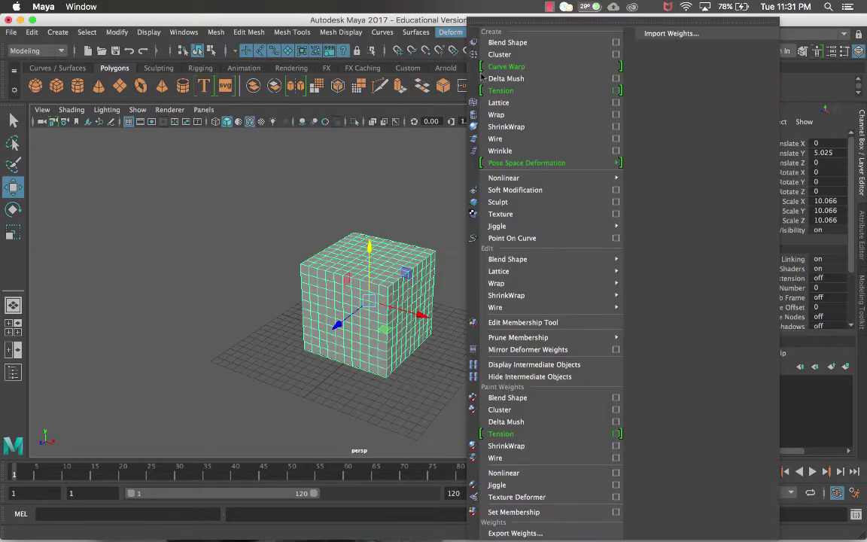
pyautogui.moveTo(527, 177)
pyautogui.click(662, 247)
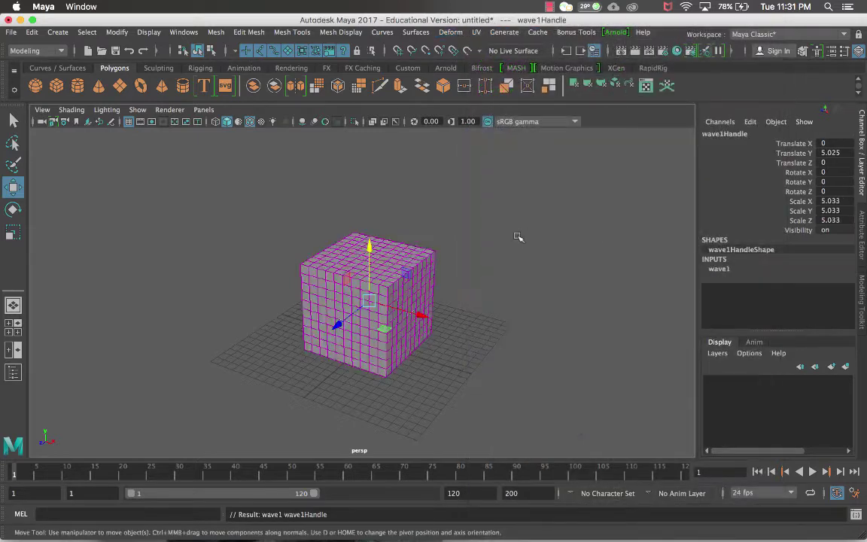
pyautogui.scroll(5, 519, 237)
pyautogui.keyDown('alt'); pyautogui.moveTo(518, 237); pyautogui.dragTo(528, 224); pyautogui.keyUp('alt')
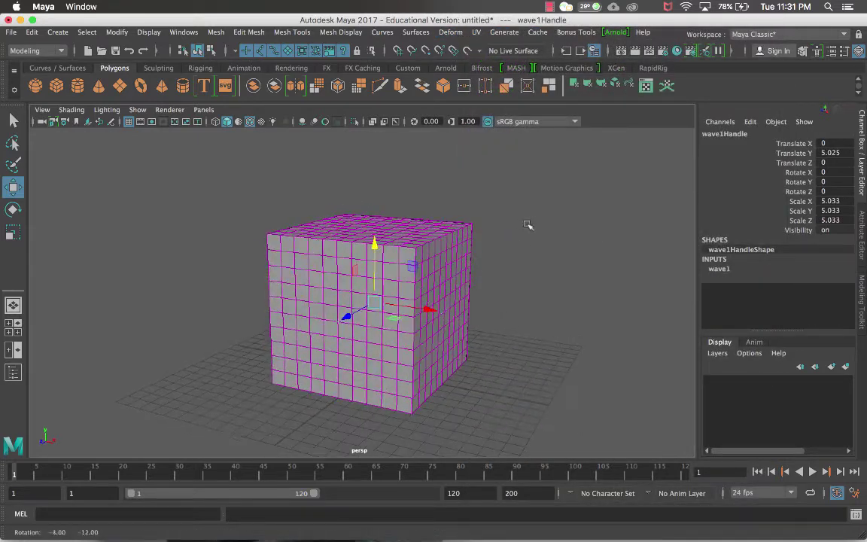
pyautogui.click(719, 269)
pyautogui.click(711, 287)
pyautogui.moveTo(520, 275); pyautogui.dragTo(569, 280, button='middle')
pyautogui.press('super+z')
# Ripple the cube by setting the wave's Wavelength to about 4.4 and its Amplitude to about 2.1.
pyautogui.click(736, 298)
pyautogui.moveTo(514, 271); pyautogui.dragTo(535, 272, button='middle')
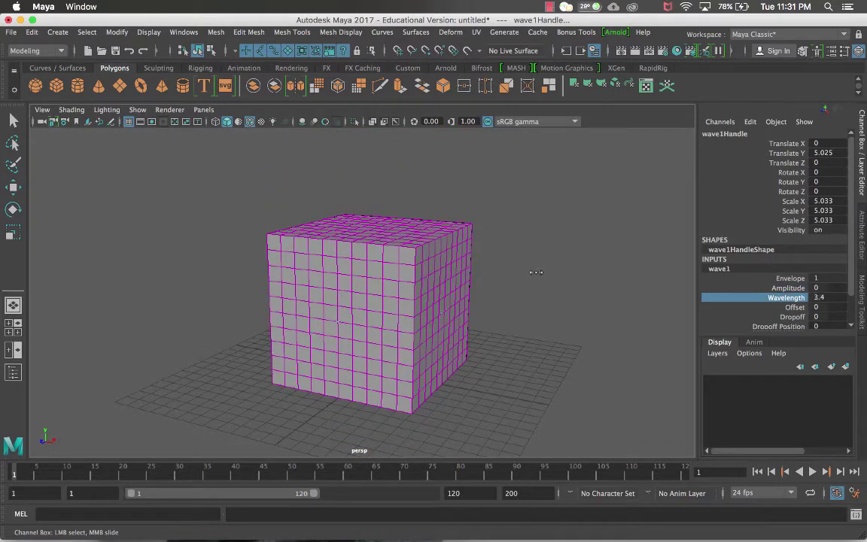
pyautogui.click(786, 287)
pyautogui.moveTo(502, 244); pyautogui.dragTo(552, 272, button='middle')
pyautogui.scroll(-10, 553, 272)
pyautogui.keyDown('alt'); pyautogui.moveTo(519, 274); pyautogui.dragTo(519, 271); pyautogui.keyUp('alt')
pyautogui.click(765, 289)
pyautogui.moveTo(477, 271); pyautogui.dragTo(546, 295, button='middle')
pyautogui.click(787, 297)
# Shift the wave's Offset to about 5.7 and set its Dropoff to about -0.5.
pyautogui.click(752, 307)
pyautogui.moveTo(631, 300); pyautogui.dragTo(703, 308, button='middle')
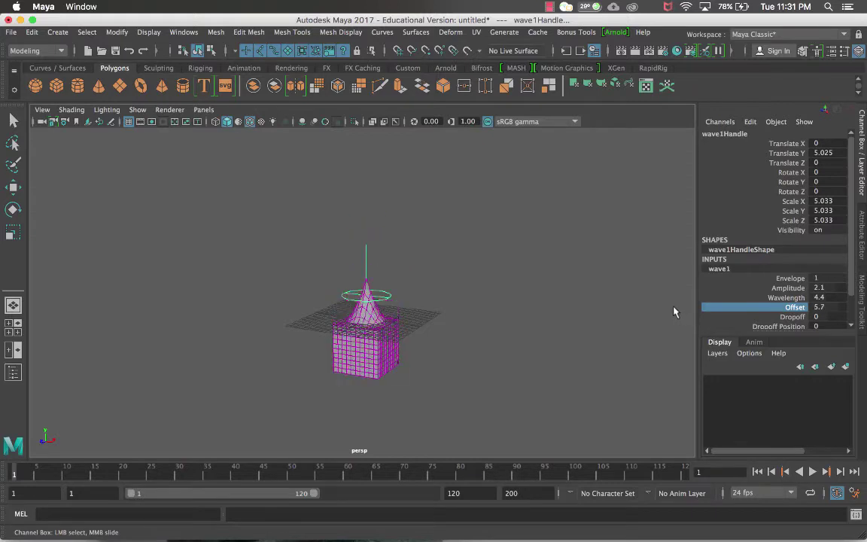
pyautogui.moveTo(648, 308); pyautogui.dragTo(646, 307, button='middle')
pyautogui.click(775, 317)
pyautogui.moveTo(595, 301); pyautogui.dragTo(525, 271, button='middle')
# Vary the wave's Offset from about -0.2 up to 10.
pyautogui.click(768, 307)
pyautogui.moveTo(599, 290); pyautogui.dragTo(579, 296, button='middle')
pyautogui.scroll(4, 490, 290)
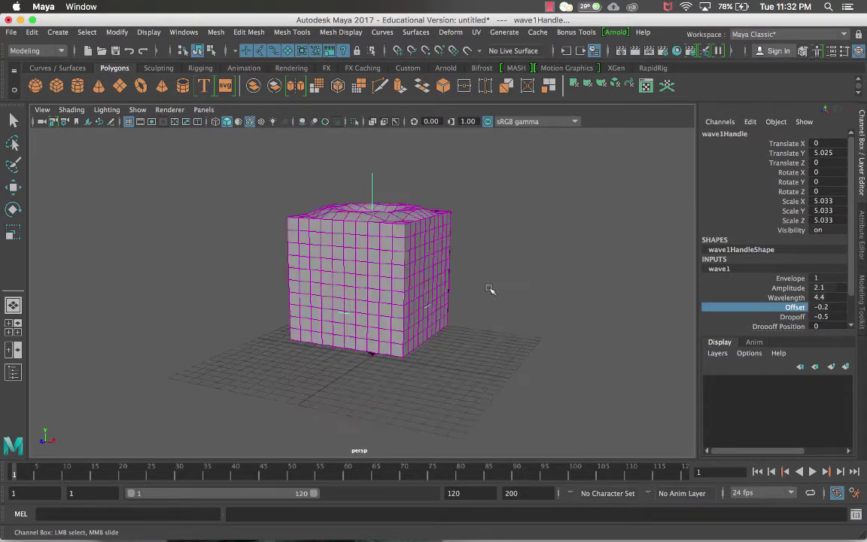
pyautogui.moveTo(490, 288); pyautogui.dragTo(562, 285, button='middle')
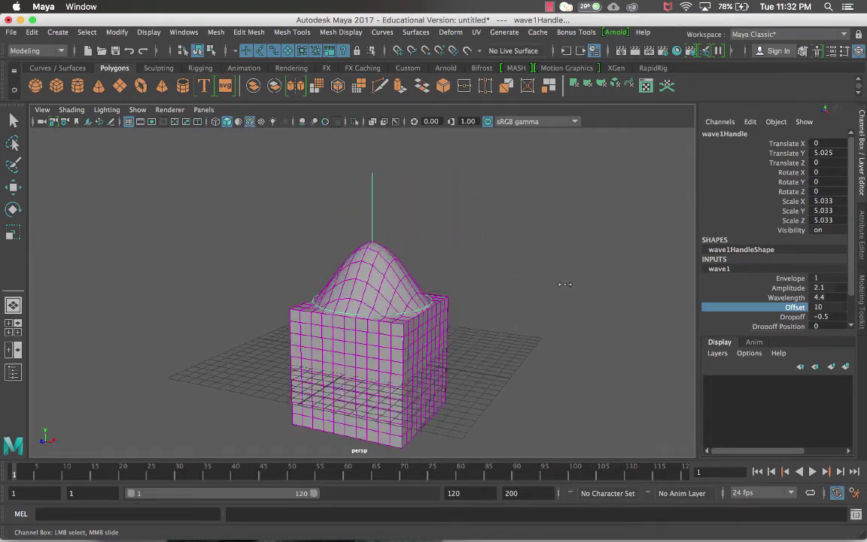
# Delete the wave deformer handle from the cube.
pyautogui.press('w')
pyautogui.click(297, 210)
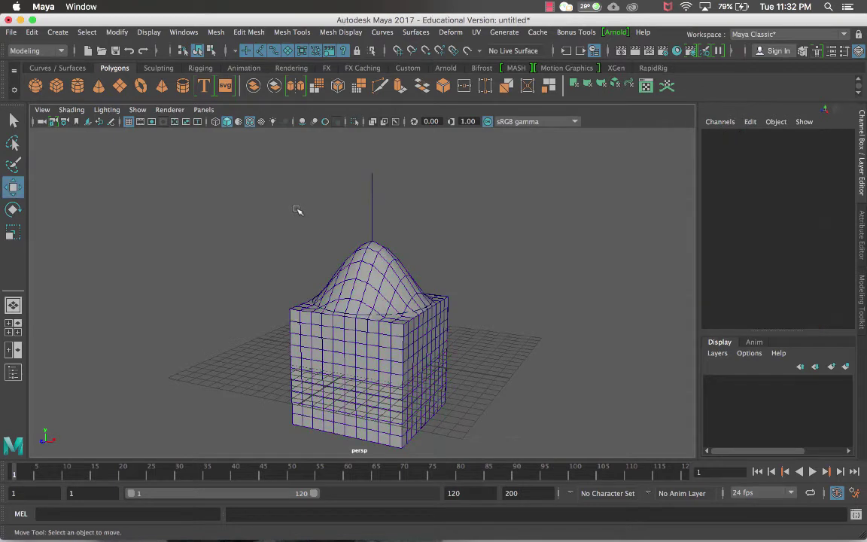
pyautogui.click(374, 181)
pyautogui.press('Delete')
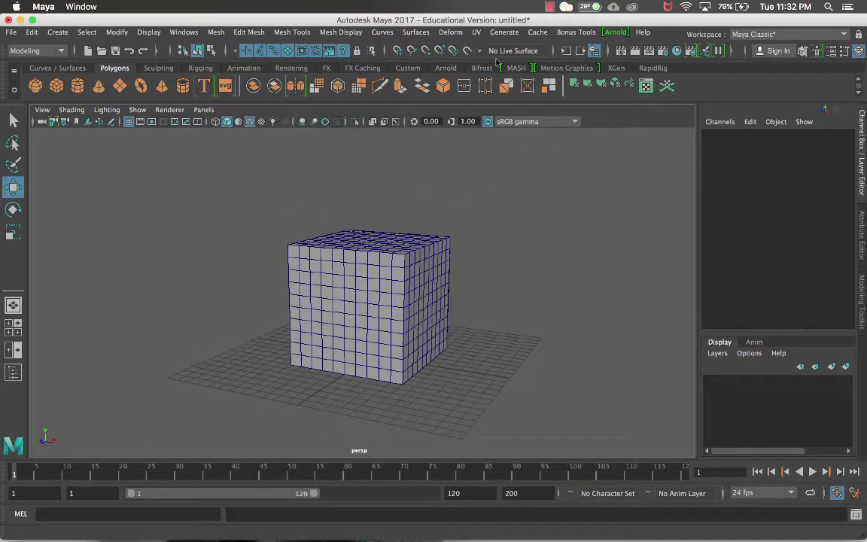
pyautogui.click(450, 32)
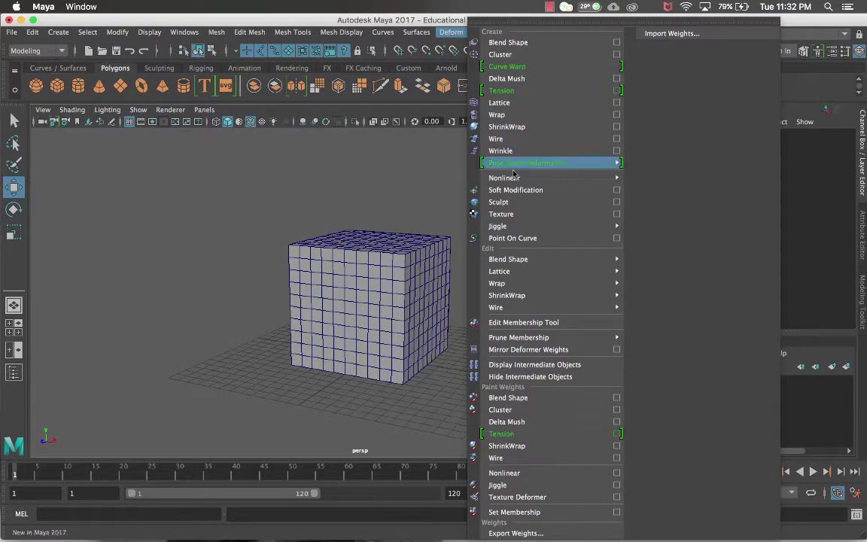
pyautogui.click(450, 32)
pyautogui.click(450, 32)
pyautogui.moveTo(542, 178)
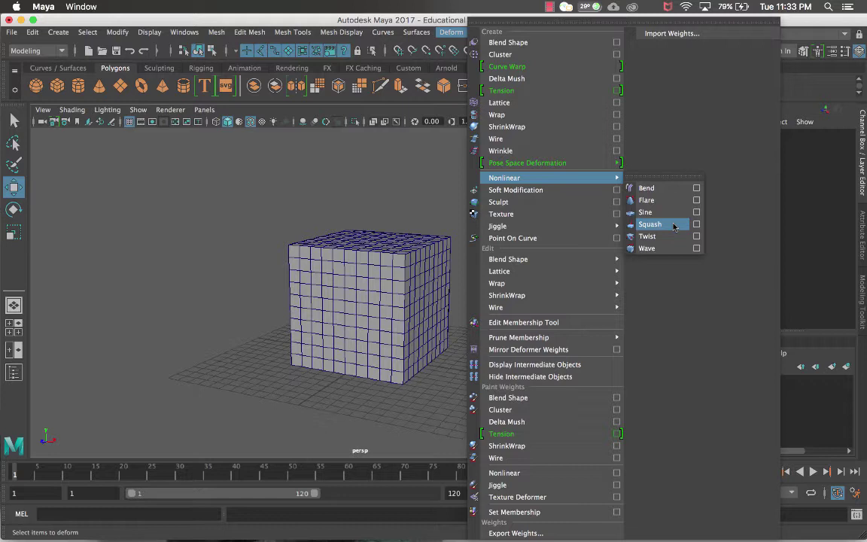
pyautogui.click(354, 202)
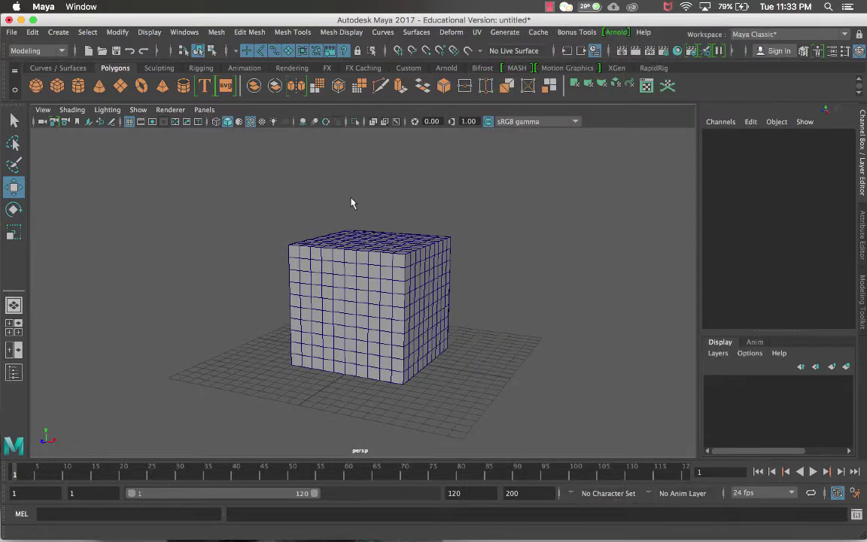
# Delete the subdivided cube from the scene.
pyautogui.click(443, 263)
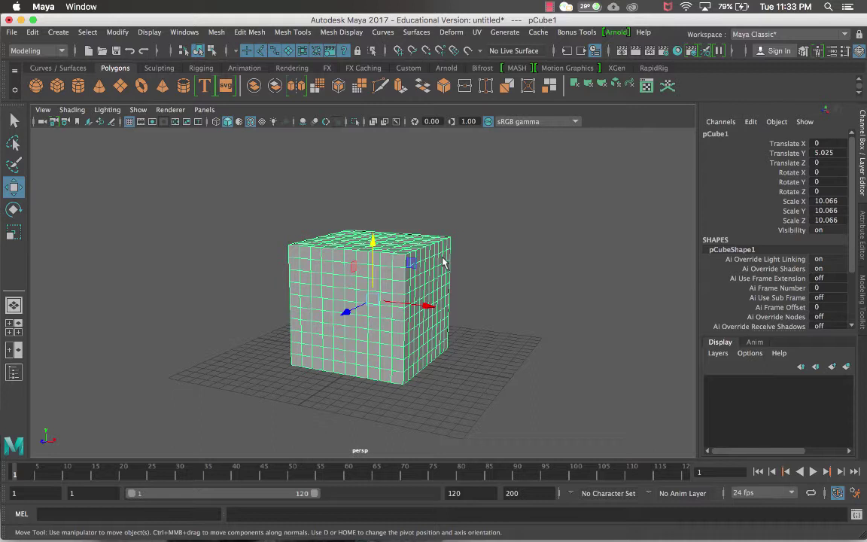
pyautogui.click(458, 182)
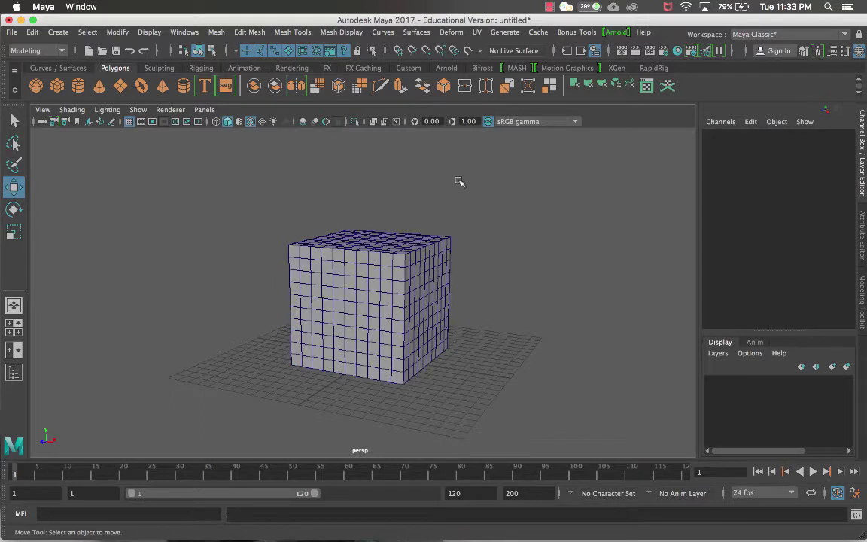
pyautogui.click(328, 270)
pyautogui.press('Delete')
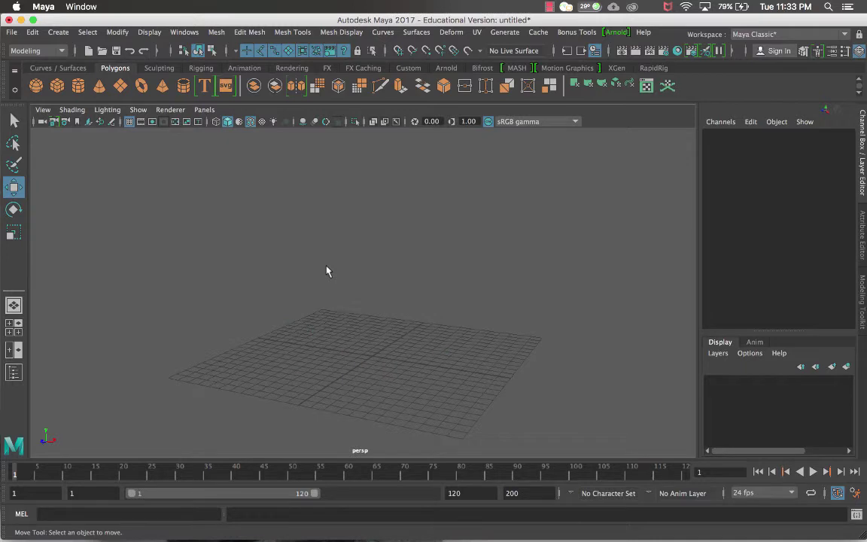
# Create a NURBS circle at the origin and rotate it upright to about 85.11 degrees in X.
pyautogui.click(73, 68)
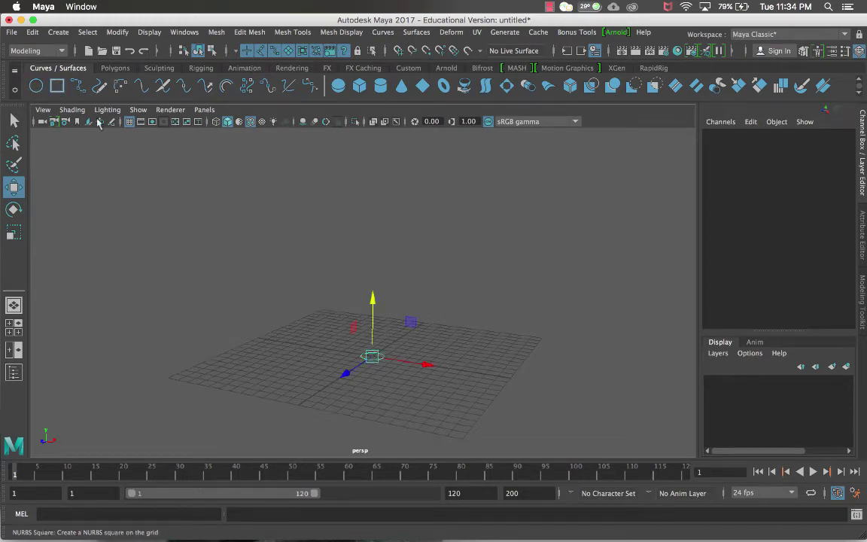
pyautogui.scroll(10, 302, 310)
pyautogui.keyDown('alt'); pyautogui.moveTo(302, 309); pyautogui.dragTo(286, 231, button='middle'); pyautogui.keyUp('alt')
pyautogui.press('f')
pyautogui.scroll(-5, 338, 270)
pyautogui.keyDown('alt'); pyautogui.moveTo(354, 269); pyautogui.dragTo(400, 302); pyautogui.keyUp('alt')
pyautogui.press('e')
pyautogui.press('q')
pyautogui.keyDown('alt'); pyautogui.moveTo(480, 286); pyautogui.dragTo(397, 248); pyautogui.keyUp('alt')
pyautogui.press('\\')
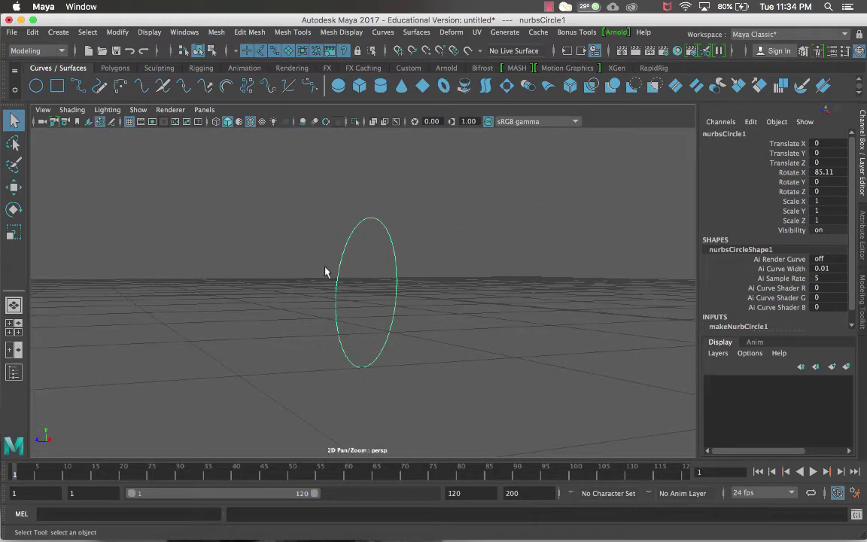
# Replace the circle with a NURBS square at the origin, rotated to about 92.982 degrees in X.
pyautogui.press('Delete')
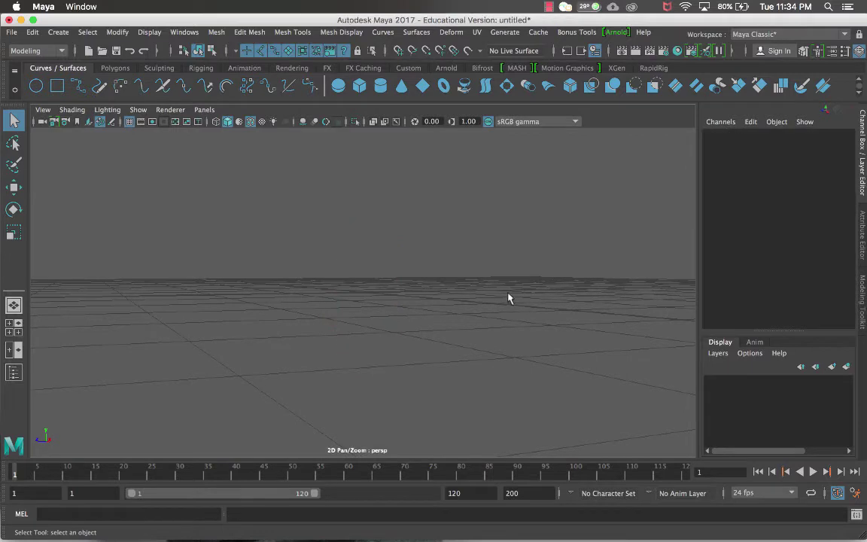
pyautogui.click(57, 86)
pyautogui.keyDown('alt'); pyautogui.moveTo(238, 179); pyautogui.dragTo(292, 196); pyautogui.keyUp('alt')
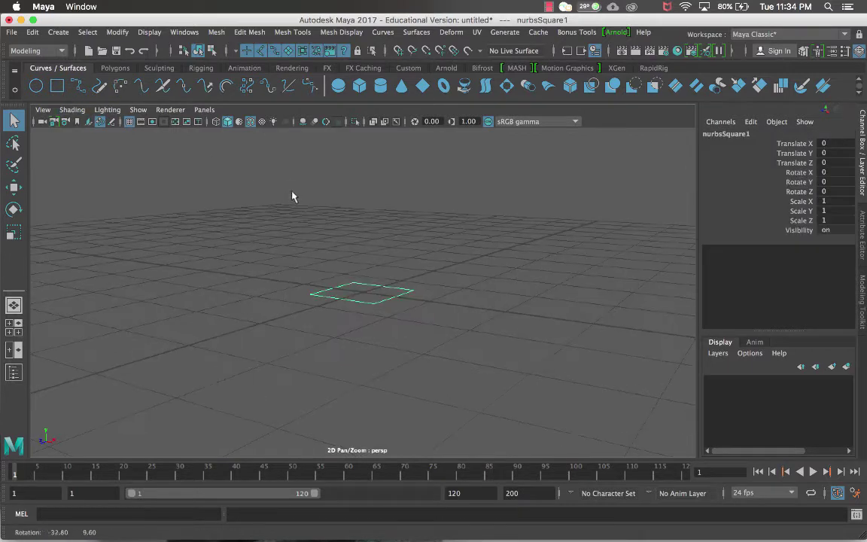
pyautogui.press('e')
pyautogui.moveTo(344, 253); pyautogui.dragTo(361, 339)
pyautogui.keyDown('alt'); pyautogui.moveTo(378, 323); pyautogui.dragTo(362, 292); pyautogui.keyUp('alt')
pyautogui.scroll(5, 377, 283)
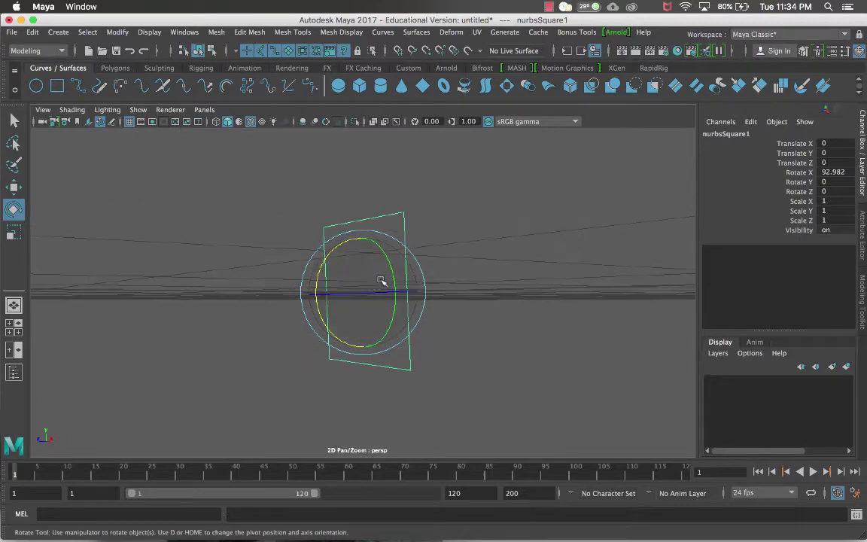
# Delete the NURBS square from the scene.
pyautogui.press('Delete')
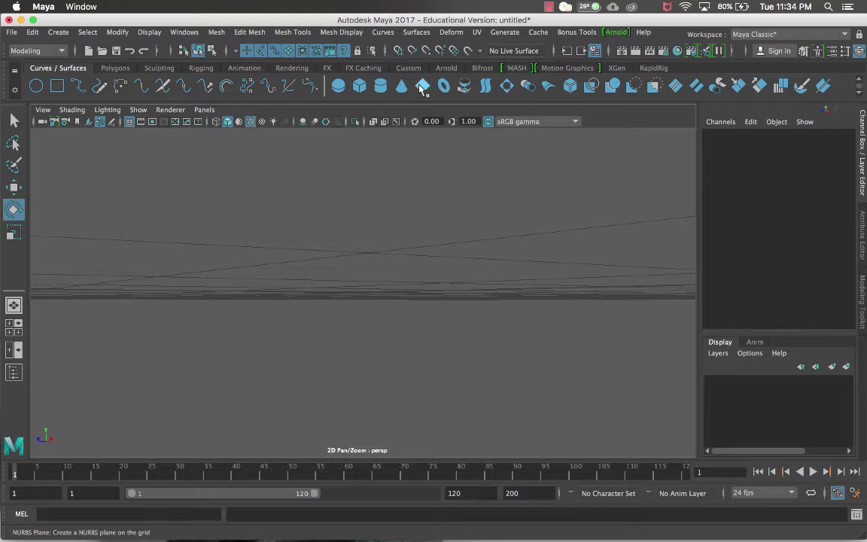
pyautogui.keyDown('alt'); pyautogui.moveTo(434, 383); pyautogui.dragTo(426, 319); pyautogui.keyUp('alt')
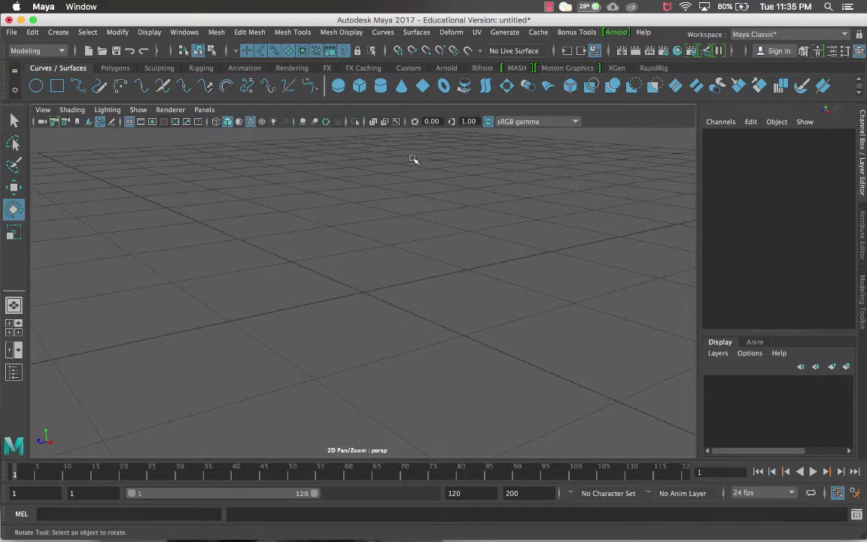
# Create a NURBS sphere at the origin.
pyautogui.click(59, 33)
pyautogui.moveTo(82, 64)
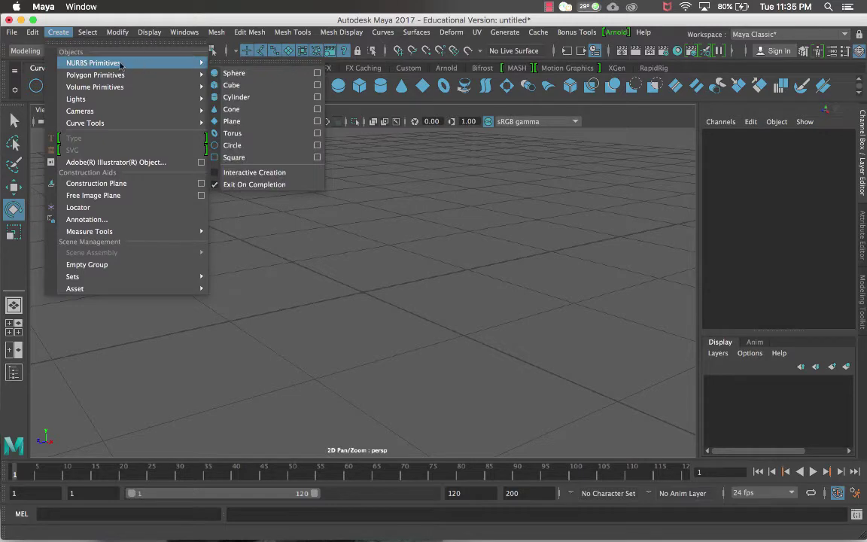
pyautogui.click(236, 74)
pyautogui.press('f')
pyautogui.scroll(-5, 416, 232)
pyautogui.scroll(4, 436, 240)
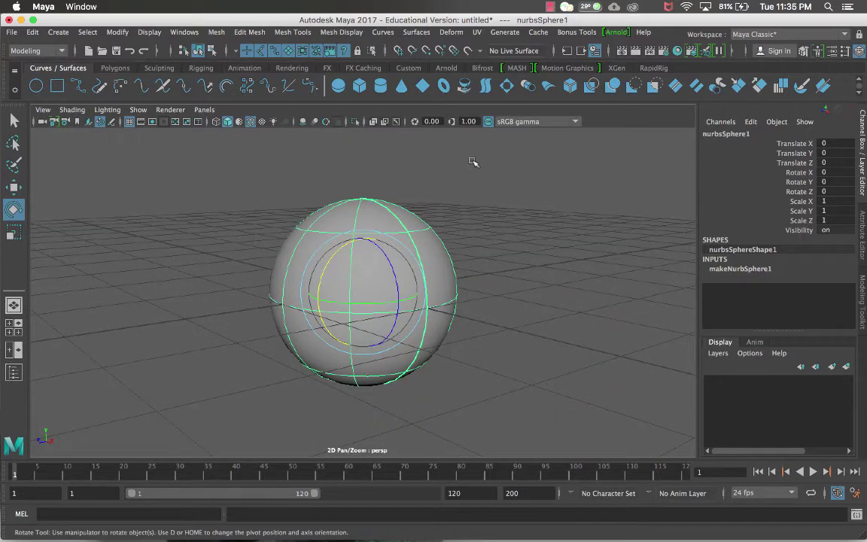
pyautogui.keyDown('alt'); pyautogui.moveTo(463, 161); pyautogui.dragTo(482, 158); pyautogui.keyUp('alt')
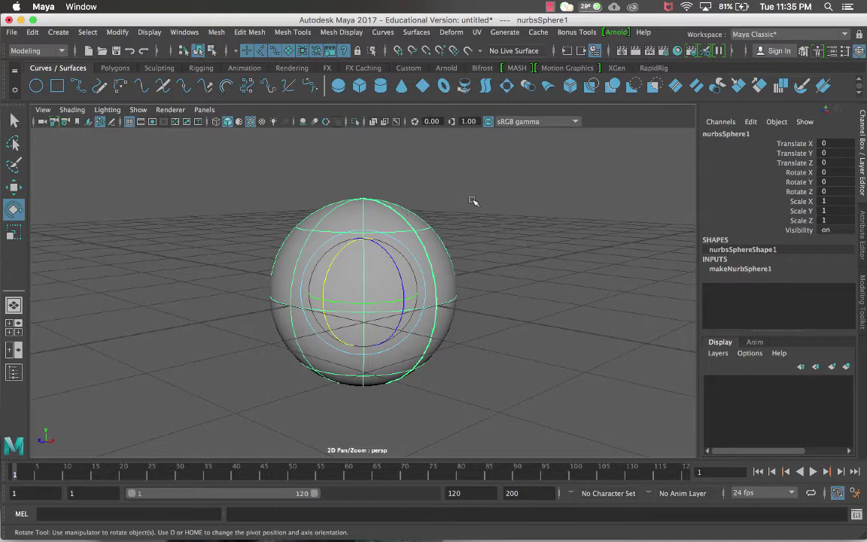
# Switch the NURBS sphere to hull component mode and select the upper hull ring.
pyautogui.click(418, 186)
pyautogui.click(397, 216)
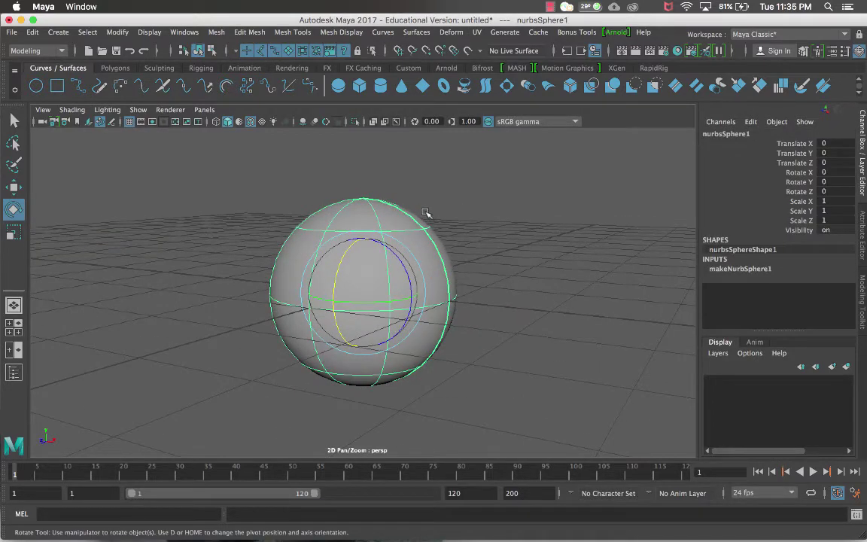
pyautogui.rightClick(392, 217)
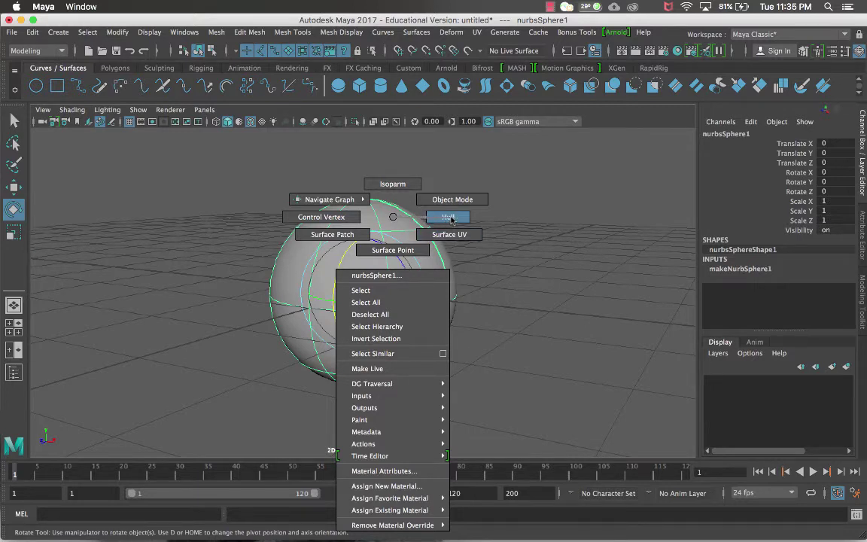
pyautogui.moveTo(455, 219); pyautogui.dragTo(456, 216, button='right')
pyautogui.keyDown('alt'); pyautogui.moveTo(435, 207); pyautogui.dragTo(455, 219); pyautogui.keyUp('alt')
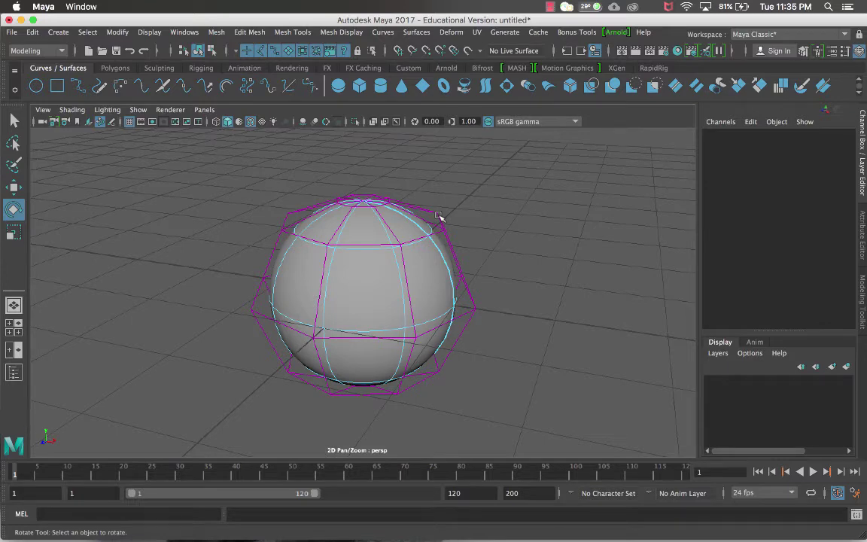
pyautogui.keyDown('alt'); pyautogui.moveTo(417, 246); pyautogui.dragTo(405, 211); pyautogui.keyUp('alt')
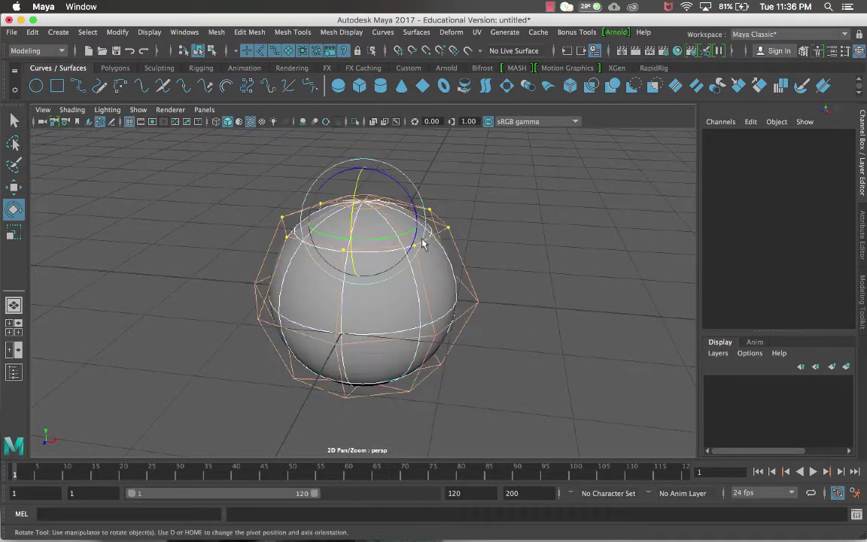
pyautogui.click(421, 241)
pyautogui.keyDown('alt'); pyautogui.moveTo(446, 250); pyautogui.dragTo(461, 286); pyautogui.keyUp('alt')
pyautogui.scroll(3, 468, 219)
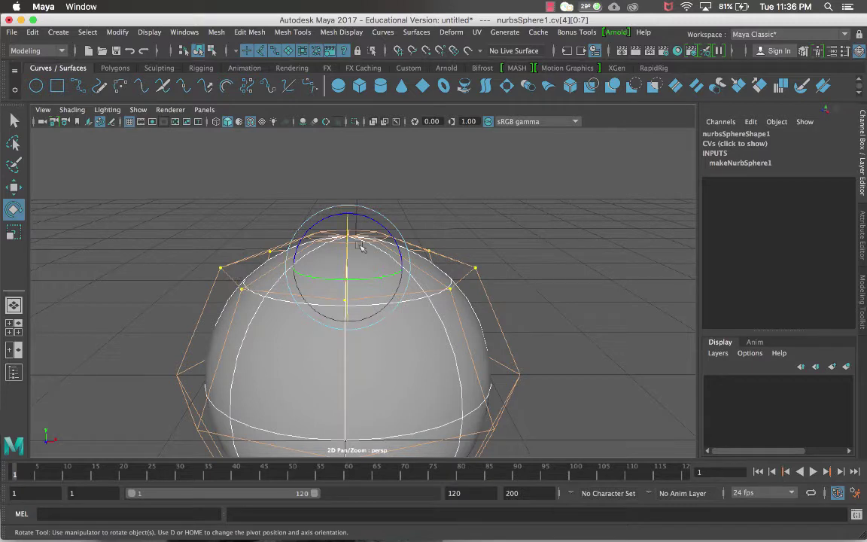
# Move the upper hull ring vertically, bringing it lower toward the sphere's middle to taper the top.
pyautogui.press('w')
pyautogui.keyDown('alt'); pyautogui.moveTo(409, 235); pyautogui.dragTo(435, 249); pyautogui.keyUp('alt')
pyautogui.moveTo(347, 207); pyautogui.dragTo(406, 276)
pyautogui.scroll(-5, 359, 287)
pyautogui.scroll(5, 406, 278)
pyautogui.moveTo(350, 286)
pyautogui.mouseDown()
pyautogui.moveTo(351, 172)
pyautogui.moveTo(351, 285)
pyautogui.moveTo(350, 256)
pyautogui.moveTo(351, 269)
pyautogui.mouseUp()
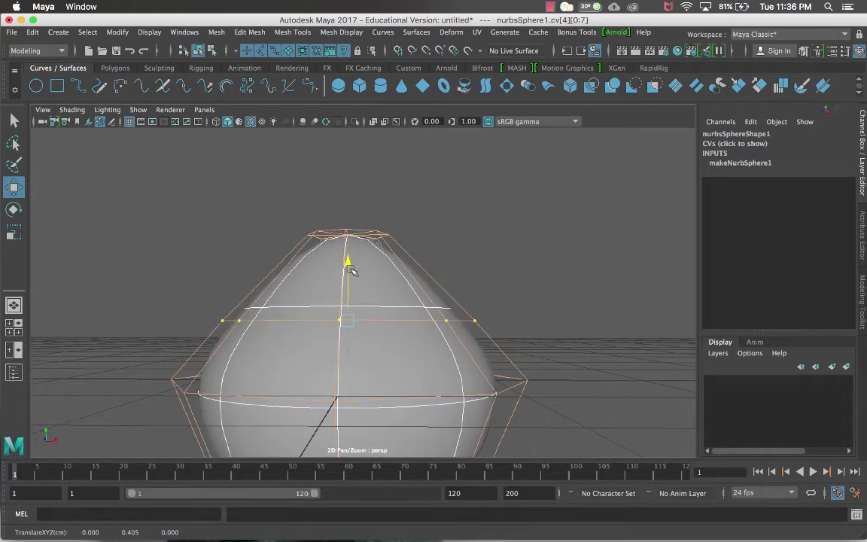
# Scale the upper hull ring inward and adjust its height to give the sphere a pear-like shape.
pyautogui.press('r')
pyautogui.keyDown('alt'); pyautogui.moveTo(352, 313); pyautogui.dragTo(274, 336); pyautogui.keyUp('alt')
pyautogui.press('w')
pyautogui.moveTo(345, 292); pyautogui.dragTo(350, 314)
pyautogui.scroll(-3, 441, 298)
pyautogui.keyDown('alt'); pyautogui.moveTo(443, 298); pyautogui.dragTo(422, 276); pyautogui.keyUp('alt')
pyautogui.scroll(3, 422, 279)
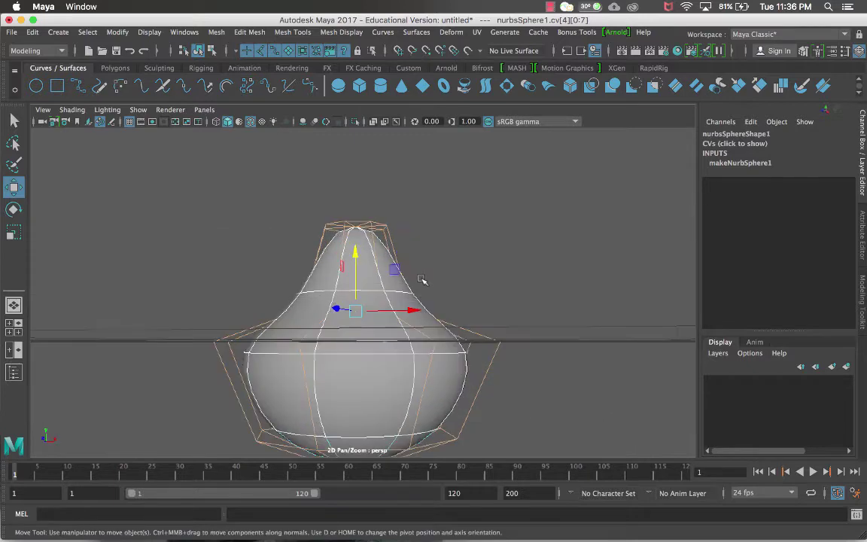
pyautogui.keyDown('alt'); pyautogui.moveTo(422, 281); pyautogui.dragTo(430, 250, button='middle'); pyautogui.keyUp('alt')
pyautogui.moveTo(359, 245); pyautogui.dragTo(359, 219)
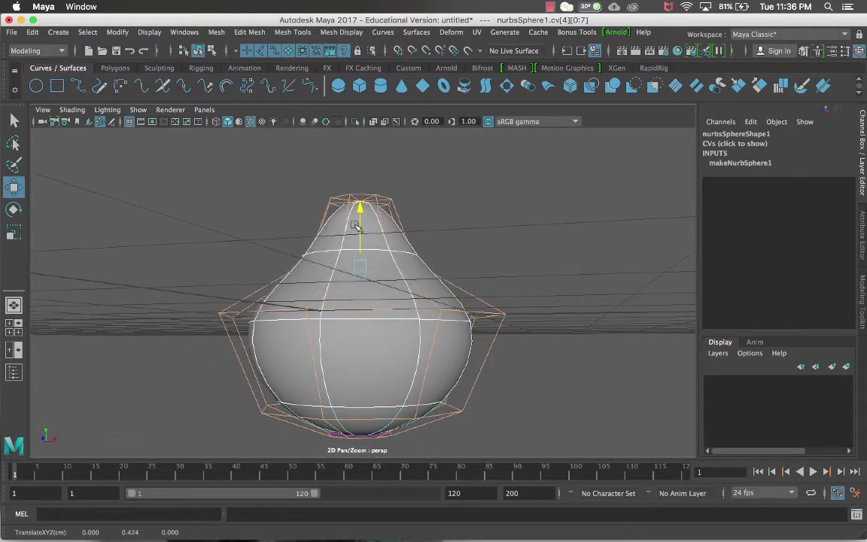
pyautogui.keyDown('alt'); pyautogui.moveTo(473, 241); pyautogui.dragTo(482, 252); pyautogui.keyUp('alt')
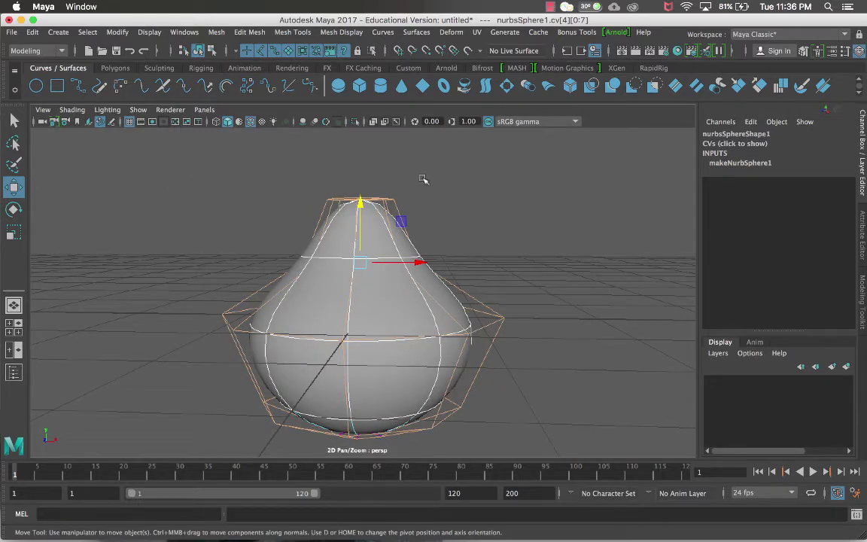
# Return to object mode and select the whole pear-shaped surface.
pyautogui.press('q')
pyautogui.moveTo(415, 221); pyautogui.dragTo(499, 213, button='right')
pyautogui.click(499, 213)
pyautogui.keyDown('alt'); pyautogui.moveTo(499, 213); pyautogui.dragTo(422, 226); pyautogui.keyUp('alt')
pyautogui.click(391, 218)
pyautogui.click(448, 225)
pyautogui.click(380, 224)
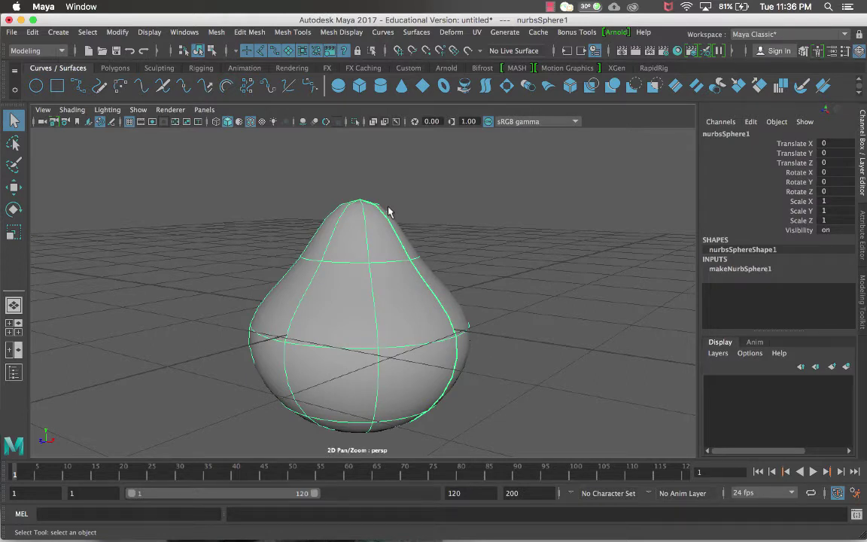
# Switch the surface to control vertex mode and select all the control vertices at its peak.
pyautogui.rightClick(423, 294)
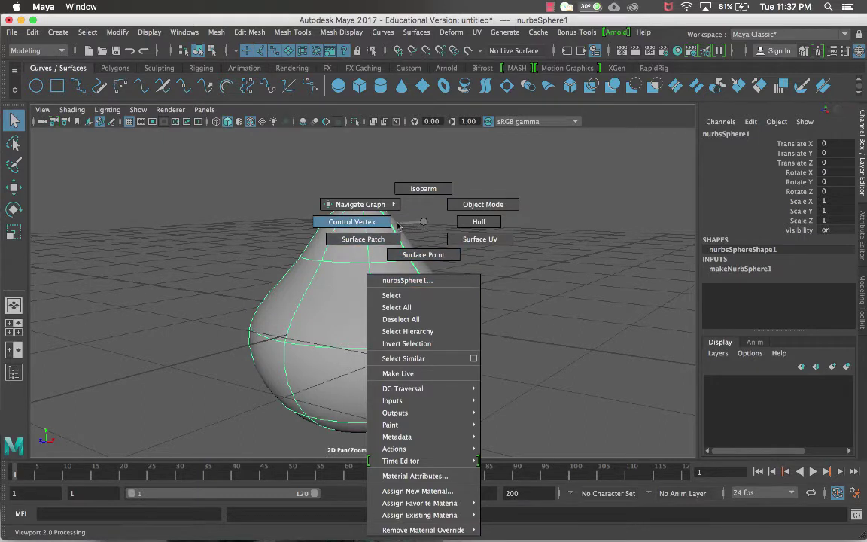
pyautogui.moveTo(398, 226); pyautogui.dragTo(398, 228, button='right')
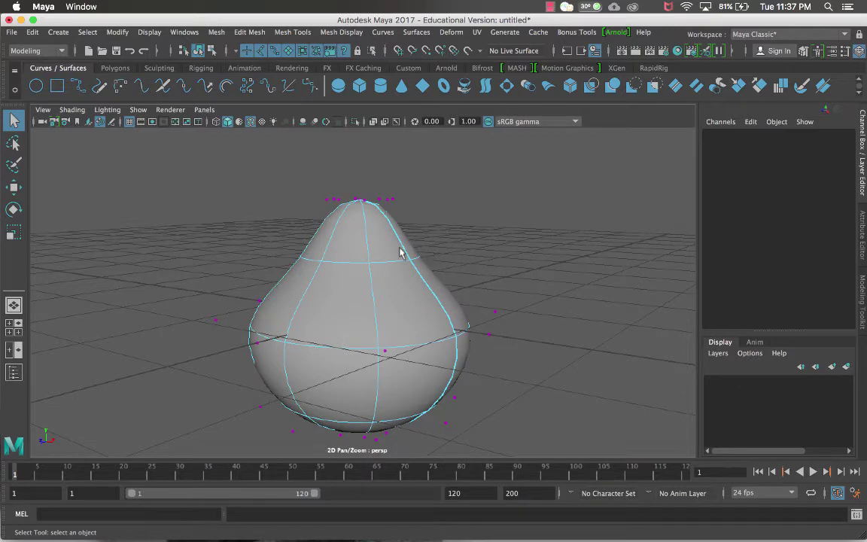
pyautogui.keyDown('alt'); pyautogui.moveTo(413, 271); pyautogui.dragTo(445, 279); pyautogui.keyUp('alt')
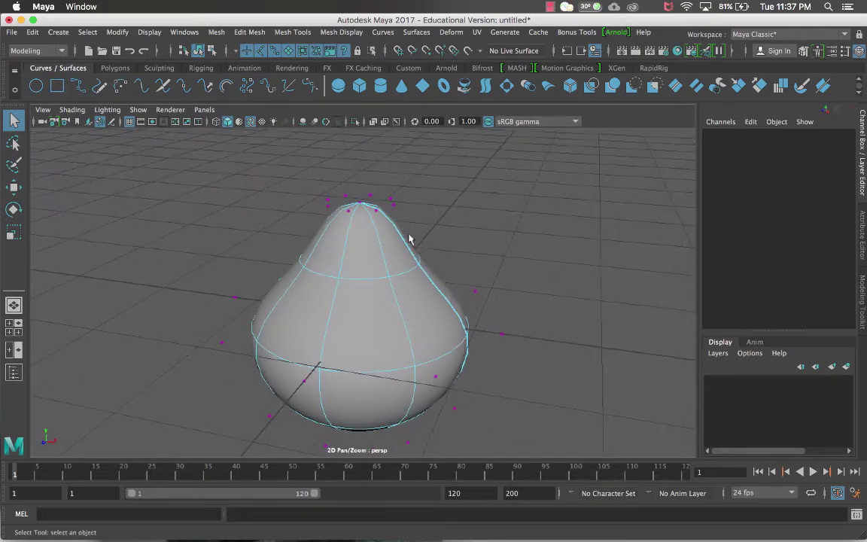
pyautogui.keyDown('alt'); pyautogui.moveTo(418, 261); pyautogui.dragTo(351, 213); pyautogui.keyUp('alt')
pyautogui.moveTo(300, 174); pyautogui.dragTo(465, 224)
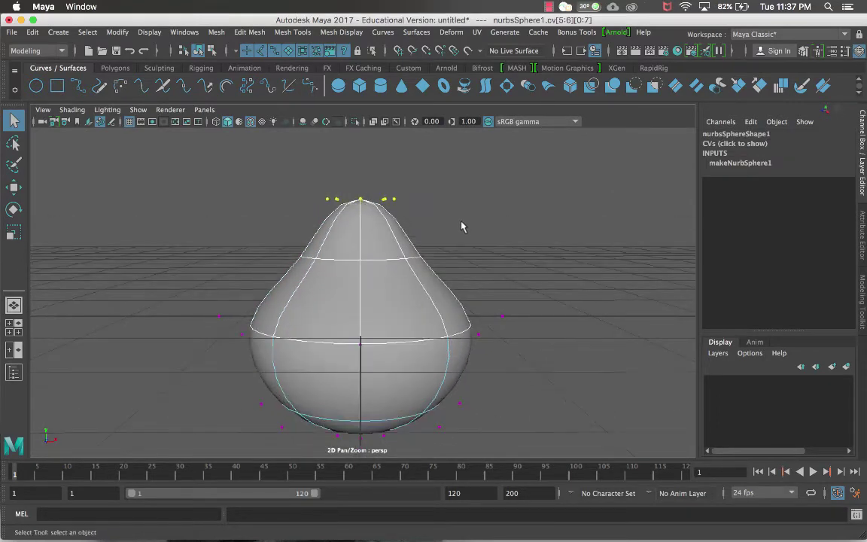
# Move the selected peak control vertices straight down to sink a hollow into the surface.
pyautogui.press('w')
pyautogui.moveTo(360, 148); pyautogui.dragTo(359, 255)
pyautogui.keyDown('alt'); pyautogui.moveTo(371, 253); pyautogui.dragTo(445, 237); pyautogui.keyUp('alt')
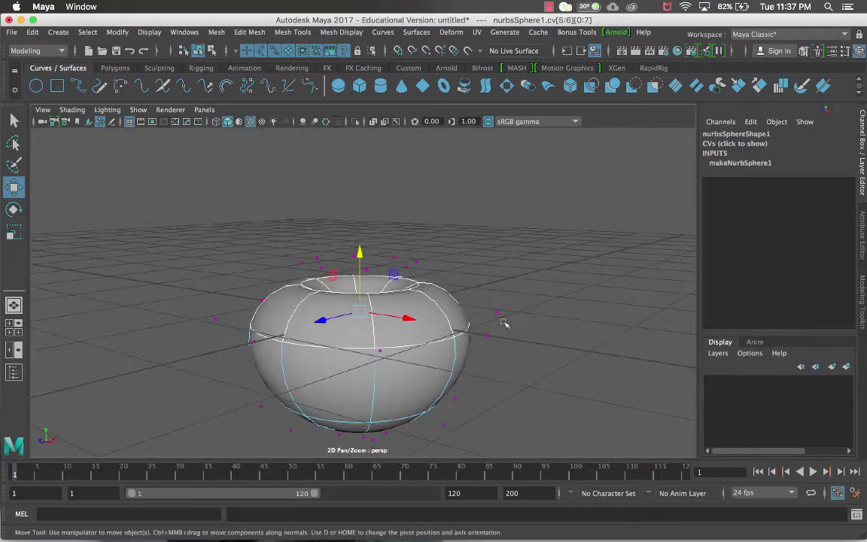
# Select single control vertices on the side of the surface and move them to dent its wall.
pyautogui.click(483, 335)
pyautogui.keyDown('alt'); pyautogui.moveTo(482, 335); pyautogui.dragTo(446, 301, button='middle'); pyautogui.keyUp('alt')
pyautogui.moveTo(449, 296); pyautogui.dragTo(364, 286)
pyautogui.moveTo(405, 347); pyautogui.dragTo(381, 360)
pyautogui.keyDown('alt'); pyautogui.moveTo(383, 361); pyautogui.dragTo(340, 375); pyautogui.keyUp('alt')
pyautogui.click(387, 378)
pyautogui.click(456, 290)
pyautogui.keyDown('alt'); pyautogui.moveTo(457, 290); pyautogui.dragTo(431, 294); pyautogui.keyUp('alt')
# Return to object mode, inspect the dented surface from several angles and select it.
pyautogui.moveTo(320, 221); pyautogui.dragTo(365, 218, button='right')
pyautogui.click(445, 219)
pyautogui.keyDown('alt'); pyautogui.moveTo(444, 250); pyautogui.dragTo(394, 238); pyautogui.keyUp('alt')
pyautogui.scroll(5, 436, 249)
pyautogui.scroll(-4, 392, 254)
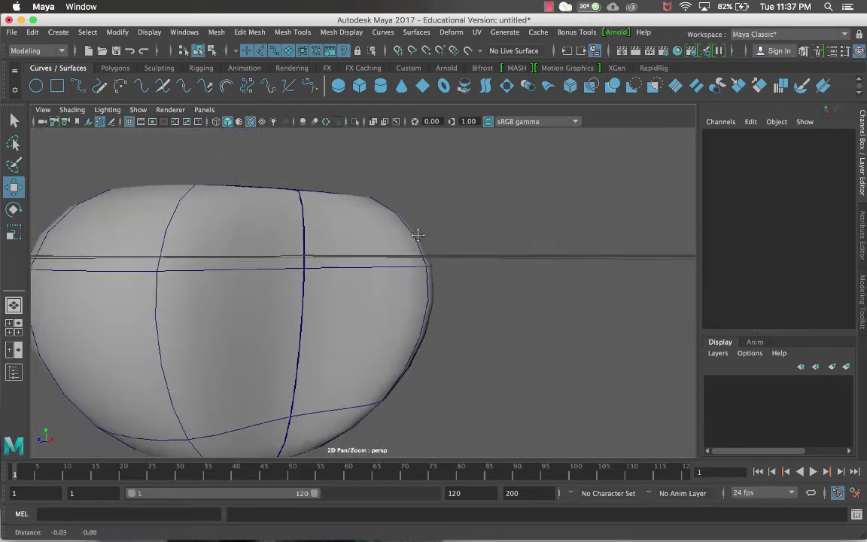
pyautogui.keyDown('alt'); pyautogui.moveTo(394, 239); pyautogui.dragTo(526, 201, button='middle'); pyautogui.keyUp('alt')
pyautogui.scroll(-3, 531, 205)
pyautogui.keyDown('alt'); pyautogui.moveTo(533, 205); pyautogui.dragTo(511, 227); pyautogui.keyUp('alt')
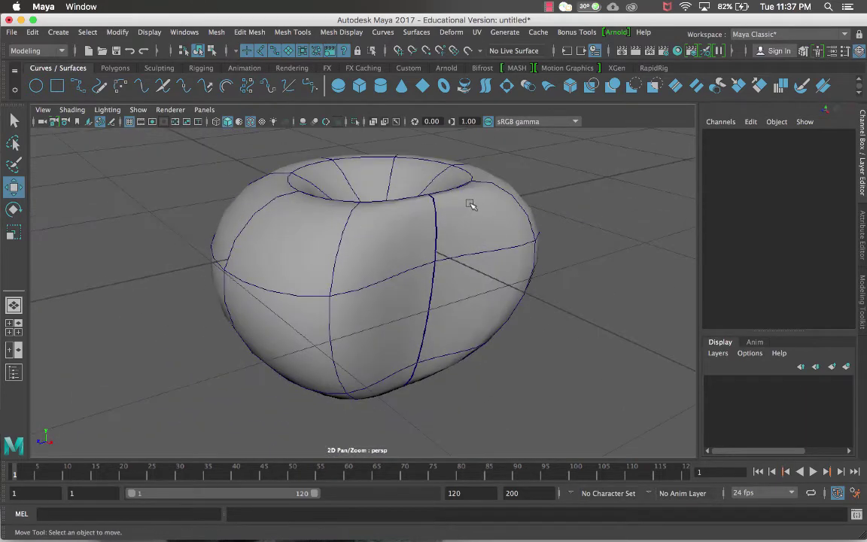
pyautogui.scroll(3, 460, 206)
pyautogui.keyDown('alt'); pyautogui.moveTo(400, 207); pyautogui.dragTo(422, 237); pyautogui.keyUp('alt')
pyautogui.click(422, 238)
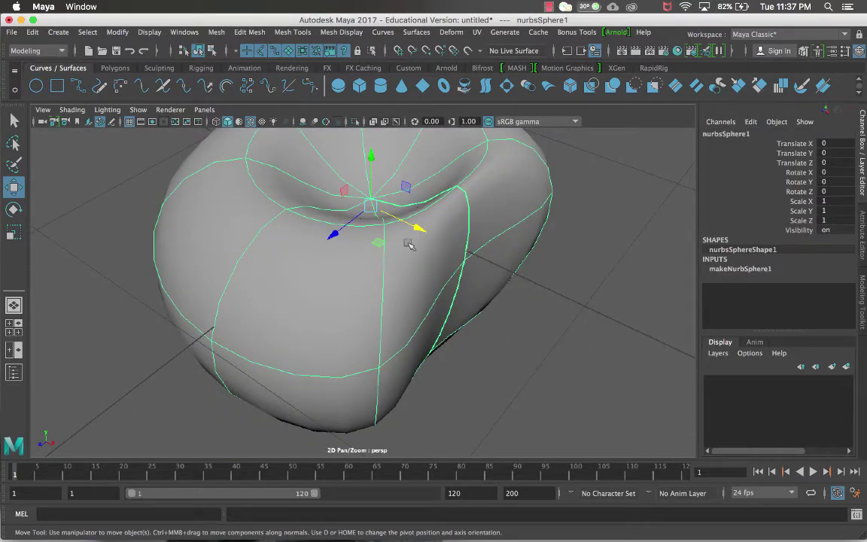
# Expand the deformed surface's makeNurbSphere1 inputs and examine its creation attributes and shape.
pyautogui.click(756, 270)
pyautogui.scroll(-1, 773, 259)
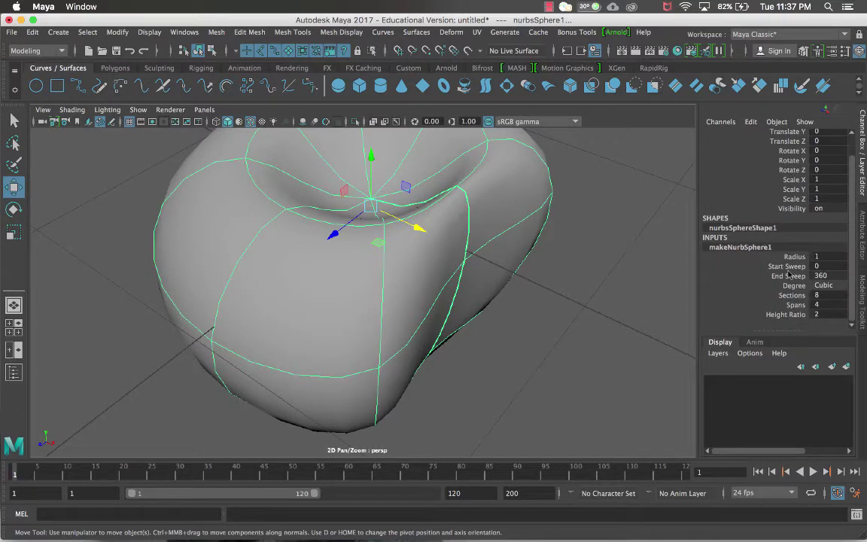
pyautogui.scroll(-4, 564, 259)
pyautogui.moveTo(547, 253)
pyautogui.keyDown('alt'); pyautogui.mouseDown()
pyautogui.moveTo(546, 224)
pyautogui.moveTo(546, 235)
pyautogui.mouseUp(); pyautogui.keyUp('alt')
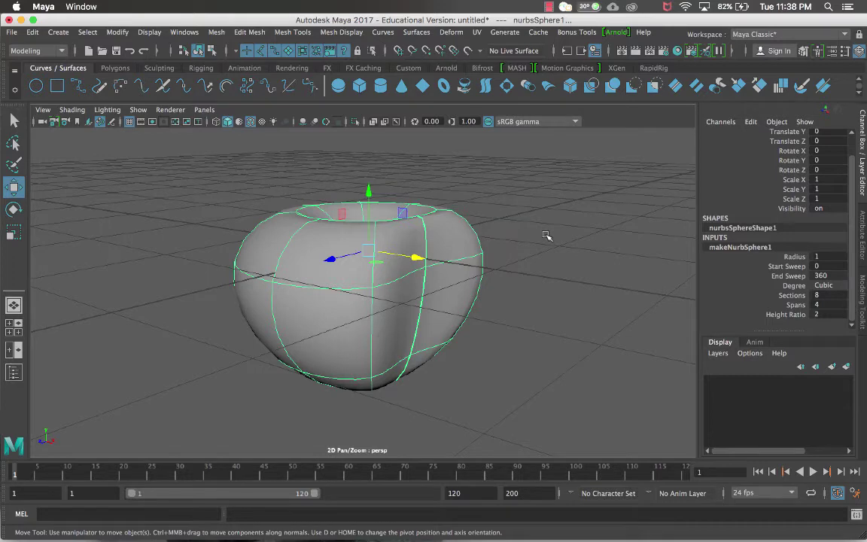
pyautogui.keyDown('alt'); pyautogui.moveTo(378, 242); pyautogui.dragTo(377, 248); pyautogui.keyUp('alt')
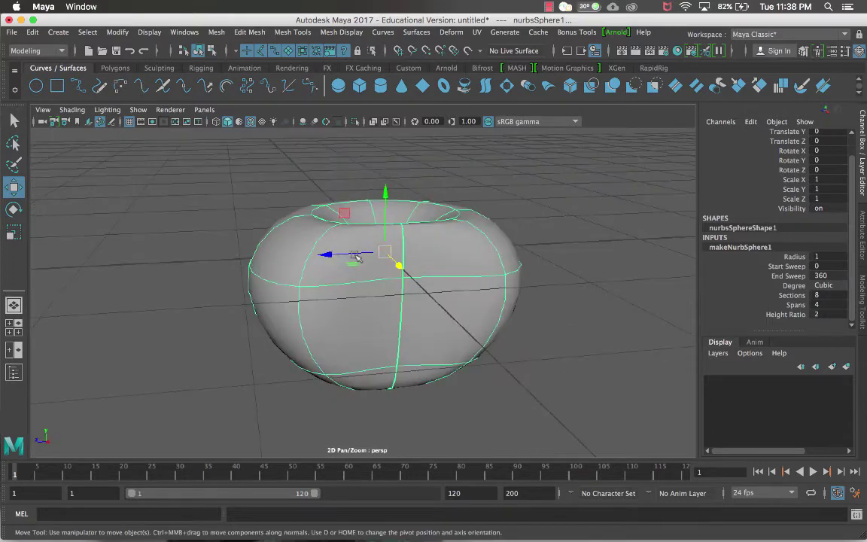
pyautogui.scroll(3, 413, 302)
pyautogui.keyDown('alt'); pyautogui.moveTo(403, 300); pyautogui.dragTo(426, 271); pyautogui.keyUp('alt')
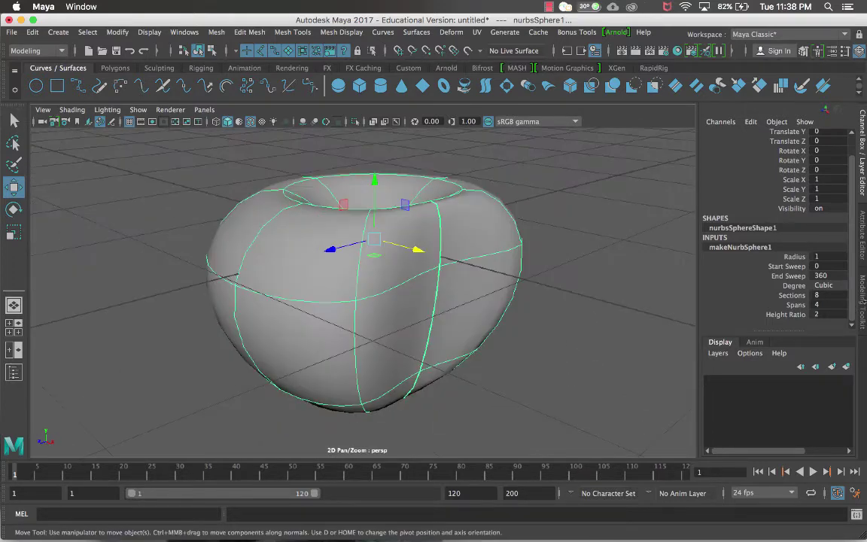
# Try changing the Start Sweep of the deformed sphere and undo the change.
pyautogui.click(787, 267)
pyautogui.moveTo(489, 277); pyautogui.dragTo(506, 282, button='middle')
pyautogui.press('super+z')
# Delete the deformed sphere and create a fresh NURBS sphere at the origin.
pyautogui.moveTo(414, 222); pyautogui.dragTo(486, 205, button='right')
pyautogui.press('w')
pyautogui.press('Delete')
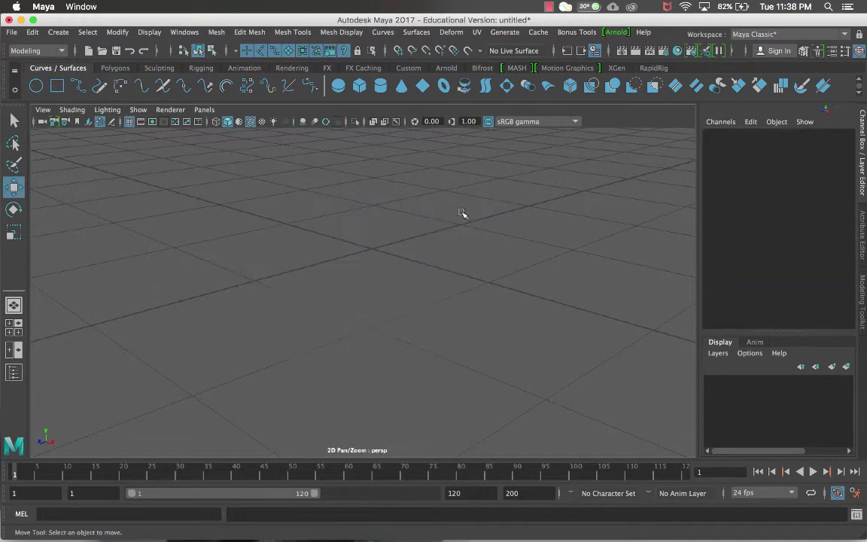
pyautogui.click(338, 85)
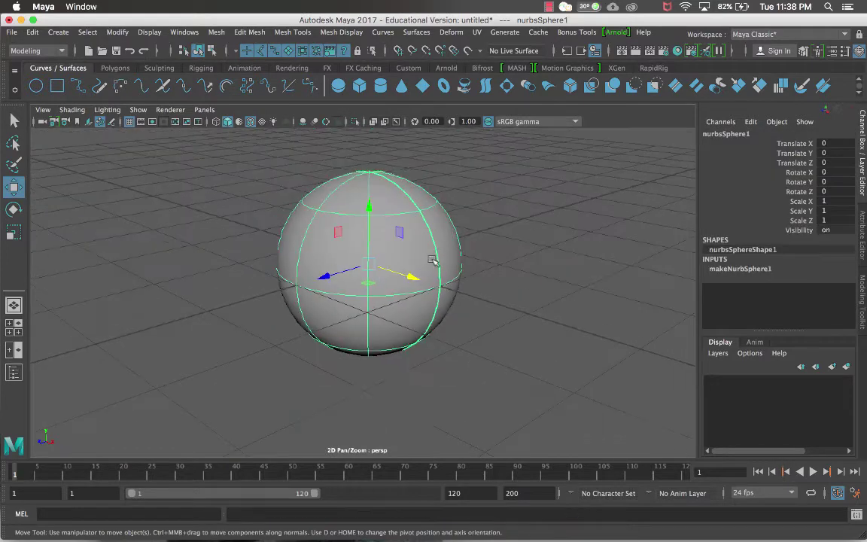
# Expand the new sphere's makeNurbSphere1 inputs and try out its Radius, leaving it at 1.
pyautogui.keyDown('alt'); pyautogui.moveTo(428, 265); pyautogui.dragTo(430, 300, button='middle'); pyautogui.keyUp('alt')
pyautogui.click(738, 268)
pyautogui.keyDown('alt'); pyautogui.moveTo(358, 241); pyautogui.dragTo(365, 260); pyautogui.keyUp('alt')
pyautogui.scroll(3, 365, 260)
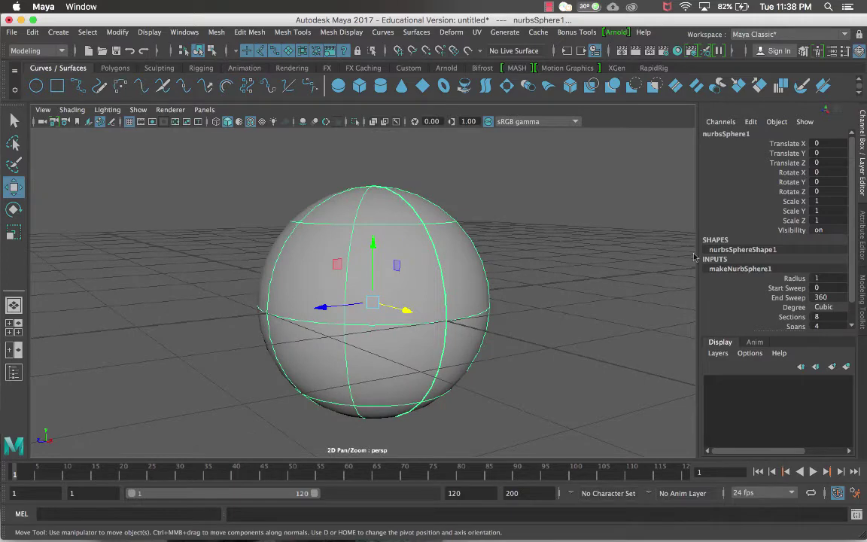
pyautogui.click(794, 278)
pyautogui.moveTo(527, 263); pyautogui.dragTo(473, 285, button='middle')
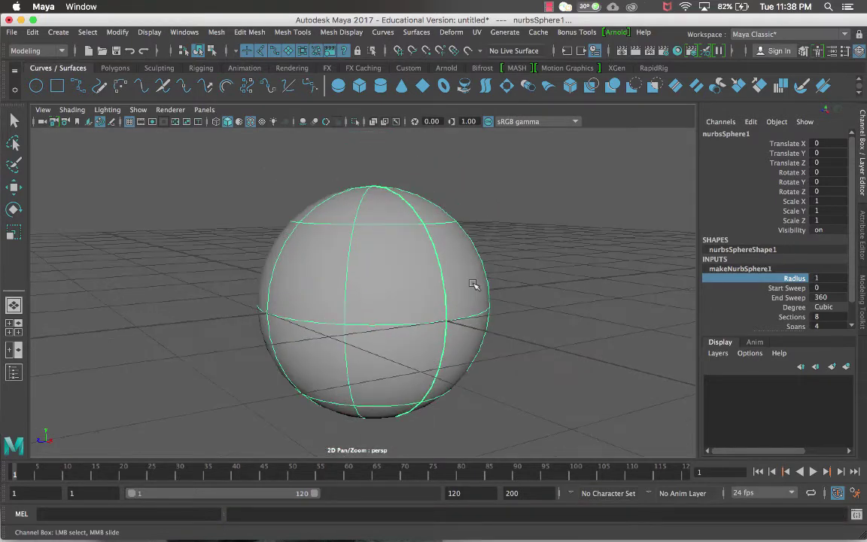
# Set the sphere's Start Sweep to about 84.798 to open a wedge in the surface.
pyautogui.click(790, 288)
pyautogui.moveTo(382, 261); pyautogui.dragTo(508, 267, button='middle')
pyautogui.keyDown('alt'); pyautogui.moveTo(508, 267); pyautogui.dragTo(506, 297); pyautogui.keyUp('alt')
pyautogui.moveTo(506, 298); pyautogui.dragTo(445, 297, button='middle')
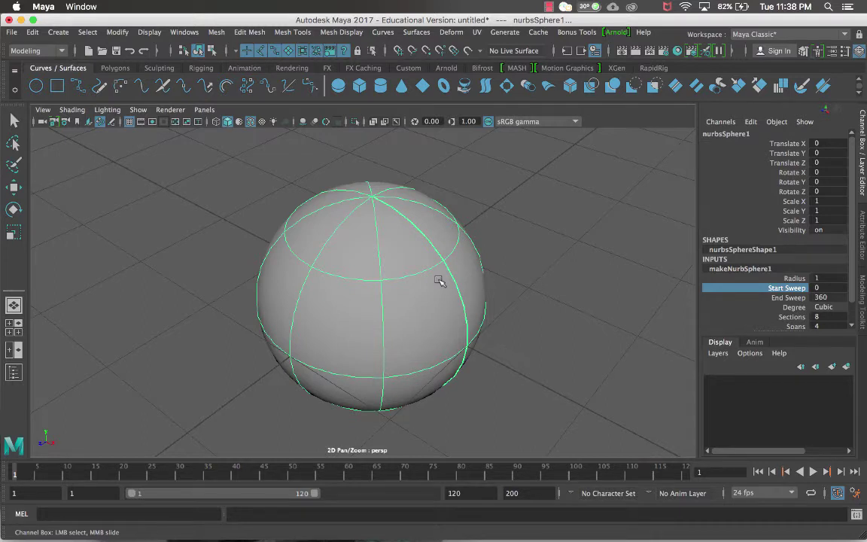
pyautogui.moveTo(423, 239); pyautogui.dragTo(484, 256, button='middle')
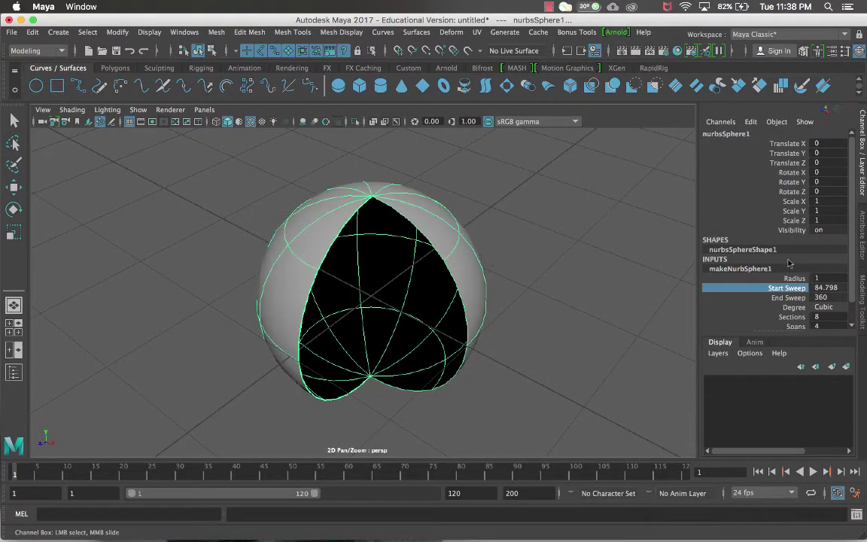
# Try adjusting the sphere's End Sweep, leaving it at 360, and inspect the open wedge.
pyautogui.click(782, 298)
pyautogui.moveTo(632, 281)
pyautogui.mouseDown(button='middle')
pyautogui.moveTo(590, 289)
pyautogui.moveTo(637, 288)
pyautogui.mouseUp(button='middle')
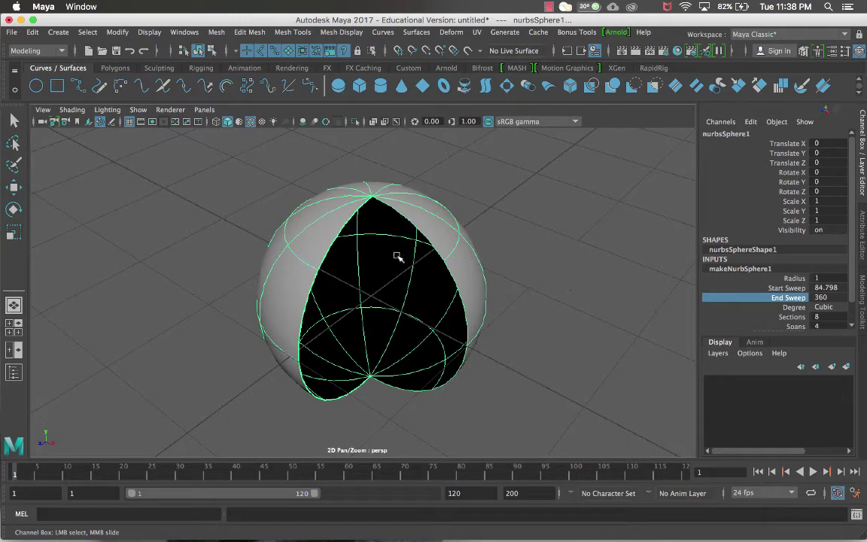
pyautogui.keyDown('alt'); pyautogui.moveTo(411, 251); pyautogui.dragTo(371, 266); pyautogui.keyUp('alt')
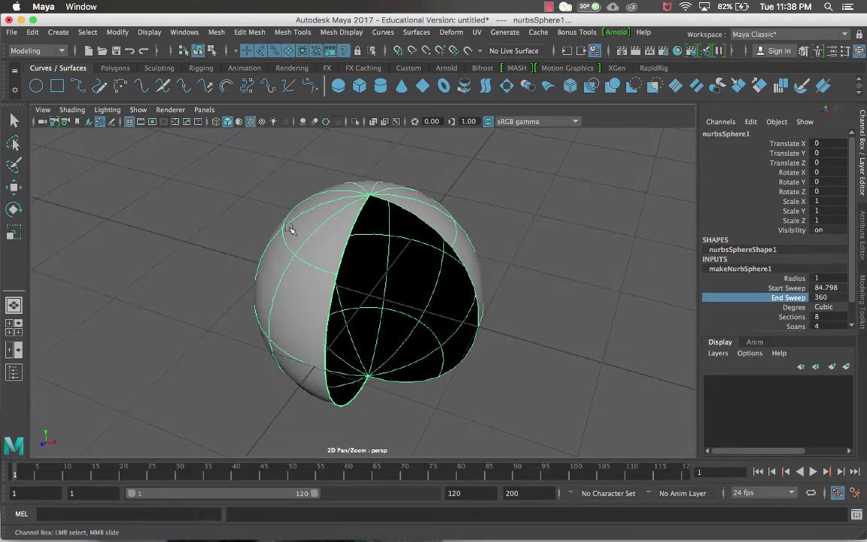
# Set the sphere's Start Sweep back to 0 to close the surface.
pyautogui.click(786, 288)
pyautogui.moveTo(571, 290); pyautogui.dragTo(517, 297, button='middle')
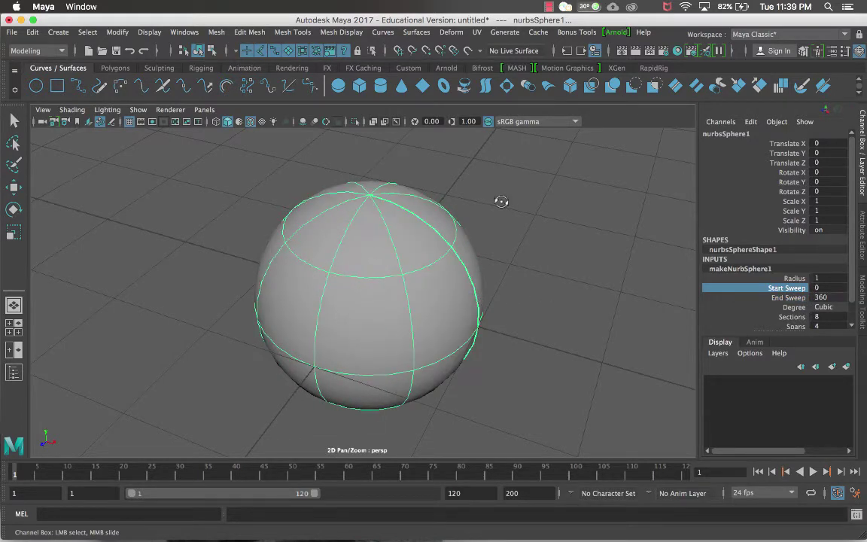
pyautogui.keyDown('alt'); pyautogui.moveTo(503, 205); pyautogui.dragTo(457, 176); pyautogui.keyUp('alt')
pyautogui.scroll(-2, 809, 282)
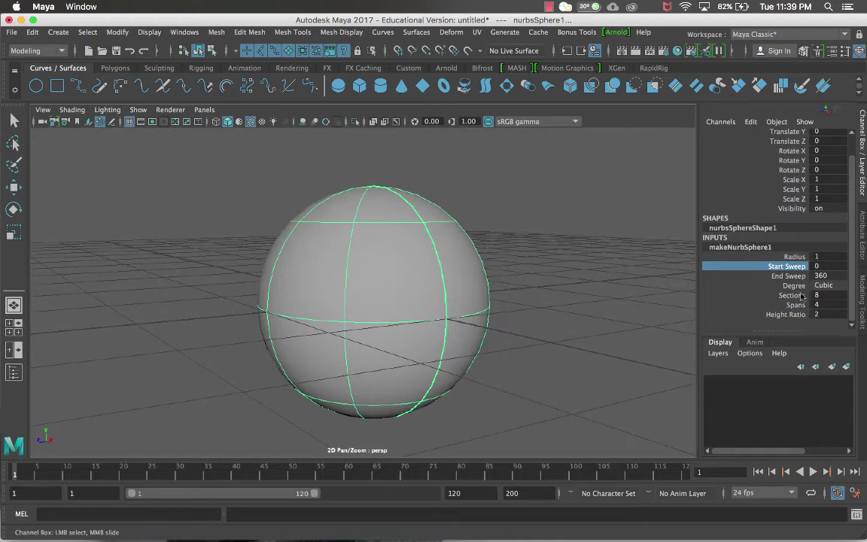
# Set the NURBS sphere's Sections to 9 and check the extra lengthwise division from above.
pyautogui.click(802, 295)
pyautogui.moveTo(564, 281); pyautogui.dragTo(575, 279, button='middle')
pyautogui.keyDown('alt'); pyautogui.moveTo(558, 256); pyautogui.dragTo(575, 340); pyautogui.keyUp('alt')
pyautogui.moveTo(575, 340); pyautogui.dragTo(511, 320, button='middle')
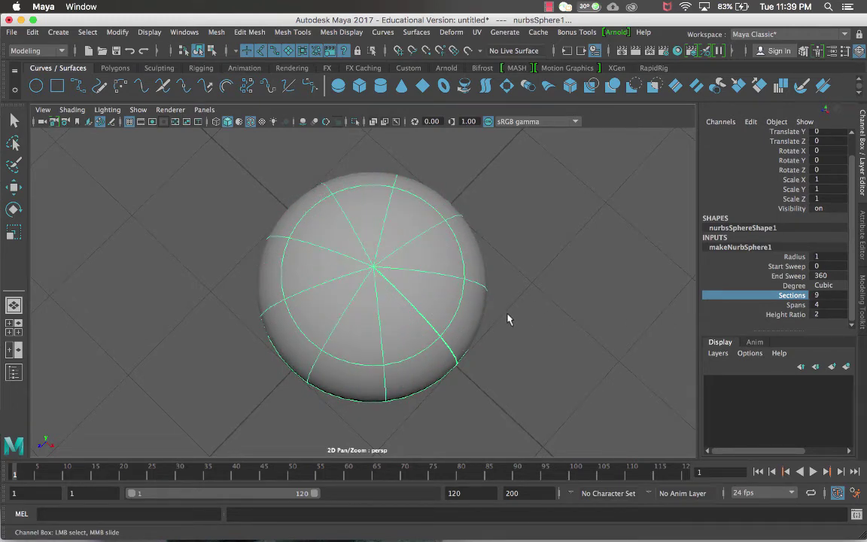
# Set the sphere's Spans to 5 and check the added ring around the surface.
pyautogui.click(795, 304)
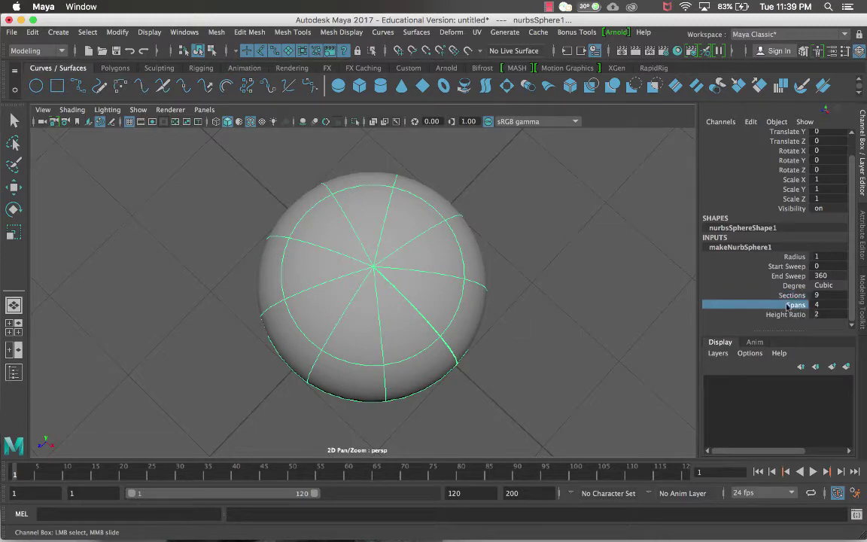
pyautogui.keyDown('alt'); pyautogui.moveTo(545, 339); pyautogui.dragTo(525, 245); pyautogui.keyUp('alt')
pyautogui.moveTo(464, 279)
pyautogui.mouseDown(button='middle')
pyautogui.moveTo(572, 285)
pyautogui.moveTo(415, 291)
pyautogui.moveTo(574, 306)
pyautogui.moveTo(450, 296)
pyautogui.moveTo(478, 291)
pyautogui.moveTo(470, 293)
pyautogui.mouseUp(button='middle')
pyautogui.keyDown('alt'); pyautogui.moveTo(521, 254); pyautogui.dragTo(451, 244); pyautogui.keyUp('alt')
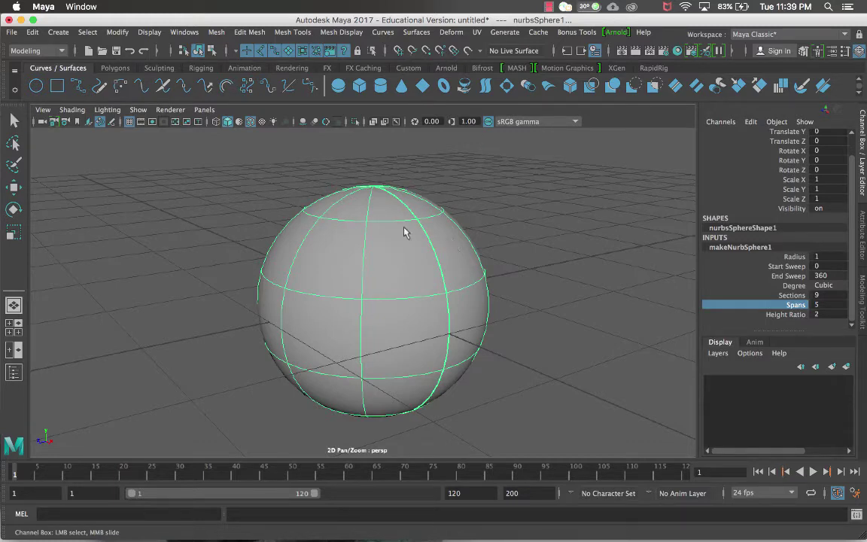
pyautogui.keyDown('alt'); pyautogui.moveTo(437, 286); pyautogui.dragTo(421, 262); pyautogui.keyUp('alt')
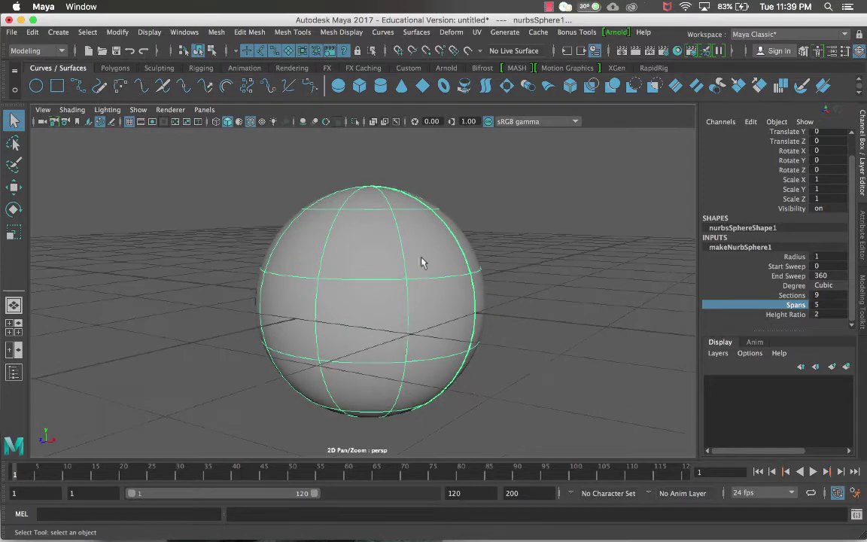
# Reselect the sphere and switch it to Isoparm component selection.
pyautogui.click(502, 225)
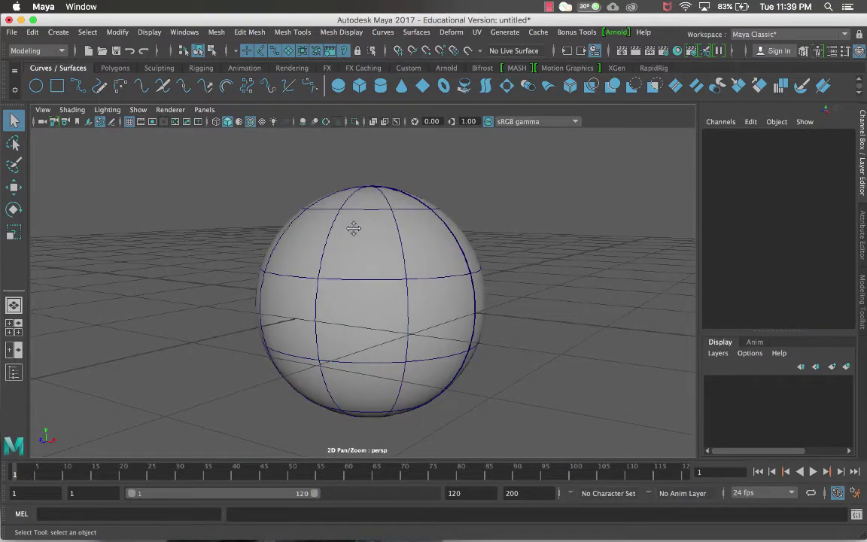
pyautogui.keyDown('alt'); pyautogui.moveTo(348, 224); pyautogui.dragTo(412, 248, button='middle'); pyautogui.keyUp('alt')
pyautogui.keyDown('alt'); pyautogui.moveTo(412, 248); pyautogui.dragTo(440, 250); pyautogui.keyUp('alt')
pyautogui.click(396, 245)
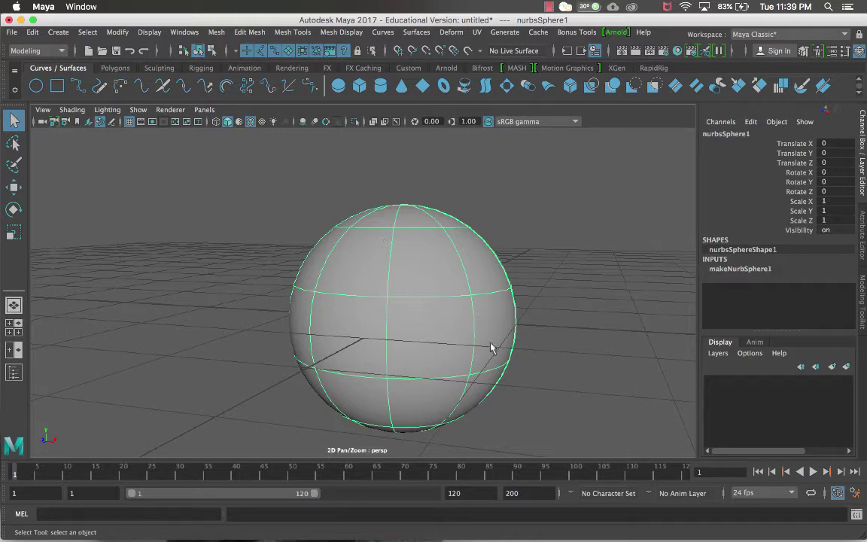
pyautogui.moveTo(414, 222)
pyautogui.mouseDown(button='right')
pyautogui.moveTo(415, 255)
pyautogui.moveTo(408, 209)
pyautogui.mouseUp(button='right')
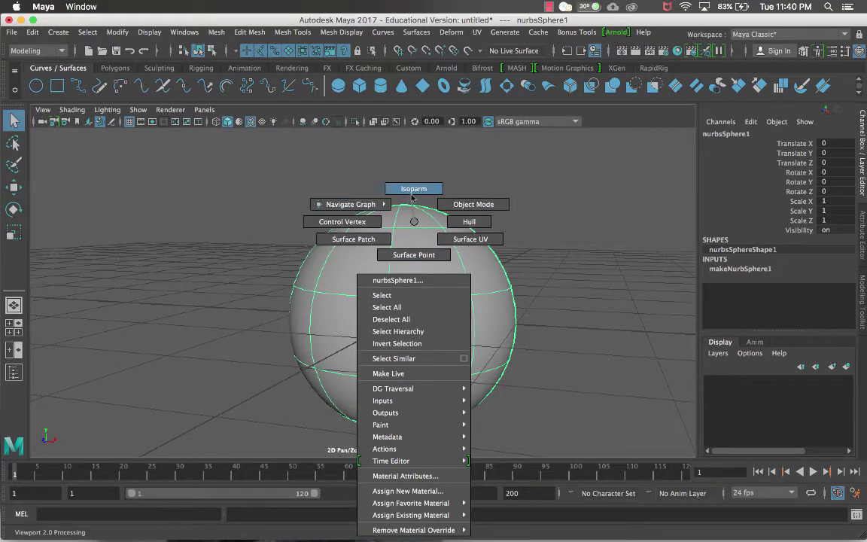
pyautogui.moveTo(412, 198); pyautogui.dragTo(413, 199, button='right')
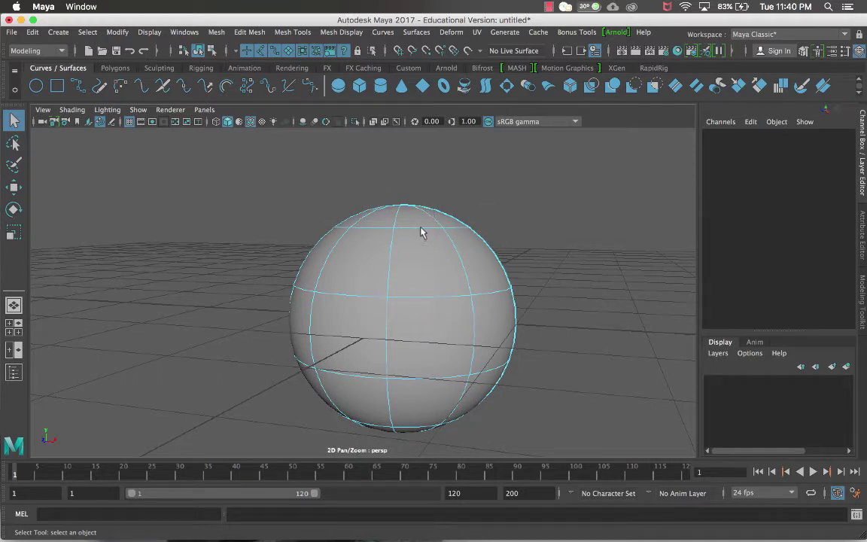
# Pick a horizontal isoparm near the sphere's middle at about U 2.685 and detach the surface there.
pyautogui.moveTo(423, 231); pyautogui.dragTo(439, 333)
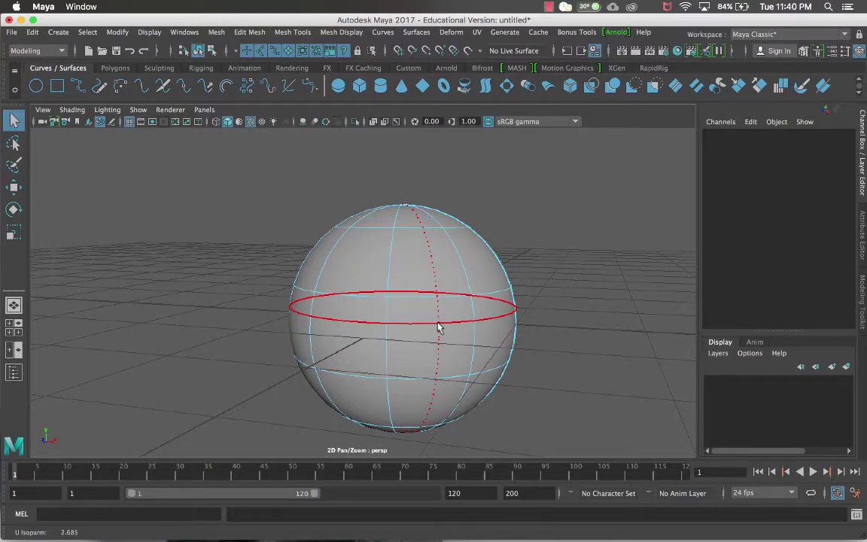
pyautogui.click(439, 328)
pyautogui.scroll(3, 430, 294)
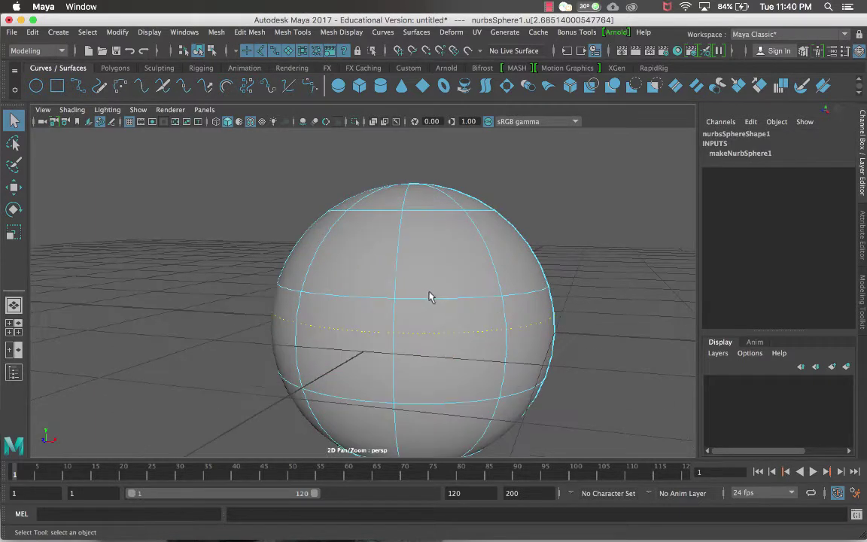
pyautogui.keyDown('alt'); pyautogui.moveTo(433, 314); pyautogui.dragTo(471, 320); pyautogui.keyUp('alt')
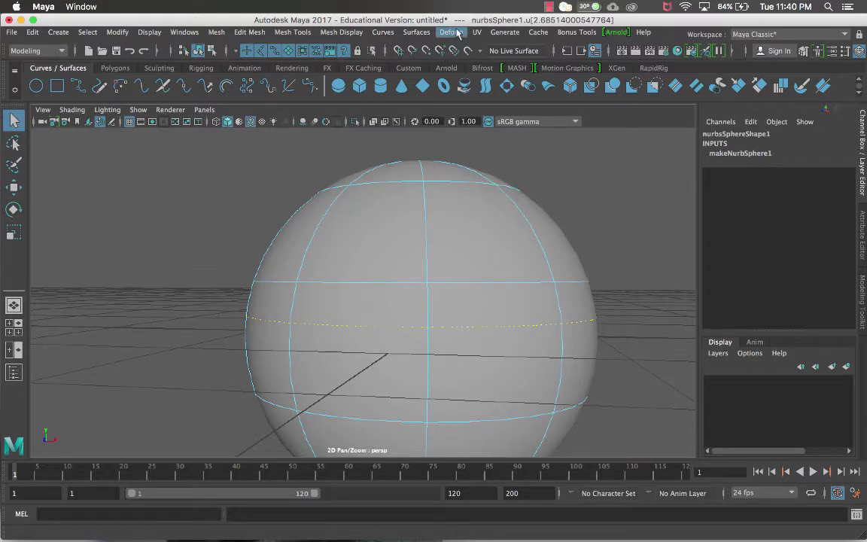
pyautogui.click(416, 33)
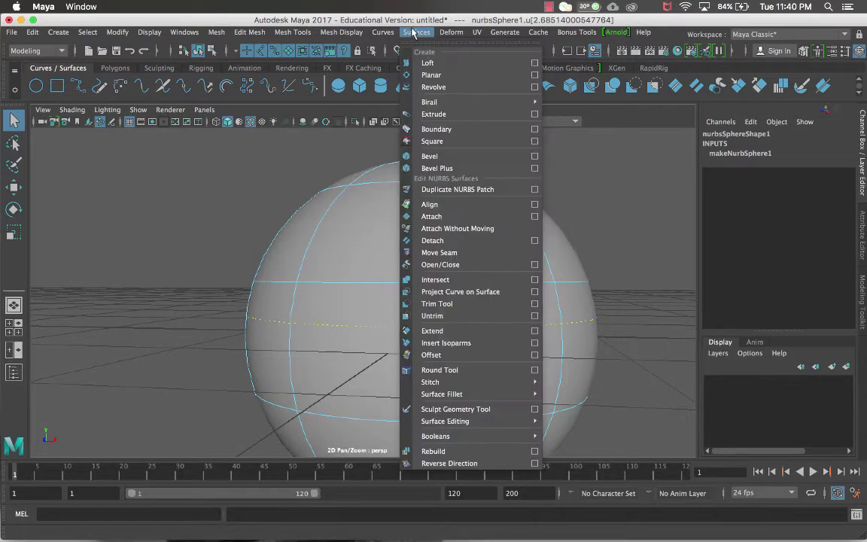
pyautogui.click(466, 245)
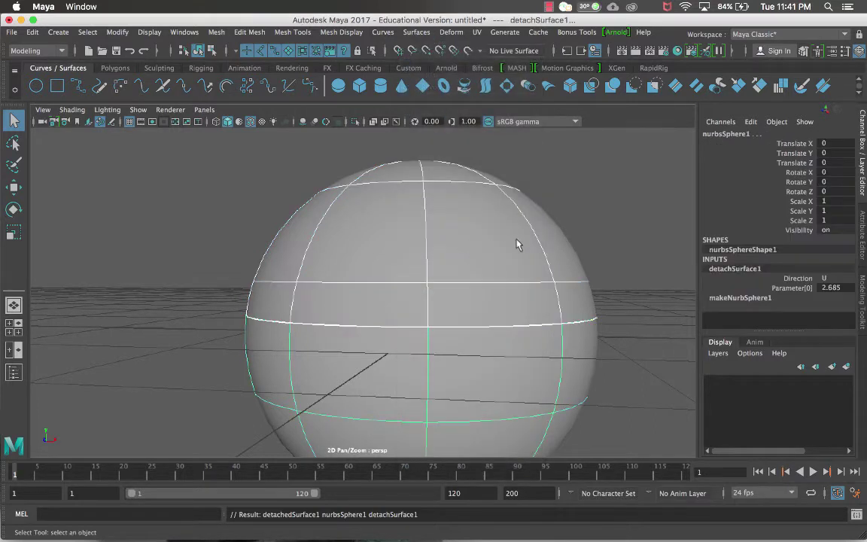
# Select the sphere's upper and lower halves alternately to check that they are separate surfaces.
pyautogui.moveTo(429, 221); pyautogui.dragTo(478, 202, button='right')
pyautogui.click(471, 209)
pyautogui.scroll(-4, 473, 234)
pyautogui.keyDown('alt'); pyautogui.moveTo(471, 258); pyautogui.dragTo(473, 238, button='middle'); pyautogui.keyUp('alt')
pyautogui.click(434, 330)
pyautogui.click(446, 270)
pyautogui.click(450, 319)
pyautogui.click(450, 277)
pyautogui.click(449, 320)
pyautogui.click(448, 274)
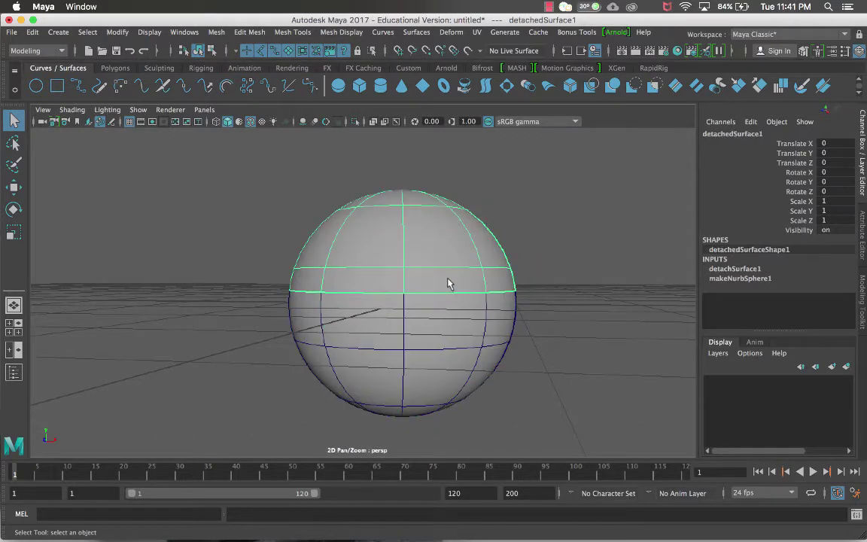
# Raise the upper half to about Translate Y 0.354 and scale it uniformly to about 0.849.
pyautogui.press('w')
pyautogui.moveTo(398, 254); pyautogui.dragTo(401, 213)
pyautogui.press('r')
pyautogui.moveTo(401, 263); pyautogui.dragTo(376, 264)
pyautogui.click(503, 279)
pyautogui.keyDown('alt'); pyautogui.moveTo(504, 280); pyautogui.dragTo(439, 301); pyautogui.keyUp('alt')
pyautogui.click(470, 304)
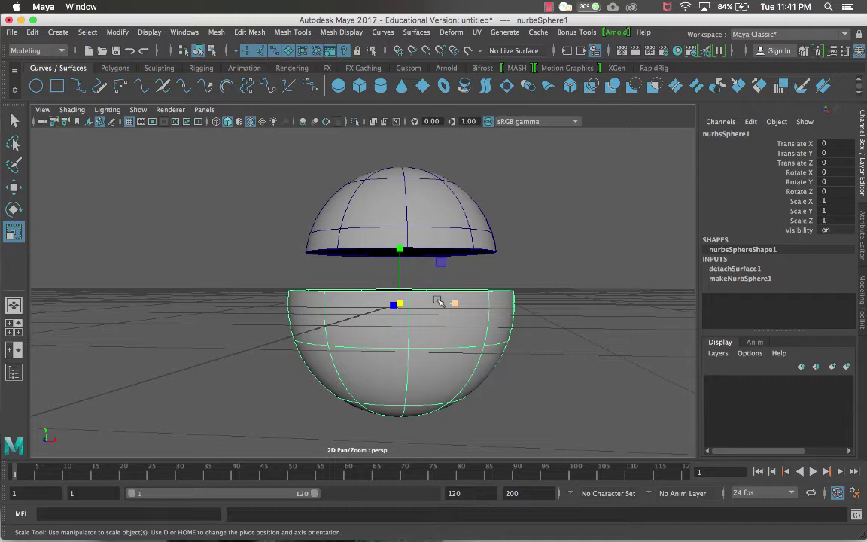
# Select the upper half followed by the lower half and attach them into one surface.
pyautogui.click(439, 230)
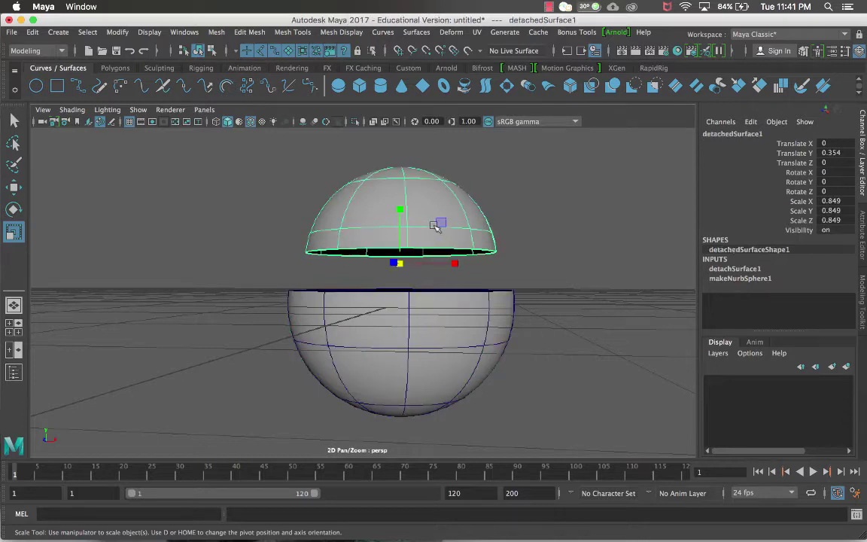
pyautogui.press('q')
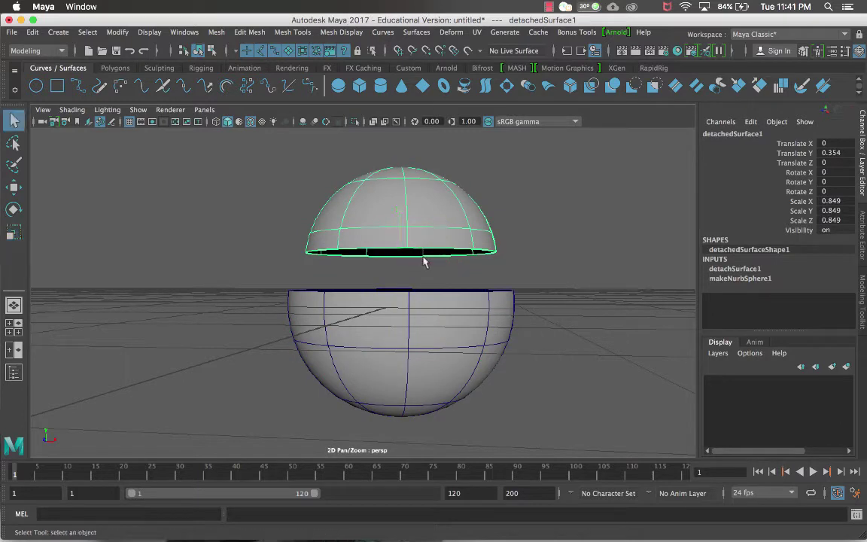
pyautogui.click(443, 323)
pyautogui.click(416, 33)
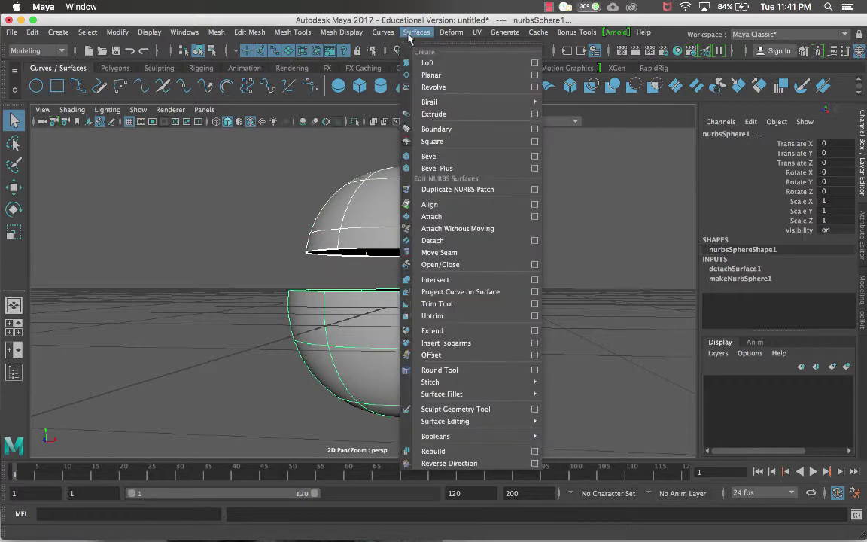
pyautogui.click(464, 218)
pyautogui.scroll(-5, 469, 255)
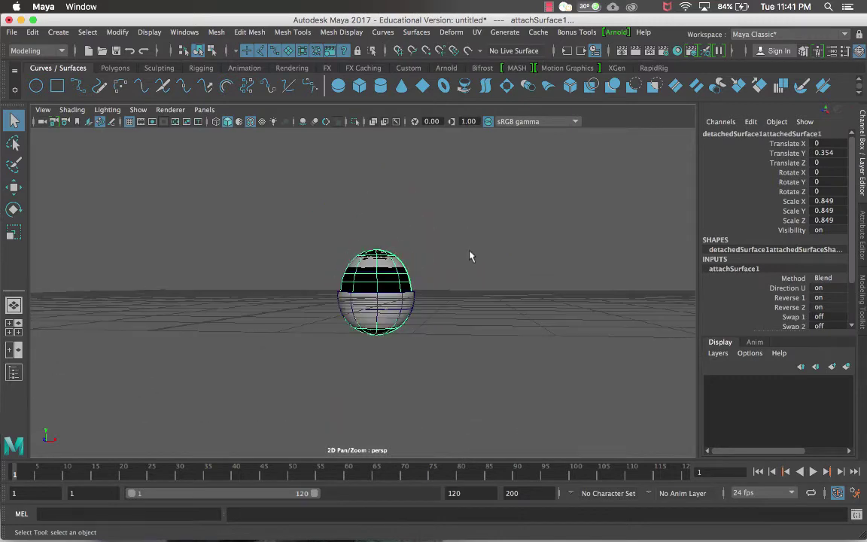
pyautogui.scroll(4, 444, 278)
# Move the attached surface beside the two halves, to about Translate X 2.373.
pyautogui.press('w')
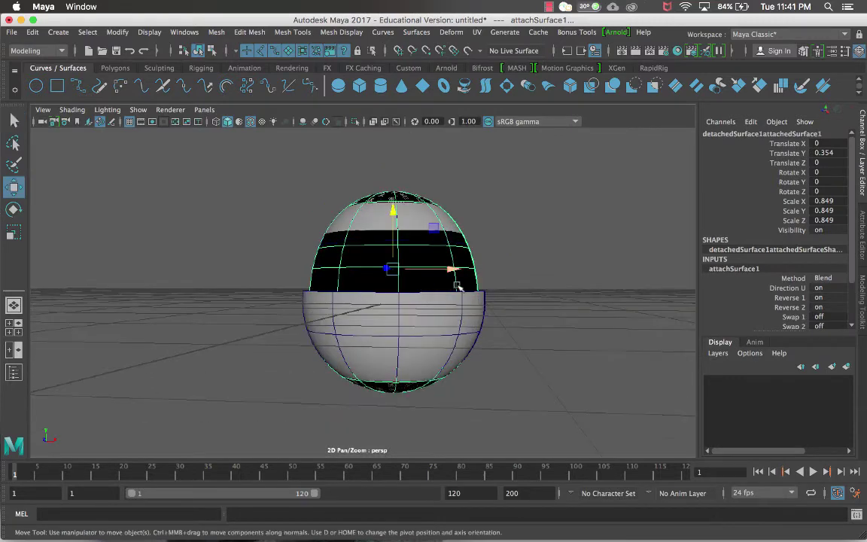
pyautogui.scroll(-1, 463, 277)
pyautogui.keyDown('alt'); pyautogui.moveTo(468, 283); pyautogui.dragTo(465, 304); pyautogui.keyUp('alt')
pyautogui.press('super+z')
pyautogui.moveTo(422, 276); pyautogui.dragTo(611, 285)
pyautogui.keyDown('alt'); pyautogui.moveTo(611, 285); pyautogui.dragTo(551, 292, button='middle'); pyautogui.keyUp('alt')
pyautogui.moveTo(551, 293)
pyautogui.keyDown('alt'); pyautogui.mouseDown()
pyautogui.moveTo(556, 285)
pyautogui.moveTo(562, 291)
pyautogui.mouseUp(); pyautogui.keyUp('alt')
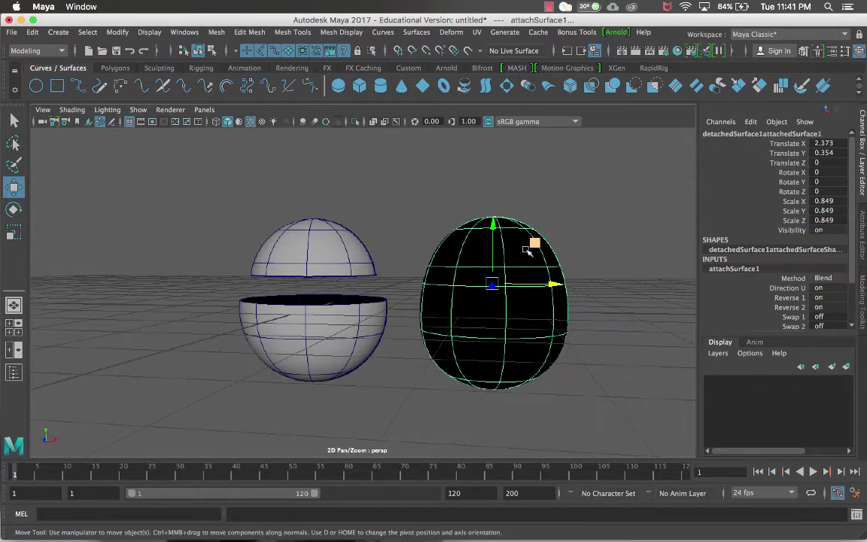
# Examine the shading of the attached surface against the two original halves from several angles.
pyautogui.click(576, 253)
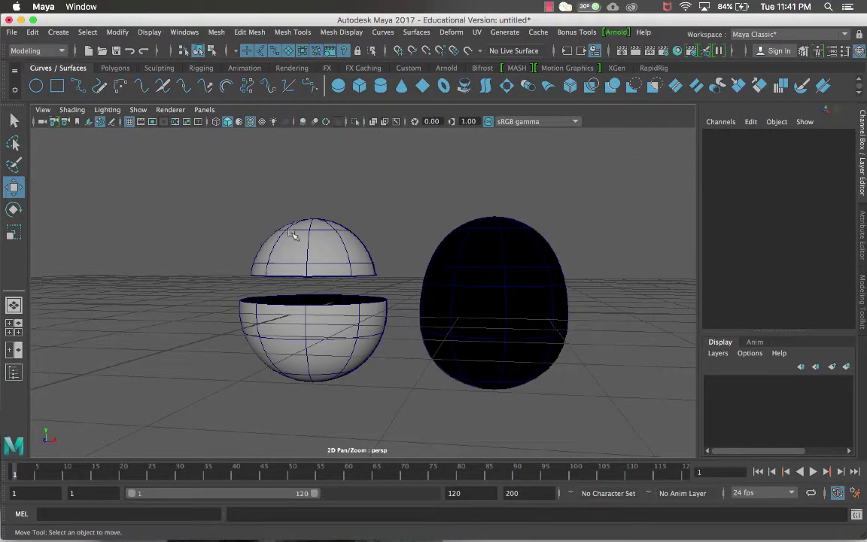
pyautogui.keyDown('alt'); pyautogui.moveTo(418, 182); pyautogui.dragTo(395, 178); pyautogui.keyUp('alt')
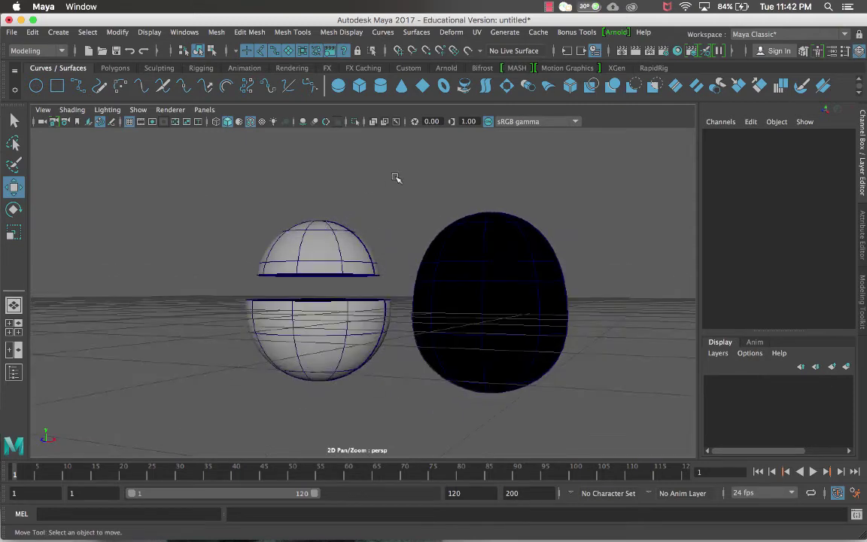
pyautogui.click(499, 230)
pyautogui.click(466, 174)
pyautogui.click(499, 231)
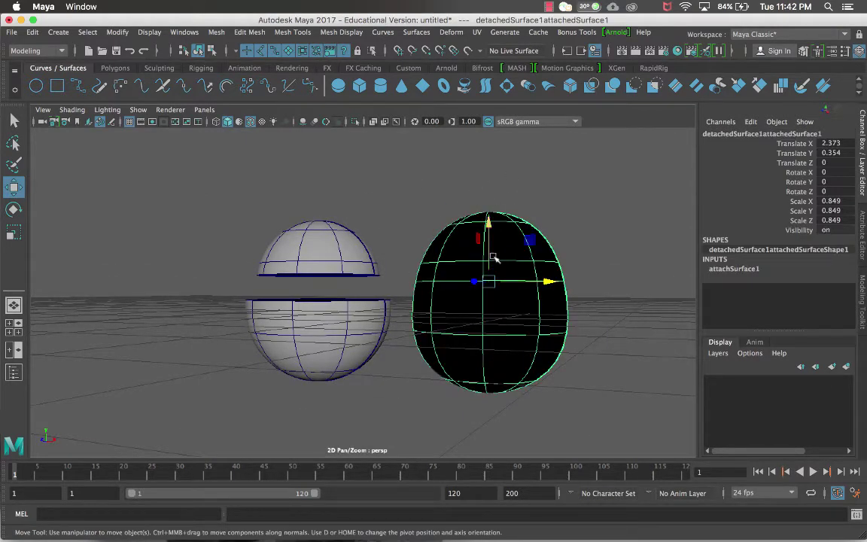
pyautogui.scroll(3, 498, 261)
pyautogui.keyDown('alt'); pyautogui.moveTo(524, 261); pyautogui.dragTo(518, 261, button='middle'); pyautogui.keyUp('alt')
pyautogui.keyDown('alt'); pyautogui.moveTo(518, 261); pyautogui.dragTo(493, 259); pyautogui.keyUp('alt')
pyautogui.keyDown('alt'); pyautogui.moveTo(493, 260); pyautogui.dragTo(468, 260, button='middle'); pyautogui.keyUp('alt')
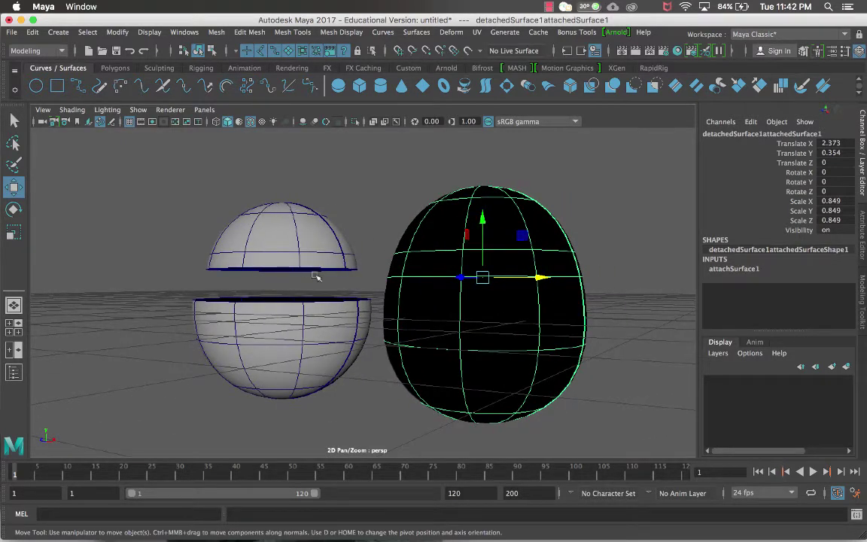
# Reverse the surface direction of the black attached surface and clear the selection.
pyautogui.click(525, 156)
pyautogui.click(523, 199)
pyautogui.click(420, 33)
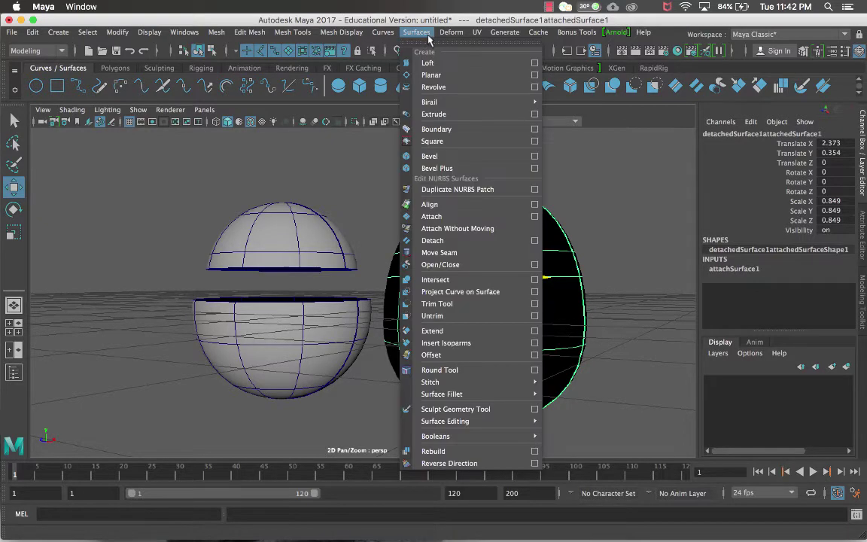
pyautogui.click(449, 463)
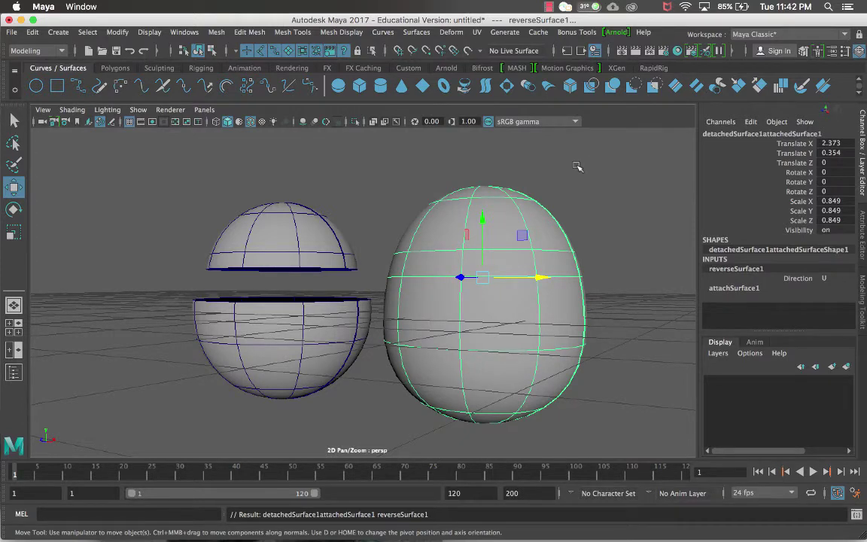
pyautogui.keyDown('alt'); pyautogui.moveTo(582, 283); pyautogui.dragTo(608, 291); pyautogui.keyUp('alt')
pyautogui.scroll(-5, 609, 293)
pyautogui.click(591, 295)
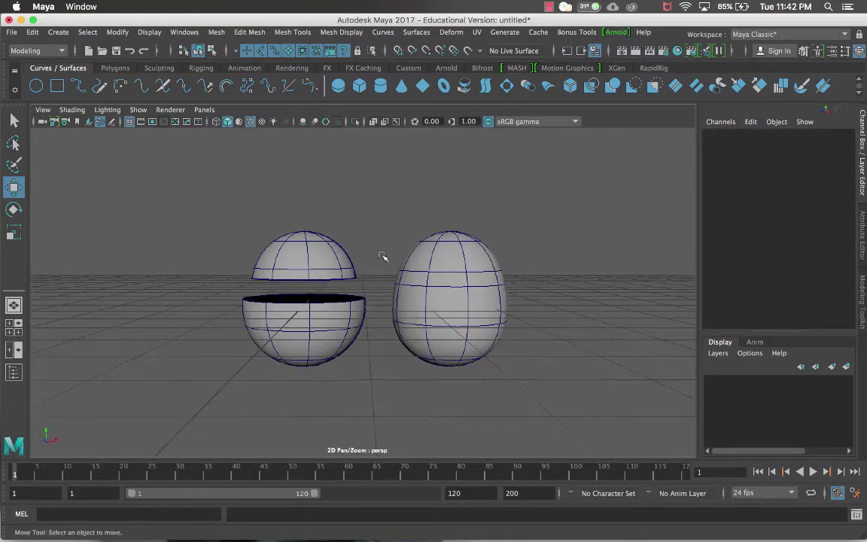
# Select the attached surface and examine it next to the two halves from several angles.
pyautogui.click(484, 252)
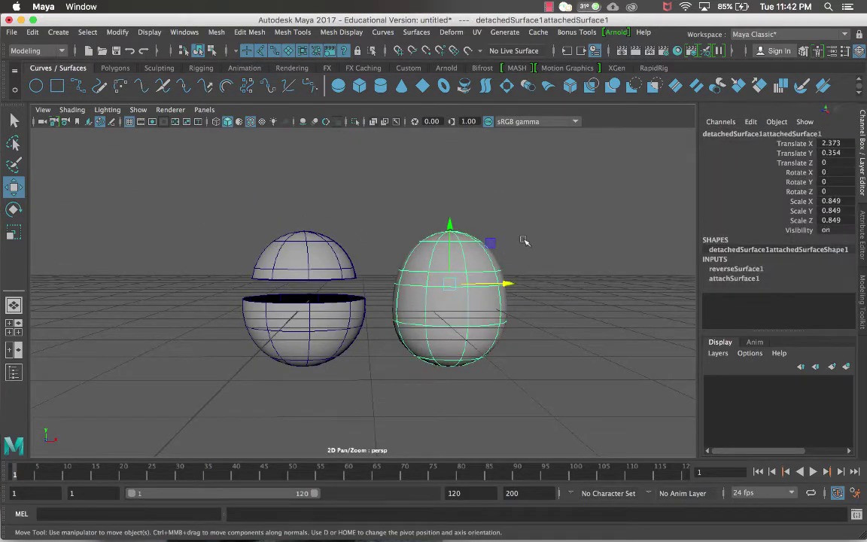
pyautogui.keyDown('alt'); pyautogui.moveTo(590, 285); pyautogui.dragTo(509, 302); pyautogui.keyUp('alt')
pyautogui.moveTo(412, 309); pyautogui.dragTo(494, 342)
pyautogui.press('super+z')
pyautogui.keyDown('alt'); pyautogui.moveTo(552, 294); pyautogui.dragTo(612, 278); pyautogui.keyUp('alt')
pyautogui.scroll(5, 555, 278)
pyautogui.keyDown('alt'); pyautogui.moveTo(615, 290); pyautogui.dragTo(593, 294, button='middle'); pyautogui.keyUp('alt')
pyautogui.keyDown('alt'); pyautogui.moveTo(594, 292); pyautogui.dragTo(551, 296); pyautogui.keyUp('alt')
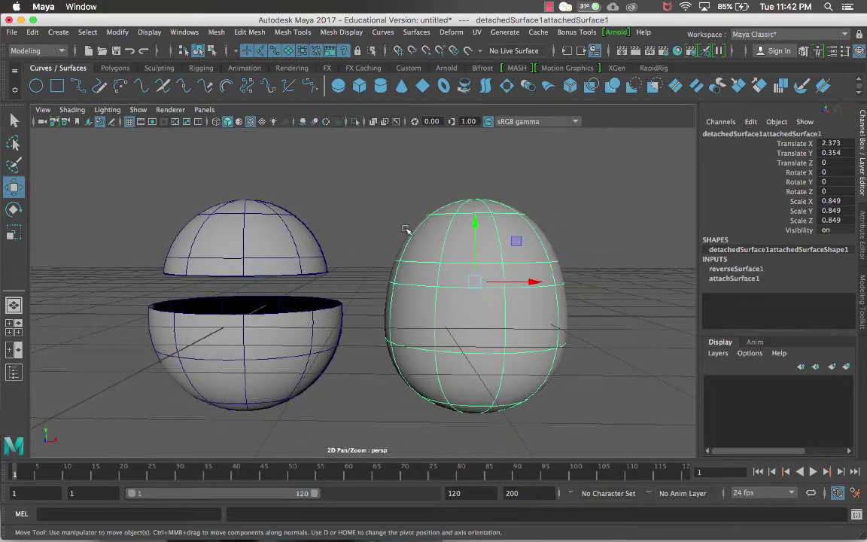
# Select the two original halves in turn to check their history link to the attached surface.
pyautogui.click(284, 239)
pyautogui.click(236, 300)
pyautogui.click(262, 226)
pyautogui.click(262, 301)
pyautogui.click(260, 254)
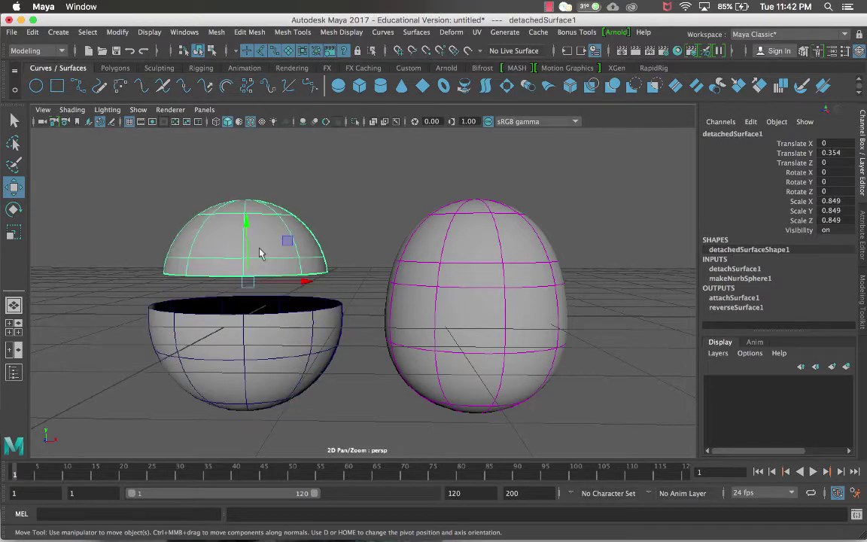
# Move the lower half down, away from the dome, and back up to about Translate Y 1.341 to reshape the attached surface.
pyautogui.click(261, 332)
pyautogui.moveTo(249, 258); pyautogui.dragTo(251, 314)
pyautogui.keyDown('alt'); pyautogui.moveTo(312, 291); pyautogui.dragTo(302, 249, button='middle'); pyautogui.keyUp('alt')
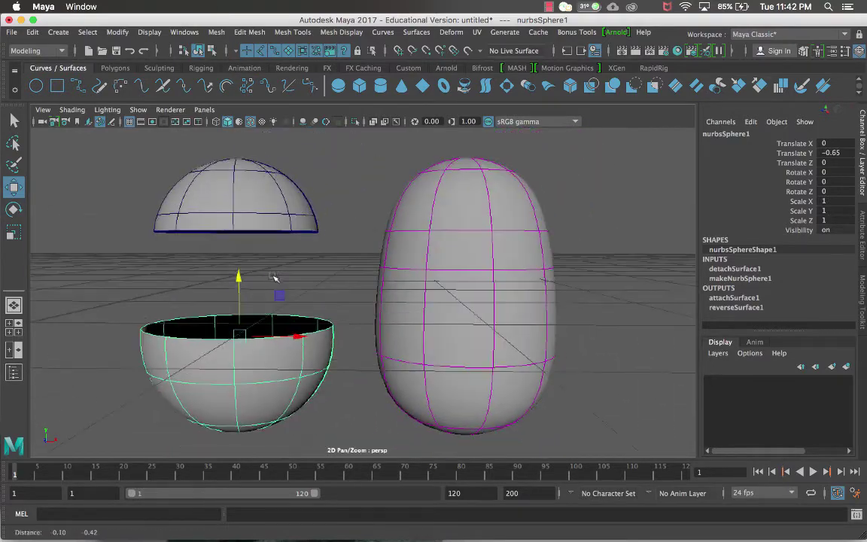
pyautogui.moveTo(236, 277); pyautogui.dragTo(222, 110)
pyautogui.moveTo(575, 239)
pyautogui.keyDown('alt'); pyautogui.mouseDown()
pyautogui.moveTo(579, 265)
pyautogui.moveTo(584, 250)
pyautogui.mouseUp(); pyautogui.keyUp('alt')
pyautogui.scroll(-3, 476, 251)
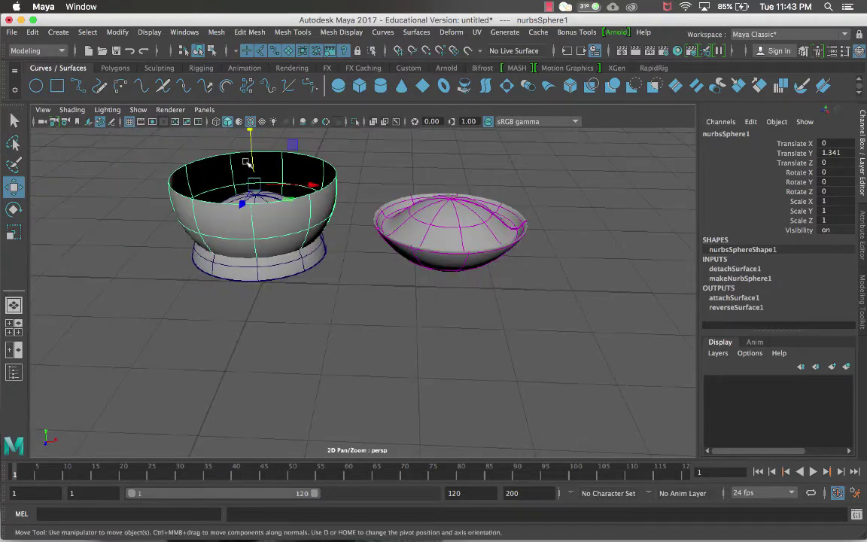
# Adjust the dome-shaped half to about Translate Y 0.399 and scale it uniformly to about 0.768.
pyautogui.moveTo(254, 159); pyautogui.dragTo(245, 199)
pyautogui.click(230, 196)
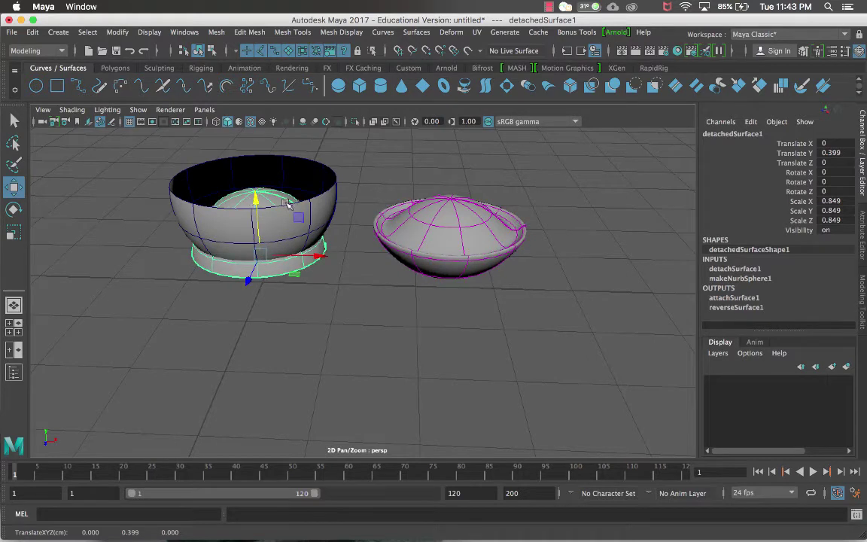
pyautogui.press('r')
pyautogui.moveTo(258, 255)
pyautogui.mouseDown()
pyautogui.moveTo(196, 262)
pyautogui.moveTo(257, 255)
pyautogui.moveTo(245, 258)
pyautogui.mouseUp()
pyautogui.keyDown('alt'); pyautogui.moveTo(363, 229); pyautogui.dragTo(441, 271); pyautogui.keyUp('alt')
pyautogui.press('q')
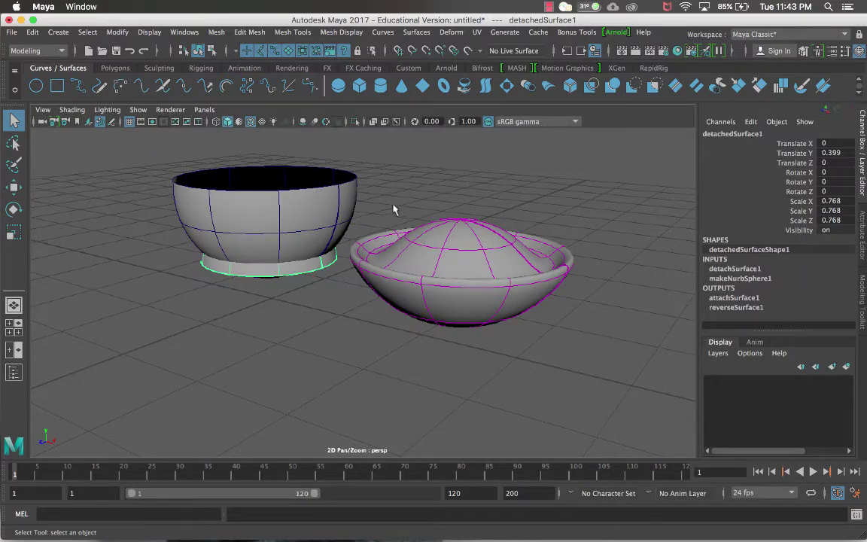
# Compare the attached surface with the inside and outside of the two original halves.
pyautogui.click(430, 187)
pyautogui.keyDown('alt'); pyautogui.moveTo(410, 206); pyautogui.dragTo(410, 229, button='middle'); pyautogui.keyUp('alt')
pyautogui.click(427, 256)
pyautogui.keyDown('alt'); pyautogui.moveTo(423, 268); pyautogui.dragTo(461, 286); pyautogui.keyUp('alt')
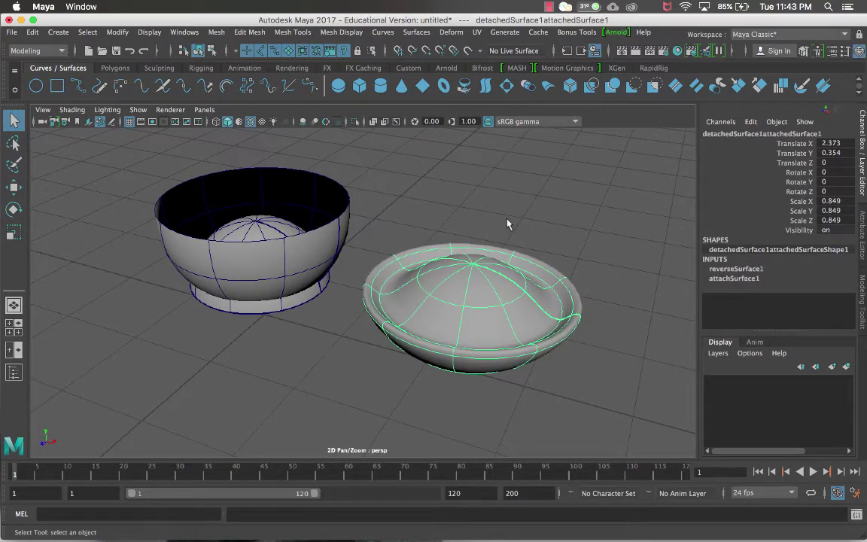
pyautogui.keyDown('alt'); pyautogui.moveTo(486, 304); pyautogui.dragTo(441, 295); pyautogui.keyUp('alt')
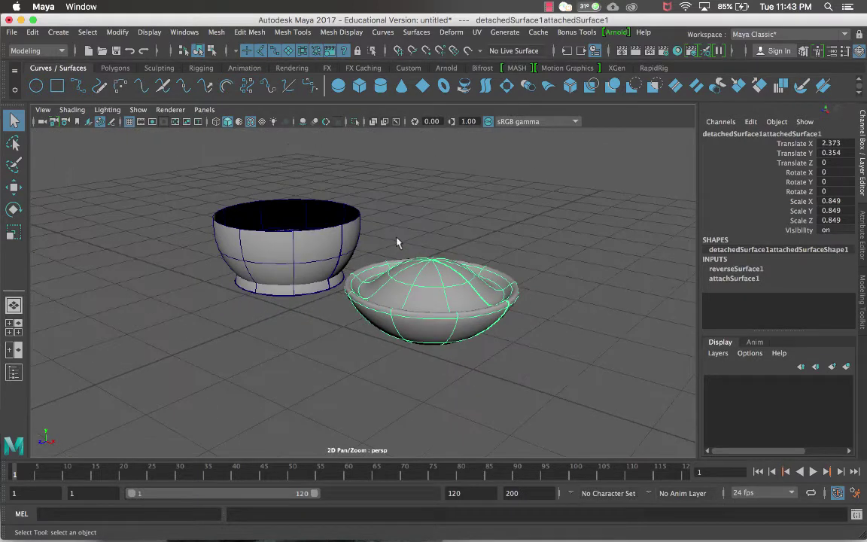
pyautogui.keyDown('alt'); pyautogui.moveTo(406, 236); pyautogui.dragTo(419, 236); pyautogui.keyUp('alt')
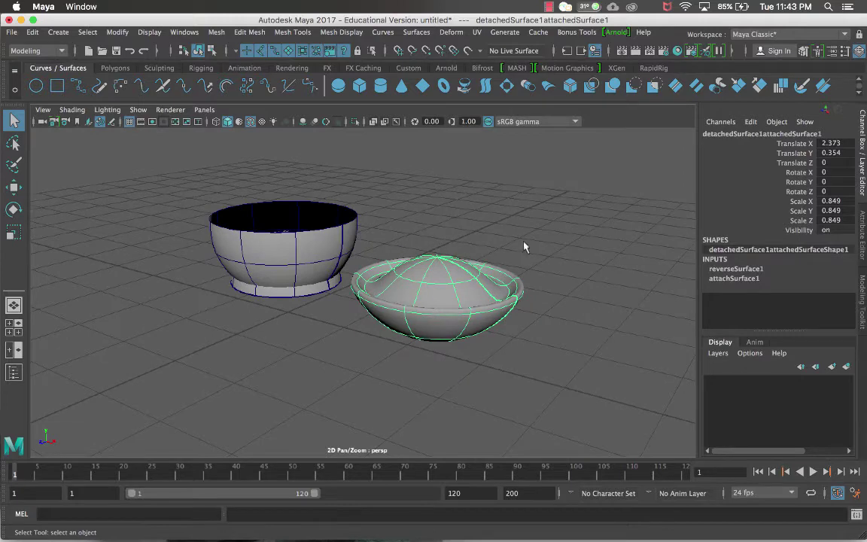
# Duplicate the attached surface and move the copy back along Z to about Translate Z -3.009.
pyautogui.hotkey('ctrl', 'd')
pyautogui.press('w')
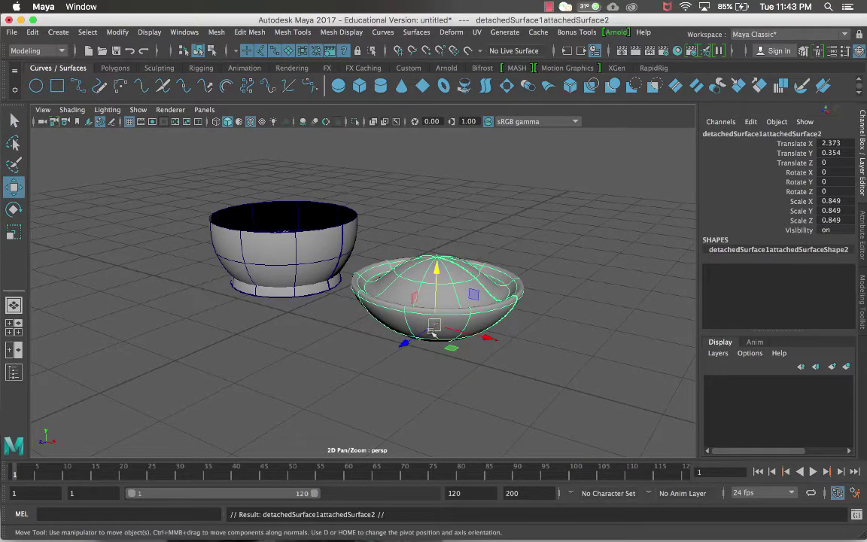
pyautogui.moveTo(407, 340); pyautogui.dragTo(527, 282)
# Raise the bowl-shaped half to about Translate Y 1.344 to reshape the linked surface, undoing any further vertical move.
pyautogui.click(285, 241)
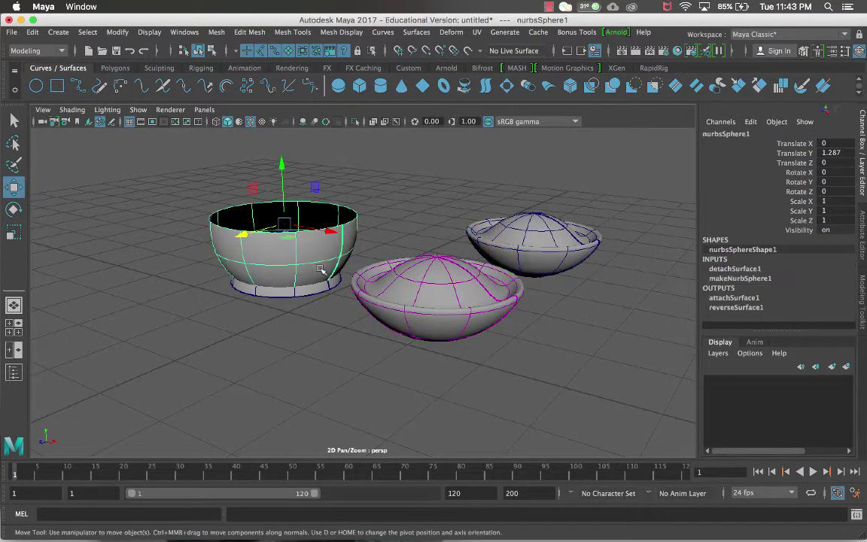
pyautogui.moveTo(284, 206)
pyautogui.mouseDown()
pyautogui.moveTo(284, 221)
pyautogui.moveTo(284, 201)
pyautogui.mouseUp()
pyautogui.keyDown('alt'); pyautogui.moveTo(457, 229); pyautogui.dragTo(451, 259); pyautogui.keyUp('alt')
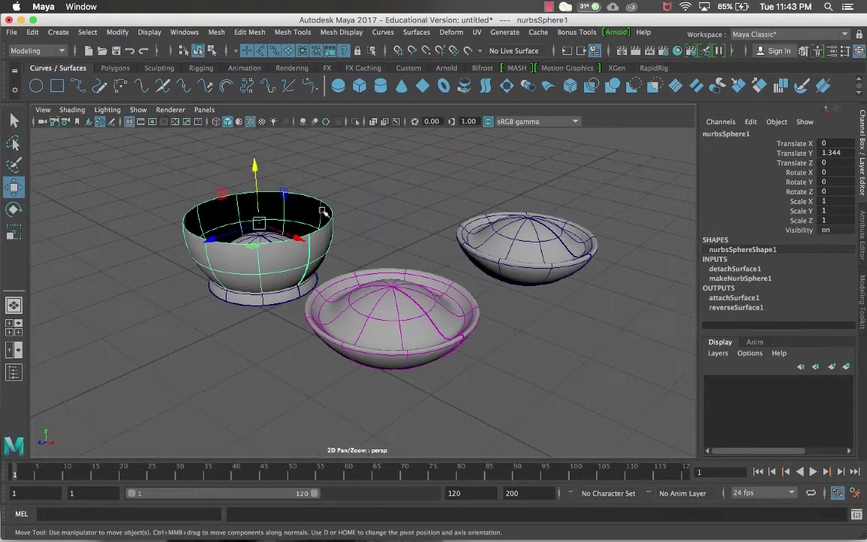
pyautogui.moveTo(256, 177)
pyautogui.mouseDown()
pyautogui.moveTo(258, 216)
pyautogui.moveTo(264, 190)
pyautogui.mouseUp()
pyautogui.hotkey('ctrl', 'z')
pyautogui.hotkey('ctrl', 'z')
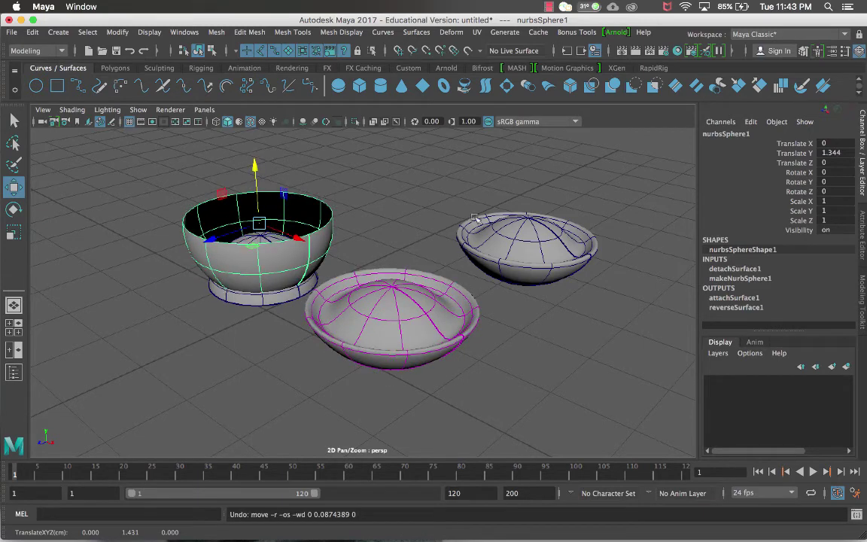
# Compare the inputs of the attached surface and its duplicate, and delete the duplicate.
pyautogui.click(397, 269)
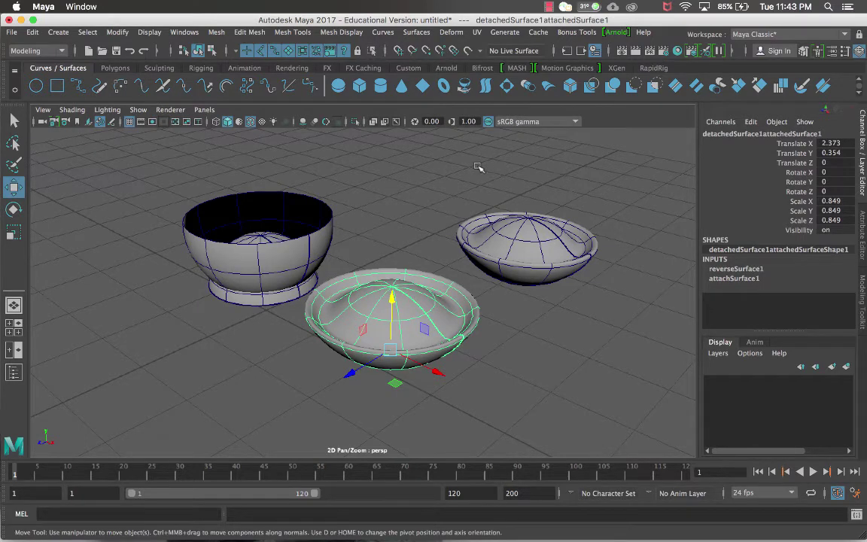
pyautogui.click(558, 219)
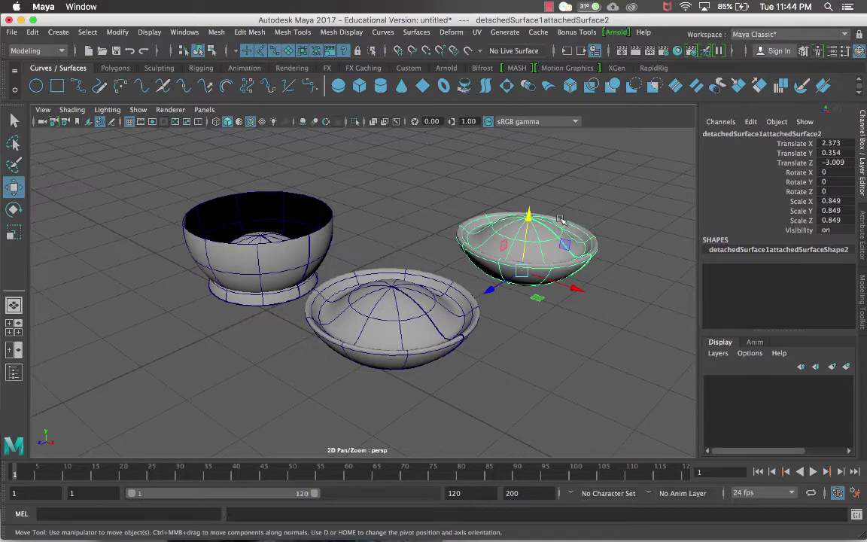
pyautogui.press('Delete')
pyautogui.keyDown('alt'); pyautogui.moveTo(446, 317); pyautogui.dragTo(538, 345); pyautogui.keyUp('alt')
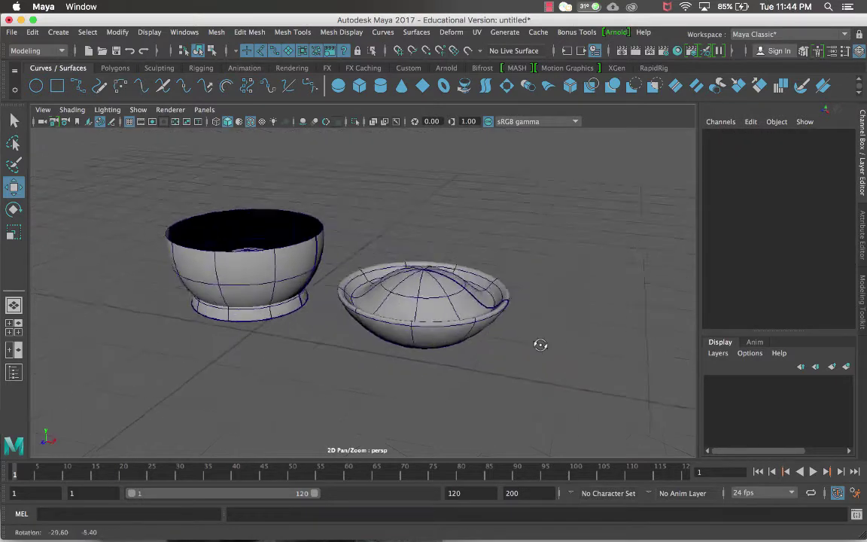
# Convert the attached NURBS surface to polygons using the Control points tessellation method, with Attach multiple output meshes off.
pyautogui.click(474, 309)
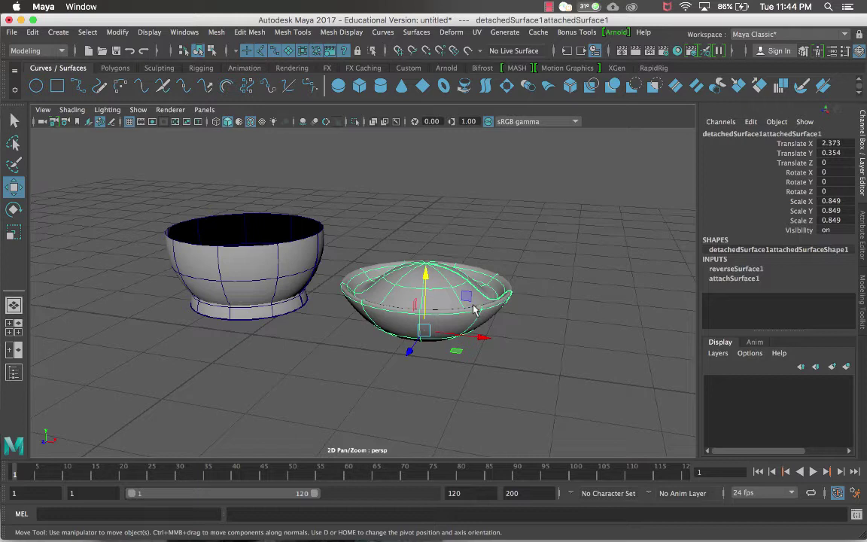
pyautogui.click(117, 32)
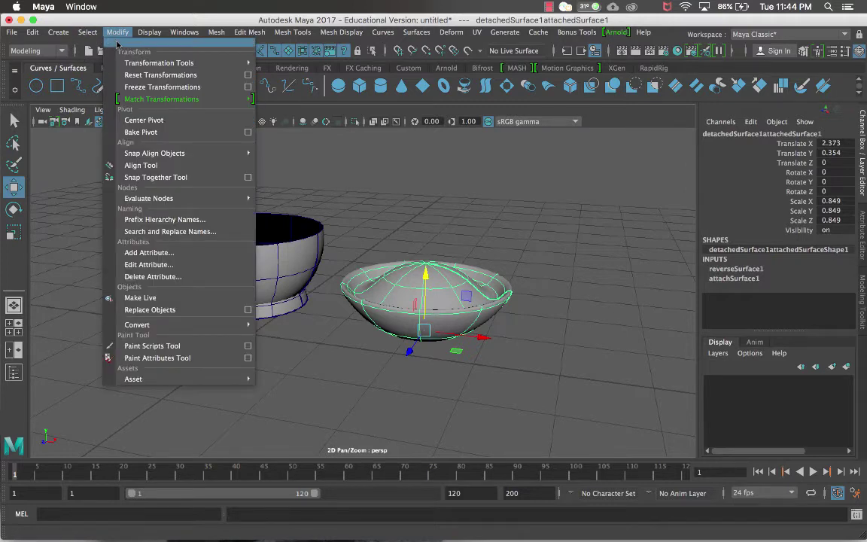
pyautogui.moveTo(208, 326)
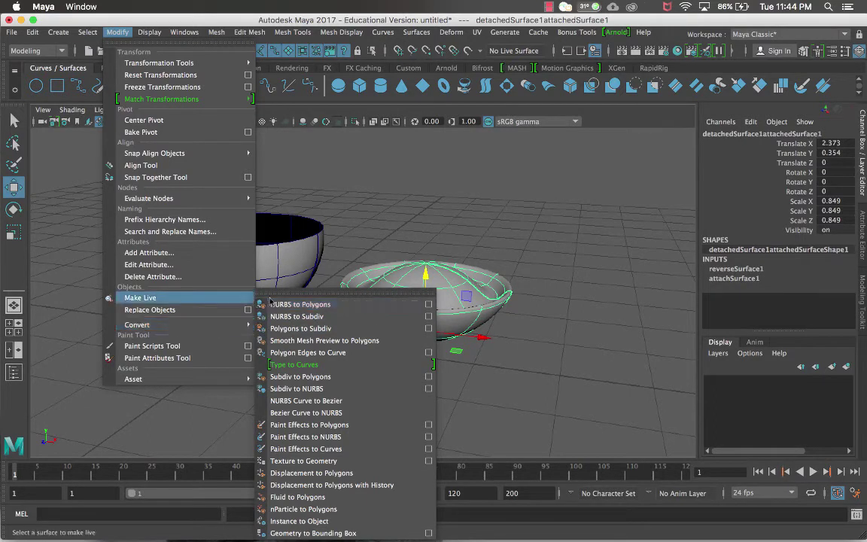
pyautogui.click(429, 304)
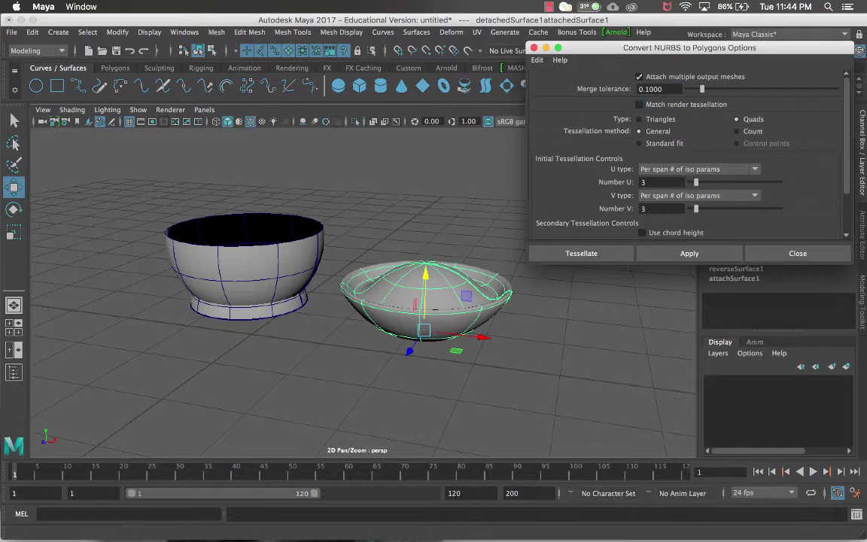
pyautogui.click(640, 77)
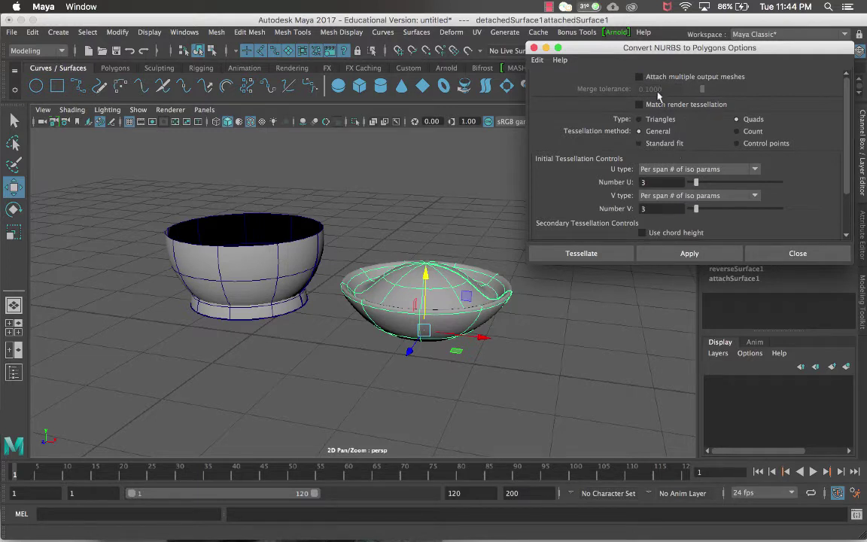
pyautogui.click(772, 144)
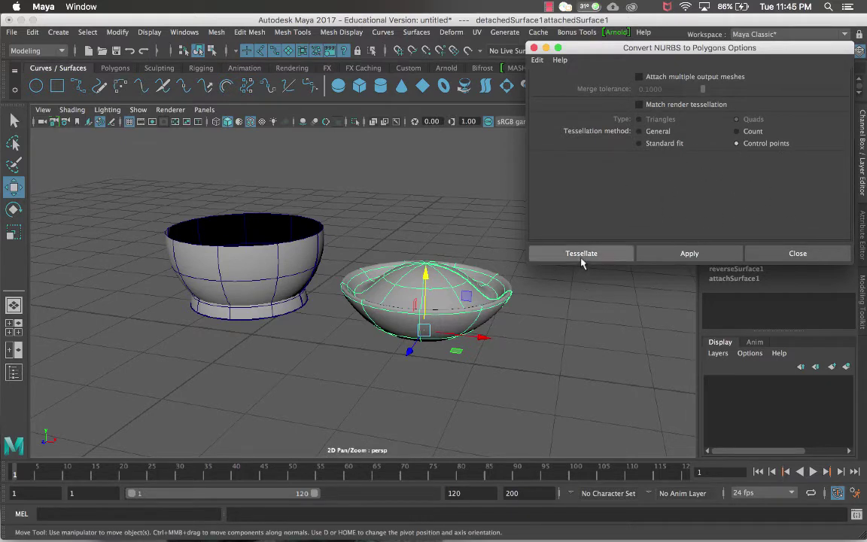
pyautogui.click(626, 253)
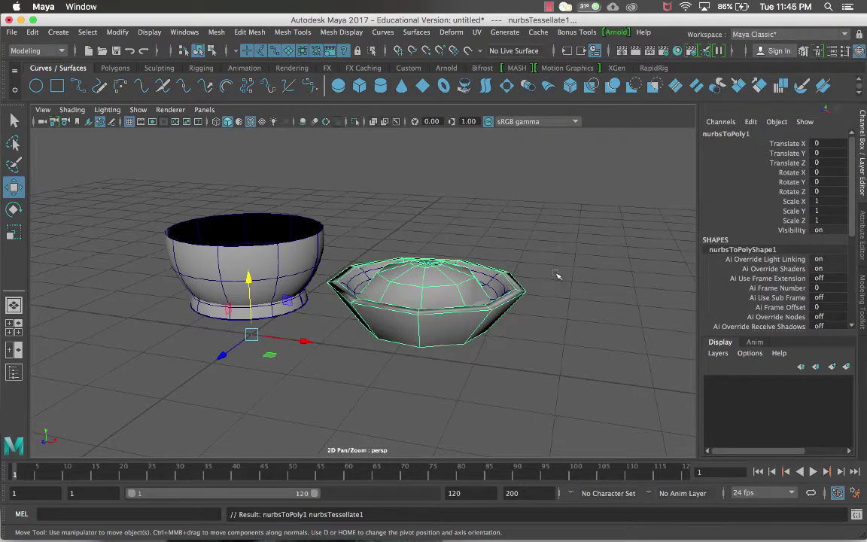
pyautogui.scroll(-3, 546, 281)
pyautogui.keyDown('alt'); pyautogui.moveTo(465, 241); pyautogui.dragTo(434, 277); pyautogui.keyUp('alt')
pyautogui.moveTo(271, 337); pyautogui.dragTo(305, 301)
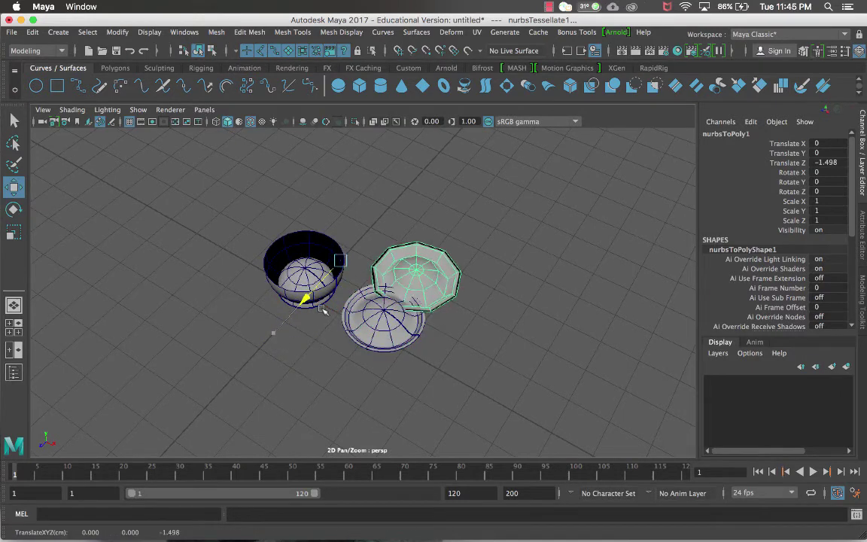
pyautogui.hotkey('ctrl', 'z')
# Move the polygon mesh along X to about Translate X 2.492, clear of the NURBS surface.
pyautogui.moveTo(346, 321); pyautogui.dragTo(464, 324)
pyautogui.scroll(5, 465, 325)
pyautogui.keyDown('alt'); pyautogui.moveTo(474, 322); pyautogui.dragTo(466, 320, button='middle'); pyautogui.keyUp('alt')
pyautogui.keyDown('alt'); pyautogui.moveTo(467, 320); pyautogui.dragTo(366, 302); pyautogui.keyUp('alt')
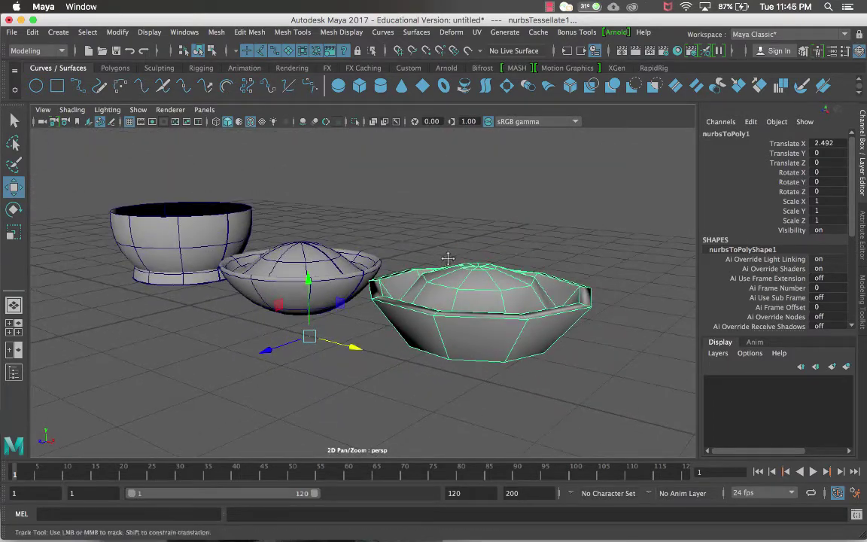
pyautogui.keyDown('alt'); pyautogui.moveTo(465, 267); pyautogui.dragTo(476, 274, button='middle'); pyautogui.keyUp('alt')
# Select the polygon mesh, the attached surface and the original bowl in turn to check their history links.
pyautogui.click(477, 274)
pyautogui.click(531, 204)
pyautogui.click(481, 319)
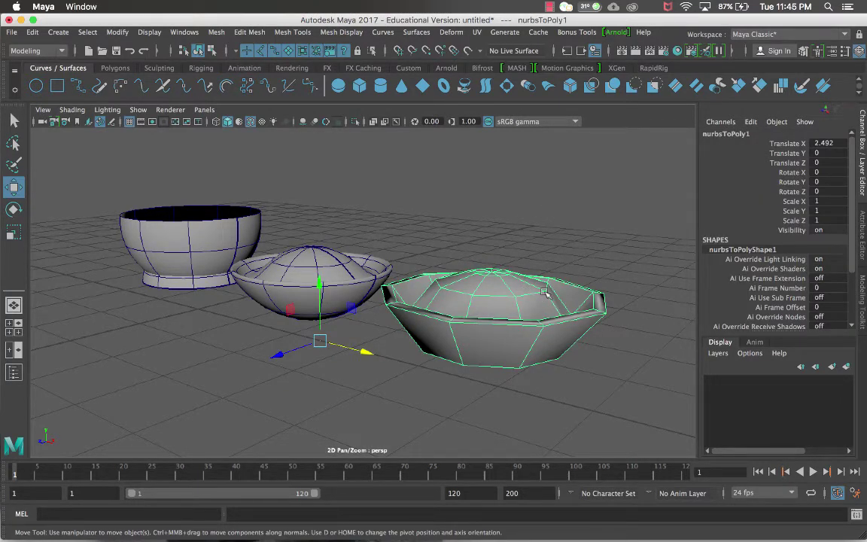
pyautogui.click(312, 285)
pyautogui.click(198, 212)
pyautogui.click(299, 260)
pyautogui.click(221, 229)
pyautogui.click(321, 262)
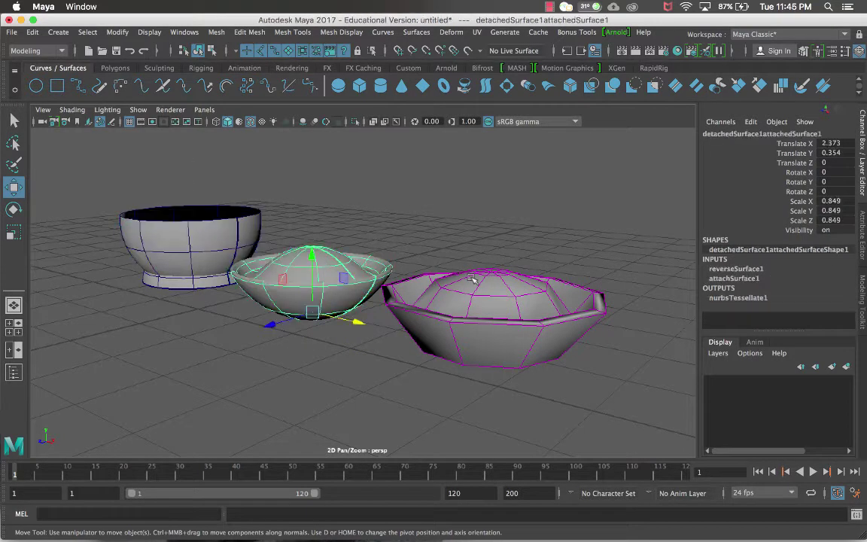
pyautogui.click(472, 282)
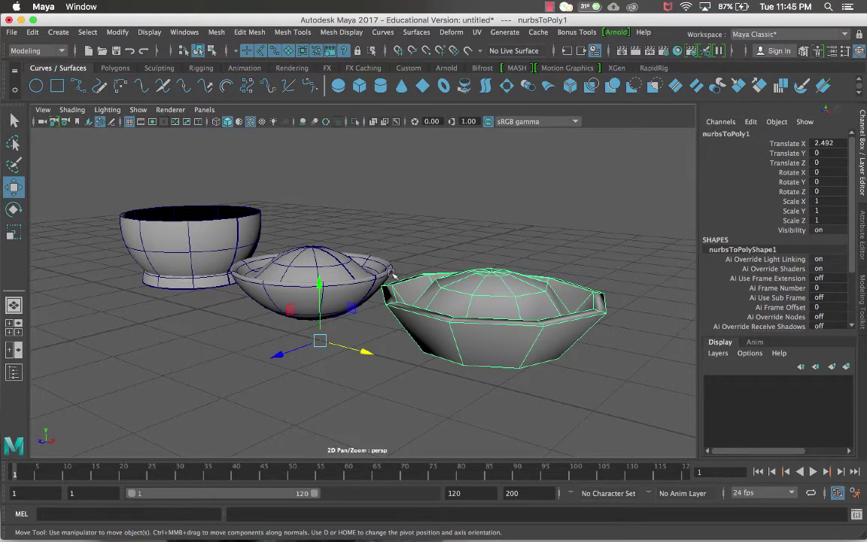
pyautogui.click(298, 262)
# Display the polygon mesh with smooth mesh preview and compare it with the NURBS surfaces from above.
pyautogui.click(422, 276)
pyautogui.press('3')
pyautogui.click(571, 232)
pyautogui.keyDown('alt'); pyautogui.moveTo(573, 236); pyautogui.dragTo(575, 277); pyautogui.keyUp('alt')
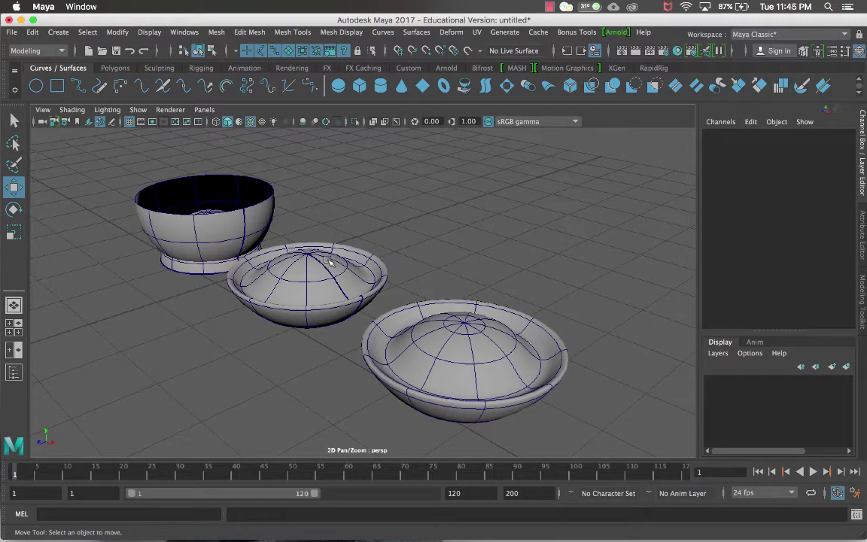
# Switch the polygon mesh to its unsmoothed display and back to smooth mesh preview.
pyautogui.moveTo(504, 261)
pyautogui.keyDown('alt'); pyautogui.mouseDown()
pyautogui.moveTo(515, 236)
pyautogui.moveTo(515, 268)
pyautogui.mouseUp(); pyautogui.keyUp('alt')
pyautogui.click(515, 270)
pyautogui.press('1')
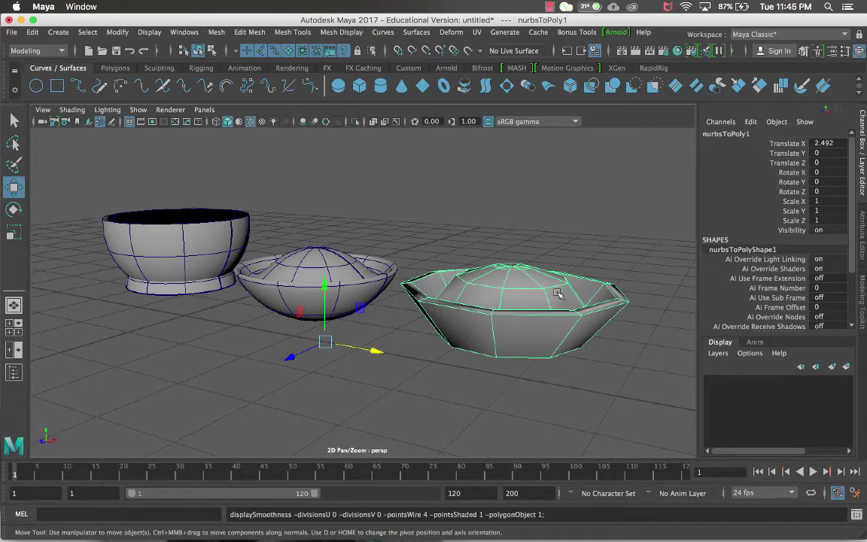
pyautogui.press('3')
pyautogui.keyDown('alt'); pyautogui.moveTo(443, 272); pyautogui.dragTo(378, 352); pyautogui.keyUp('alt')
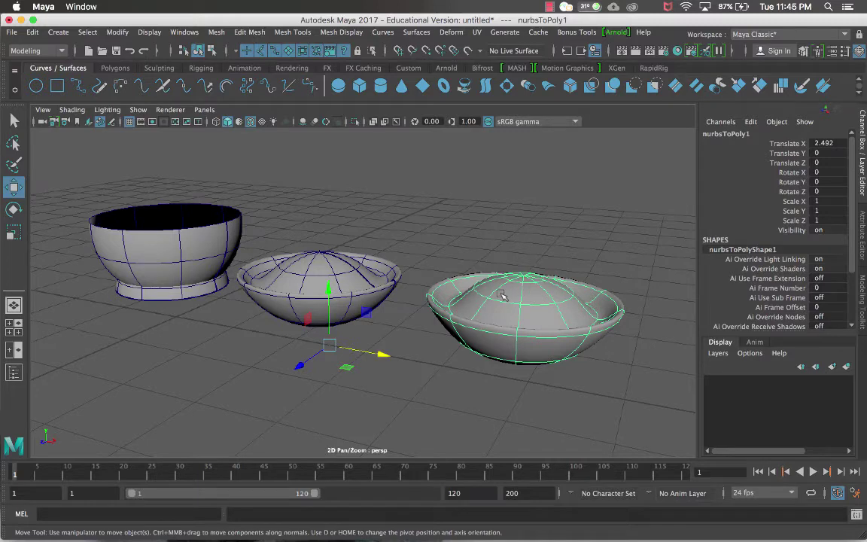
# Center the pivot of the polygon mesh.
pyautogui.click(117, 33)
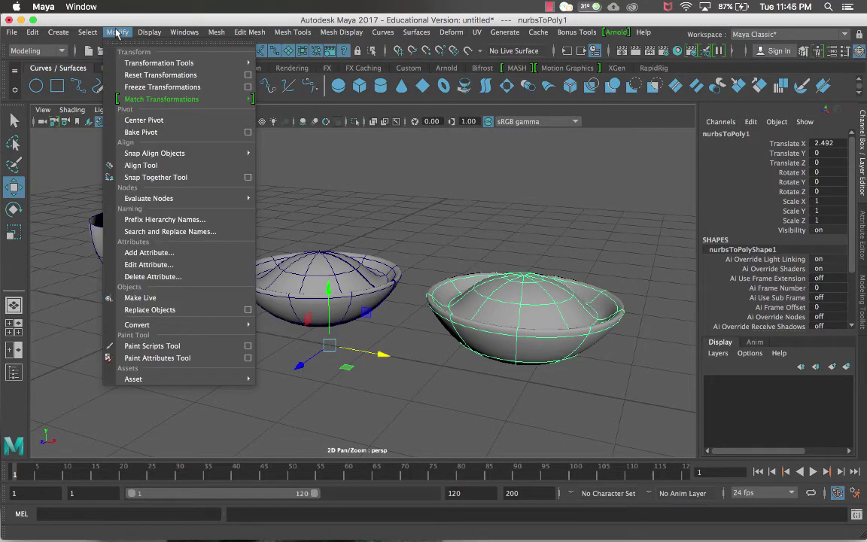
pyautogui.click(135, 119)
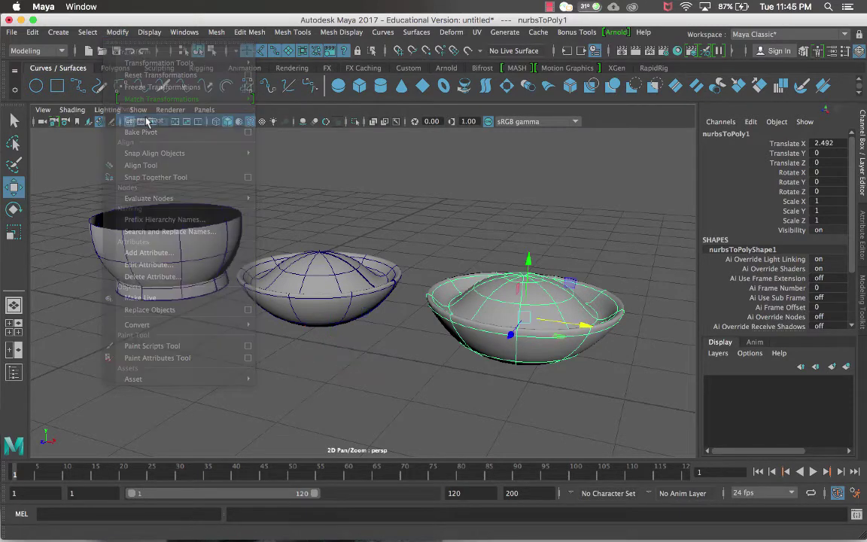
pyautogui.keyDown('alt'); pyautogui.moveTo(370, 385); pyautogui.dragTo(496, 294); pyautogui.keyUp('alt')
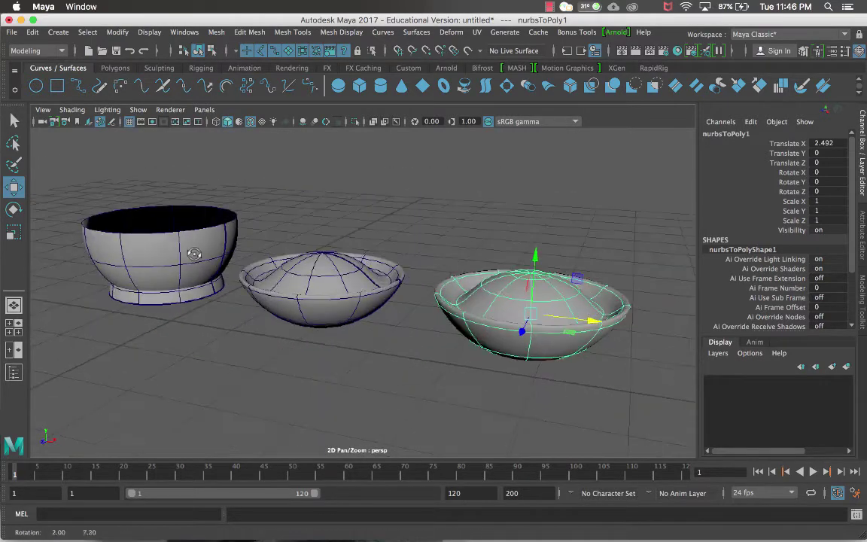
# Adjust the bowl-shaped half to about Translate Y 1.321 and raise the dome-shaped half to reshape the linked surface and mesh.
pyautogui.click(192, 243)
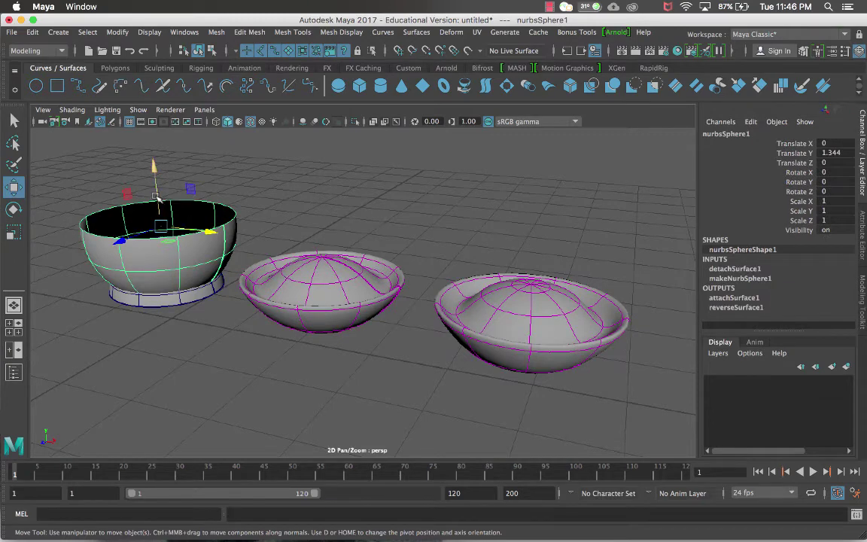
pyautogui.moveTo(157, 193)
pyautogui.mouseDown()
pyautogui.moveTo(155, 212)
pyautogui.moveTo(153, 193)
pyautogui.mouseUp()
pyautogui.click(170, 298)
pyautogui.moveTo(169, 293); pyautogui.dragTo(175, 254)
pyautogui.keyDown('alt'); pyautogui.moveTo(399, 273); pyautogui.dragTo(382, 257); pyautogui.keyUp('alt')
# Delete the construction history of the polygon mesh.
pyautogui.click(436, 284)
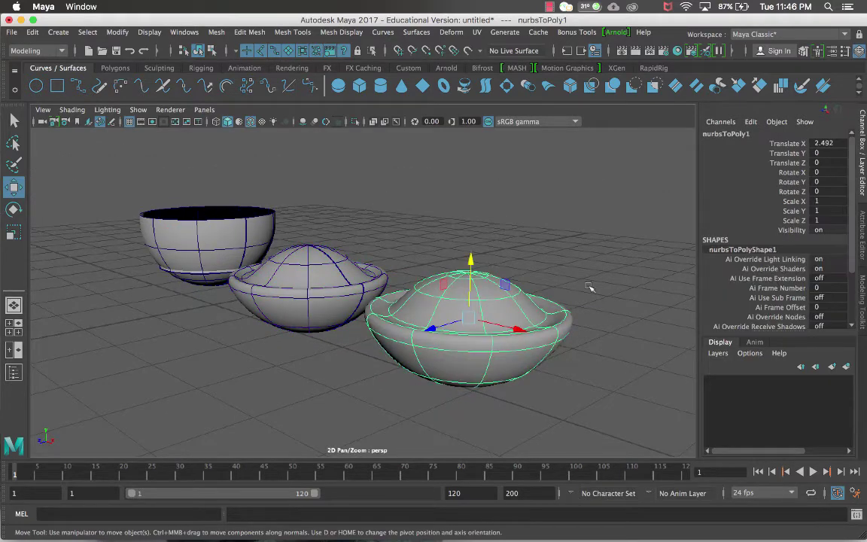
pyautogui.keyDown('alt'); pyautogui.moveTo(400, 268); pyautogui.dragTo(374, 247, button='right'); pyautogui.keyUp('alt')
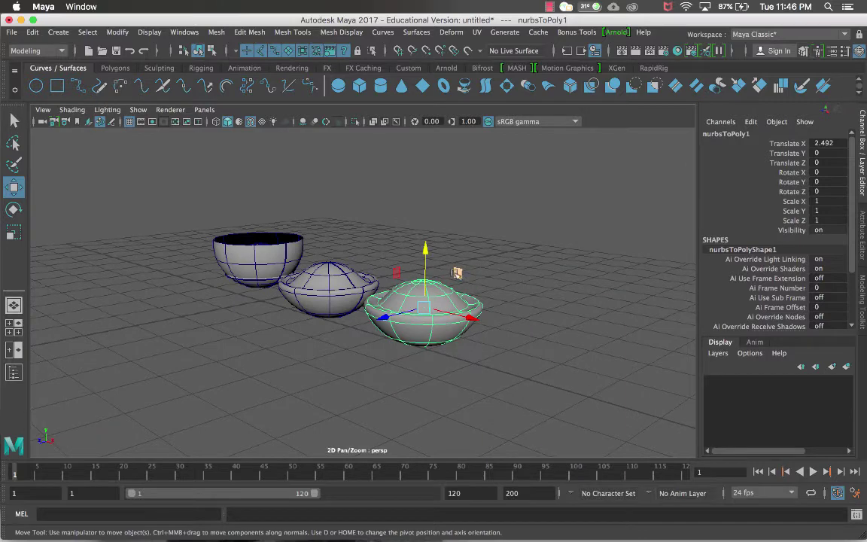
pyautogui.click(32, 32)
pyautogui.moveTo(87, 174)
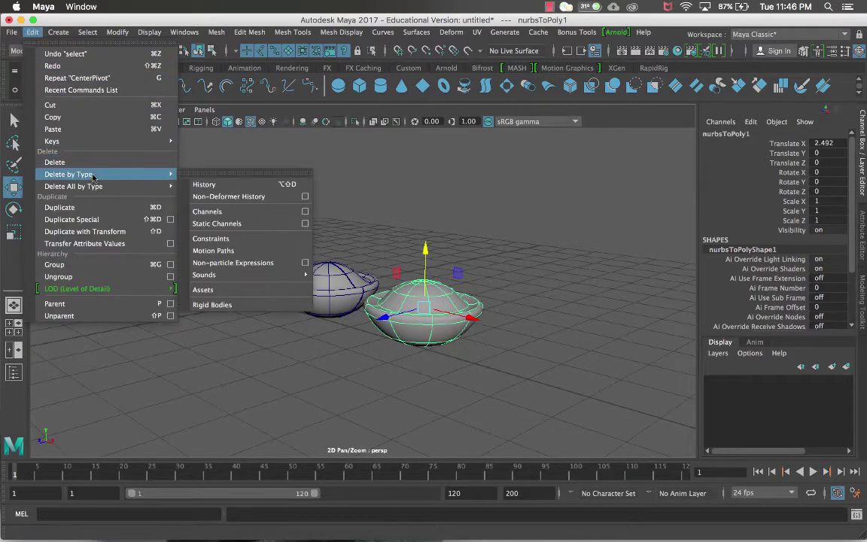
pyautogui.click(223, 186)
pyautogui.click(221, 186)
# Move the bowl-shaped half down to test the mesh's history link, and undo a trial move of the mesh.
pyautogui.click(261, 245)
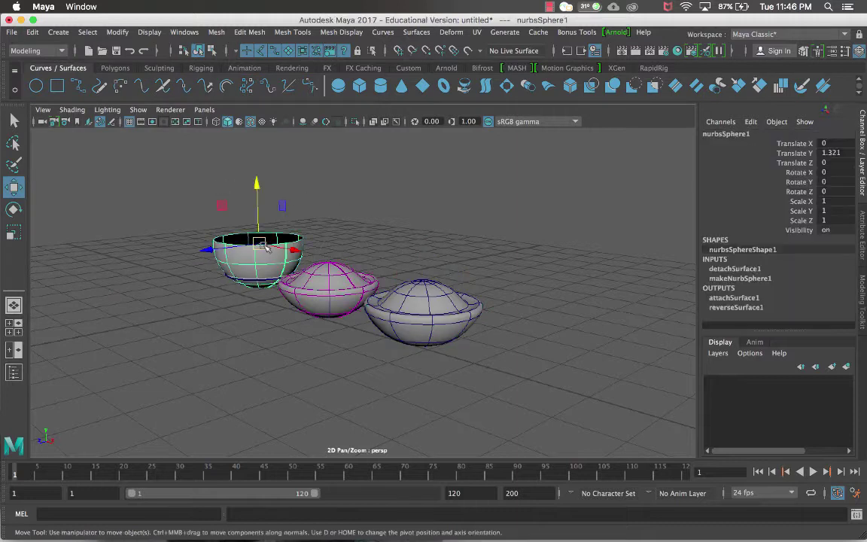
pyautogui.moveTo(258, 225); pyautogui.dragTo(258, 256)
pyautogui.click(417, 301)
pyautogui.moveTo(418, 301)
pyautogui.mouseDown()
pyautogui.moveTo(459, 293)
pyautogui.moveTo(365, 308)
pyautogui.moveTo(481, 289)
pyautogui.moveTo(432, 294)
pyautogui.mouseUp()
pyautogui.keyDown('alt'); pyautogui.moveTo(432, 294); pyautogui.dragTo(414, 292); pyautogui.keyUp('alt')
pyautogui.press('super+z')
# Delete the original NURBS halves and the attached NURBS surface, keeping only the polygon mesh.
pyautogui.keyDown('alt'); pyautogui.moveTo(380, 236); pyautogui.dragTo(374, 238); pyautogui.keyUp('alt')
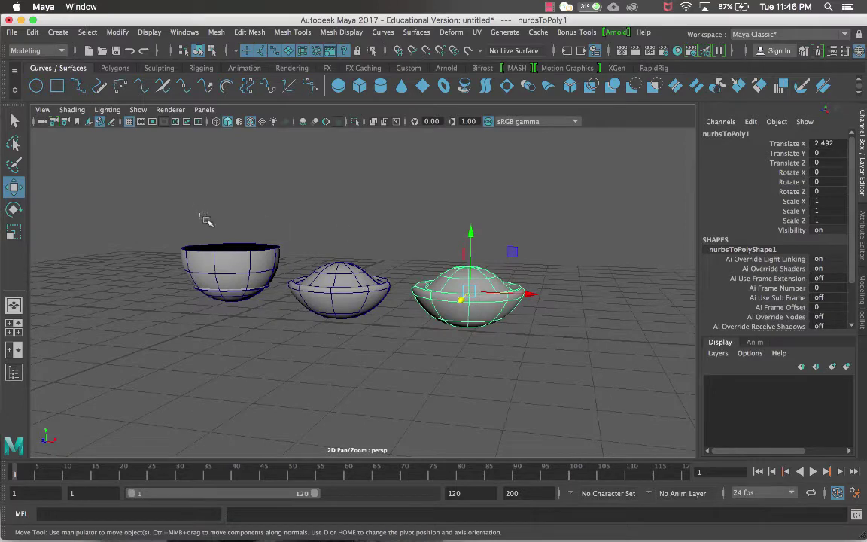
pyautogui.moveTo(201, 217); pyautogui.dragTo(336, 327)
pyautogui.press('Delete')
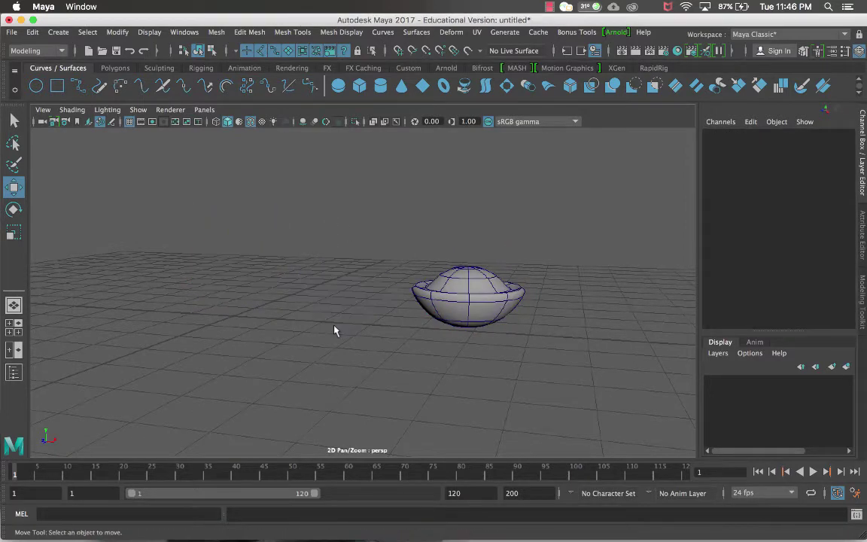
# Move the polygon mesh along X to about -1.621 and examine its shape in smooth preview.
pyautogui.click(453, 264)
pyautogui.moveTo(480, 293); pyautogui.dragTo(284, 295)
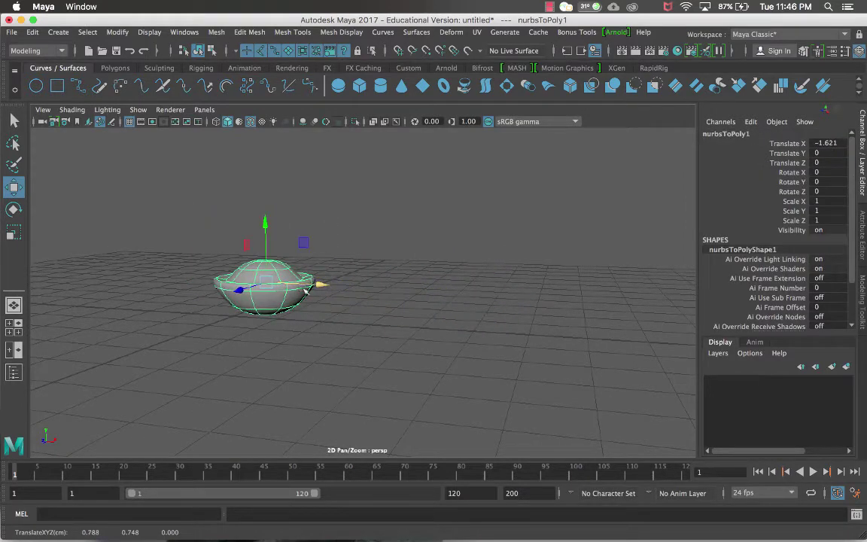
pyautogui.press('f')
pyautogui.moveTo(444, 297)
pyautogui.keyDown('alt'); pyautogui.mouseDown()
pyautogui.moveTo(461, 290)
pyautogui.moveTo(430, 315)
pyautogui.moveTo(437, 284)
pyautogui.mouseUp(); pyautogui.keyUp('alt')
pyautogui.press('1')
pyautogui.press('3')
pyautogui.keyDown('alt'); pyautogui.moveTo(522, 300); pyautogui.dragTo(514, 282); pyautogui.keyUp('alt')
pyautogui.click(515, 283)
pyautogui.keyDown('alt'); pyautogui.moveTo(446, 301); pyautogui.dragTo(453, 270); pyautogui.keyUp('alt')
pyautogui.click(441, 261)
pyautogui.click(470, 276)
pyautogui.scroll(-6, 471, 277)
pyautogui.scroll(8, 422, 271)
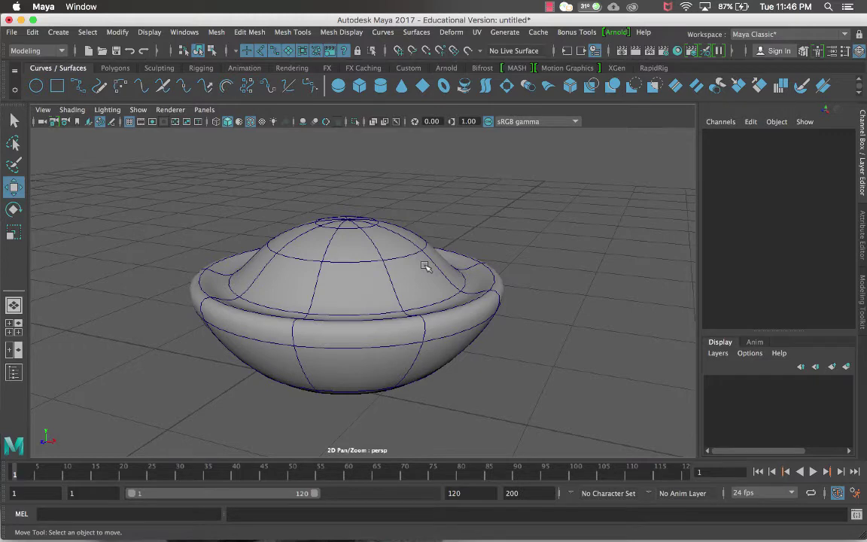
# Delete the polygon mesh to leave the scene empty.
pyautogui.click(429, 261)
pyautogui.press('Delete')
pyautogui.keyDown('alt'); pyautogui.moveTo(431, 264); pyautogui.dragTo(424, 242, button='middle'); pyautogui.keyUp('alt')
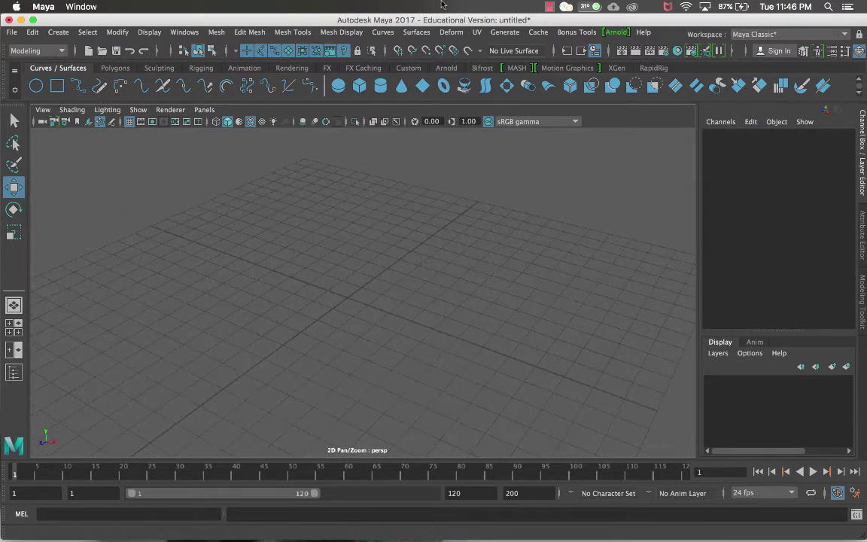
# Create a NURBS cylinder at the origin and inspect its open ends.
pyautogui.click(380, 86)
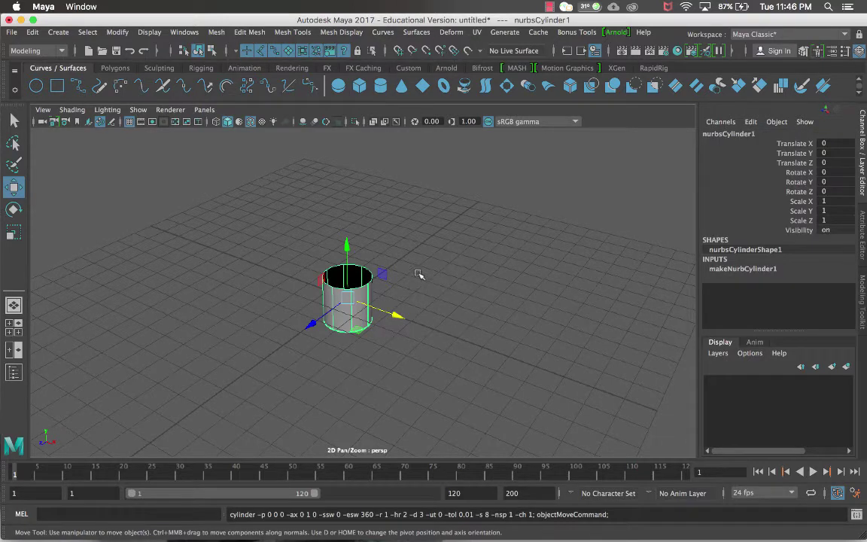
pyautogui.scroll(10, 375, 274)
pyautogui.keyDown('alt'); pyautogui.moveTo(375, 274); pyautogui.dragTo(429, 254); pyautogui.keyUp('alt')
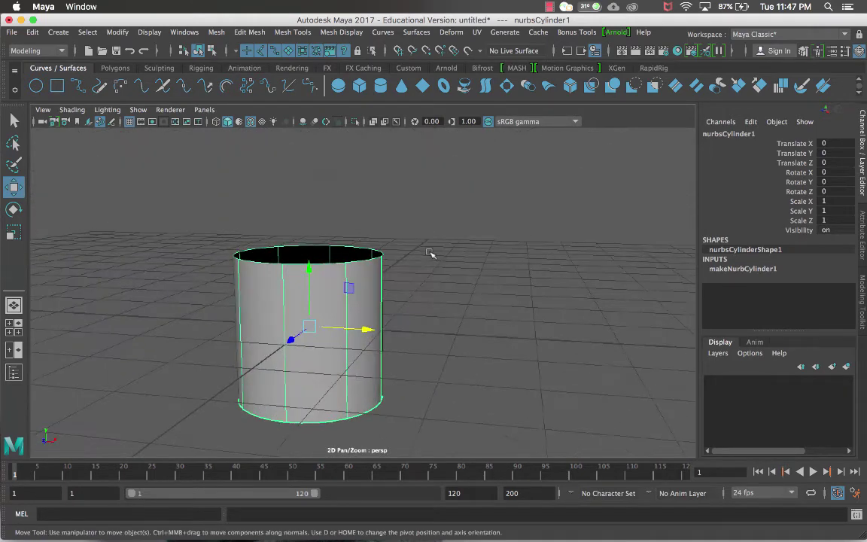
pyautogui.keyDown('alt'); pyautogui.moveTo(430, 254); pyautogui.dragTo(296, 245, button='right'); pyautogui.keyUp('alt')
pyautogui.moveTo(381, 281)
pyautogui.keyDown('alt'); pyautogui.mouseDown()
pyautogui.moveTo(363, 154)
pyautogui.moveTo(360, 232)
pyautogui.moveTo(391, 266)
pyautogui.mouseUp(); pyautogui.keyUp('alt')
pyautogui.click(375, 314)
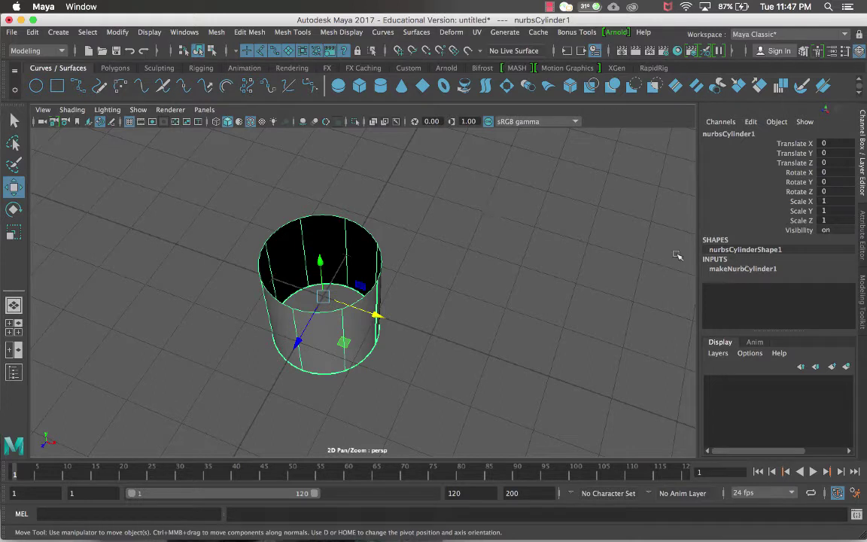
# Try a larger Start Sweep in the cylinder's creation inputs to open its wall, and undo the changes.
pyautogui.click(760, 270)
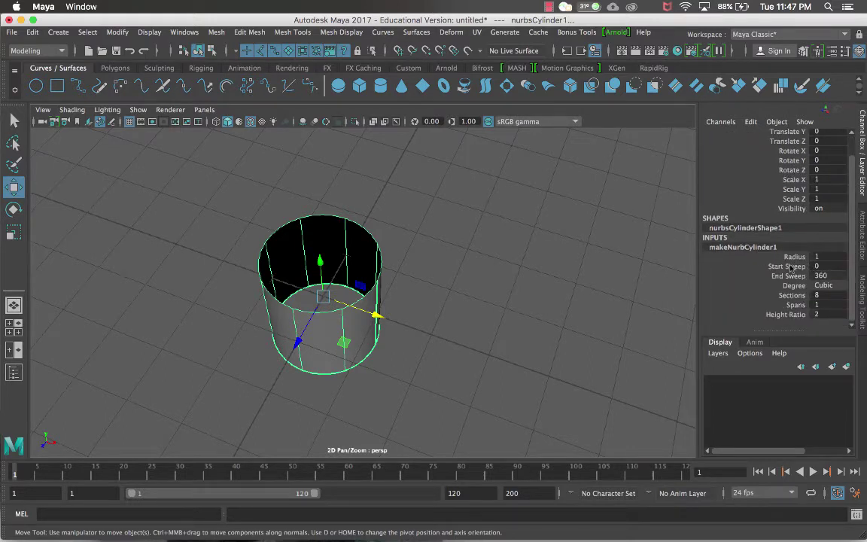
pyautogui.click(790, 268)
pyautogui.moveTo(477, 222); pyautogui.dragTo(555, 257, button='middle')
pyautogui.keyDown('alt'); pyautogui.moveTo(556, 257); pyautogui.dragTo(553, 227); pyautogui.keyUp('alt')
pyautogui.moveTo(553, 226); pyautogui.dragTo(519, 227, button='middle')
pyautogui.press('super+z')
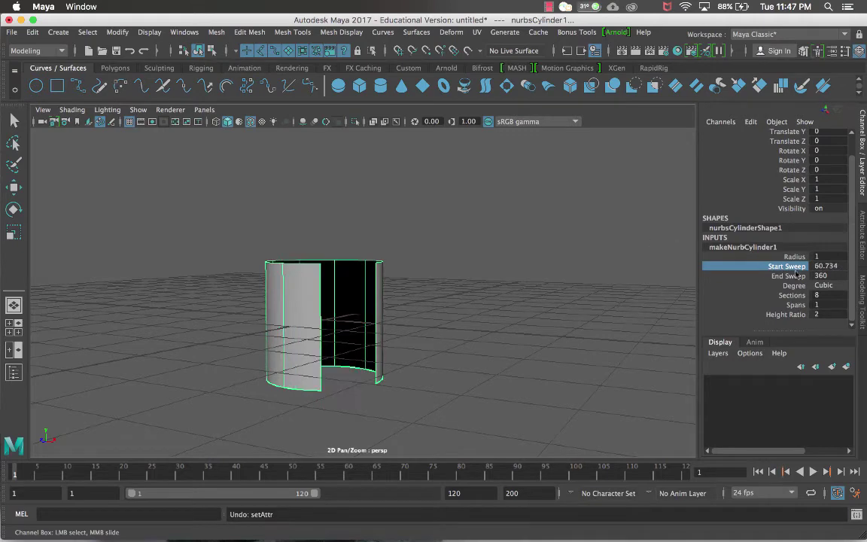
pyautogui.press('super+z')
# Try different Sections values on the cylinder and undo the change.
pyautogui.click(788, 296)
pyautogui.keyDown('alt'); pyautogui.moveTo(576, 234); pyautogui.dragTo(525, 263); pyautogui.keyUp('alt')
pyautogui.moveTo(525, 263); pyautogui.dragTo(601, 265, button='middle')
pyautogui.press('super+z')
# Set the cylinder's Spans to 2.
pyautogui.click(805, 305)
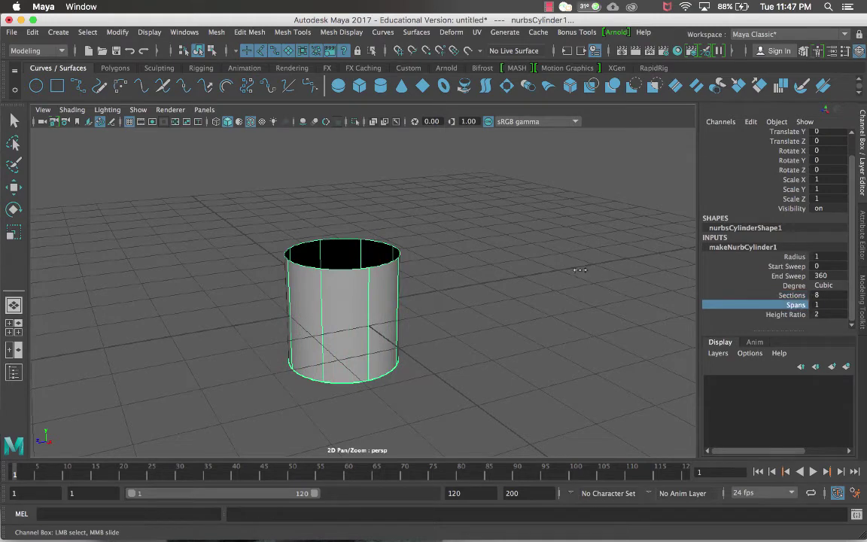
pyautogui.moveTo(527, 243); pyautogui.dragTo(587, 268, button='middle')
pyautogui.keyDown('alt'); pyautogui.moveTo(552, 283); pyautogui.dragTo(594, 276); pyautogui.keyUp('alt')
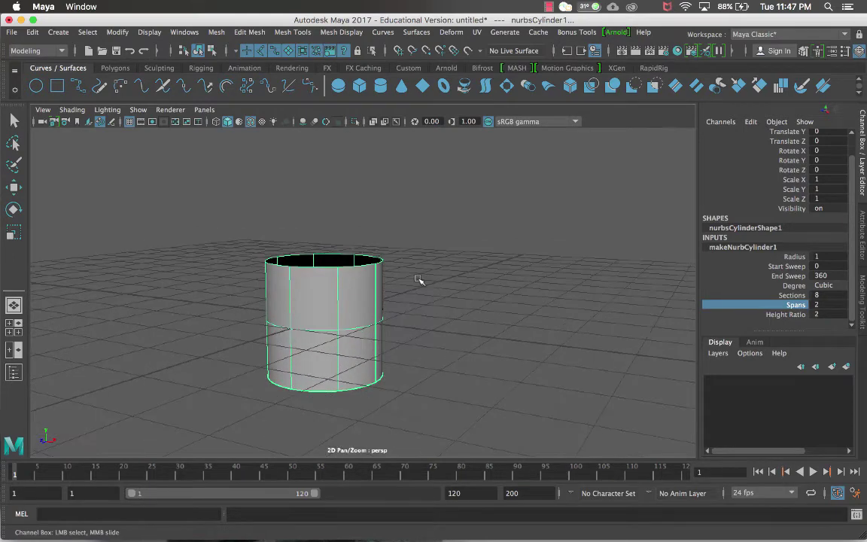
# Scale the cylinder's middle control vertices inward to form an hourglass waist, and return to object mode.
pyautogui.press('q')
pyautogui.rightClick(331, 278)
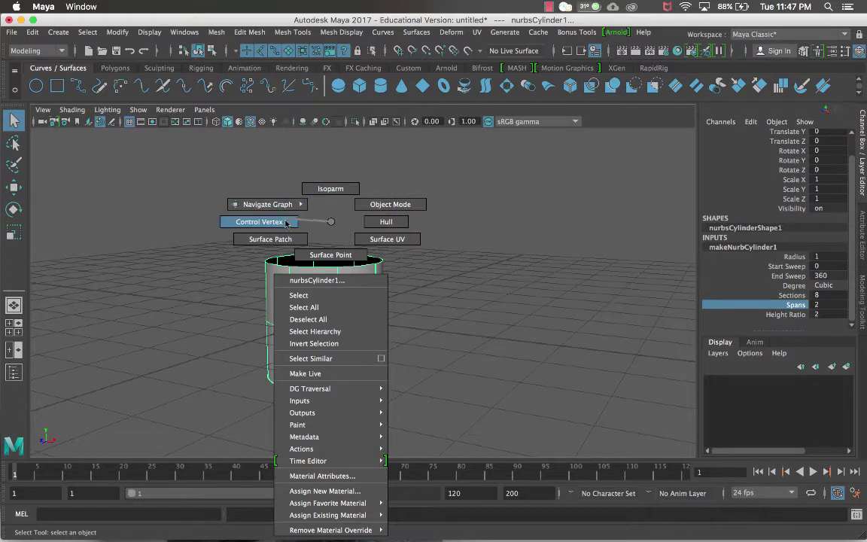
pyautogui.click(259, 221)
pyautogui.keyDown('alt'); pyautogui.moveTo(354, 275); pyautogui.dragTo(407, 263); pyautogui.keyUp('alt')
pyautogui.moveTo(228, 294); pyautogui.dragTo(430, 334)
pyautogui.keyDown('alt'); pyautogui.moveTo(513, 335); pyautogui.dragTo(494, 267); pyautogui.keyUp('alt')
pyautogui.scroll(3, 486, 319)
pyautogui.press('r')
pyautogui.keyDown('alt'); pyautogui.moveTo(440, 282); pyautogui.dragTo(447, 274); pyautogui.keyUp('alt')
pyautogui.moveTo(374, 290); pyautogui.dragTo(286, 300)
pyautogui.click(251, 277)
pyautogui.moveTo(339, 267); pyautogui.dragTo(395, 204, button='right')
pyautogui.scroll(-5, 451, 226)
pyautogui.click(386, 271)
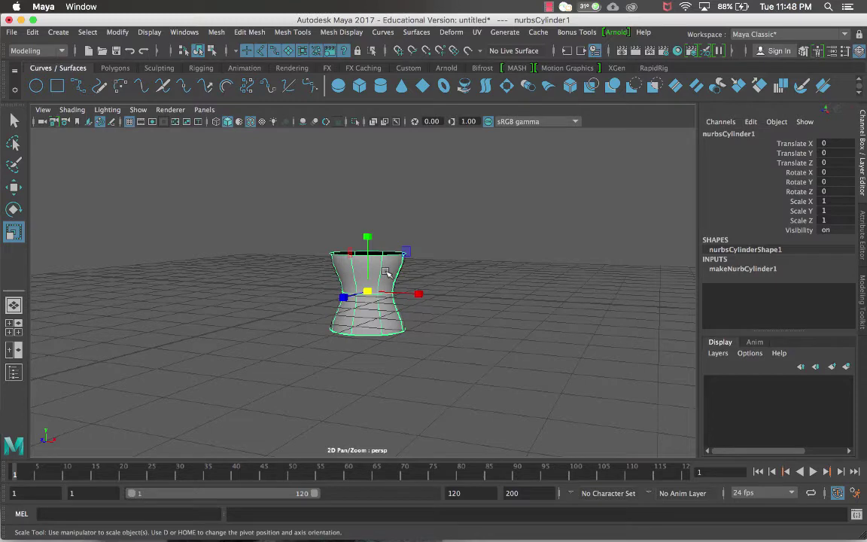
# Try tilting the hourglass cylinder to about Rotate Z -6.139 and setting Rotate Z to 90, and undo the 90-degree value.
pyautogui.keyDown('alt'); pyautogui.moveTo(420, 261); pyautogui.dragTo(453, 257); pyautogui.keyUp('alt')
pyautogui.keyDown('alt'); pyautogui.moveTo(548, 236); pyautogui.dragTo(383, 268); pyautogui.keyUp('alt')
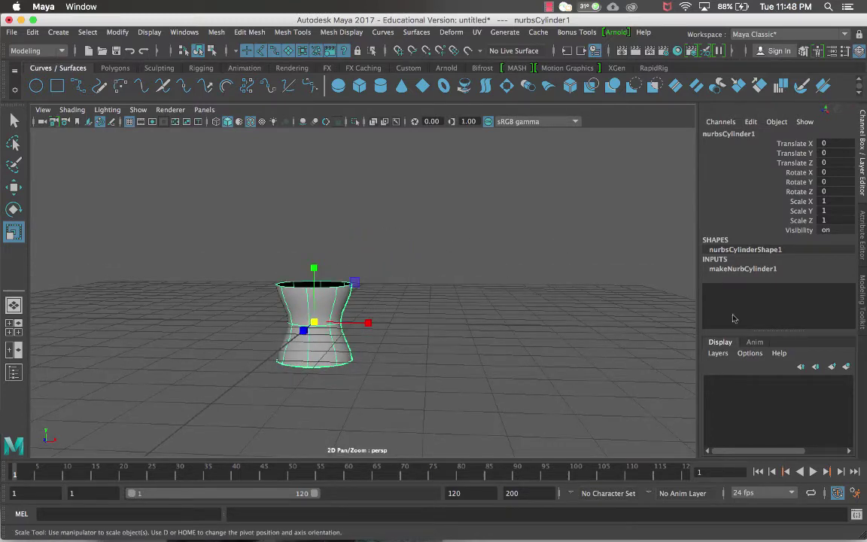
pyautogui.keyDown('alt'); pyautogui.moveTo(687, 300); pyautogui.dragTo(655, 295); pyautogui.keyUp('alt')
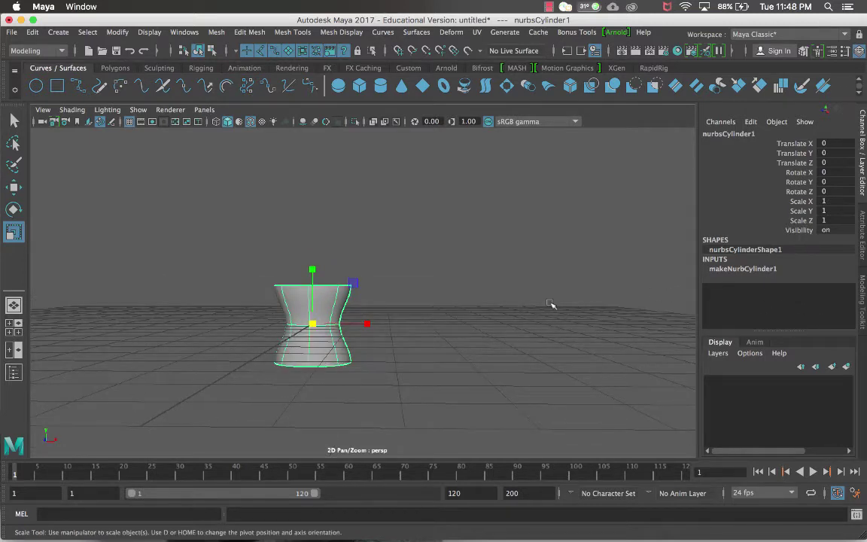
pyautogui.press('e')
pyautogui.moveTo(345, 282); pyautogui.dragTo(353, 295)
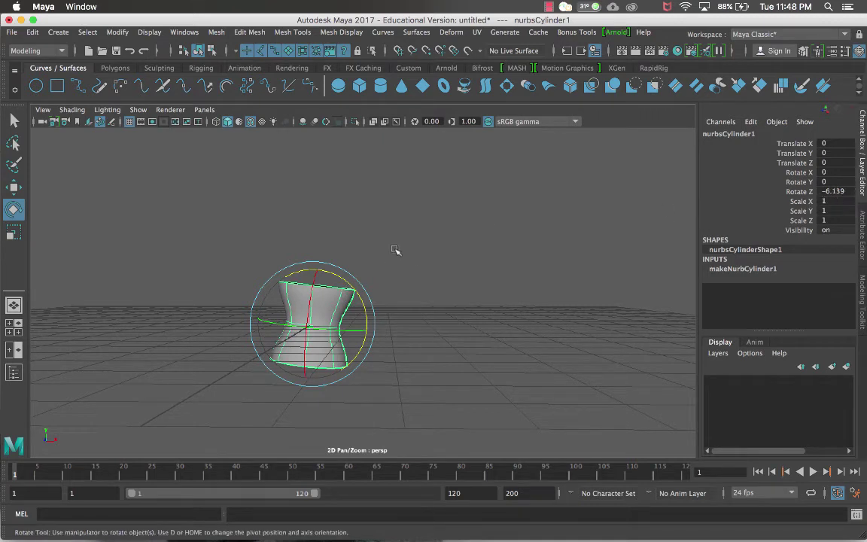
pyautogui.doubleClick(834, 191)
pyautogui.write('90')
pyautogui.press('Return')
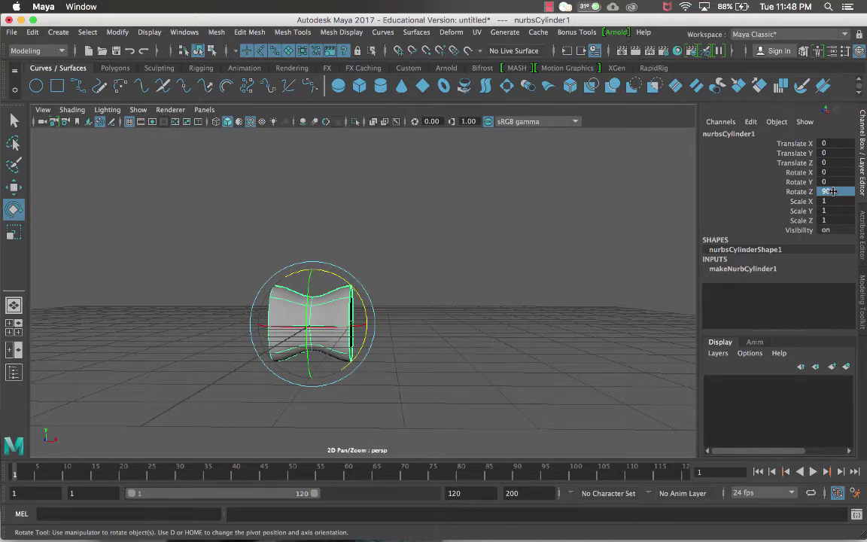
pyautogui.press('super+z')
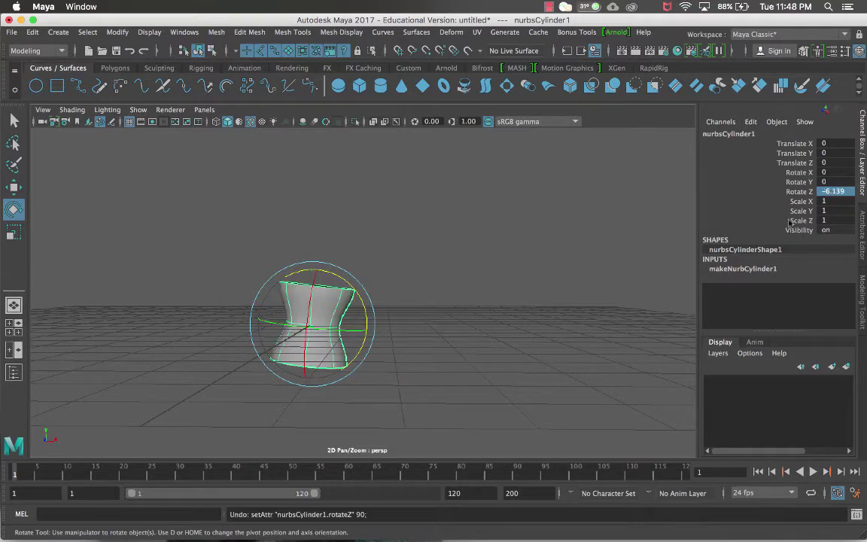
# Tilt the hourglass cylinder about Z once more and reset its Rotate Z to 0.
pyautogui.moveTo(341, 275); pyautogui.dragTo(335, 265)
pyautogui.doubleClick(836, 192)
pyautogui.write('0')
pyautogui.press('Return')
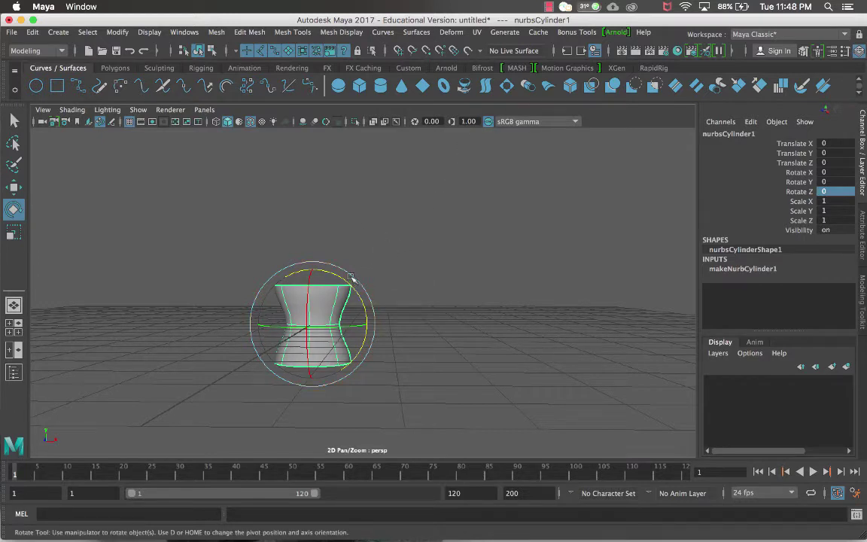
# Rotate the hourglass cylinder in snapped increments to Rotate Z -90 so it lies on its side.
pyautogui.moveTo(340, 277); pyautogui.dragTo(366, 359)
pyautogui.press('z')
pyautogui.press('z')
pyautogui.press('z')
pyautogui.press('z')
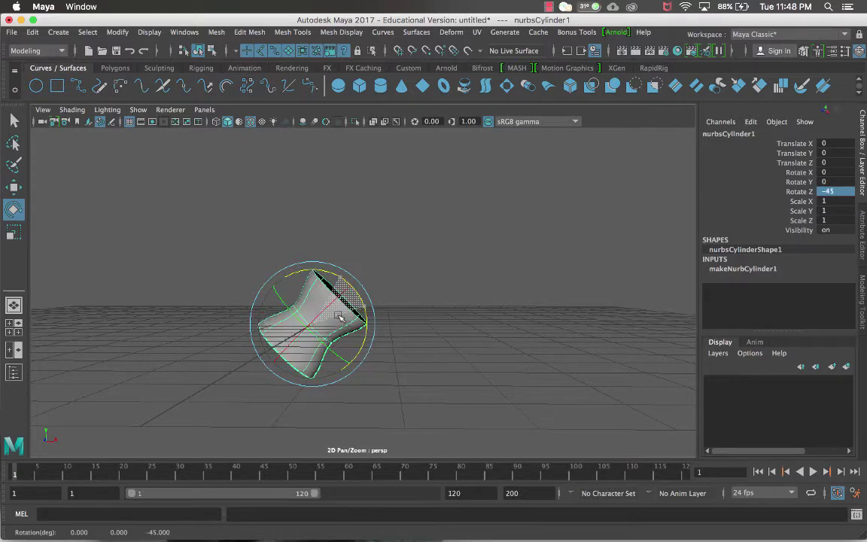
pyautogui.moveTo(296, 293); pyautogui.dragTo(316, 370)
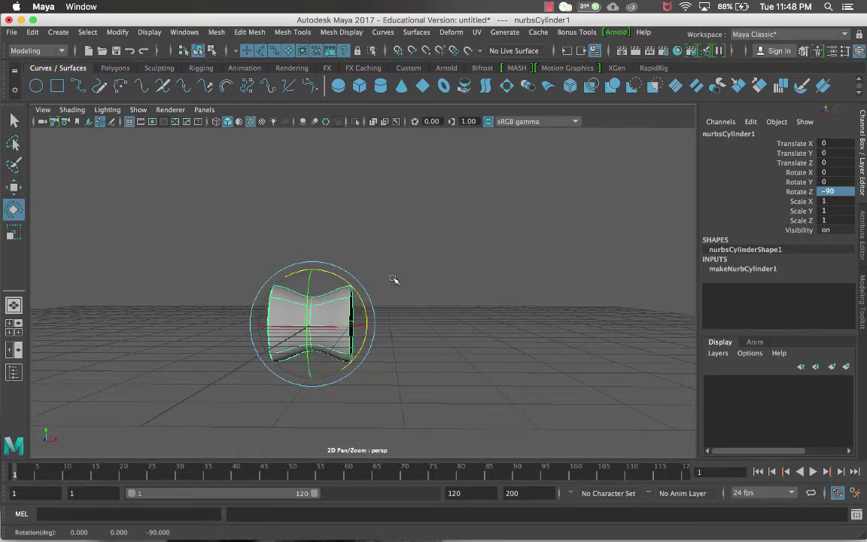
pyautogui.keyDown('alt'); pyautogui.moveTo(433, 273); pyautogui.dragTo(391, 269); pyautogui.keyUp('alt')
pyautogui.scroll(6, 391, 270)
pyautogui.keyDown('alt'); pyautogui.moveTo(391, 270); pyautogui.dragTo(363, 217, button='middle'); pyautogui.keyUp('alt')
pyautogui.scroll(-6, 364, 216)
pyautogui.keyDown('alt'); pyautogui.moveTo(395, 217); pyautogui.dragTo(313, 287); pyautogui.keyUp('alt')
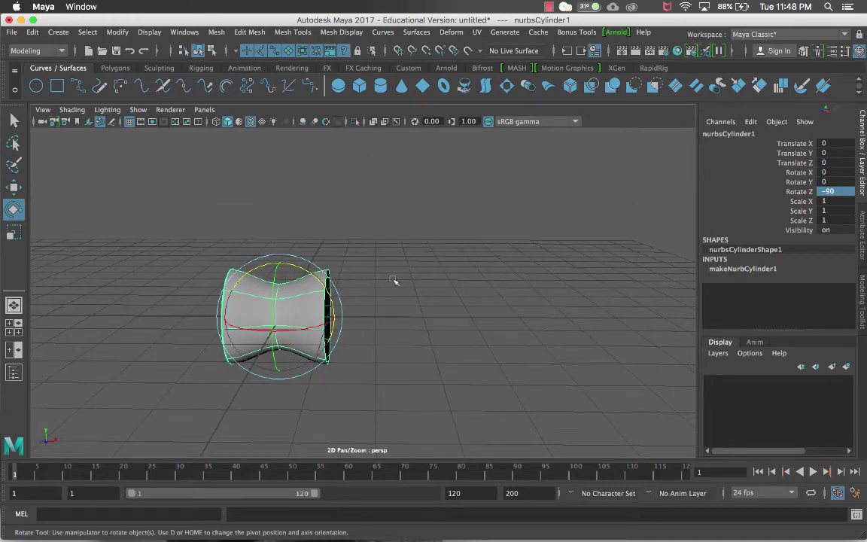
# Duplicate the hourglass cylinder and move the copy along X, leaving a gap between the two.
pyautogui.hotkey('ctrl', 'd')
pyautogui.press('w')
pyautogui.moveTo(330, 319); pyautogui.dragTo(488, 321)
pyautogui.click(427, 266)
pyautogui.keyDown('alt'); pyautogui.moveTo(411, 299); pyautogui.dragTo(354, 303); pyautogui.keyUp('alt')
pyautogui.click(291, 293)
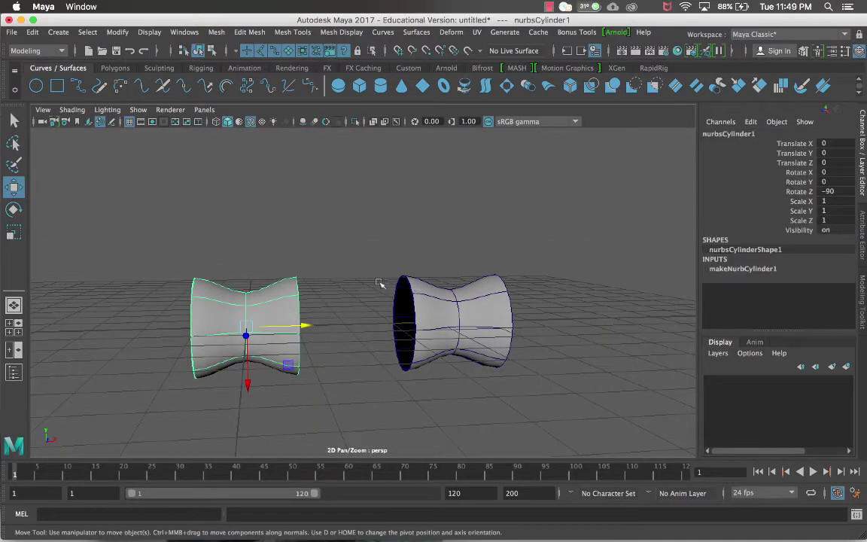
pyautogui.keyDown('alt'); pyautogui.moveTo(404, 278); pyautogui.dragTo(384, 284); pyautogui.keyUp('alt')
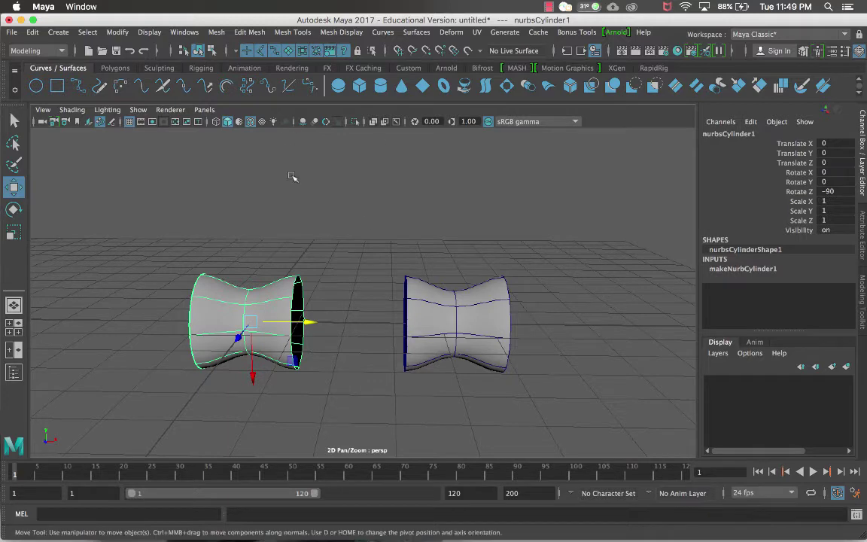
# Duplicate the middle isoparm of the original hourglass cylinder as a separate surface curve.
pyautogui.scroll(3, 301, 218)
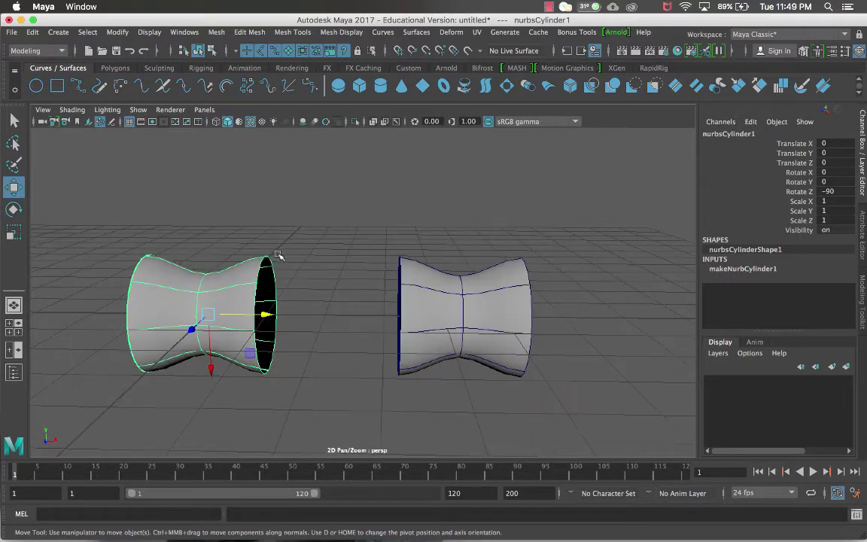
pyautogui.scroll(4, 280, 256)
pyautogui.moveTo(286, 221); pyautogui.dragTo(289, 188, button='right')
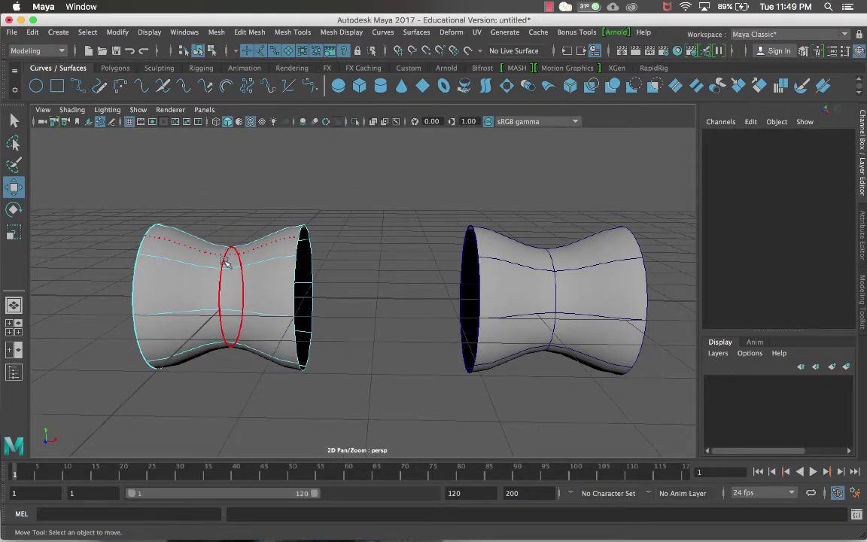
pyautogui.click(227, 260)
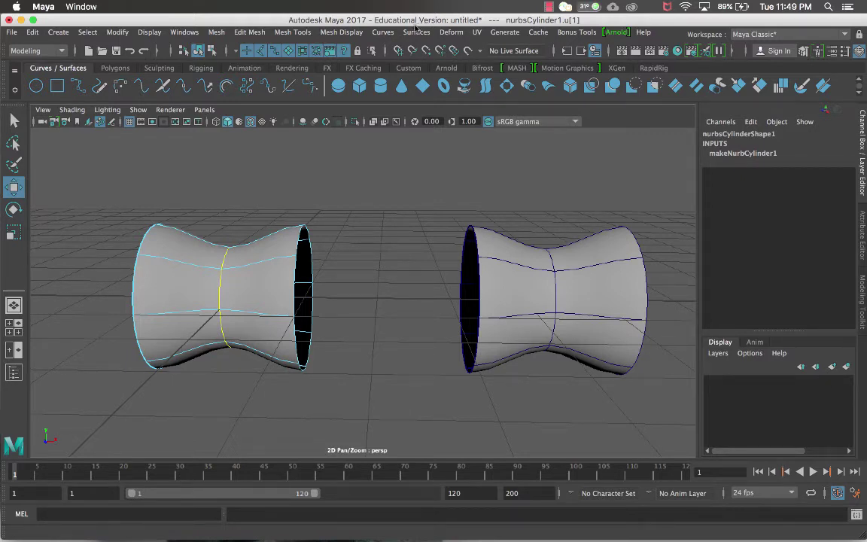
pyautogui.click(383, 33)
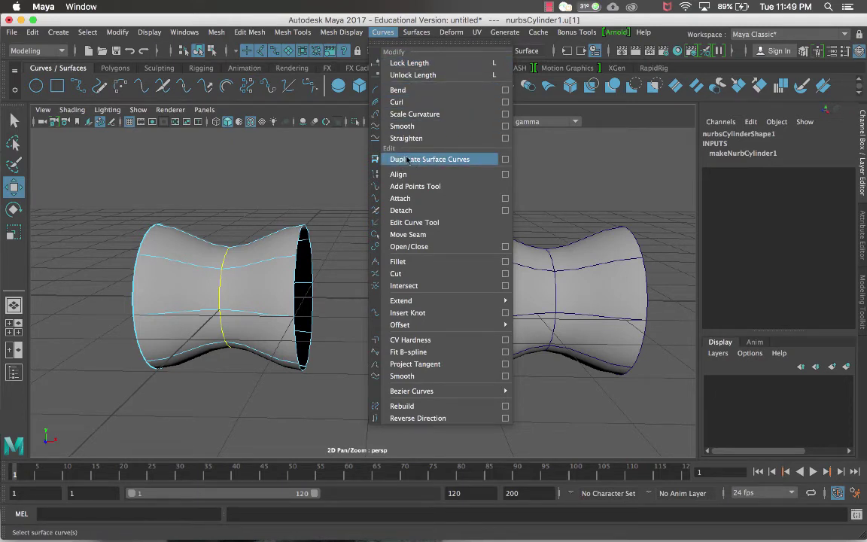
pyautogui.click(407, 161)
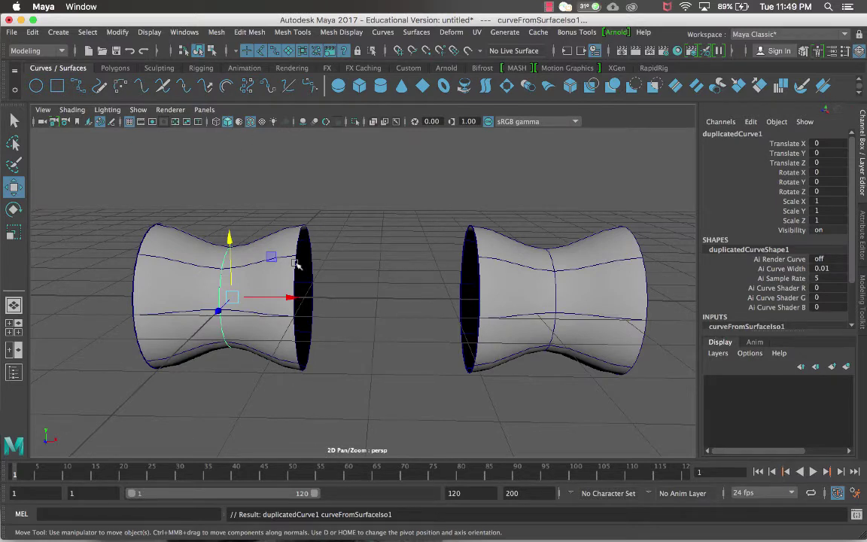
# Move the duplicated curve into the gap between the two cylinders, at about Translate X 1.76.
pyautogui.moveTo(261, 299); pyautogui.dragTo(378, 301)
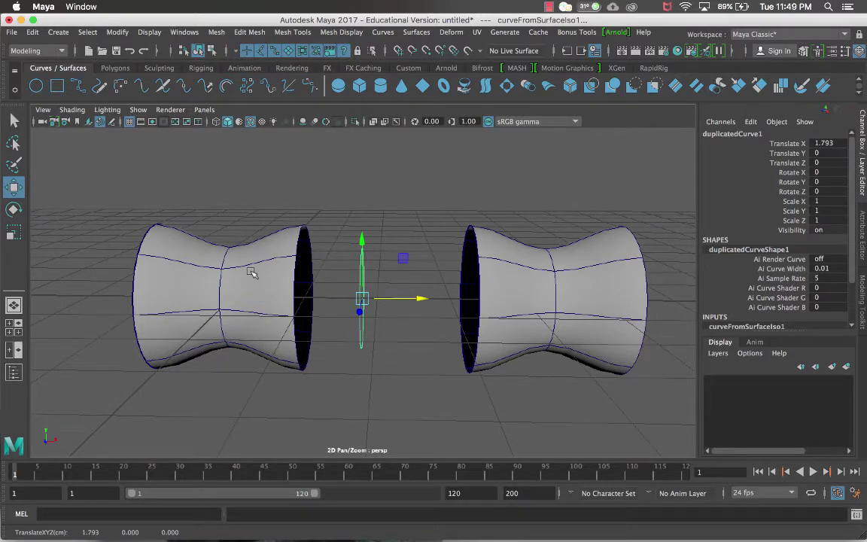
pyautogui.keyDown('alt'); pyautogui.moveTo(446, 267); pyautogui.dragTo(400, 258); pyautogui.keyUp('alt')
pyautogui.keyDown('alt'); pyautogui.moveTo(333, 225); pyautogui.dragTo(352, 219); pyautogui.keyUp('alt')
pyautogui.keyDown('alt'); pyautogui.moveTo(292, 245); pyautogui.dragTo(219, 242); pyautogui.keyUp('alt')
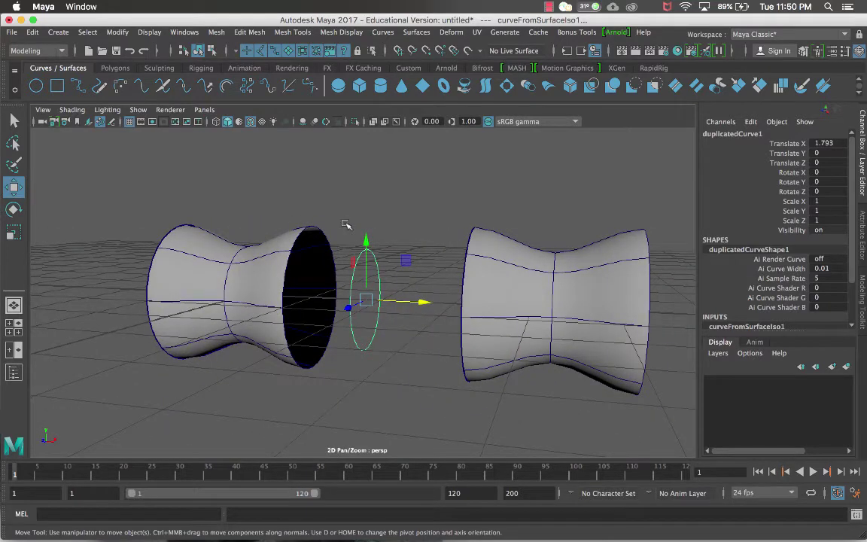
pyautogui.keyDown('alt'); pyautogui.moveTo(295, 274); pyautogui.dragTo(359, 301); pyautogui.keyUp('alt')
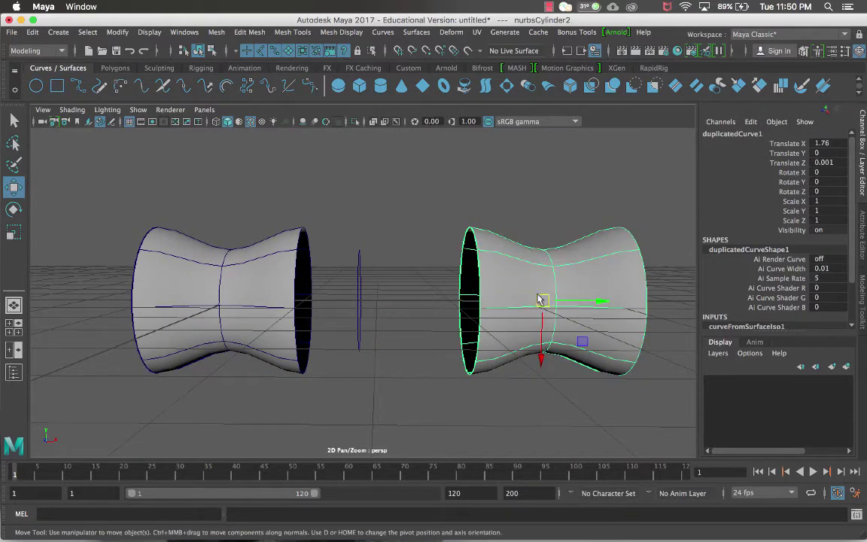
# Duplicate the middle isoparm of the second hourglass cylinder as a surface curve and center the new curve's pivot.
pyautogui.click(534, 293)
pyautogui.moveTo(482, 256); pyautogui.dragTo(484, 178, button='right')
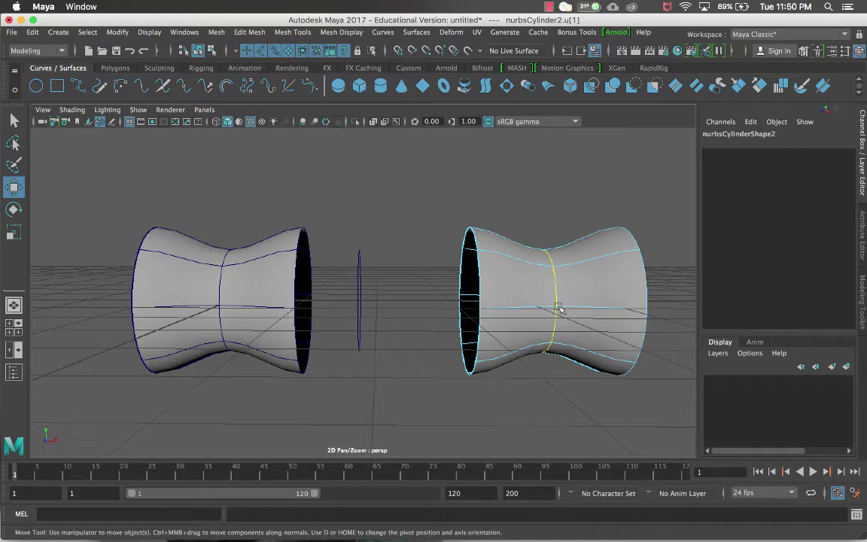
pyautogui.click(382, 32)
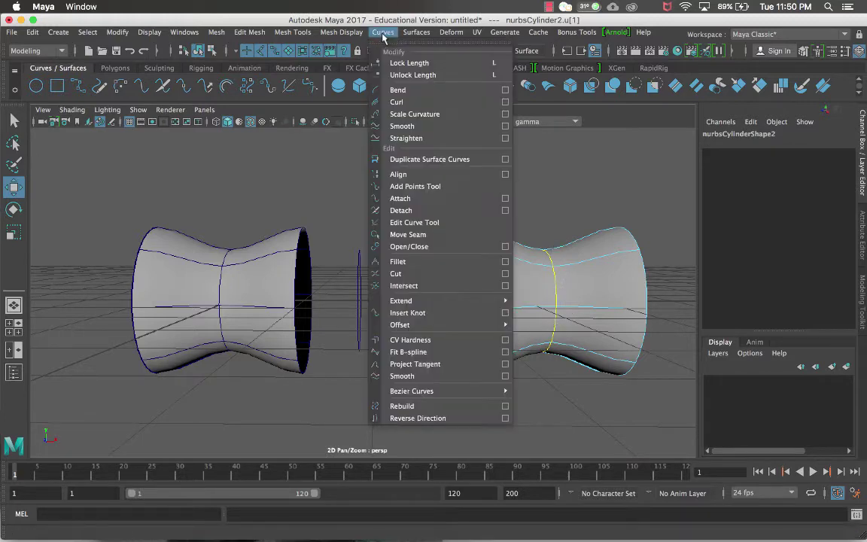
pyautogui.click(420, 159)
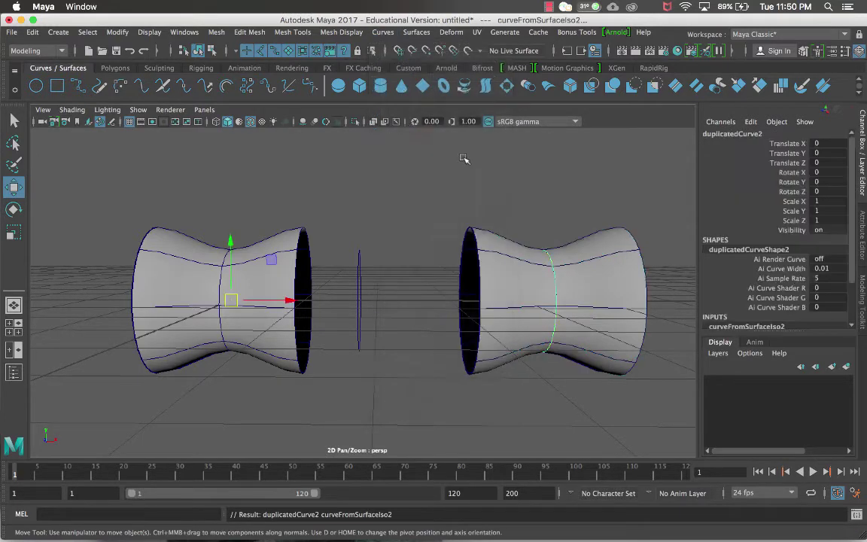
pyautogui.click(115, 32)
pyautogui.click(159, 121)
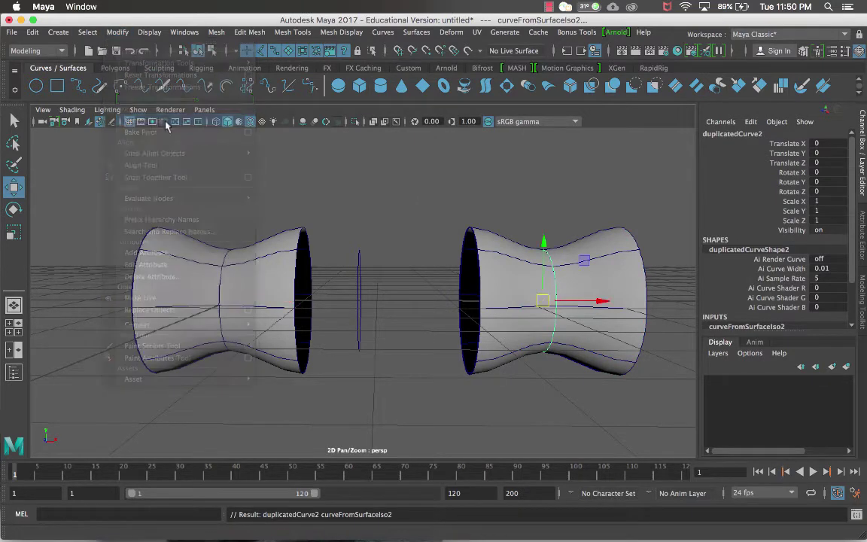
# Move the second duplicated curve along X into the gap between the cylinders, beside the first curve.
pyautogui.moveTo(600, 301); pyautogui.dragTo(467, 304)
pyautogui.click(508, 233)
pyautogui.keyDown('alt'); pyautogui.moveTo(509, 232); pyautogui.dragTo(462, 234); pyautogui.keyUp('alt')
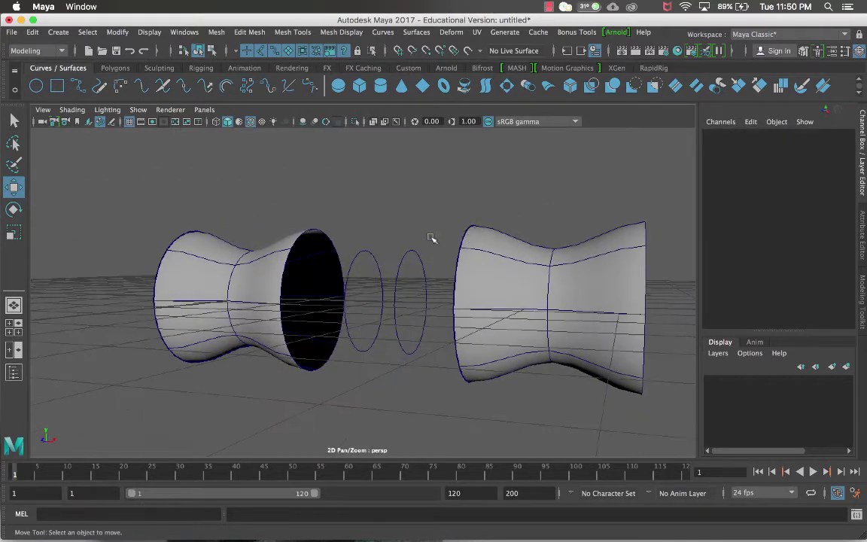
# Duplicate the gap-facing rim isoparm of the original hourglass cylinder as a separate surface curve.
pyautogui.click(333, 238)
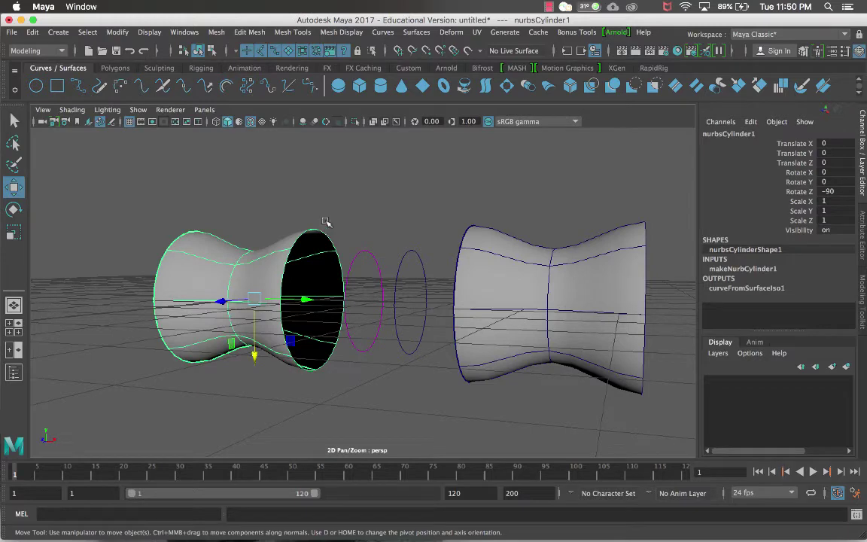
pyautogui.moveTo(371, 241)
pyautogui.keyDown('alt'); pyautogui.mouseDown()
pyautogui.moveTo(387, 234)
pyautogui.moveTo(400, 241)
pyautogui.moveTo(373, 226)
pyautogui.mouseUp(); pyautogui.keyUp('alt')
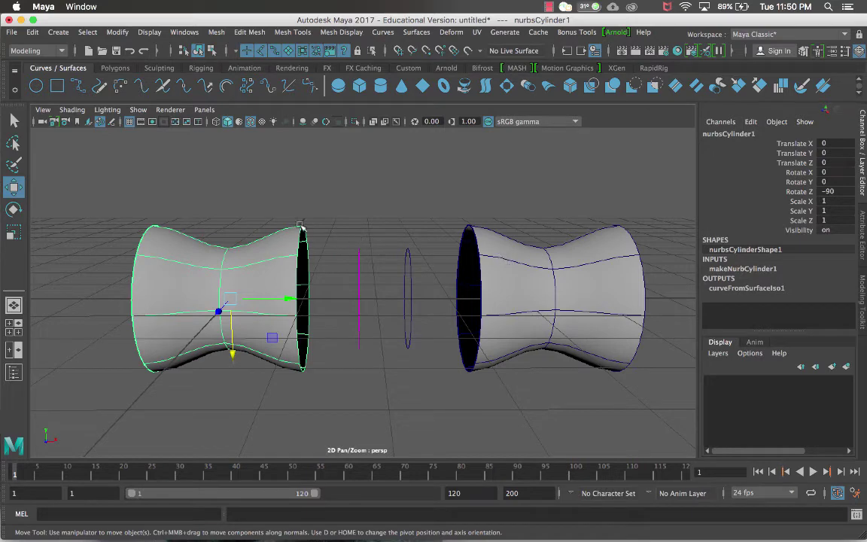
pyautogui.keyDown('alt'); pyautogui.moveTo(370, 251); pyautogui.dragTo(385, 250); pyautogui.keyUp('alt')
pyautogui.keyDown('alt'); pyautogui.moveTo(367, 284); pyautogui.dragTo(380, 335); pyautogui.keyUp('alt')
pyautogui.scroll(3, 378, 346)
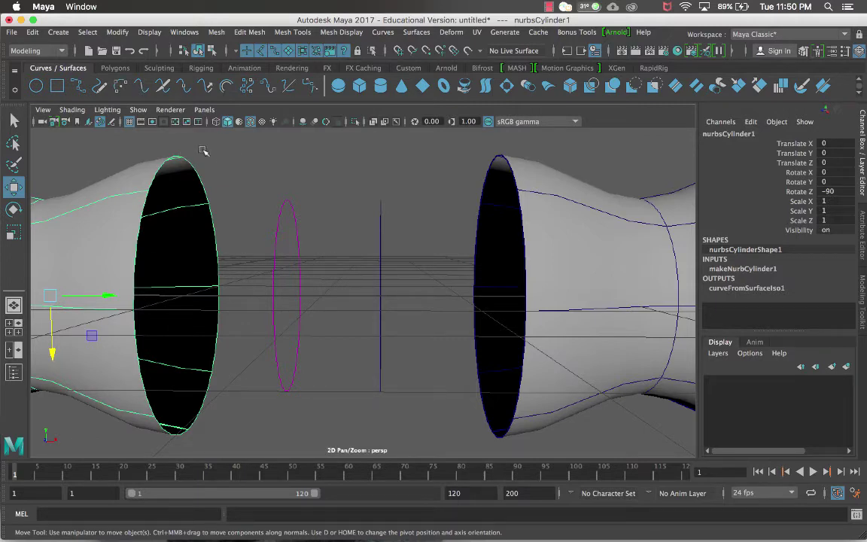
pyautogui.scroll(-5, 205, 154)
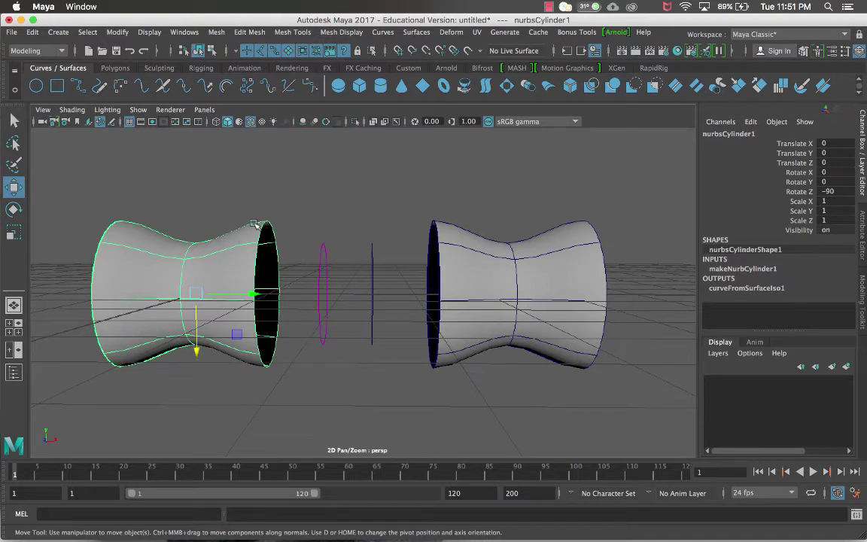
pyautogui.rightClick(249, 222)
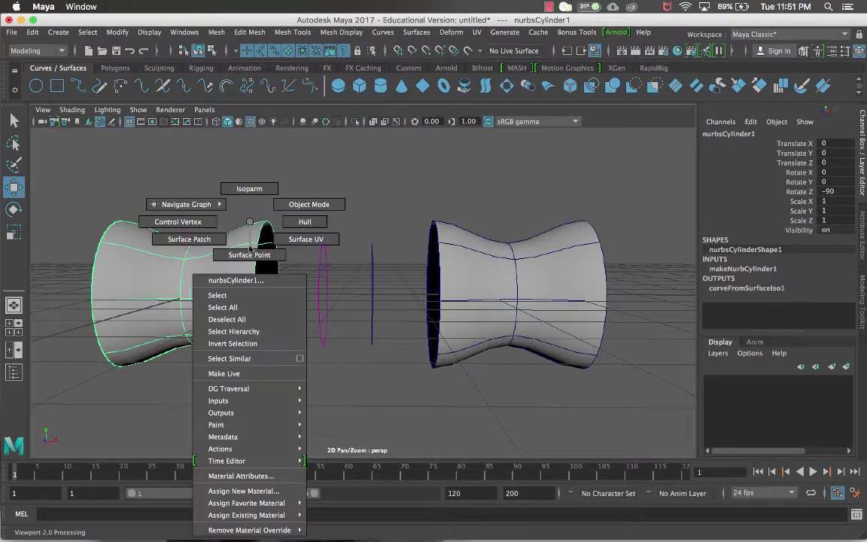
pyautogui.click(256, 190)
pyautogui.click(260, 235)
pyautogui.moveTo(270, 234); pyautogui.dragTo(289, 238)
pyautogui.click(395, 34)
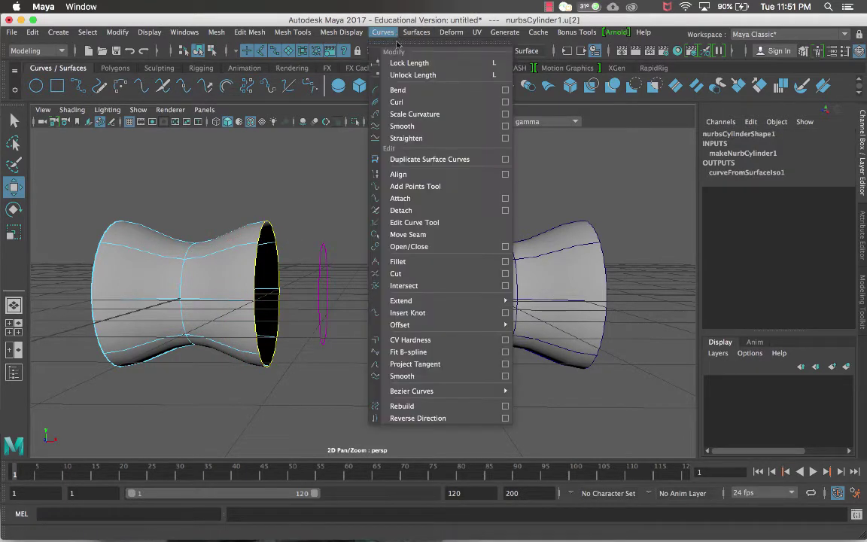
pyautogui.click(432, 160)
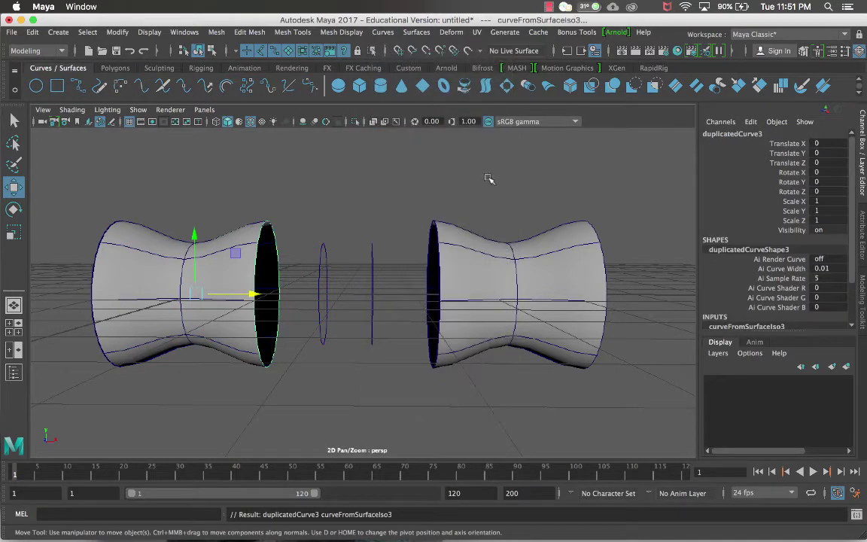
# Duplicate the gap-facing rim isoparm of the second hourglass cylinder as a separate surface curve.
pyautogui.press('q')
pyautogui.click(465, 275)
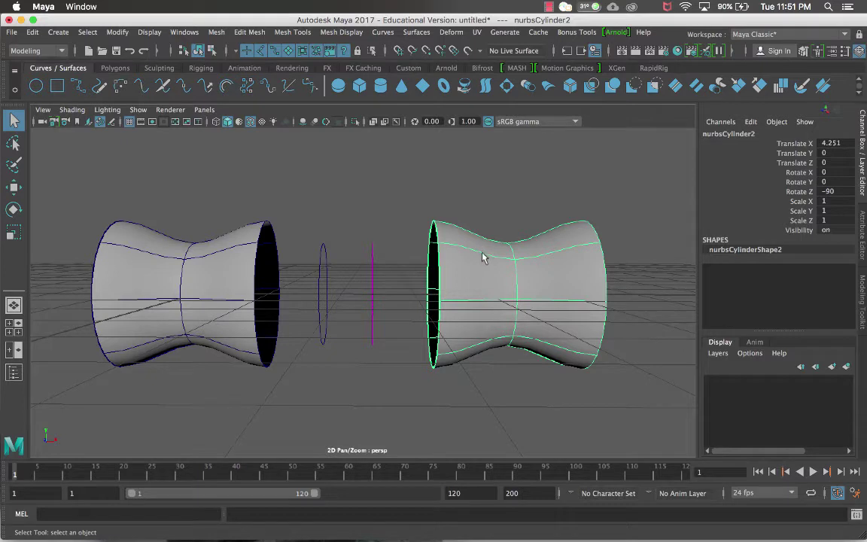
pyautogui.moveTo(481, 222); pyautogui.dragTo(486, 190, button='right')
pyautogui.click(437, 277)
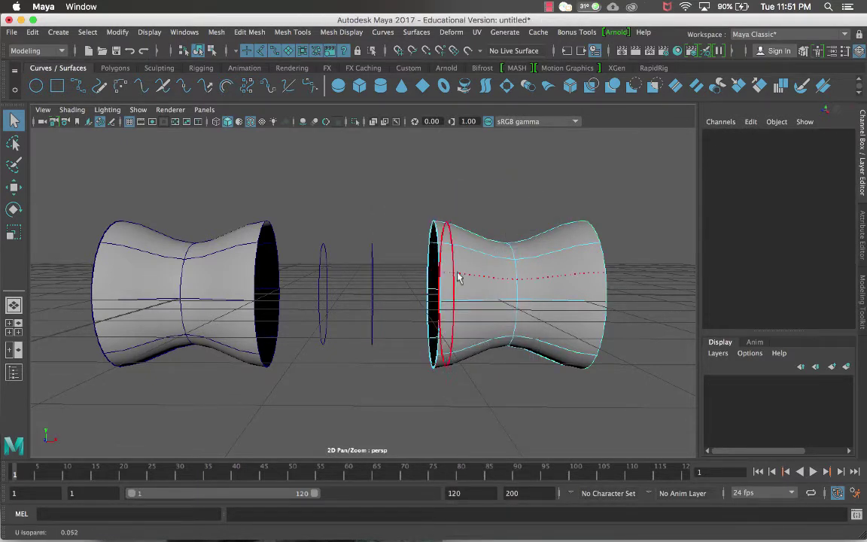
pyautogui.moveTo(410, 277); pyautogui.dragTo(416, 277)
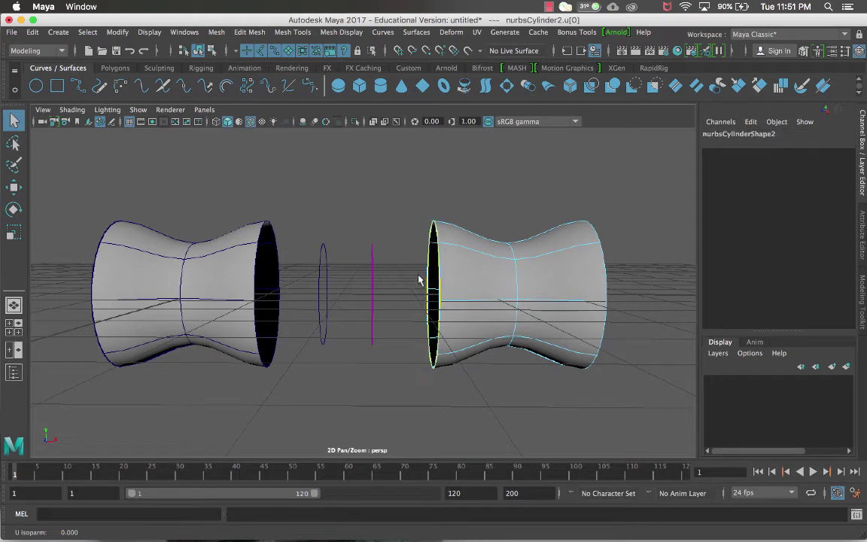
pyautogui.click(383, 32)
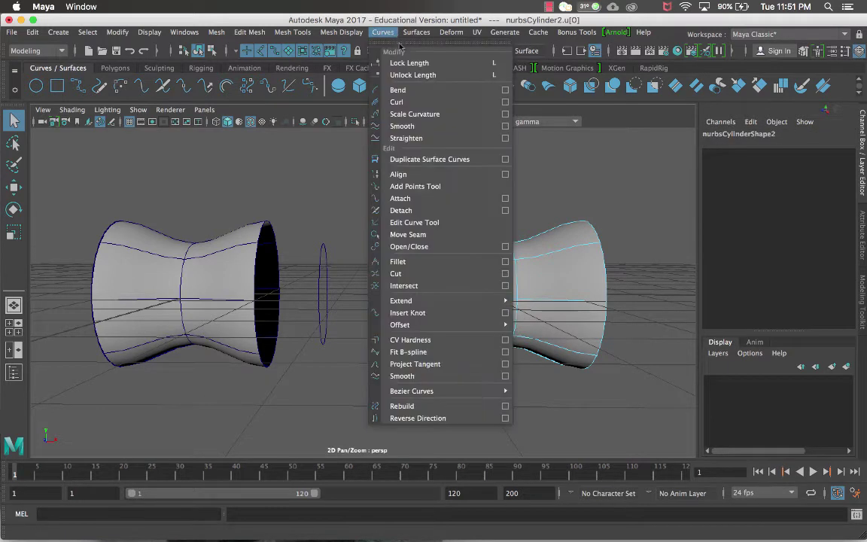
pyautogui.click(420, 160)
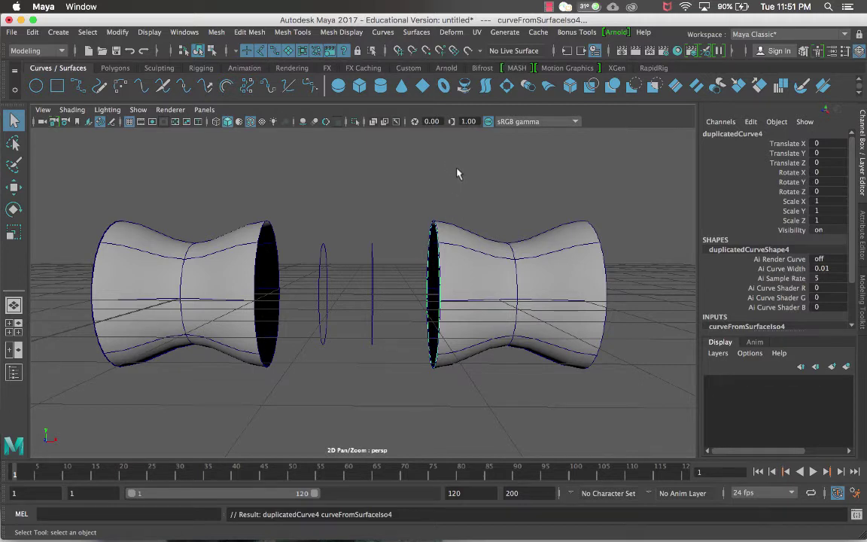
pyautogui.scroll(3, 404, 203)
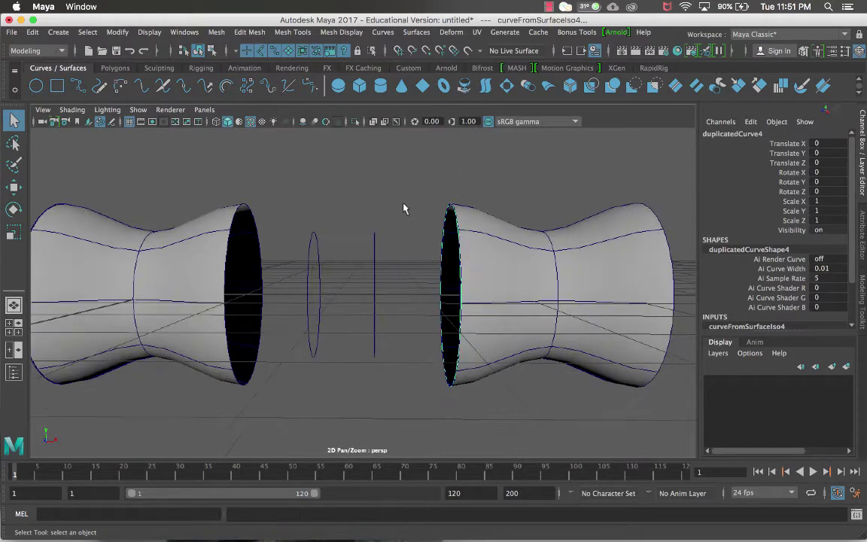
pyautogui.keyDown('alt'); pyautogui.moveTo(409, 203); pyautogui.dragTo(422, 202); pyautogui.keyUp('alt')
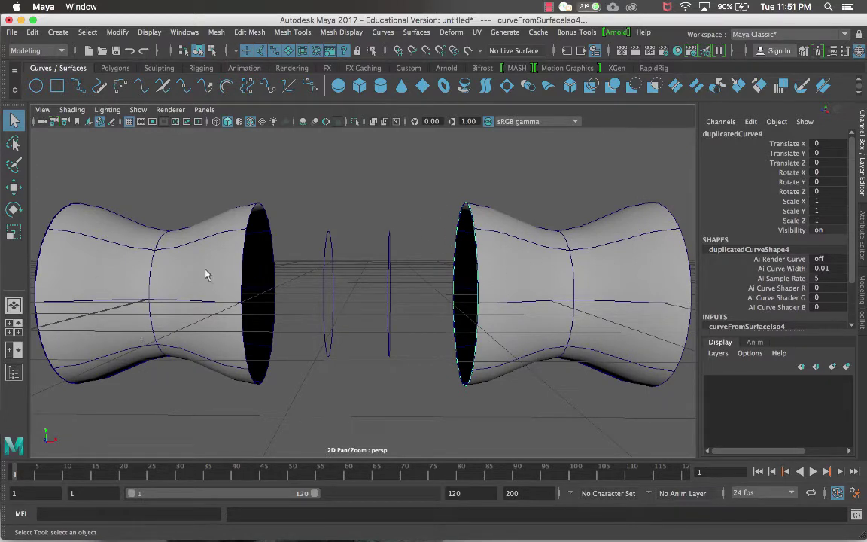
pyautogui.click(176, 252)
pyautogui.click(532, 237)
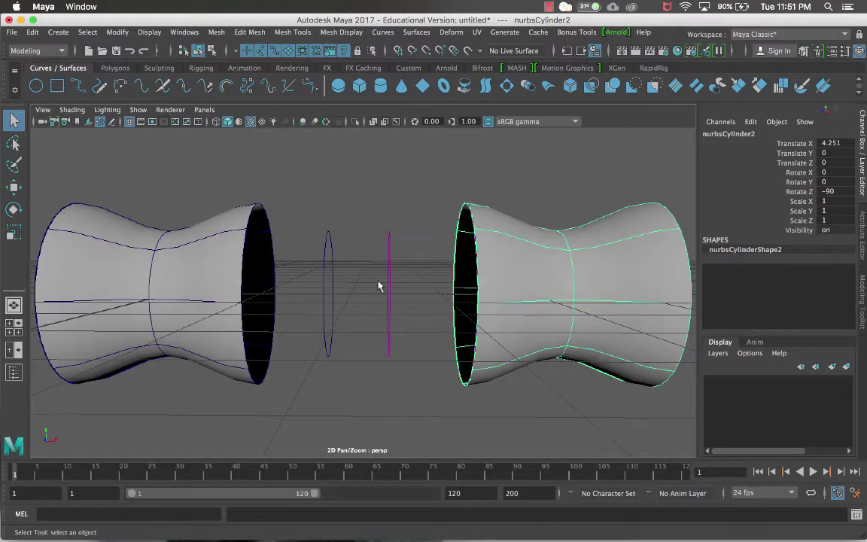
pyautogui.click(245, 240)
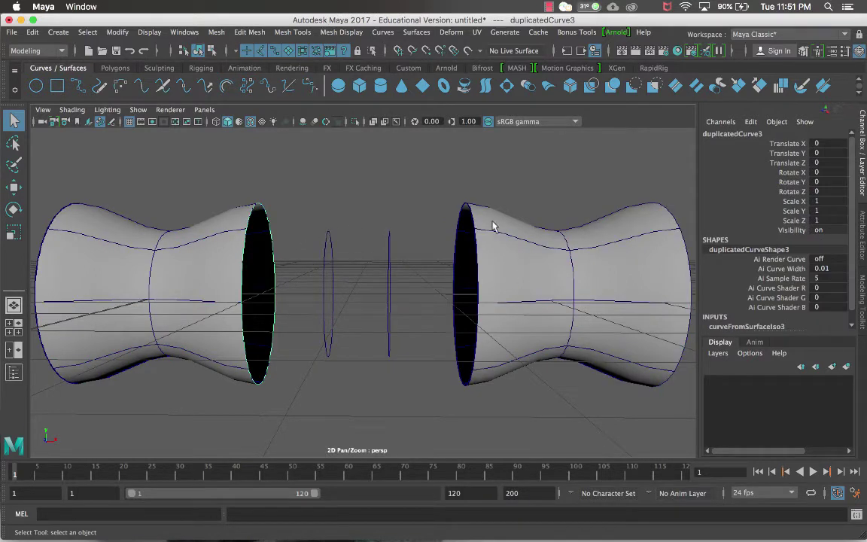
pyautogui.click(312, 229)
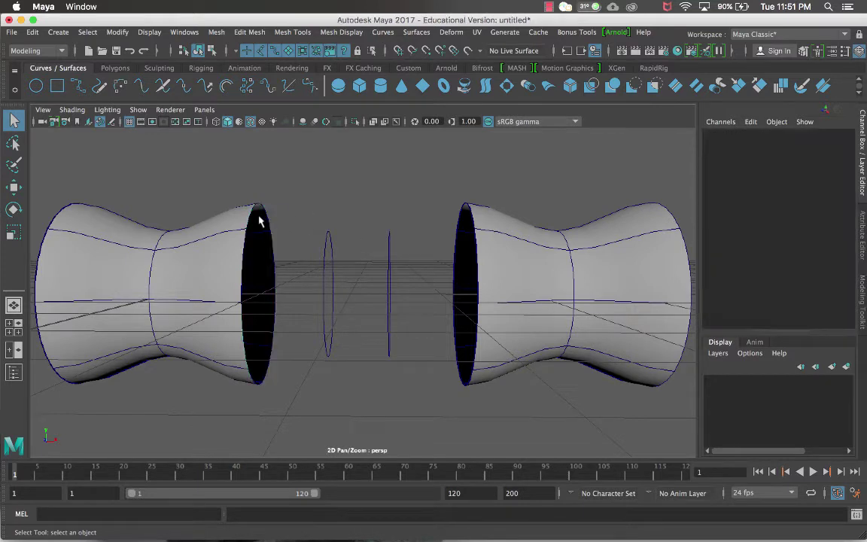
pyautogui.click(255, 218)
pyautogui.click(275, 216)
pyautogui.moveTo(255, 218); pyautogui.dragTo(284, 242)
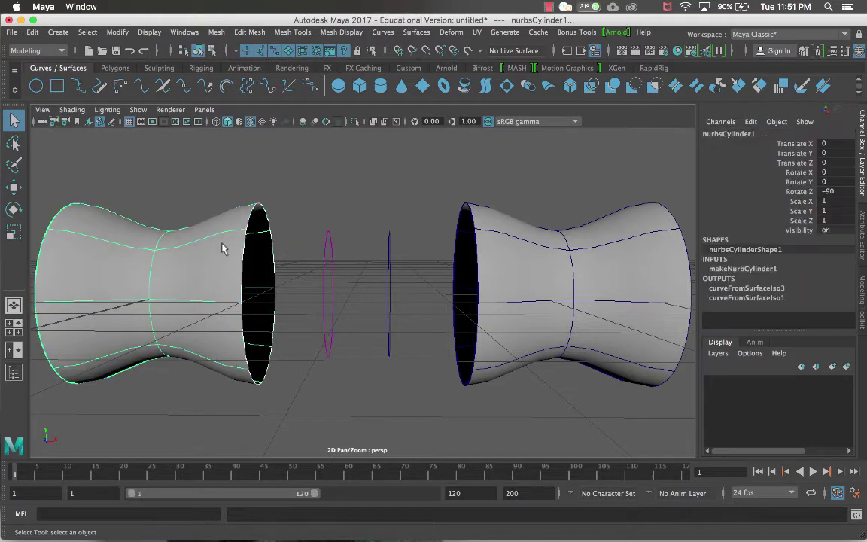
# Loft a surface through the original cylinder's rim curve, the two curves in the gap and the second cylinder's rim curve, in that order.
pyautogui.click(269, 254)
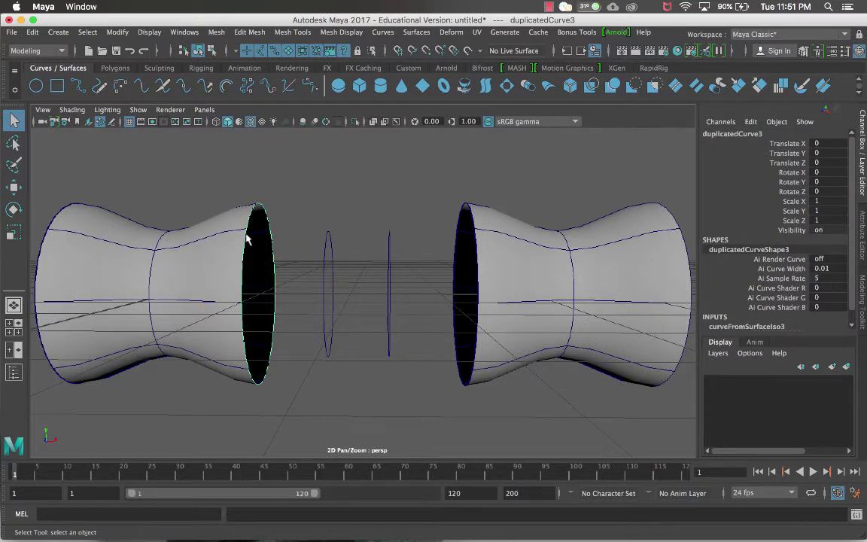
pyautogui.click(327, 247)
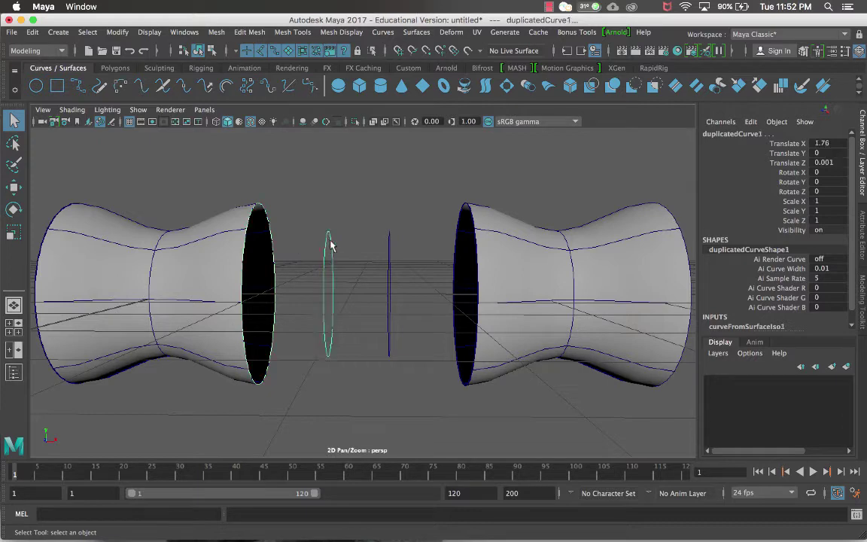
pyautogui.click(389, 255)
pyautogui.click(476, 255)
pyautogui.scroll(-6, 453, 281)
pyautogui.scroll(8, 450, 284)
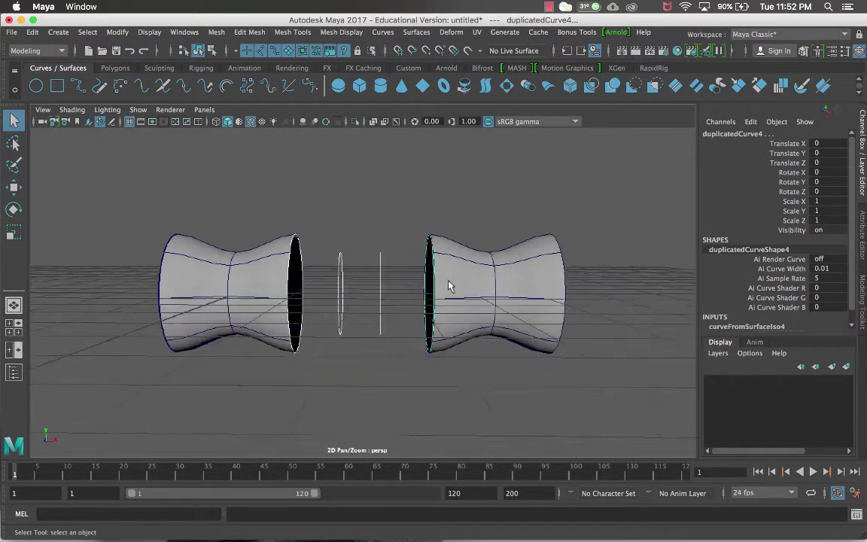
pyautogui.keyDown('alt'); pyautogui.moveTo(447, 287); pyautogui.dragTo(453, 281); pyautogui.keyUp('alt')
pyautogui.scroll(-6, 455, 281)
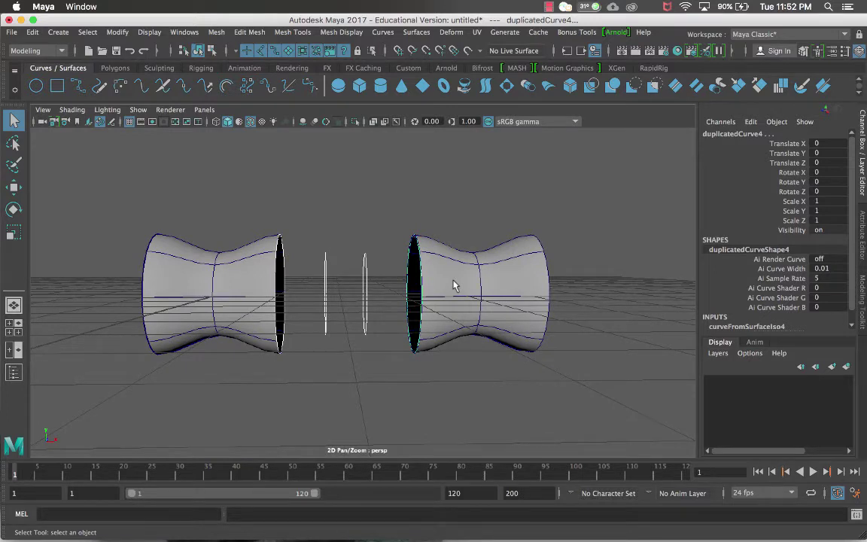
pyautogui.click(415, 33)
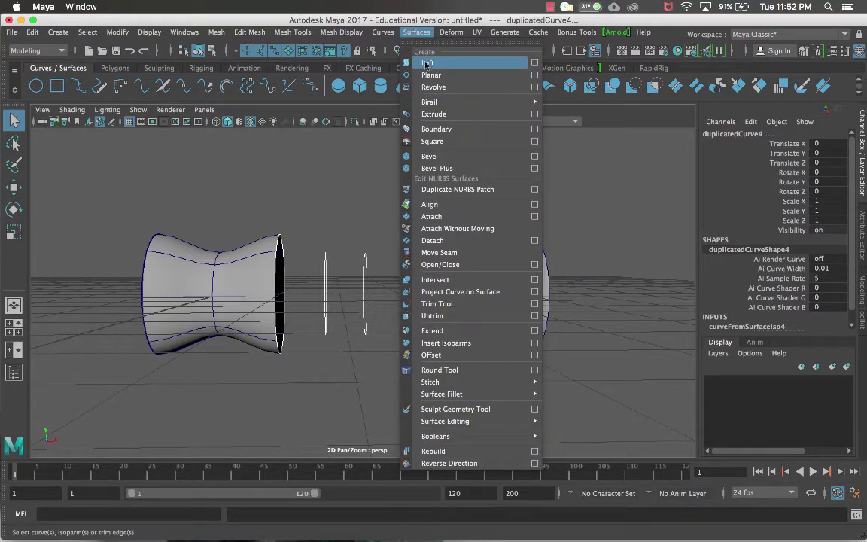
pyautogui.click(426, 63)
# Reverse the surface direction of the lofted surface between the cylinders and deselect it.
pyautogui.scroll(4, 430, 330)
pyautogui.keyDown('alt'); pyautogui.moveTo(433, 331); pyautogui.dragTo(489, 329); pyautogui.keyUp('alt')
pyautogui.scroll(-3, 383, 290)
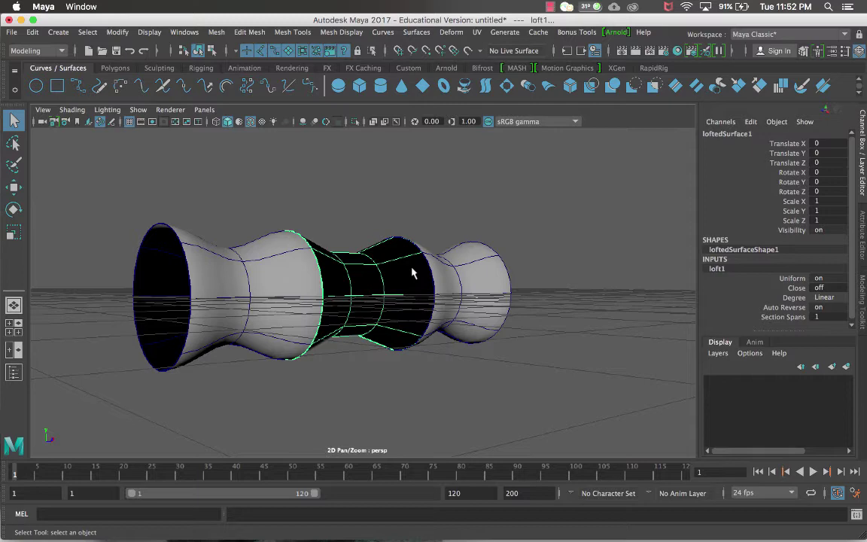
pyautogui.moveTo(273, 224)
pyautogui.keyDown('alt'); pyautogui.mouseDown()
pyautogui.moveTo(256, 226)
pyautogui.moveTo(277, 236)
pyautogui.mouseUp(); pyautogui.keyUp('alt')
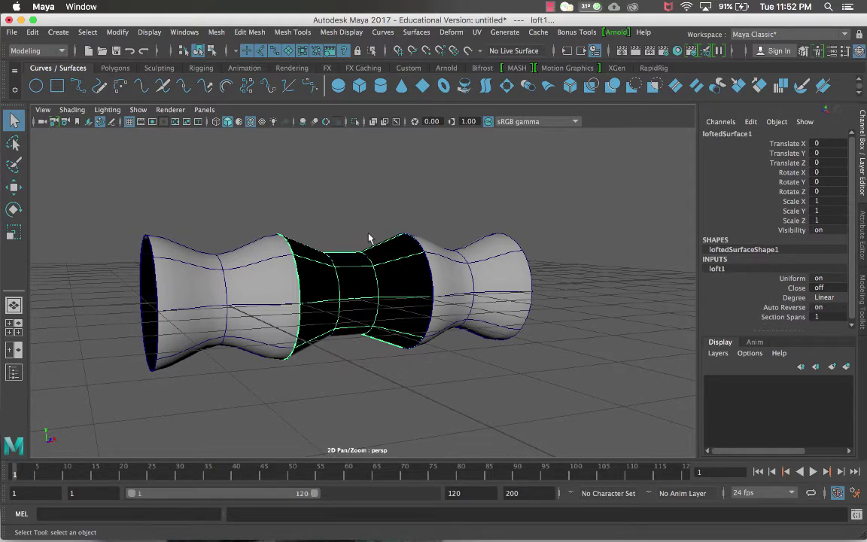
pyautogui.keyDown('alt'); pyautogui.moveTo(306, 231); pyautogui.dragTo(279, 239); pyautogui.keyUp('alt')
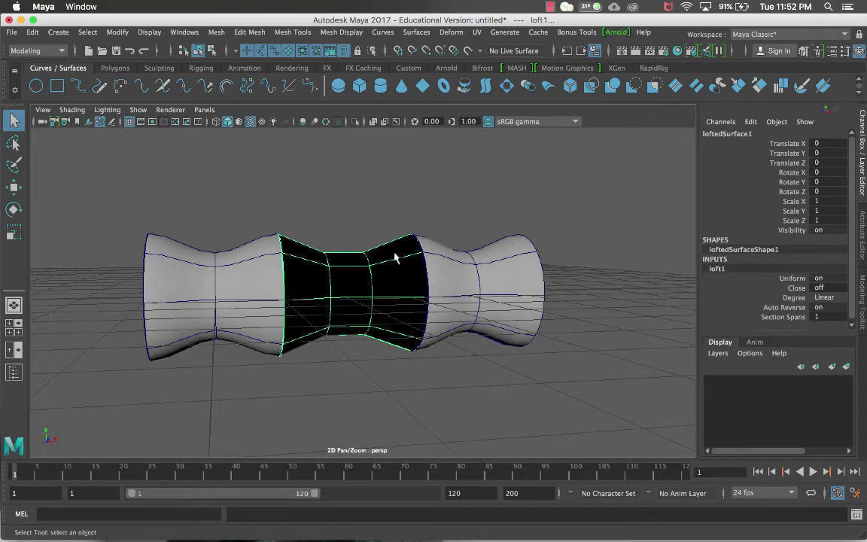
pyautogui.keyDown('alt'); pyautogui.moveTo(267, 215); pyautogui.dragTo(275, 198); pyautogui.keyUp('alt')
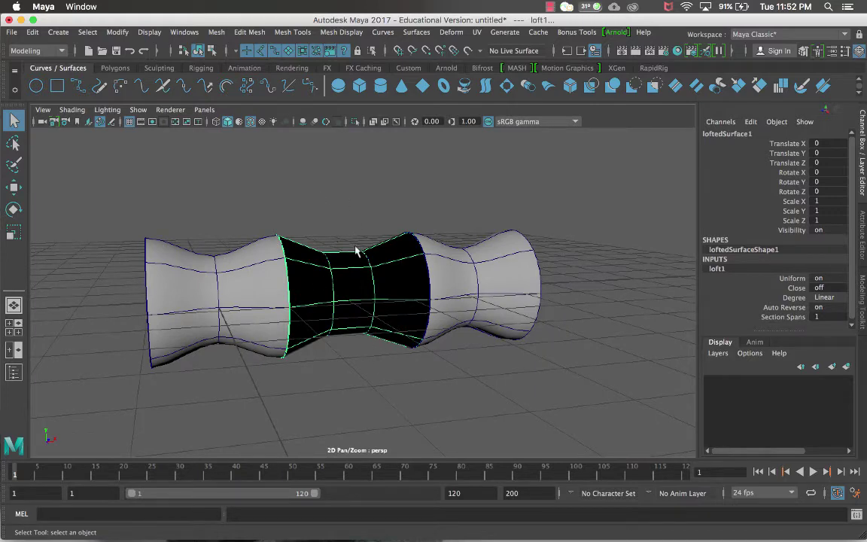
pyautogui.click(417, 32)
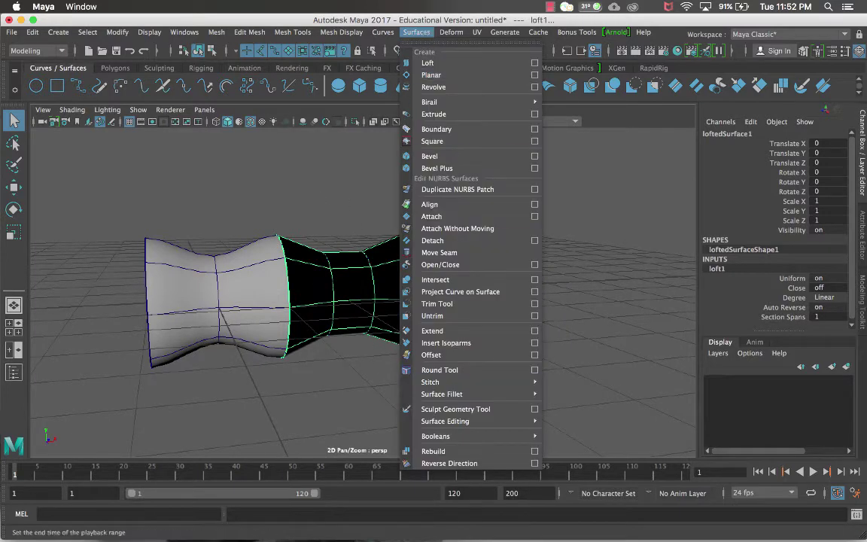
pyautogui.click(462, 463)
pyautogui.click(606, 311)
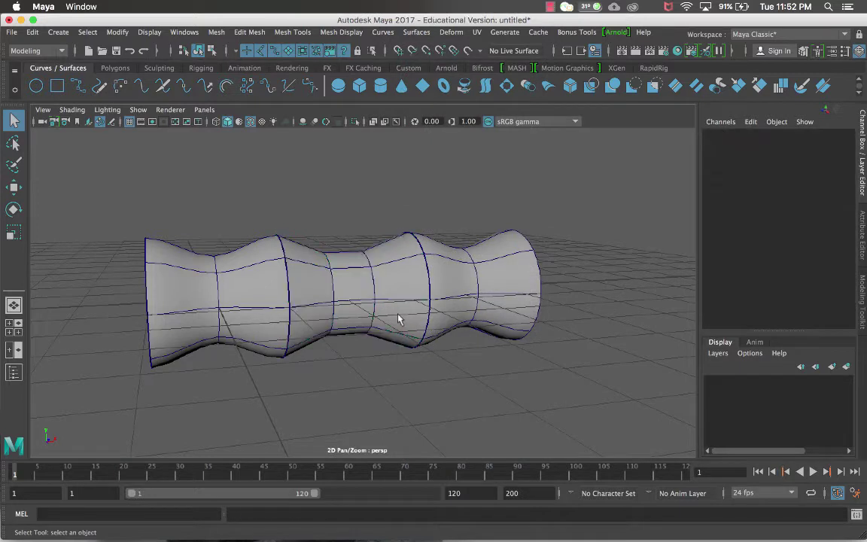
# Raise the original hourglass cylinder to about Translate Y 1.157, bending the attached loft.
pyautogui.scroll(-3, 358, 282)
pyautogui.click(350, 280)
pyautogui.click(298, 282)
pyautogui.click(282, 296)
pyautogui.click(277, 291)
pyautogui.keyDown('alt'); pyautogui.moveTo(377, 310); pyautogui.dragTo(331, 314); pyautogui.keyUp('alt')
pyautogui.press('w')
pyautogui.moveTo(272, 321); pyautogui.dragTo(275, 267)
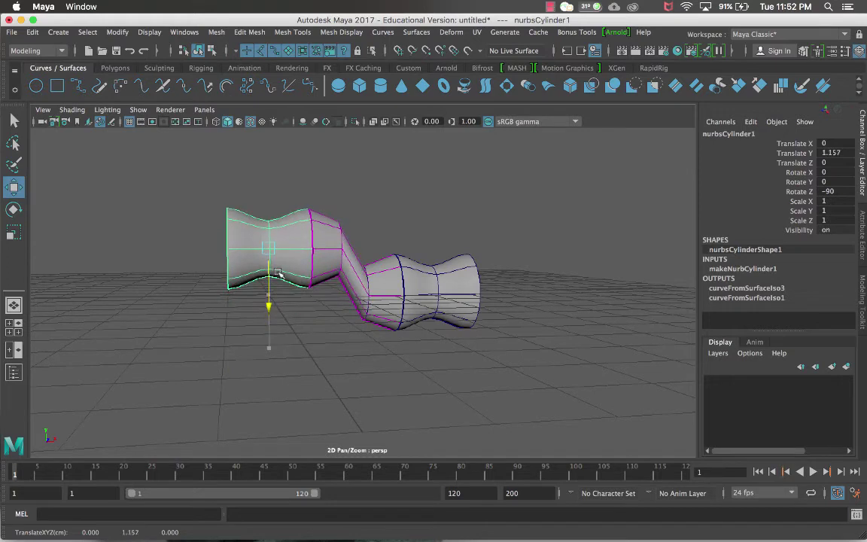
# Try rotating the original cylinder to about Rotate Z -105.87 and undo the rotation.
pyautogui.press('e')
pyautogui.moveTo(220, 215); pyautogui.dragTo(245, 217)
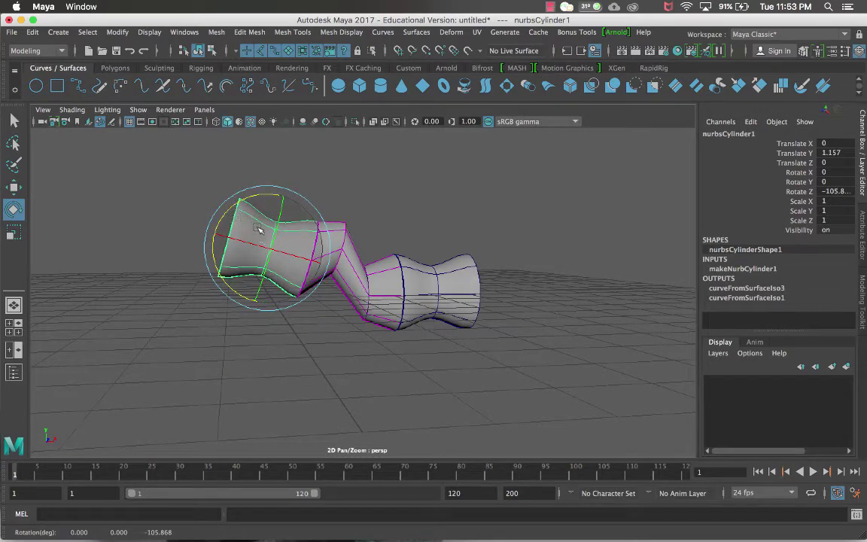
pyautogui.hotkey('ctrl', 'z')
# Lower the original cylinder to about Translate Y -0.907 and rotate it to about Rotate Z -76.02.
pyautogui.press('w')
pyautogui.moveTo(268, 250); pyautogui.dragTo(272, 355)
pyautogui.press('e')
pyautogui.moveTo(273, 289); pyautogui.dragTo(335, 281)
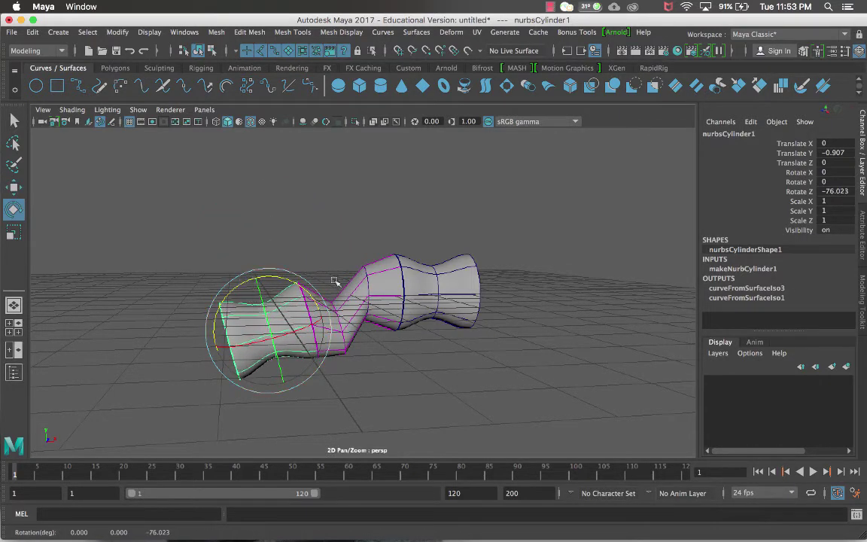
# Move the second cylinder to about Translate X 5.545 and Y 1.802, and rotate it to about Rotate Z -64.5.
pyautogui.click(452, 273)
pyautogui.press('w')
pyautogui.moveTo(431, 316); pyautogui.dragTo(428, 298)
pyautogui.press('e')
pyautogui.press('w')
pyautogui.moveTo(459, 234); pyautogui.dragTo(511, 286)
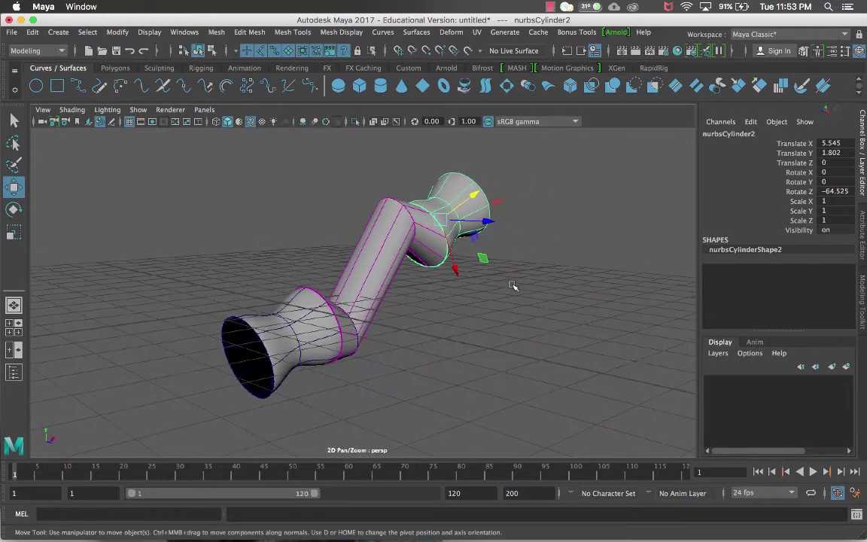
# Try moving the second cylinder about 1.545 units along Z and undo the move.
pyautogui.keyDown('alt'); pyautogui.moveTo(470, 239); pyautogui.dragTo(493, 267); pyautogui.keyUp('alt')
pyautogui.moveTo(473, 202); pyautogui.dragTo(506, 257)
pyautogui.hotkey('ctrl', 'z')
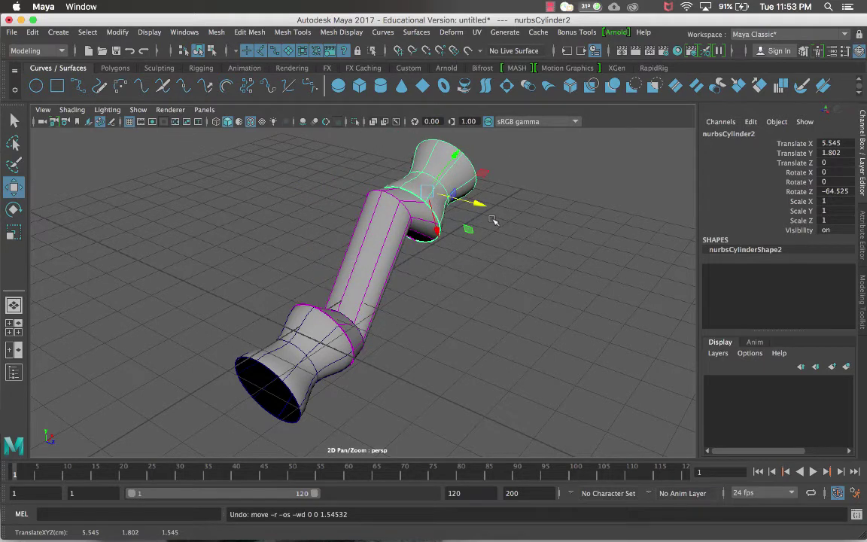
# Select the edge isoparm around the outer open end of the second NURBS cylinder.
pyautogui.click(462, 310)
pyautogui.keyDown('alt'); pyautogui.moveTo(462, 309); pyautogui.dragTo(480, 311); pyautogui.keyUp('alt')
pyautogui.moveTo(419, 311)
pyautogui.keyDown('alt'); pyautogui.mouseDown()
pyautogui.moveTo(256, 294)
pyautogui.moveTo(277, 291)
pyautogui.moveTo(220, 303)
pyautogui.moveTo(413, 291)
pyautogui.moveTo(413, 303)
pyautogui.mouseUp(); pyautogui.keyUp('alt')
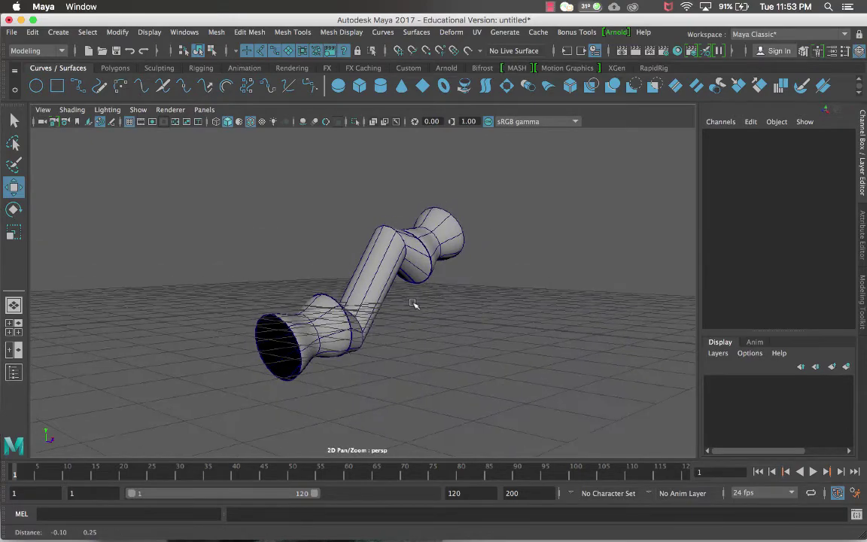
pyautogui.scroll(5, 413, 303)
pyautogui.keyDown('alt'); pyautogui.moveTo(406, 309); pyautogui.dragTo(380, 318, button='middle'); pyautogui.keyUp('alt')
pyautogui.keyDown('alt'); pyautogui.moveTo(345, 326); pyautogui.dragTo(206, 327); pyautogui.keyUp('alt')
pyautogui.click(390, 254)
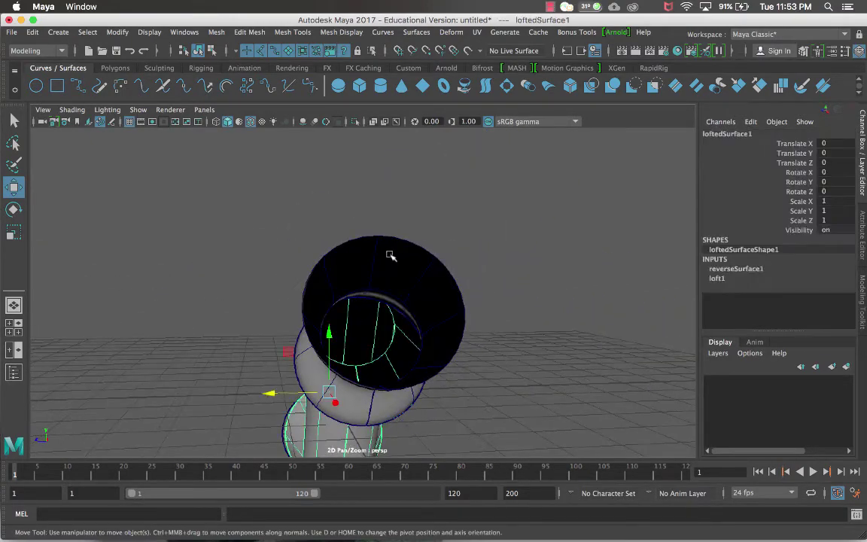
pyautogui.click(387, 257)
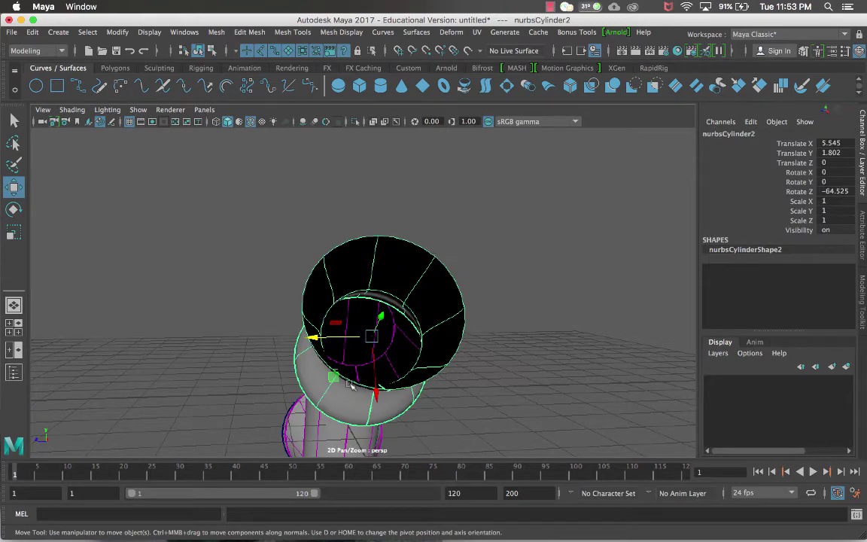
pyautogui.moveTo(394, 271); pyautogui.dragTo(394, 232, button='right')
pyautogui.keyDown('alt'); pyautogui.moveTo(394, 235); pyautogui.dragTo(467, 239); pyautogui.keyUp('alt')
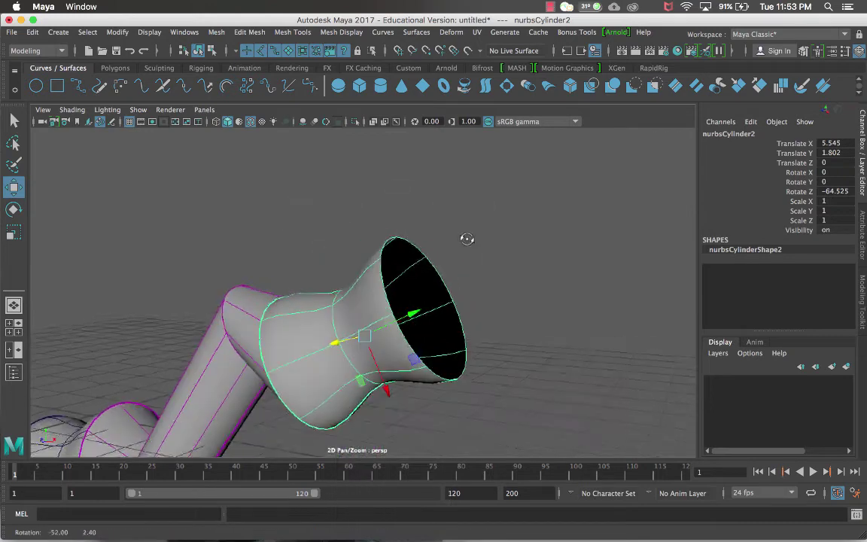
pyautogui.moveTo(359, 241); pyautogui.dragTo(357, 182, button='right')
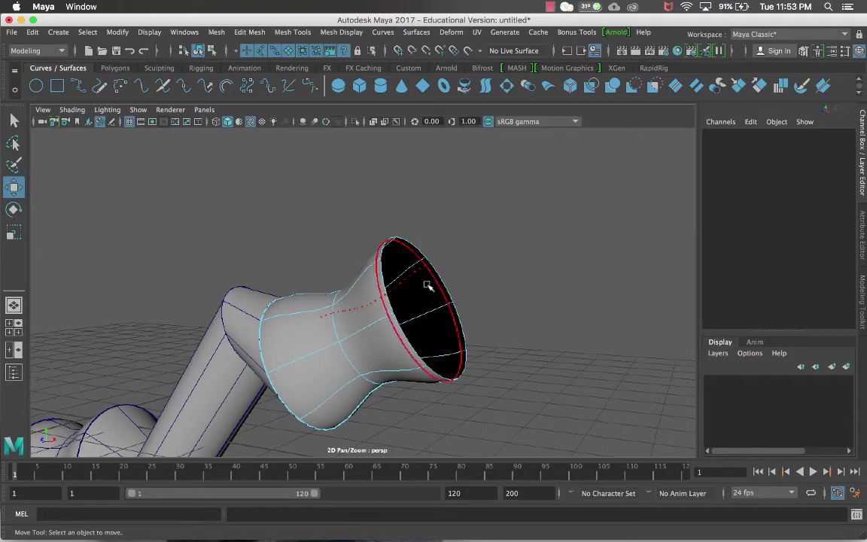
pyautogui.click(429, 253)
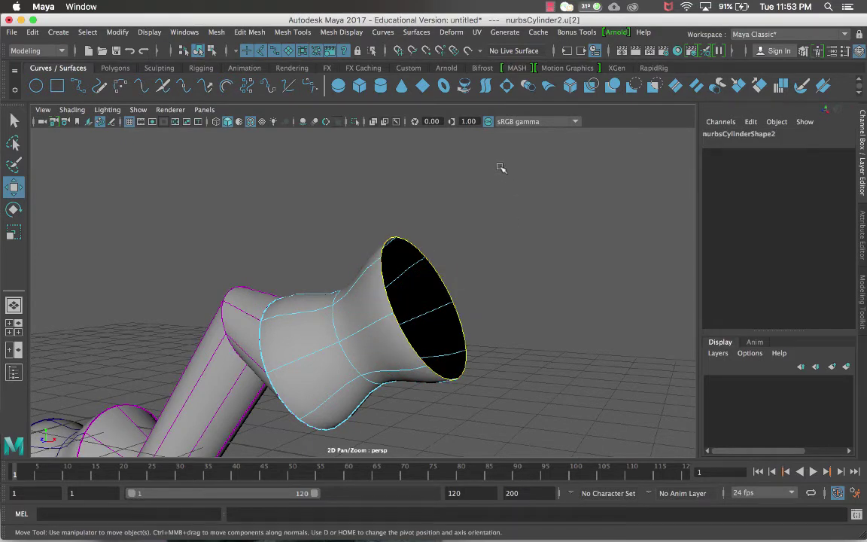
# Create a planar surface from the selected isoparm to cap the second cylinder's open end.
pyautogui.click(410, 34)
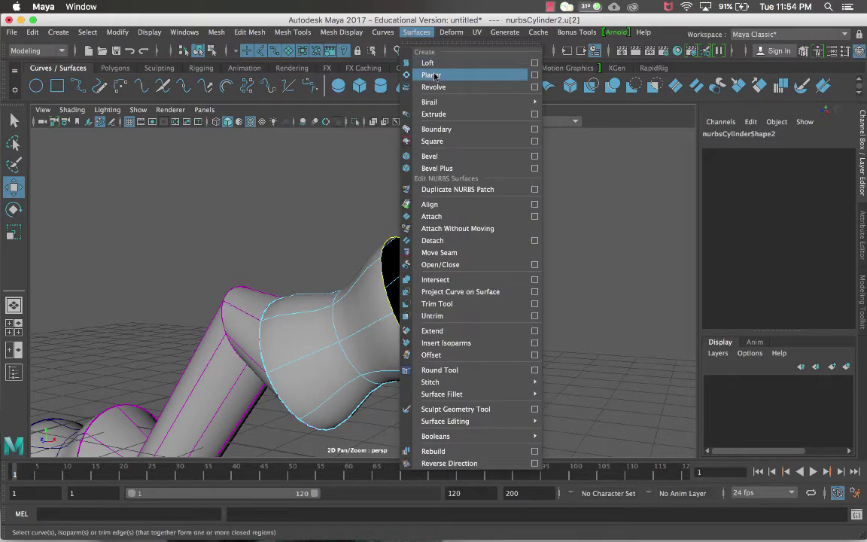
pyautogui.click(431, 76)
pyautogui.scroll(-5, 380, 255)
pyautogui.keyDown('alt'); pyautogui.moveTo(380, 254); pyautogui.dragTo(346, 260); pyautogui.keyUp('alt')
pyautogui.scroll(5, 346, 261)
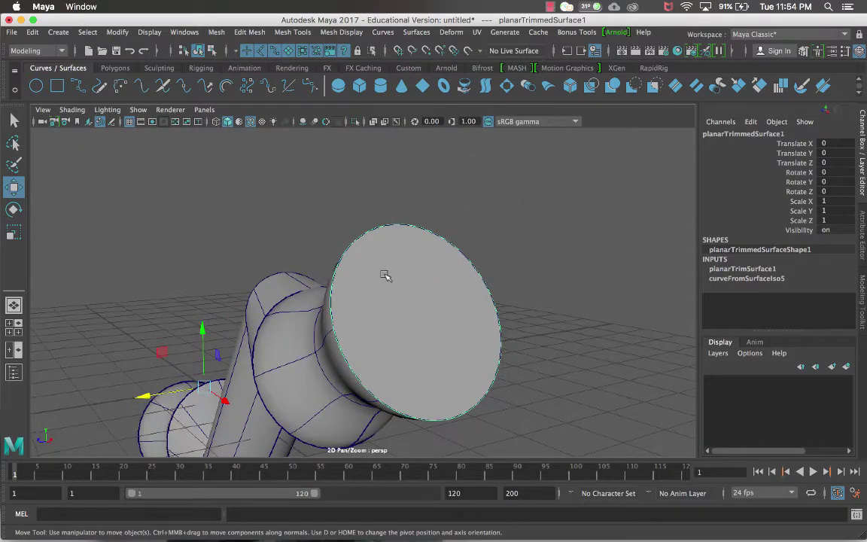
pyautogui.keyDown('alt'); pyautogui.moveTo(385, 275); pyautogui.dragTo(351, 319); pyautogui.keyUp('alt')
pyautogui.keyDown('alt'); pyautogui.moveTo(456, 266); pyautogui.dragTo(429, 236); pyautogui.keyUp('alt')
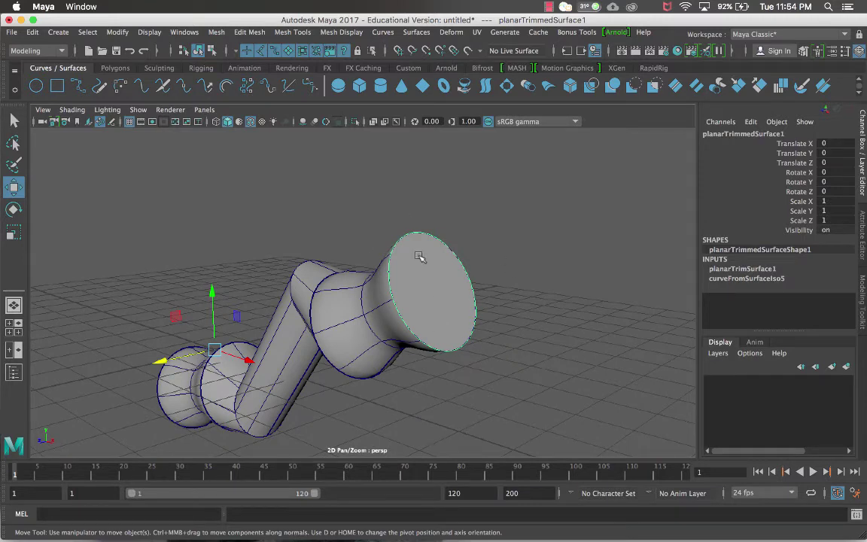
# Delete the planar cap from the second cylinder's outer end.
pyautogui.click(499, 248)
pyautogui.click(444, 273)
pyautogui.press('Delete')
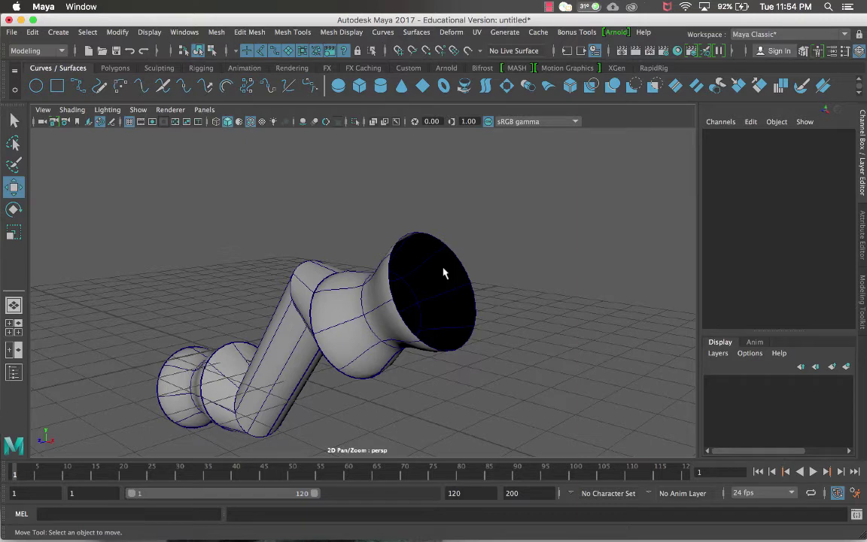
# Select both NURBS cylinders and the lofted surface between them together.
pyautogui.click(322, 280)
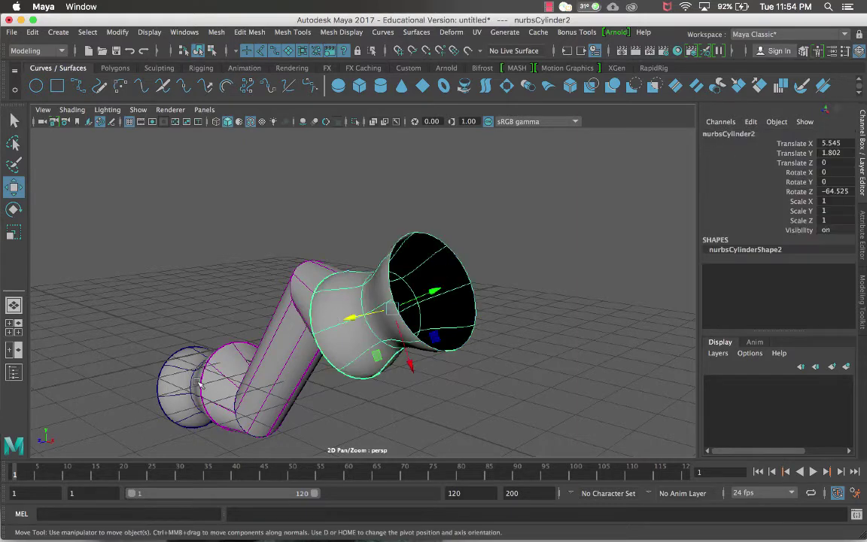
pyautogui.click(174, 344)
pyautogui.click(272, 335)
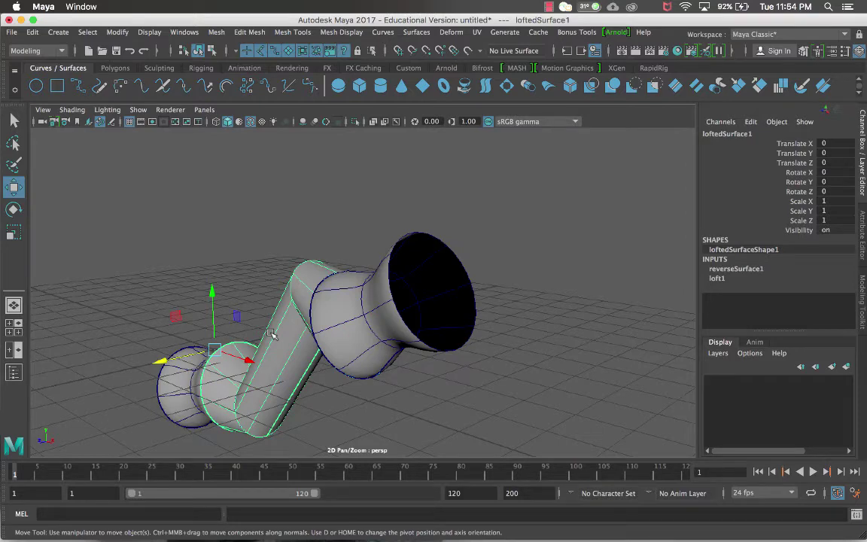
pyautogui.scroll(-3, 464, 323)
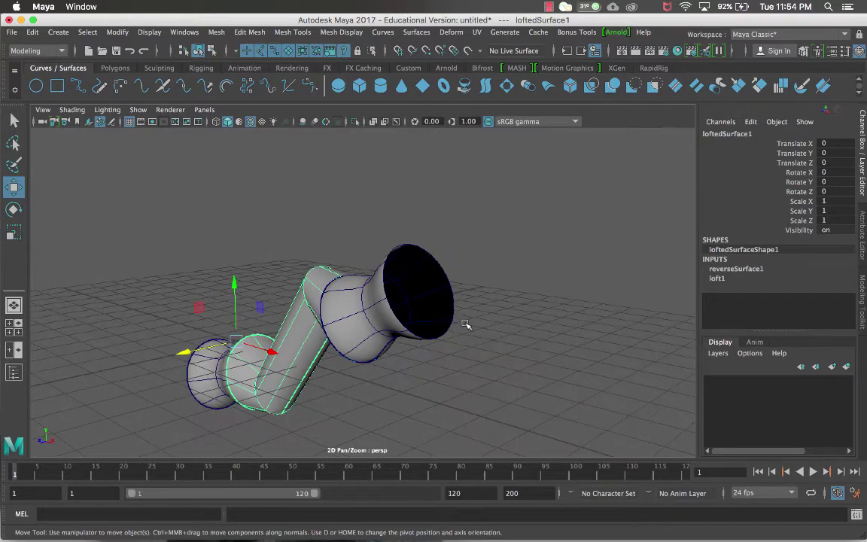
pyautogui.keyDown('alt'); pyautogui.moveTo(464, 324); pyautogui.dragTo(529, 321); pyautogui.keyUp('alt')
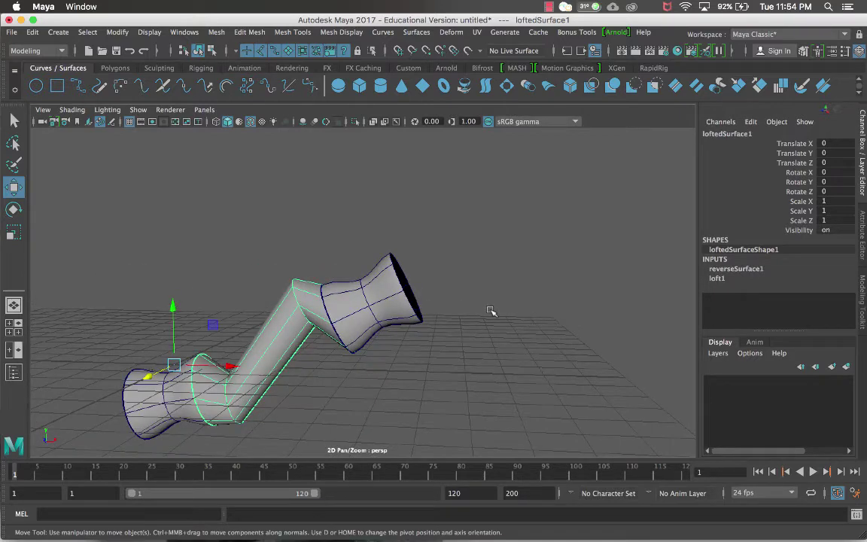
pyautogui.press('q')
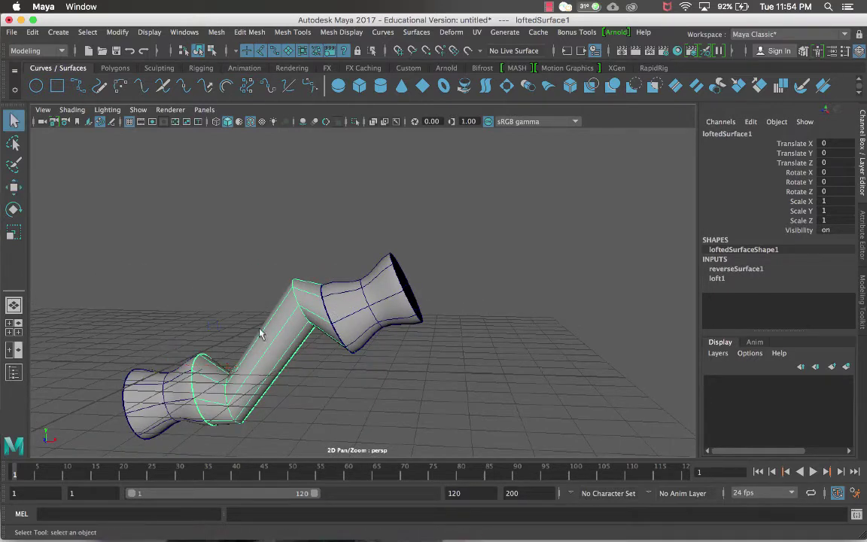
pyautogui.click(164, 387)
pyautogui.click(272, 316)
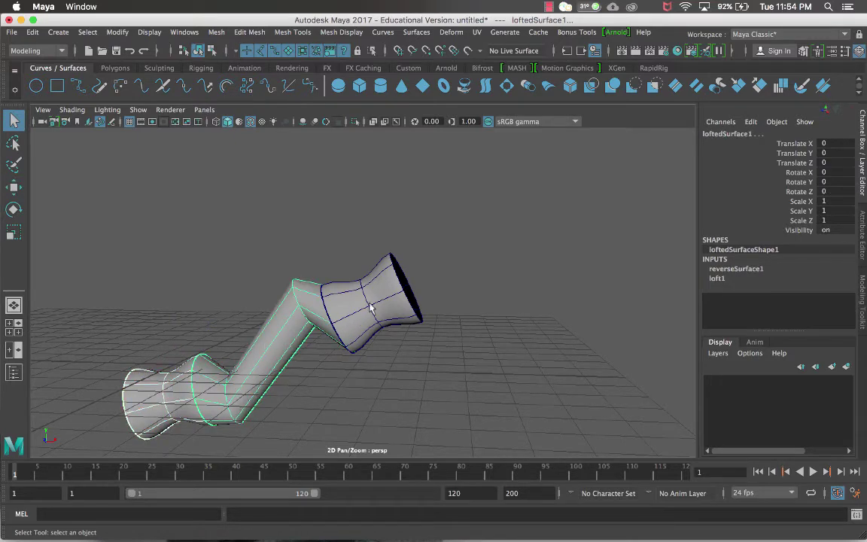
pyautogui.click(376, 304)
pyautogui.keyDown('alt'); pyautogui.moveTo(260, 275); pyautogui.dragTo(307, 308); pyautogui.keyUp('alt')
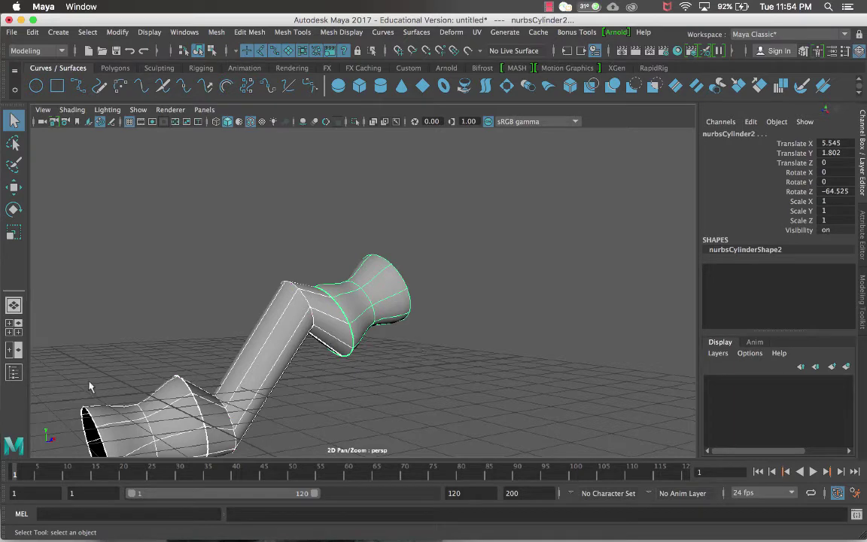
pyautogui.click(199, 337)
pyautogui.click(335, 285)
pyautogui.click(385, 296)
pyautogui.keyDown('alt'); pyautogui.moveTo(336, 336); pyautogui.dragTo(416, 273, button='middle'); pyautogui.keyUp('alt')
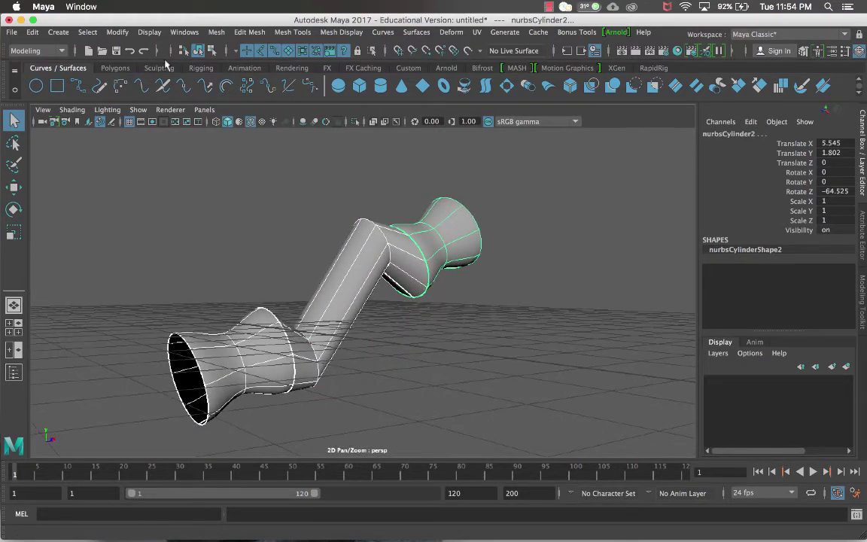
# Convert the selected NURBS surfaces to polygons using the Control points tessellation method.
pyautogui.click(119, 32)
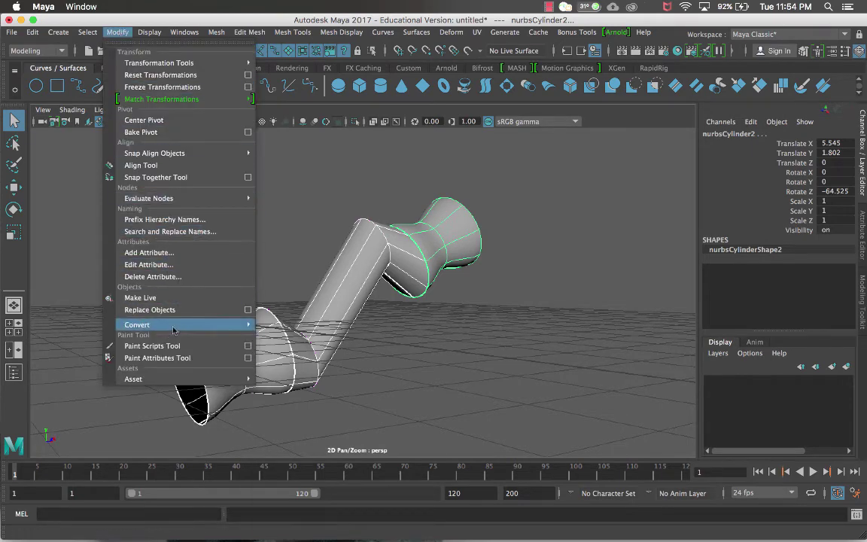
pyautogui.moveTo(173, 327)
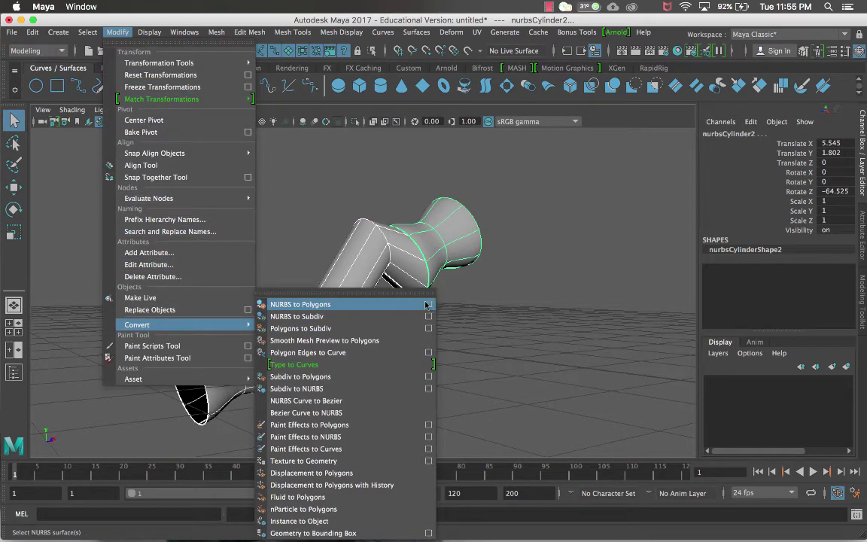
pyautogui.click(427, 304)
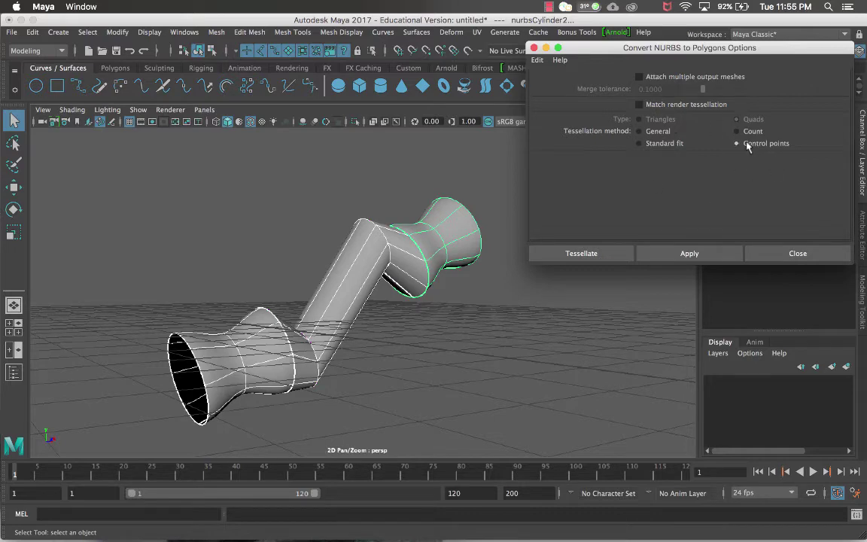
pyautogui.click(582, 256)
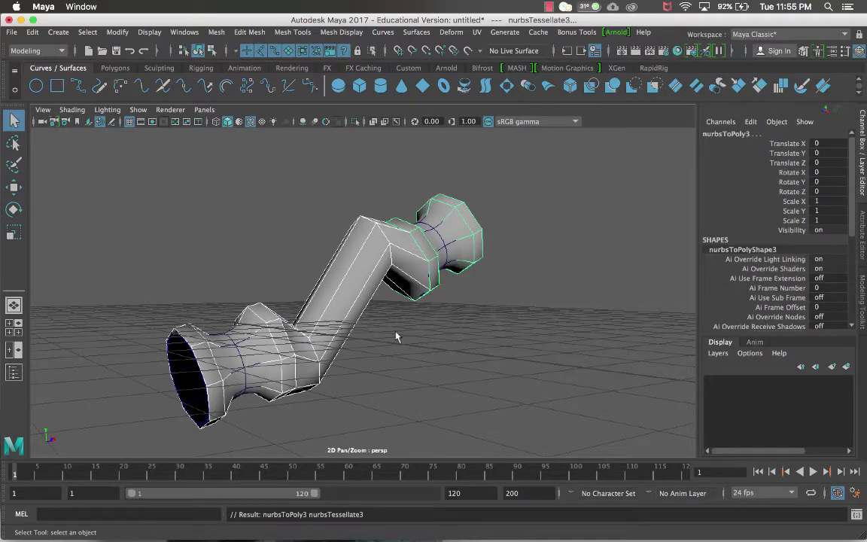
# Move the converted polygon meshes to about Translate Z 5.255 and display them with smooth mesh preview.
pyautogui.press('w')
pyautogui.moveTo(356, 354)
pyautogui.keyDown('alt'); pyautogui.mouseDown()
pyautogui.moveTo(310, 376)
pyautogui.moveTo(359, 364)
pyautogui.mouseUp(); pyautogui.keyUp('alt')
pyautogui.moveTo(276, 362); pyautogui.dragTo(509, 383)
pyautogui.keyDown('alt'); pyautogui.moveTo(533, 325); pyautogui.dragTo(517, 258, button='middle'); pyautogui.keyUp('alt')
pyautogui.keyDown('alt'); pyautogui.moveTo(518, 258); pyautogui.dragTo(545, 273); pyautogui.keyUp('alt')
pyautogui.press('3')
pyautogui.click(519, 280)
pyautogui.keyDown('alt'); pyautogui.moveTo(419, 235); pyautogui.dragTo(367, 247); pyautogui.keyUp('alt')
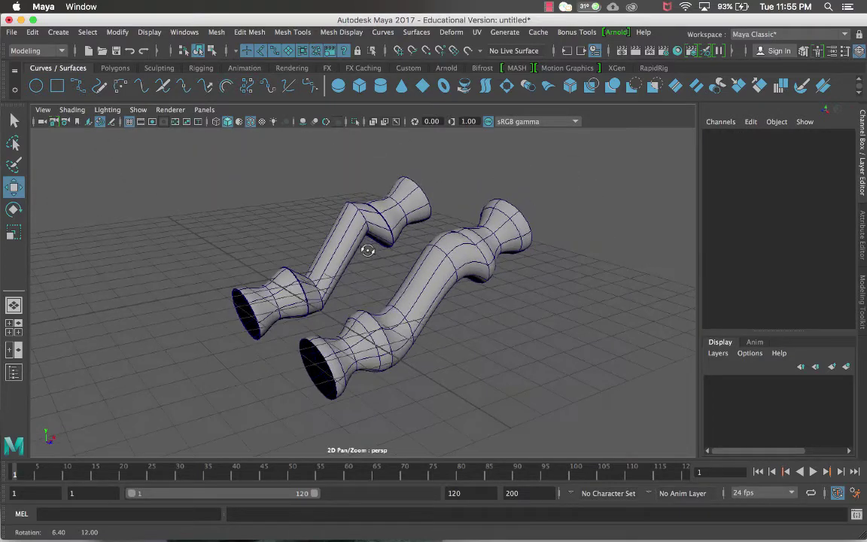
# Try moving the second NURBS cylinder and shifting the original one about -1.247 units along its local X, undoing each move.
pyautogui.click(402, 209)
pyautogui.moveTo(404, 207); pyautogui.dragTo(374, 225)
pyautogui.press('super+z')
pyautogui.click(268, 307)
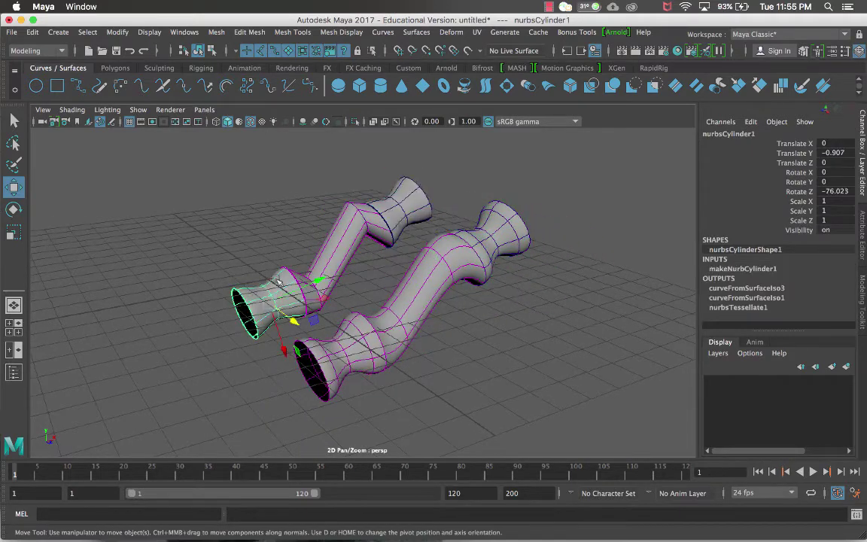
pyautogui.moveTo(274, 336); pyautogui.dragTo(273, 302)
pyautogui.press('super+z')
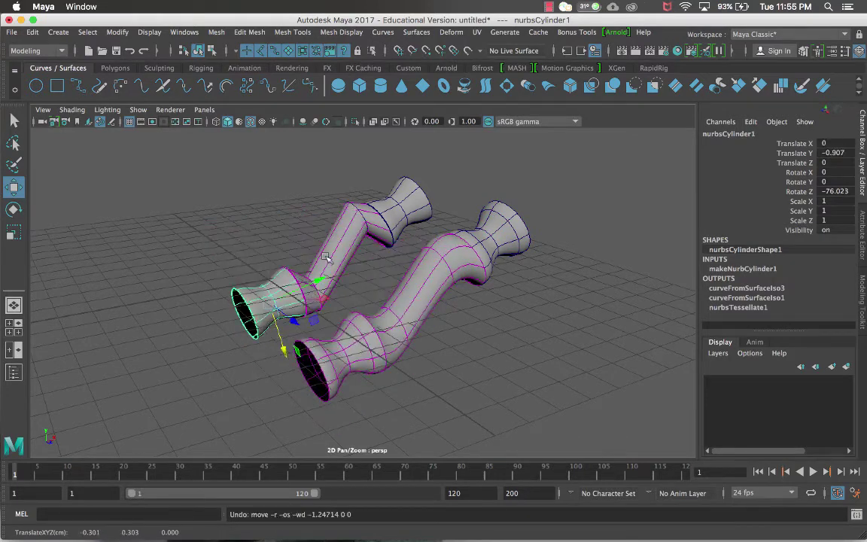
# Try moving the NURBS lofted surface away from the cylinders and undo the move and the selections around it.
pyautogui.click(355, 245)
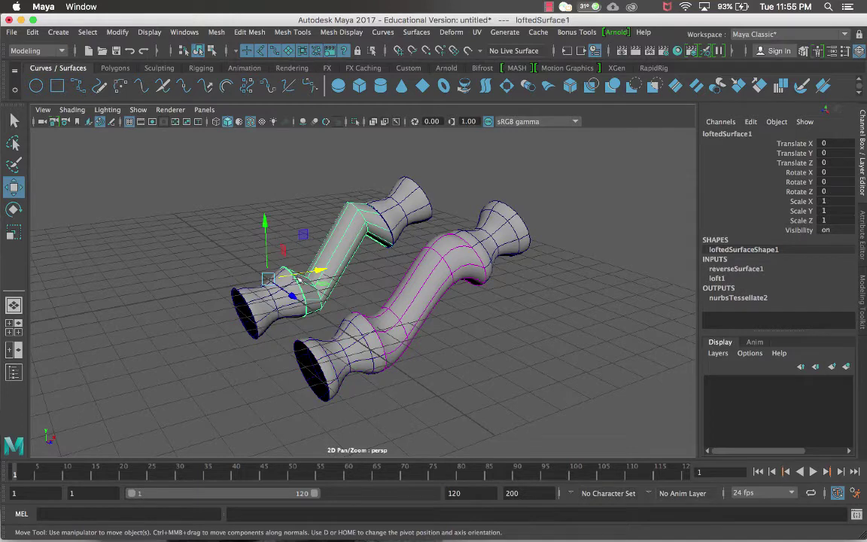
pyautogui.moveTo(290, 297); pyautogui.dragTo(431, 295)
pyautogui.press('super+z')
pyautogui.click(494, 230)
pyautogui.click(528, 258)
pyautogui.click(444, 320)
pyautogui.press('super+z')
pyautogui.press('super+z')
# Try raising the original cylinder's polygon copy about 0.194 units along Y and undo the move.
pyautogui.press('super+z')
pyautogui.press('super+z')
pyautogui.press('super+z')
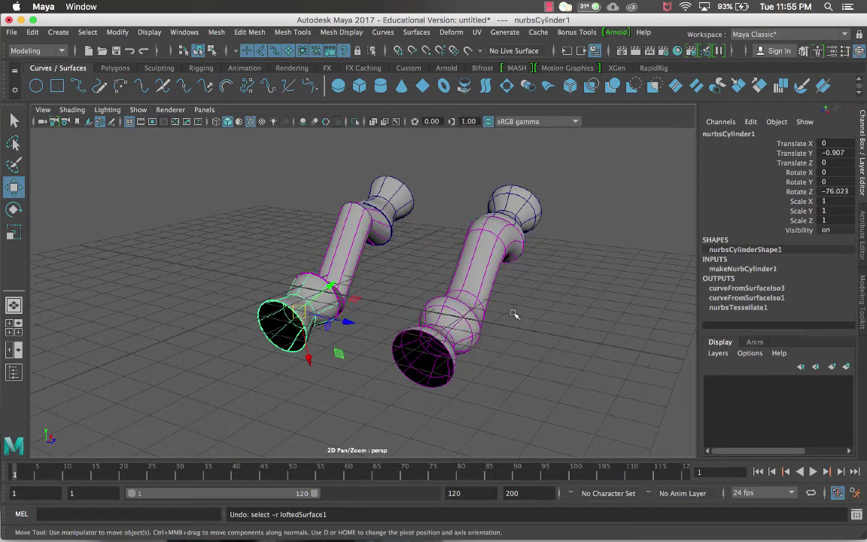
pyautogui.click(468, 294)
pyautogui.keyDown('alt'); pyautogui.moveTo(528, 293); pyautogui.dragTo(438, 284); pyautogui.keyUp('alt')
pyautogui.moveTo(282, 256); pyautogui.dragTo(249, 210)
pyautogui.press('super+z')
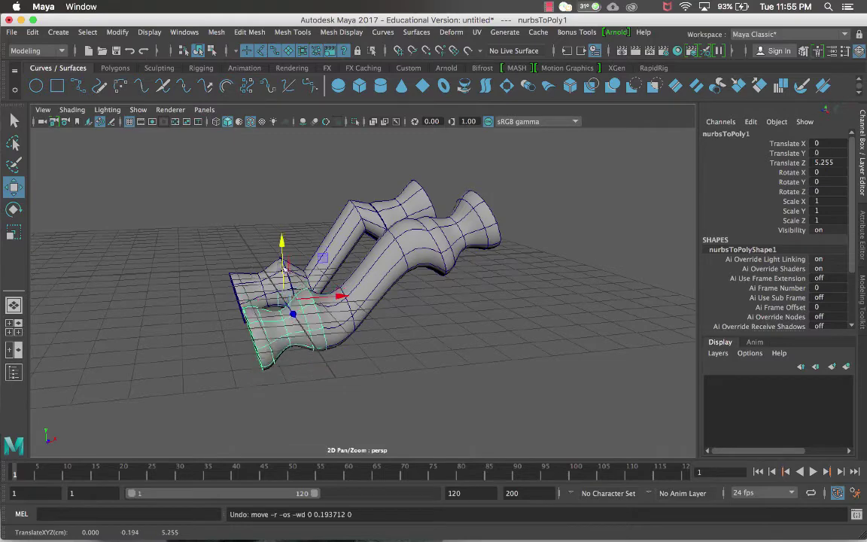
pyautogui.scroll(8, 297, 295)
pyautogui.keyDown('alt'); pyautogui.moveTo(292, 307); pyautogui.dragTo(334, 287); pyautogui.keyUp('alt')
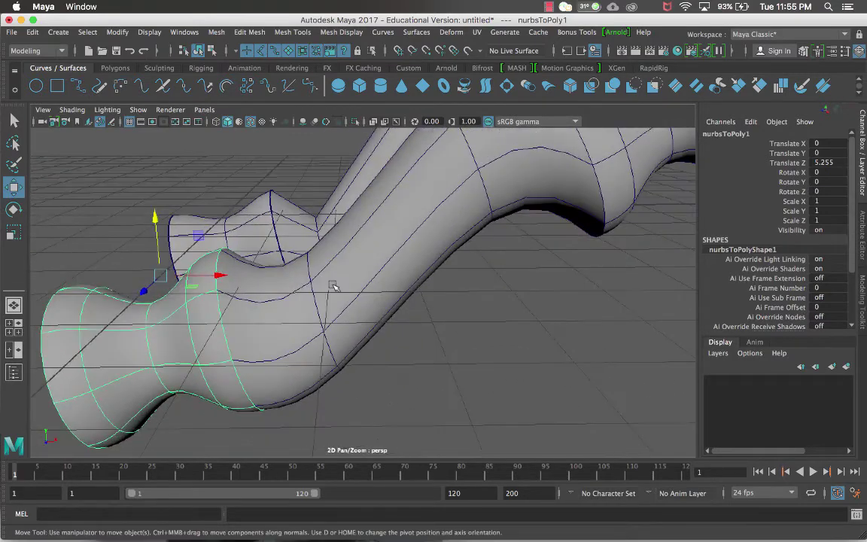
pyautogui.scroll(-5, 309, 257)
pyautogui.keyDown('alt'); pyautogui.moveTo(274, 257); pyautogui.dragTo(472, 269); pyautogui.keyUp('alt')
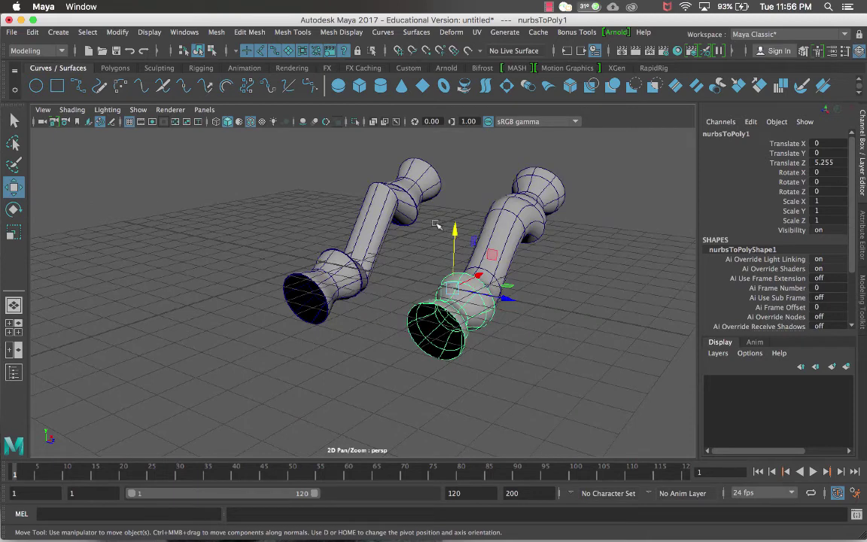
# Select both original NURBS cylinders and the lofted surface between them, and open the NURBS to Polygons conversion options.
pyautogui.scroll(-6, 452, 216)
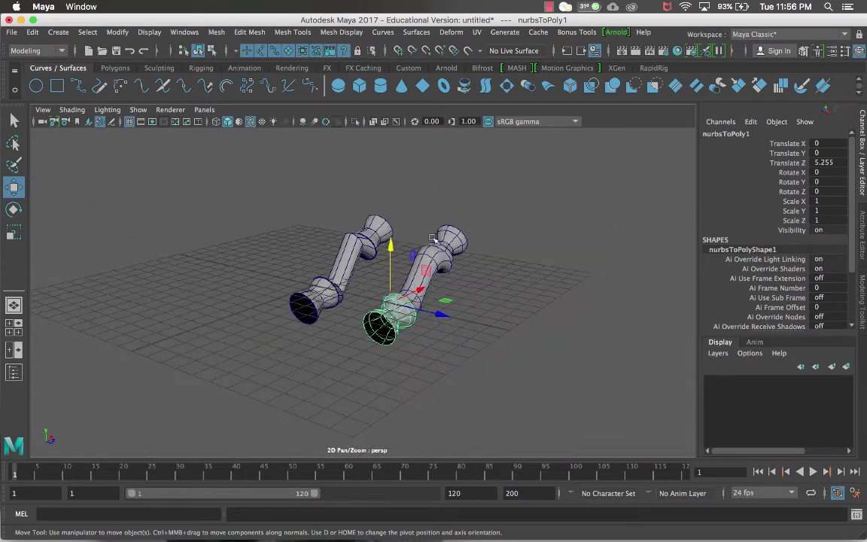
pyautogui.press('q')
pyautogui.click(298, 259)
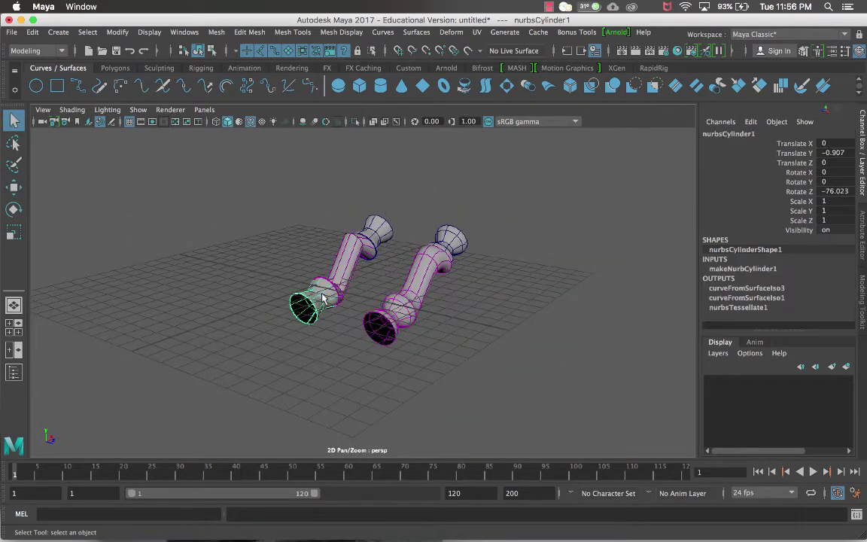
pyautogui.click(342, 219)
pyautogui.scroll(5, 362, 220)
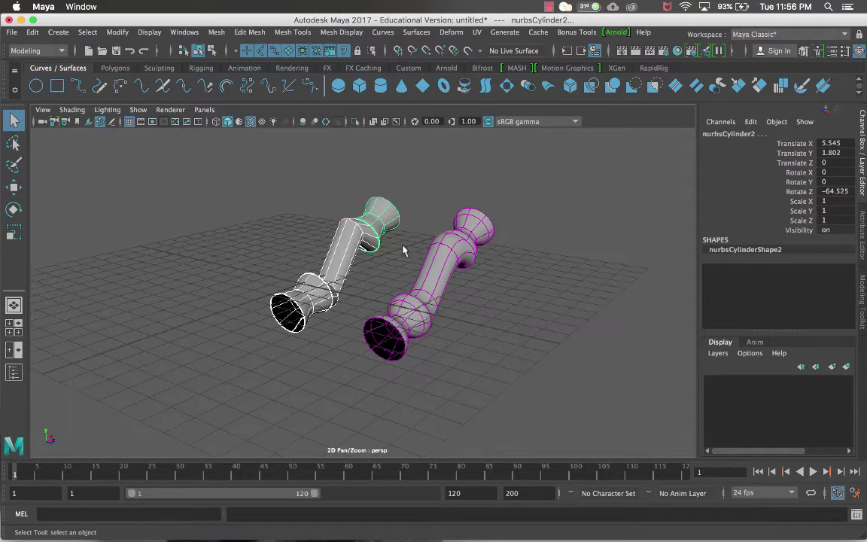
pyautogui.keyDown('alt'); pyautogui.moveTo(409, 247); pyautogui.dragTo(410, 251, button='middle'); pyautogui.keyUp('alt')
pyautogui.keyDown('alt'); pyautogui.moveTo(410, 251); pyautogui.dragTo(410, 246); pyautogui.keyUp('alt')
pyautogui.keyDown('alt'); pyautogui.moveTo(410, 247); pyautogui.dragTo(408, 249, button='middle'); pyautogui.keyUp('alt')
pyautogui.keyDown('alt'); pyautogui.moveTo(408, 249); pyautogui.dragTo(371, 230); pyautogui.keyUp('alt')
pyautogui.click(117, 31)
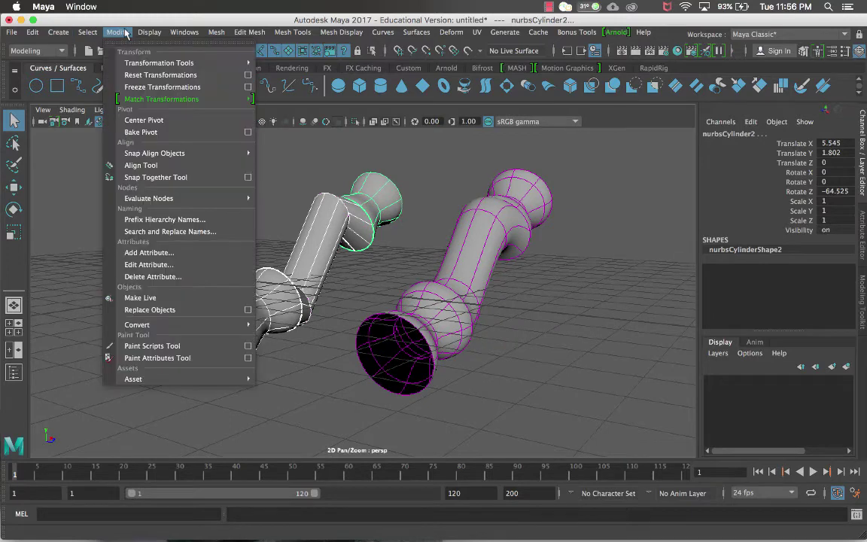
pyautogui.moveTo(181, 325)
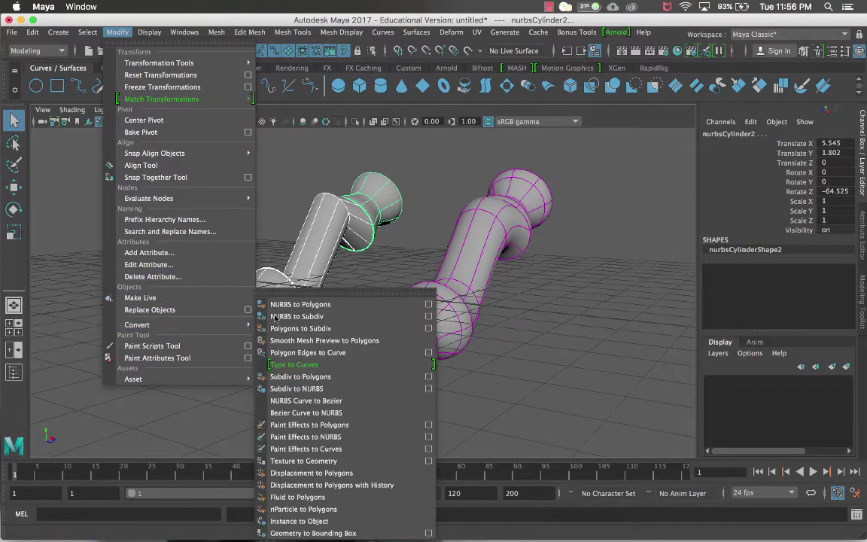
pyautogui.click(429, 305)
# Convert the selected surfaces with Attach multiple output meshes enabled, using General quad tessellation with 3 iso params per span in U and V.
pyautogui.moveTo(642, 51); pyautogui.dragTo(501, 61)
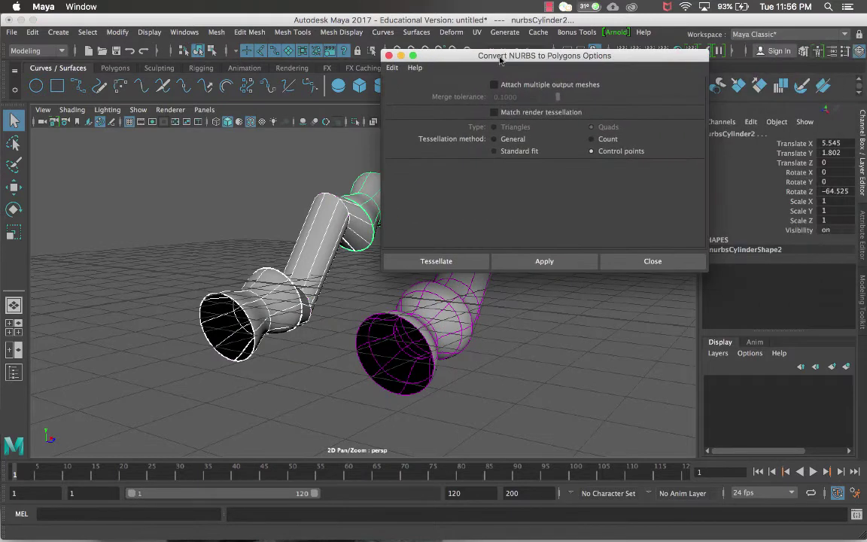
pyautogui.click(542, 88)
pyautogui.click(539, 87)
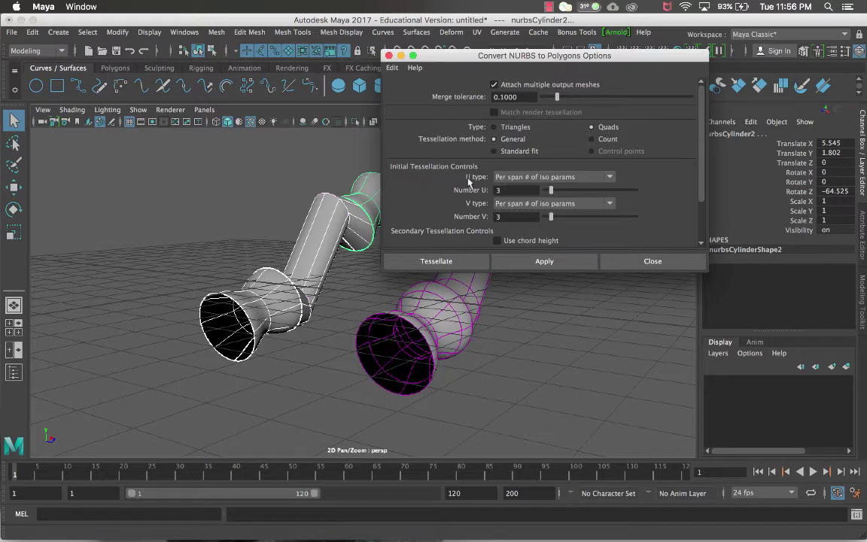
pyautogui.click(516, 179)
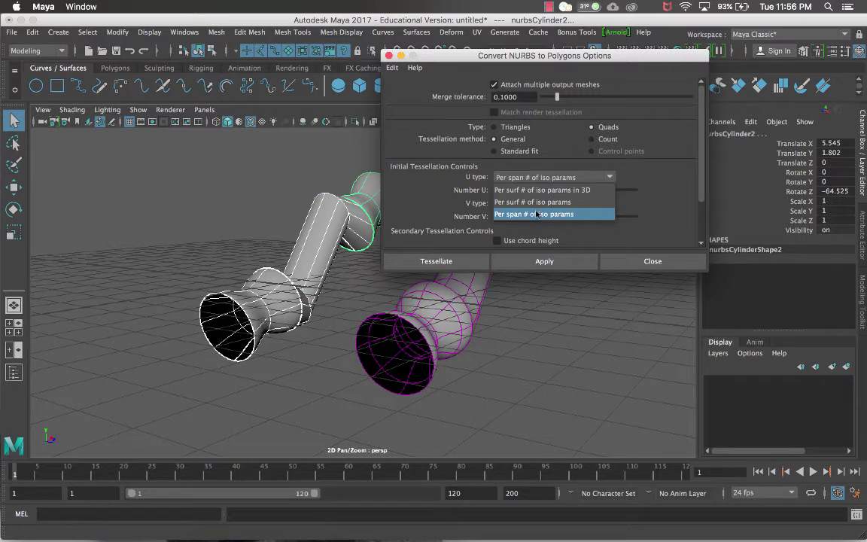
pyautogui.click(623, 195)
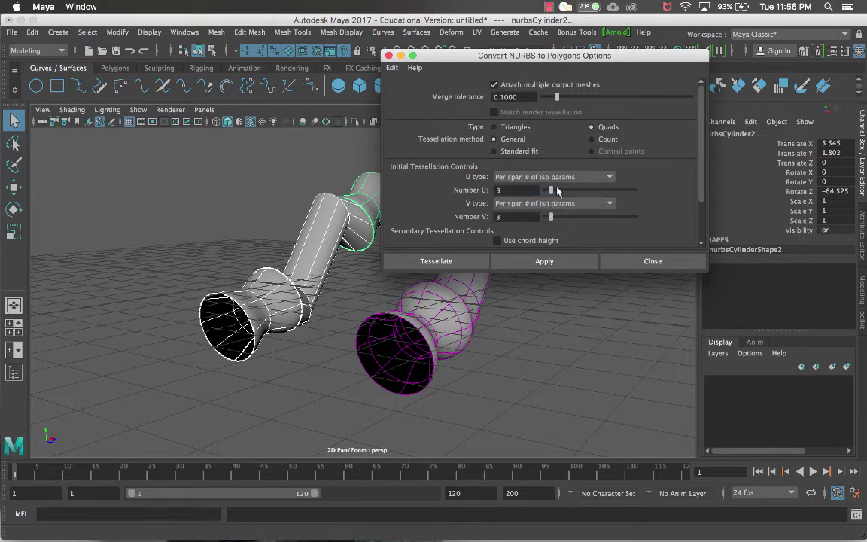
pyautogui.click(482, 260)
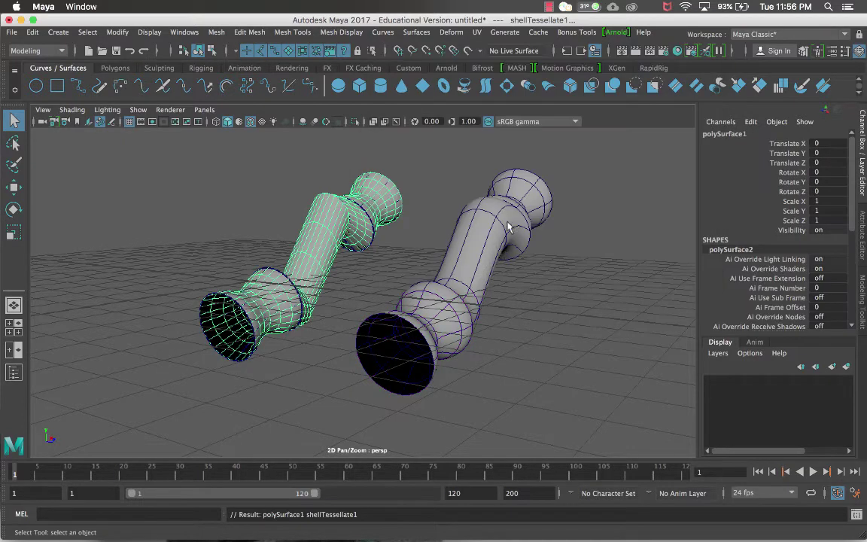
# Move the attached polygon mesh to about Translate Z 9.426, beyond the separately converted meshes, and clear the selection.
pyautogui.press('w')
pyautogui.scroll(-5, 295, 278)
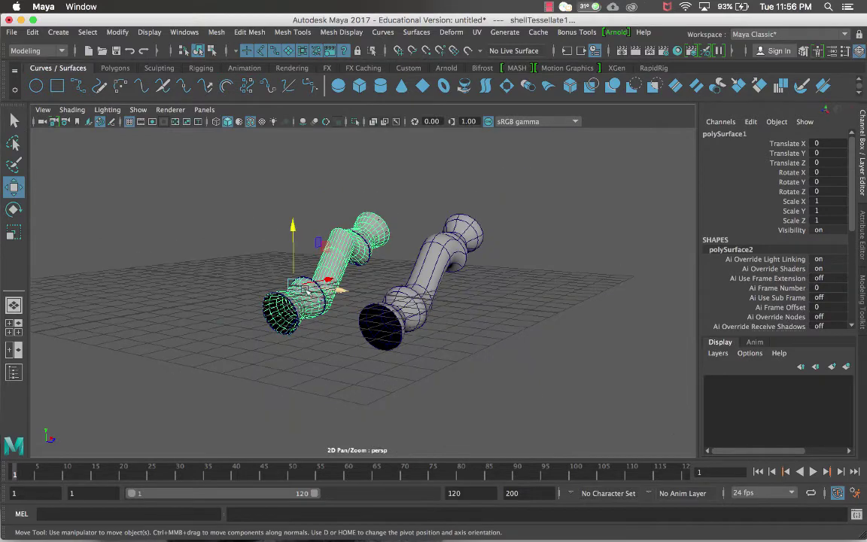
pyautogui.moveTo(319, 289); pyautogui.dragTo(521, 309)
pyautogui.click(456, 200)
pyautogui.keyDown('alt'); pyautogui.moveTo(465, 202); pyautogui.dragTo(451, 217); pyautogui.keyUp('alt')
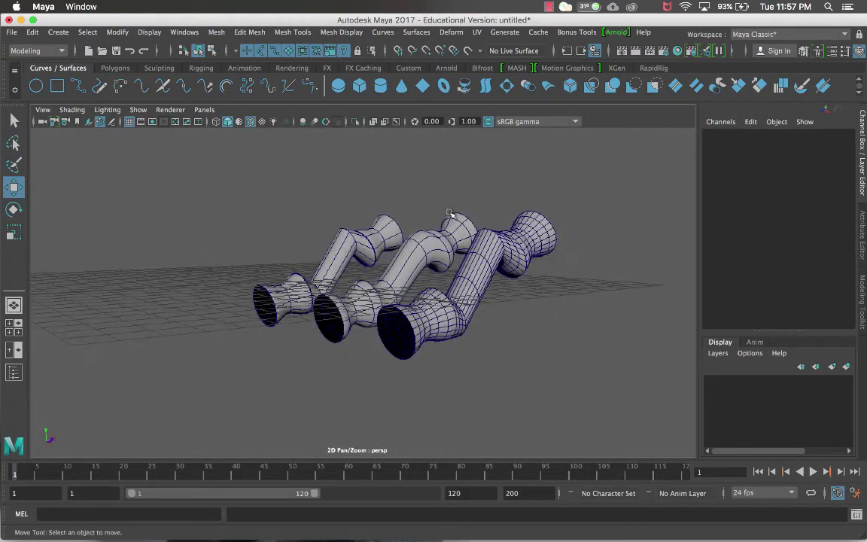
pyautogui.scroll(5, 422, 217)
pyautogui.scroll(-3, 384, 211)
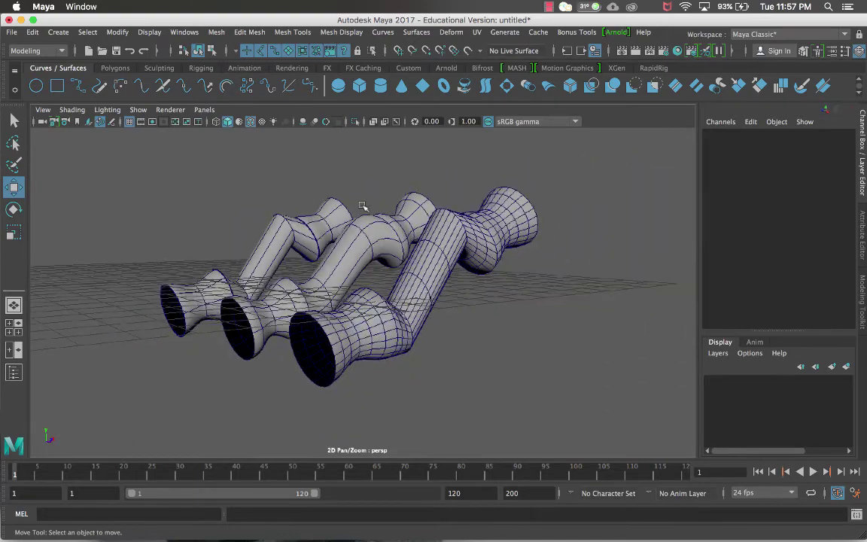
# Try moving the second NURBS cylinder along its local X and the lofted surface vertically, undoing each move.
pyautogui.click(320, 214)
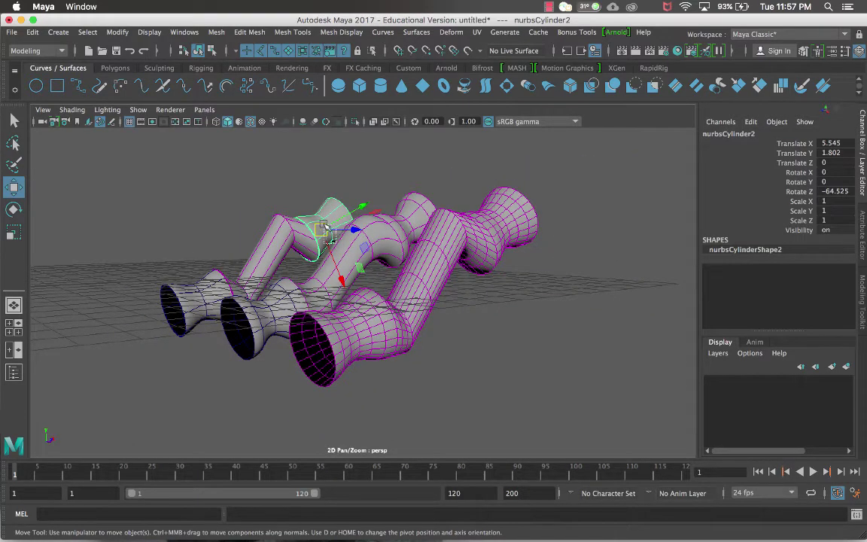
pyautogui.moveTo(340, 279); pyautogui.dragTo(341, 230)
pyautogui.press('super+z')
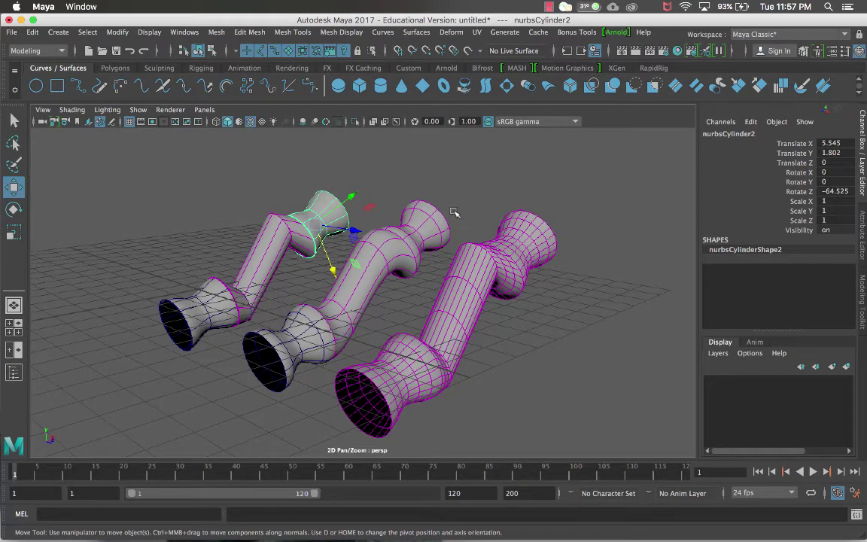
pyautogui.click(279, 239)
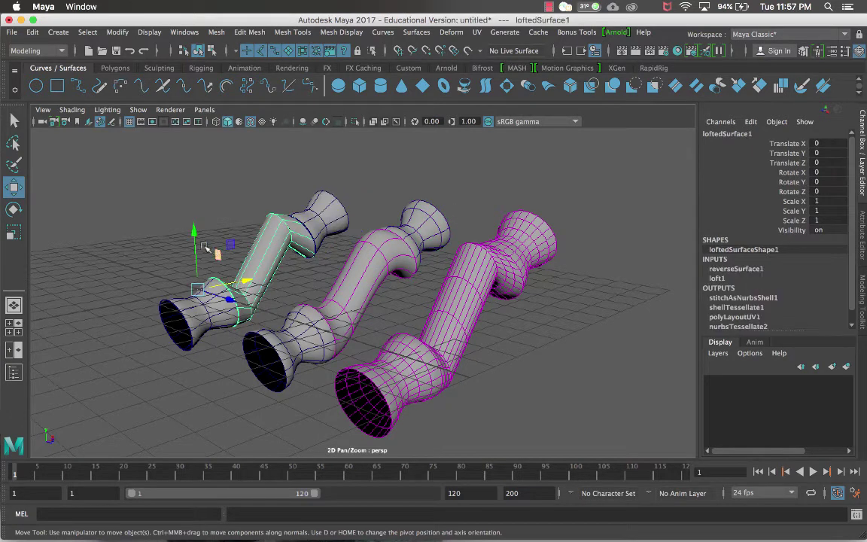
pyautogui.moveTo(196, 245)
pyautogui.mouseDown()
pyautogui.moveTo(196, 234)
pyautogui.moveTo(194, 246)
pyautogui.mouseUp()
pyautogui.press('super+z')
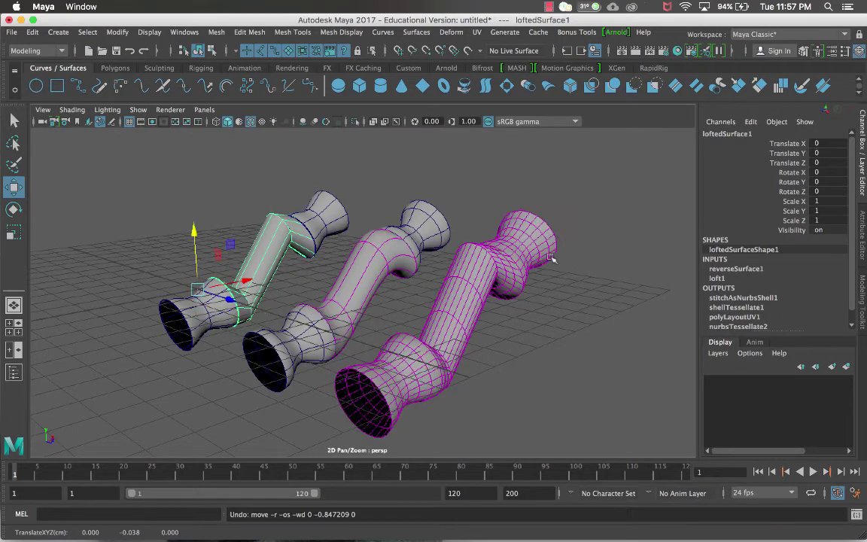
# Compare the attached single mesh with the separately converted polygon pieces by selecting them and examining their seams up close.
pyautogui.click(476, 244)
pyautogui.click(457, 229)
pyautogui.keyDown('alt'); pyautogui.moveTo(496, 207); pyautogui.dragTo(571, 231); pyautogui.keyUp('alt')
pyautogui.scroll(5, 570, 230)
pyautogui.keyDown('alt'); pyautogui.moveTo(570, 228); pyautogui.dragTo(552, 218, button='middle'); pyautogui.keyUp('alt')
pyautogui.moveTo(552, 218)
pyautogui.keyDown('alt'); pyautogui.mouseDown()
pyautogui.moveTo(567, 211)
pyautogui.moveTo(551, 225)
pyautogui.mouseUp(); pyautogui.keyUp('alt')
pyautogui.keyDown('alt'); pyautogui.moveTo(508, 182); pyautogui.dragTo(525, 215); pyautogui.keyUp('alt')
pyautogui.scroll(2, 467, 233)
pyautogui.scroll(-1, 444, 196)
pyautogui.click(400, 198)
pyautogui.click(297, 211)
pyautogui.scroll(-5, 293, 214)
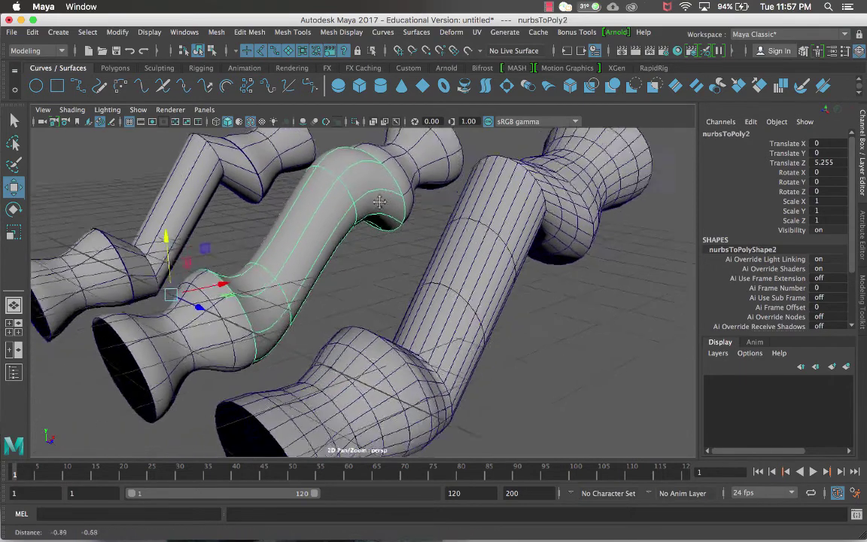
pyautogui.click(231, 272)
pyautogui.click(328, 210)
pyautogui.click(439, 175)
# Display the attached polygon mesh with smooth mesh preview and compare its joints with the original lofted surface.
pyautogui.click(497, 194)
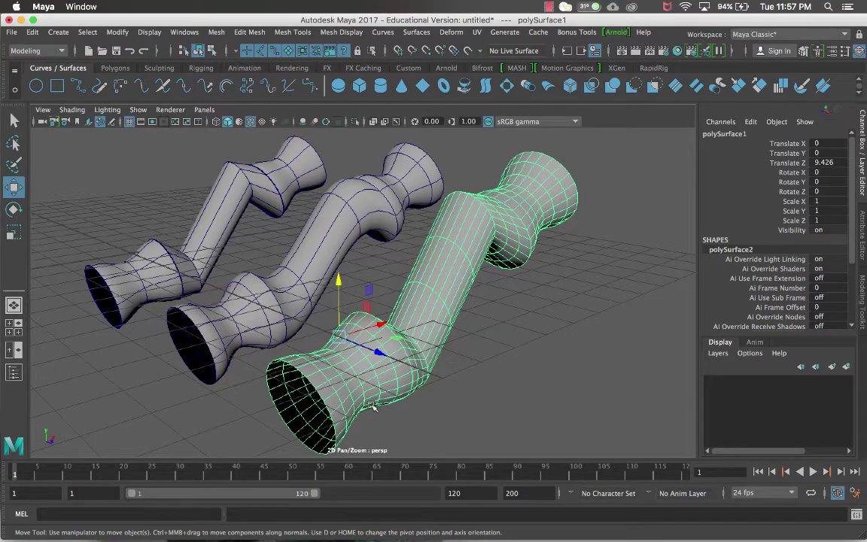
pyautogui.click(522, 352)
pyautogui.keyDown('alt'); pyautogui.moveTo(522, 353); pyautogui.dragTo(382, 286); pyautogui.keyUp('alt')
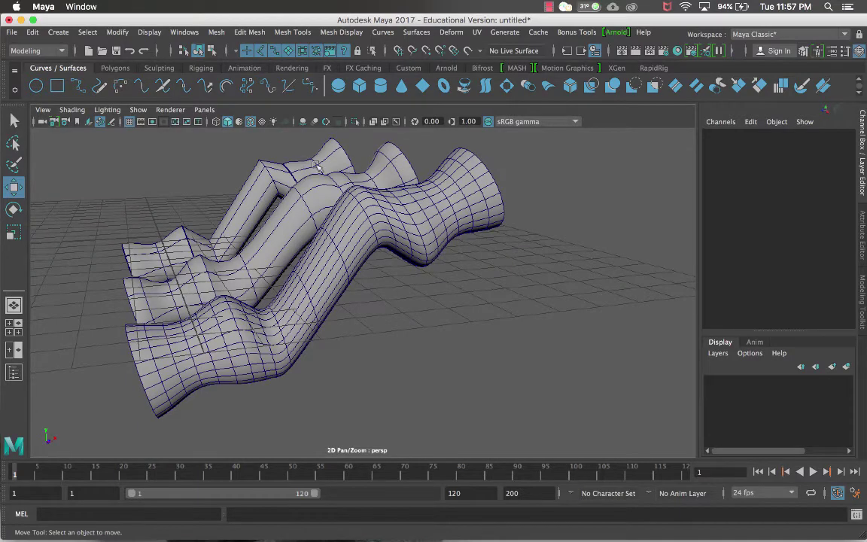
pyautogui.click(261, 160)
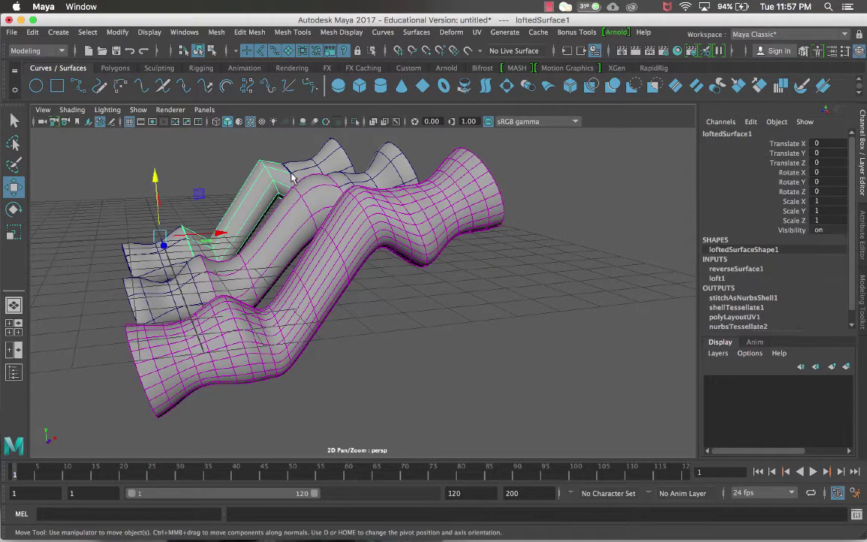
pyautogui.click(424, 196)
pyautogui.keyDown('alt'); pyautogui.moveTo(319, 141); pyautogui.dragTo(374, 139); pyautogui.keyUp('alt')
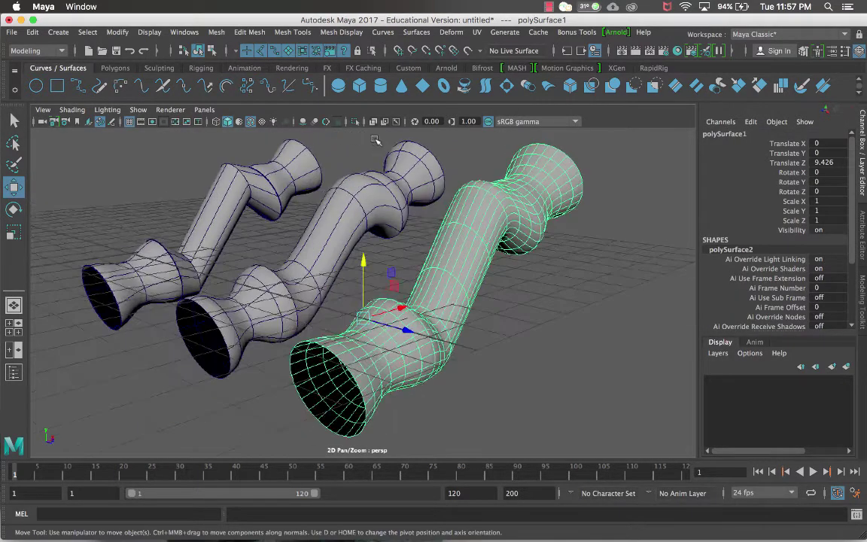
# Duplicate the attached polygon mesh and move one copy along Z so the two stand side by side.
pyautogui.scroll(-5, 376, 143)
pyautogui.keyDown('alt'); pyautogui.moveTo(462, 286); pyautogui.dragTo(560, 305); pyautogui.keyUp('alt')
pyautogui.hotkey('ctrl', 'd')
# Delete the construction history of the original attached mesh at Translate Z 9.426.
pyautogui.click(452, 233)
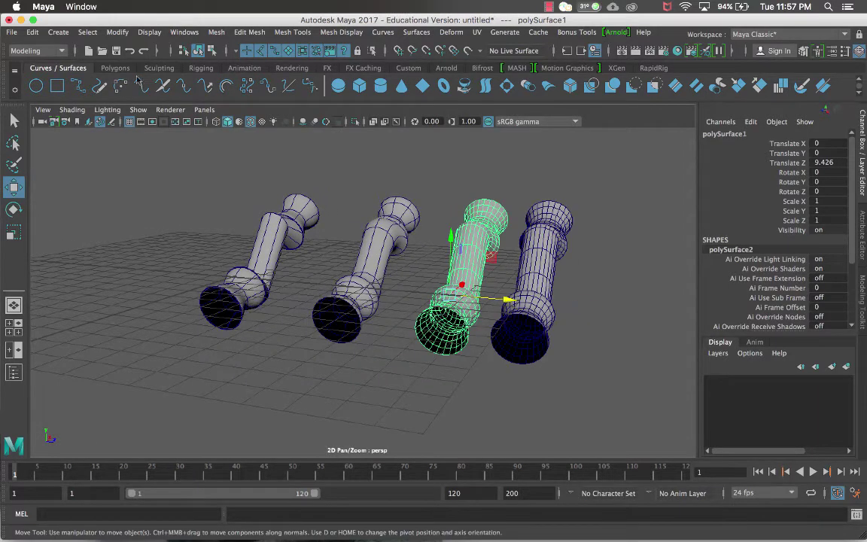
pyautogui.click(33, 32)
pyautogui.moveTo(113, 174)
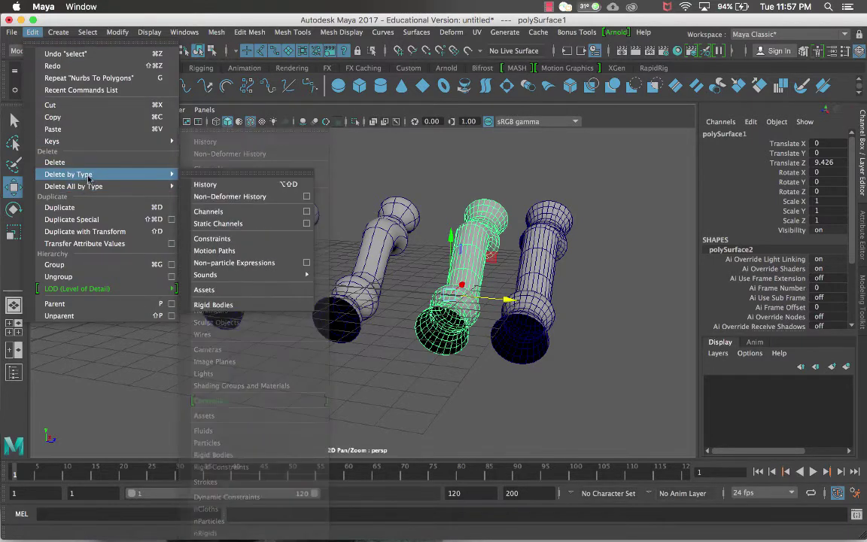
pyautogui.click(244, 185)
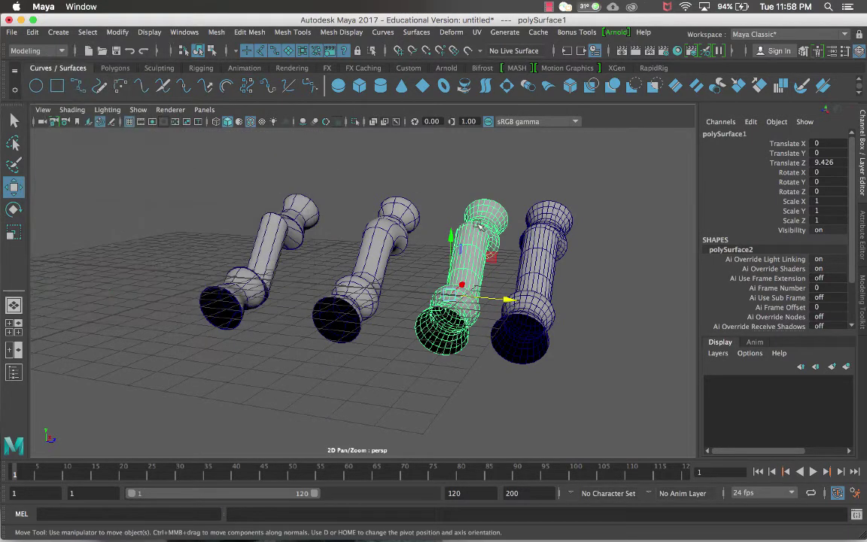
# Move the second NURBS cylinder along its local X to about Translate X 4.742, Y 3.488 to test the history, and deselect it.
pyautogui.click(299, 219)
pyautogui.click(301, 209)
pyautogui.moveTo(300, 245)
pyautogui.mouseDown()
pyautogui.moveTo(302, 251)
pyautogui.moveTo(289, 230)
pyautogui.moveTo(310, 270)
pyautogui.moveTo(319, 325)
pyautogui.moveTo(304, 235)
pyautogui.mouseUp()
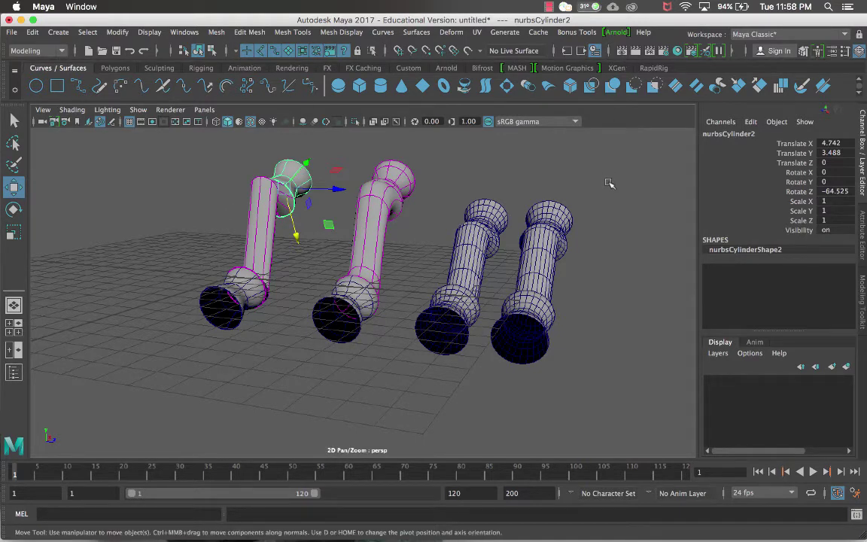
pyautogui.click(438, 145)
pyautogui.scroll(-3, 440, 149)
pyautogui.keyDown('alt'); pyautogui.moveTo(441, 151); pyautogui.dragTo(377, 176); pyautogui.keyUp('alt')
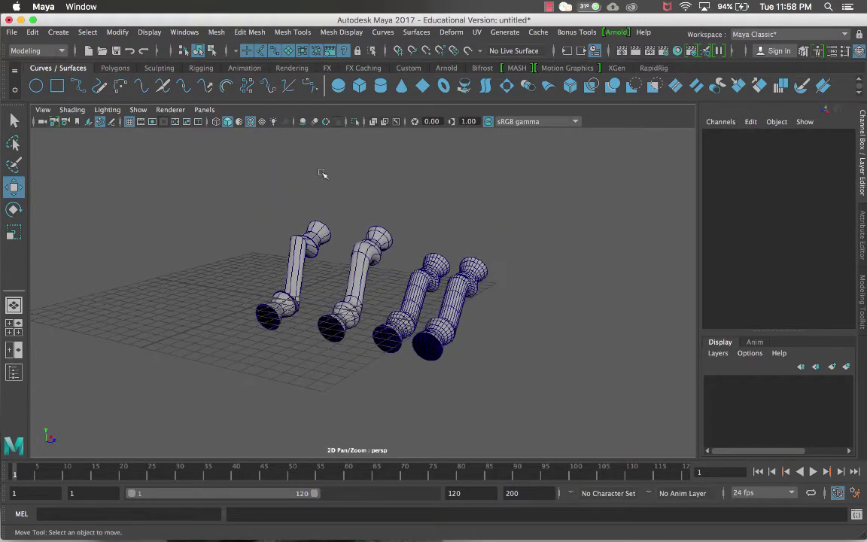
# Delete all the cylinders, lofts and polygon copies from the scene and maximize the side view.
pyautogui.moveTo(597, 360); pyautogui.dragTo(598, 362)
pyautogui.press('Delete')
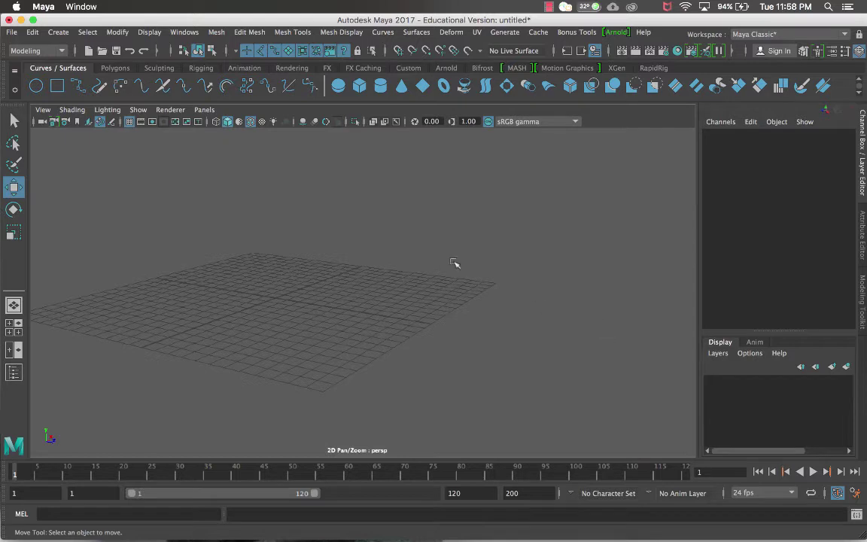
pyautogui.press('space')
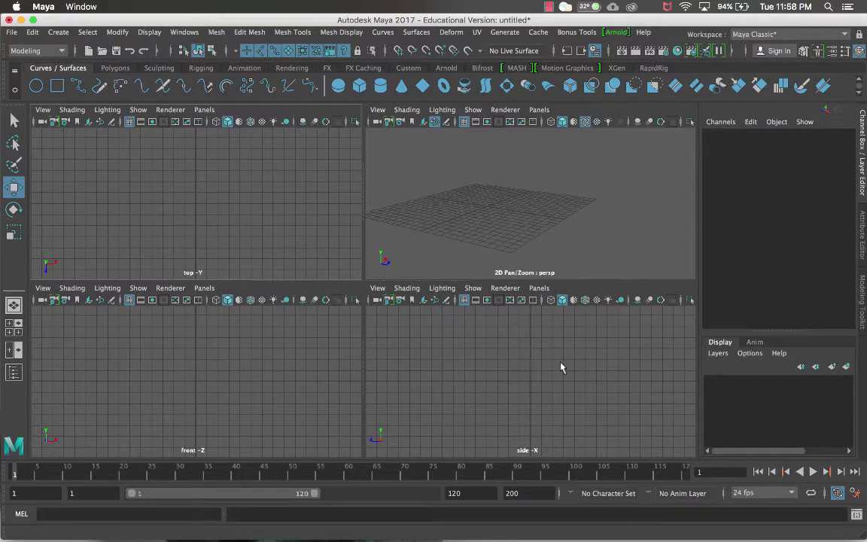
pyautogui.press('space')
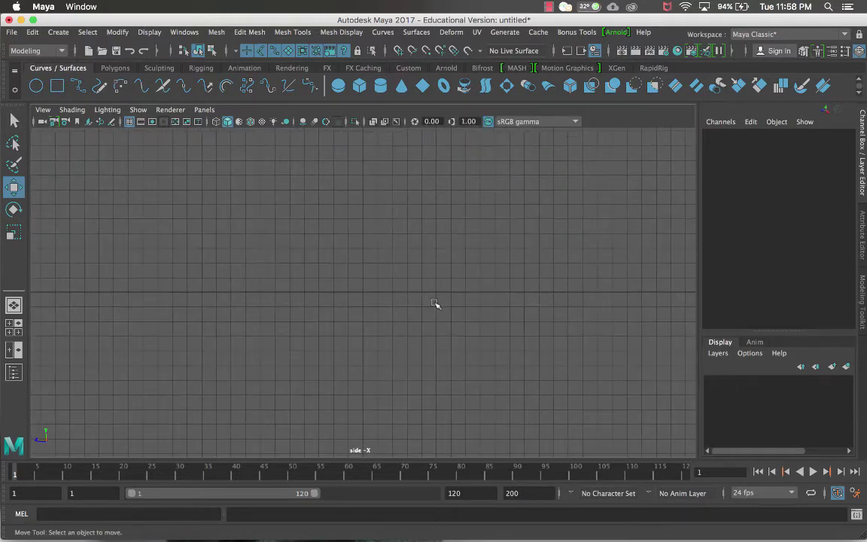
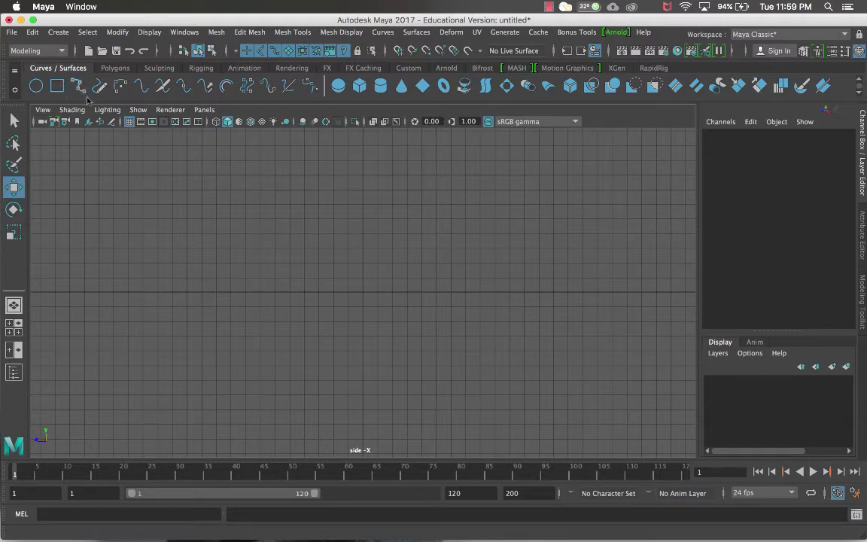
# Draw a vase-shaped half profile in the side view with the EP Curve tool, starting and ending on the vertical center line.
pyautogui.click(80, 86)
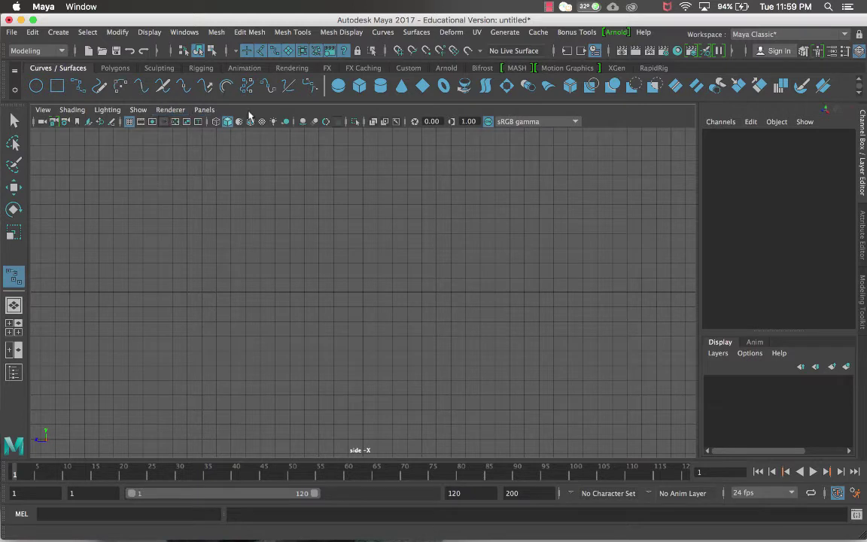
pyautogui.click(363, 179)
pyautogui.click(443, 231)
pyautogui.click(429, 269)
pyautogui.moveTo(448, 302); pyautogui.dragTo(476, 368)
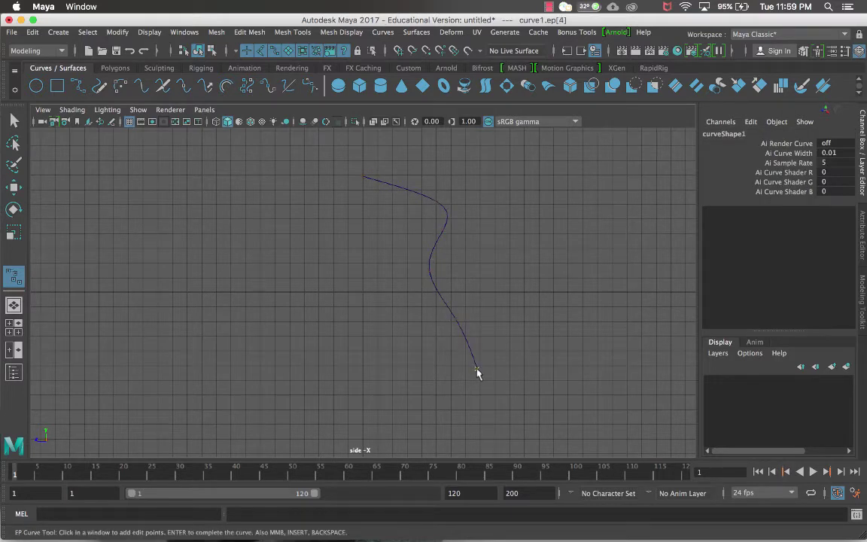
pyautogui.click(451, 408)
pyautogui.click(427, 412)
pyautogui.click(404, 413)
pyautogui.click(362, 416)
pyautogui.press('w')
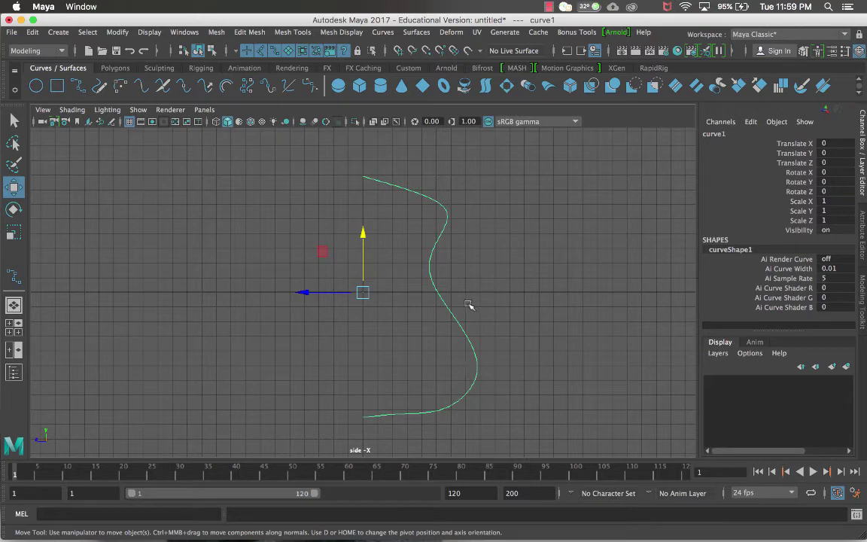
# Revolve the profile curve into a full 360-degree vase surface.
pyautogui.press('space')
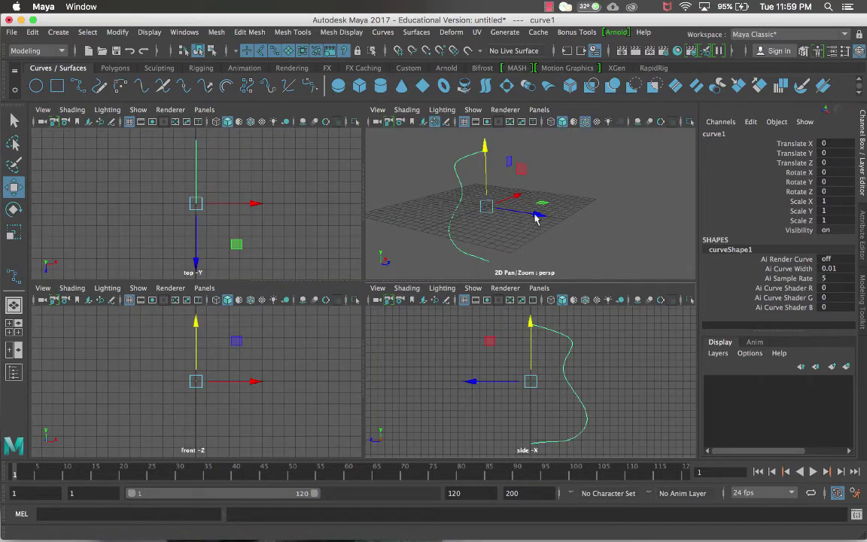
pyautogui.scroll(-10, 502, 185)
pyautogui.keyDown('alt'); pyautogui.moveTo(517, 202); pyautogui.dragTo(675, 205); pyautogui.keyUp('alt')
pyautogui.moveTo(548, 195)
pyautogui.keyDown('alt'); pyautogui.mouseDown()
pyautogui.moveTo(576, 213)
pyautogui.moveTo(545, 208)
pyautogui.mouseUp(); pyautogui.keyUp('alt')
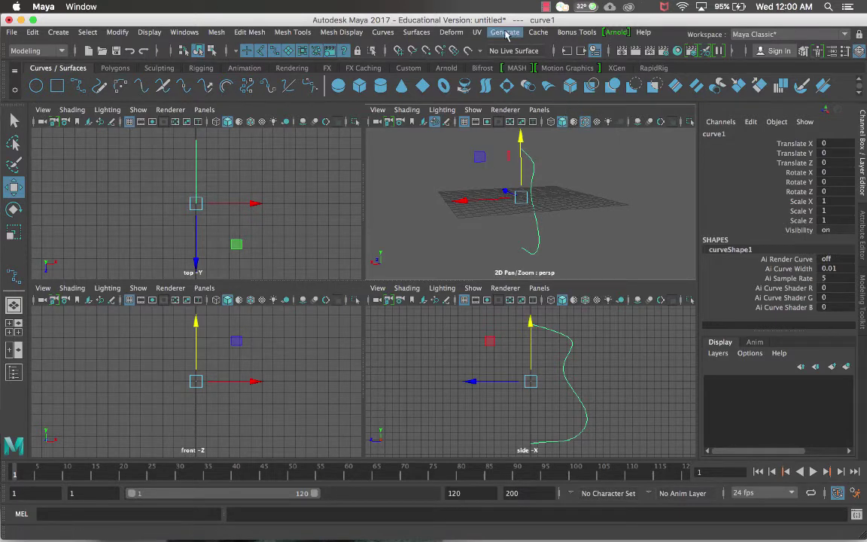
pyautogui.click(415, 33)
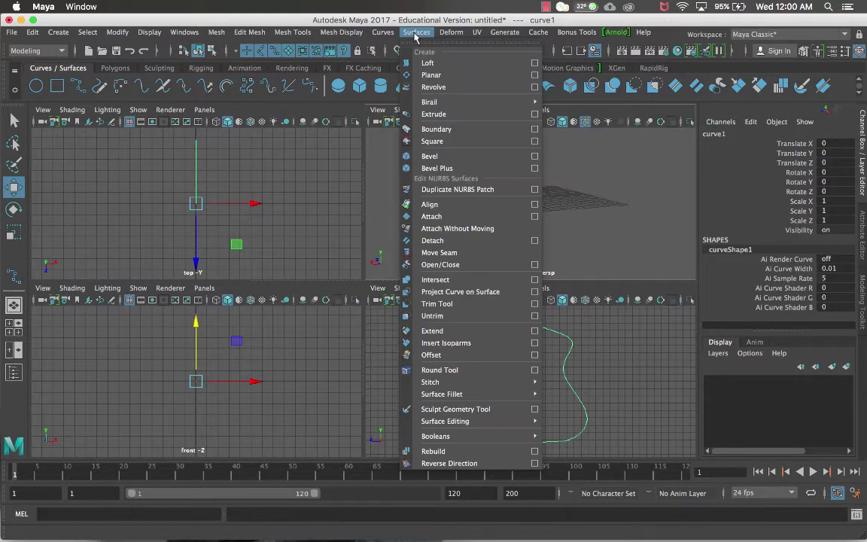
pyautogui.click(432, 87)
pyautogui.scroll(-3, 482, 158)
pyautogui.scroll(5, 482, 159)
pyautogui.keyDown('alt'); pyautogui.moveTo(499, 169); pyautogui.dragTo(567, 176); pyautogui.keyUp('alt')
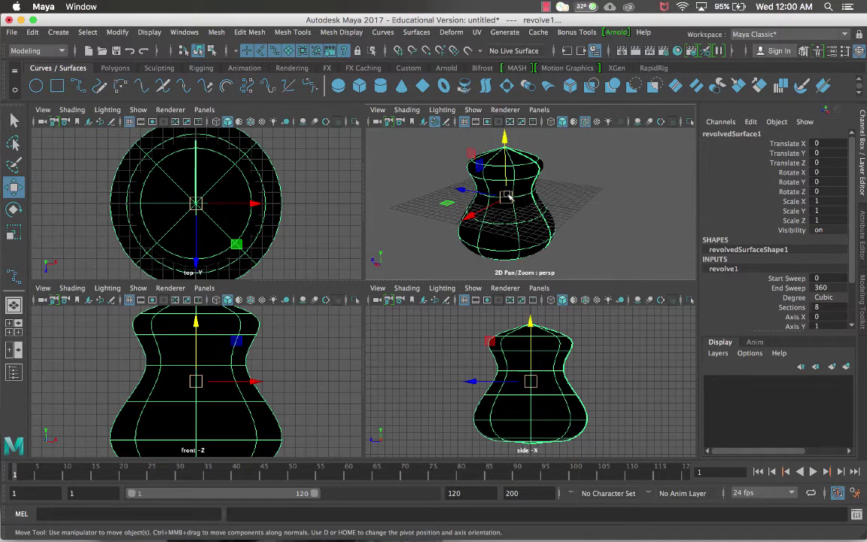
# Reverse the direction of the revolved surface and hide the grid in the perspective view.
pyautogui.click(416, 32)
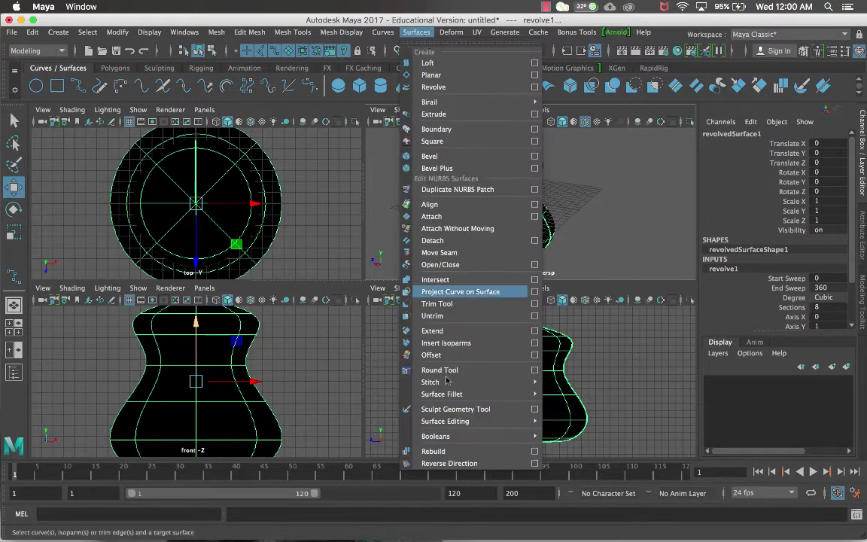
pyautogui.click(451, 464)
pyautogui.keyDown('alt'); pyautogui.moveTo(548, 240); pyautogui.dragTo(652, 266); pyautogui.keyUp('alt')
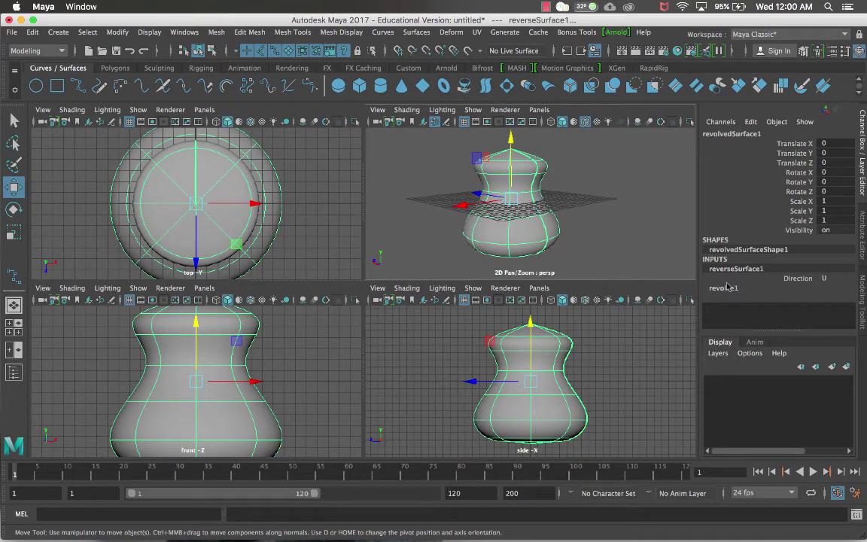
pyautogui.click(464, 122)
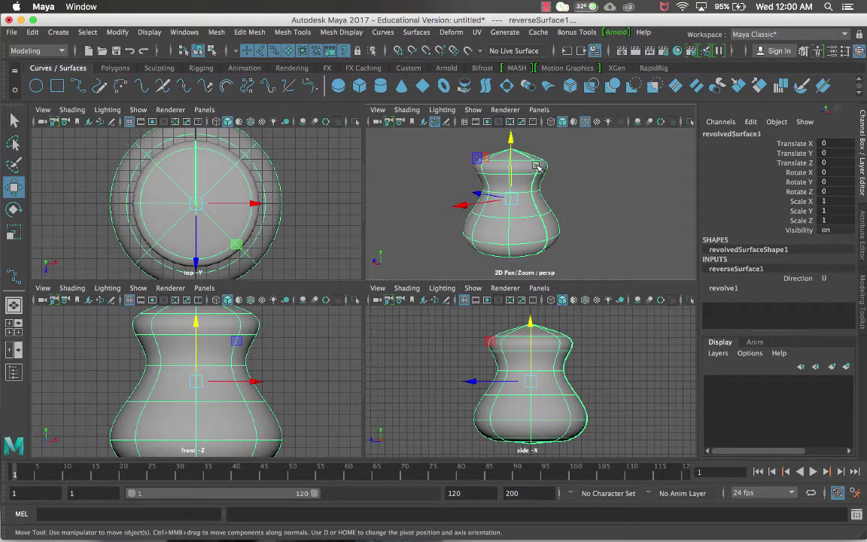
# Enlarge the perspective view and examine the revolve history settings for sweep, degree, sections, axis and pivot.
pyautogui.press('space')
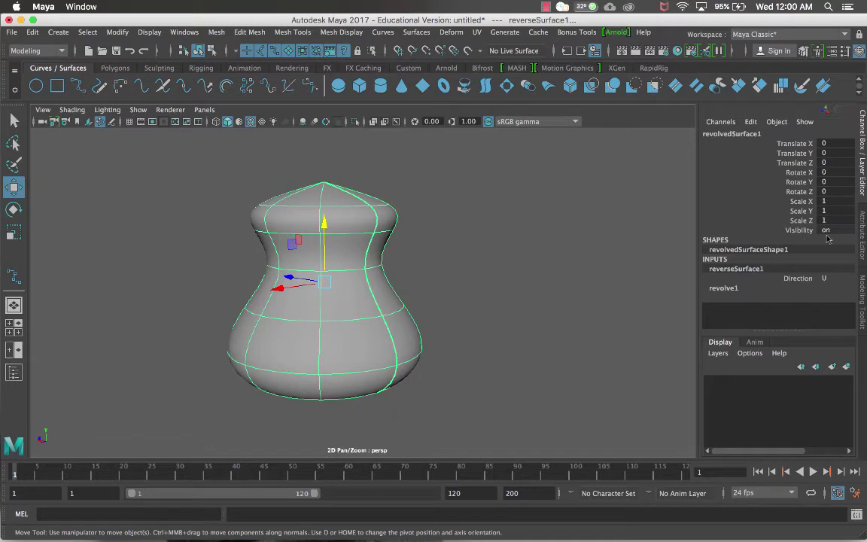
pyautogui.click(726, 288)
pyautogui.scroll(-2, 736, 282)
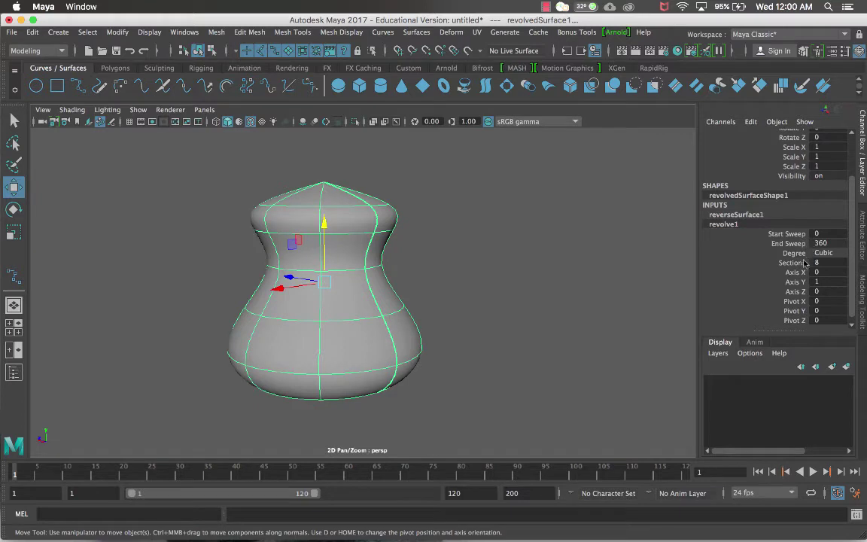
pyautogui.scroll(-1, 805, 265)
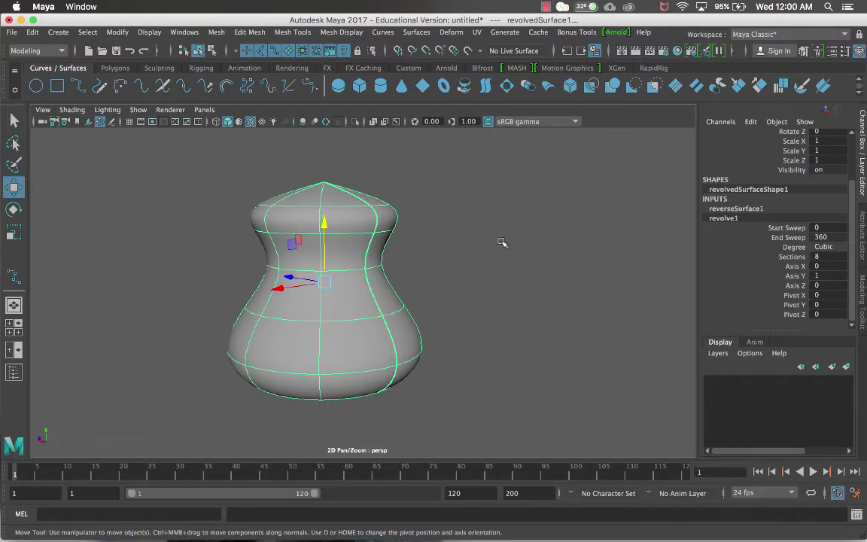
# Move the revolved surface along Z to -22.002, away from its profile curve.
pyautogui.press('space')
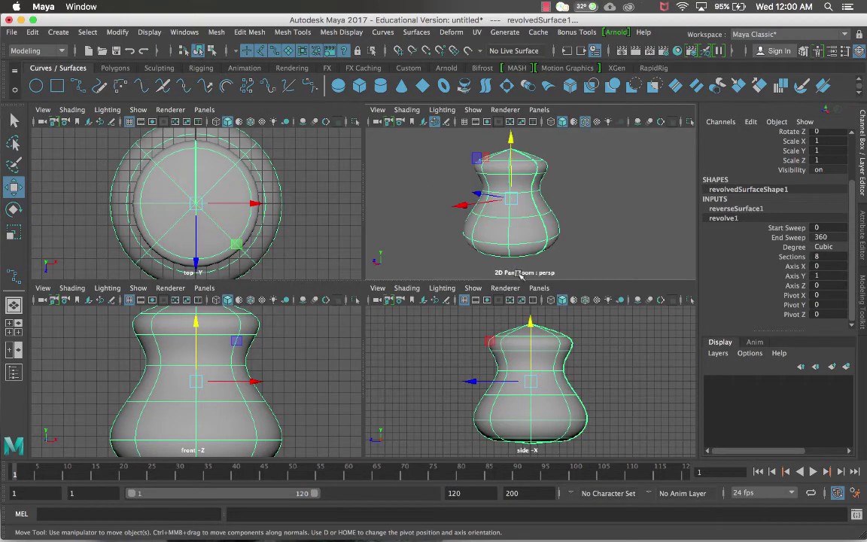
pyautogui.click(483, 383)
pyautogui.moveTo(484, 383); pyautogui.dragTo(641, 390)
pyautogui.keyDown('alt'); pyautogui.moveTo(601, 382); pyautogui.dragTo(505, 381, button='middle'); pyautogui.keyUp('alt')
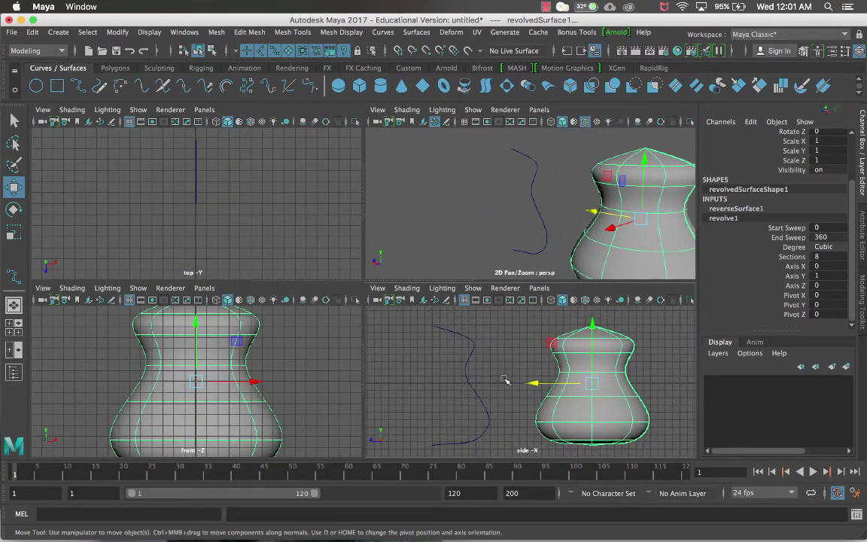
# Maximize the side view, deselect the surface, hide the grid and turn on wireframe on shaded.
pyautogui.press('space')
pyautogui.scroll(-1, 447, 283)
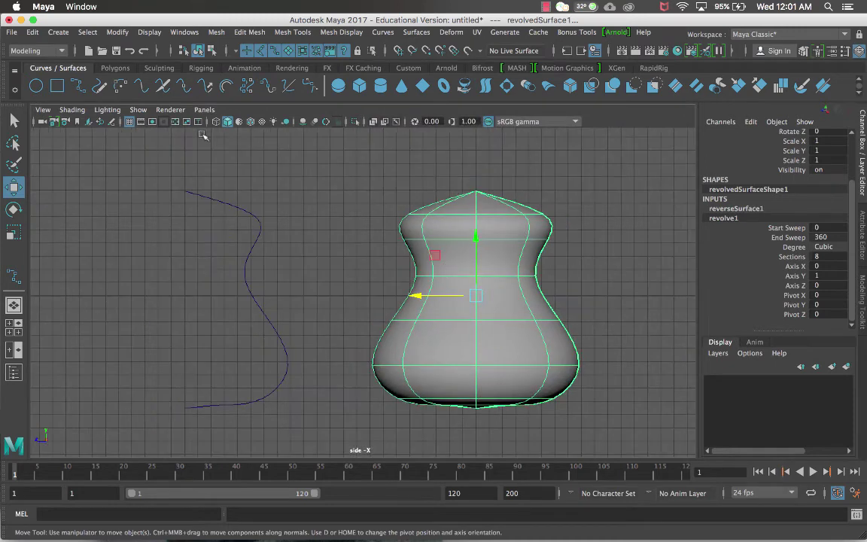
pyautogui.click(322, 165)
pyautogui.click(250, 121)
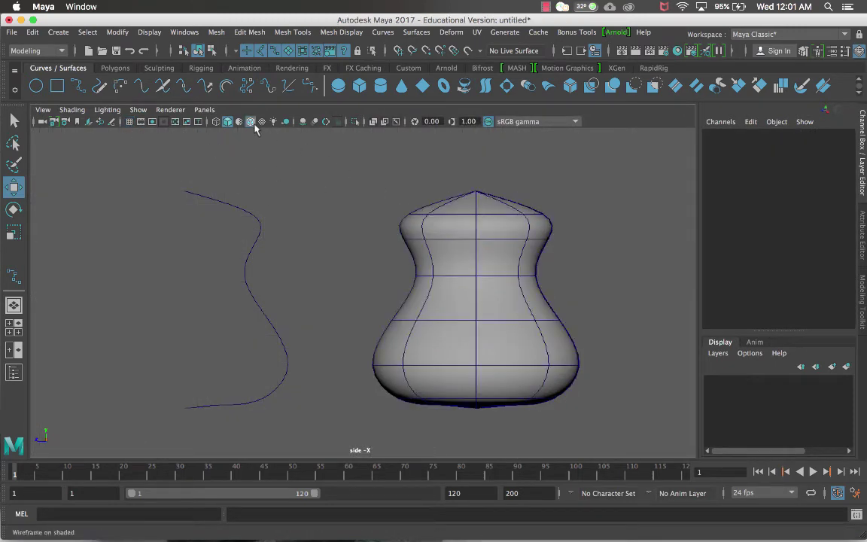
# Select the profile curve beside the vase and display its control vertices.
pyautogui.click(460, 194)
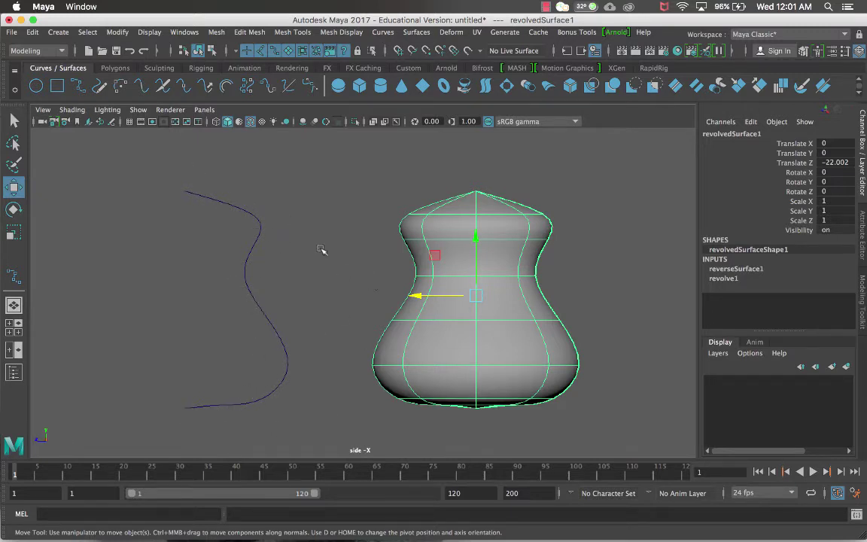
pyautogui.click(295, 233)
pyautogui.click(256, 244)
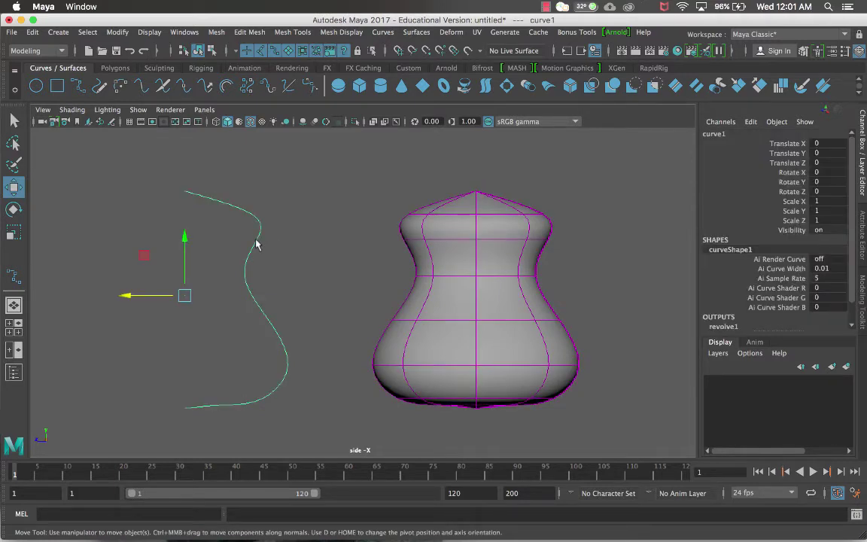
pyautogui.click(300, 186)
pyautogui.moveTo(300, 184); pyautogui.dragTo(207, 192)
pyautogui.click(283, 183)
pyautogui.rightClick(232, 205)
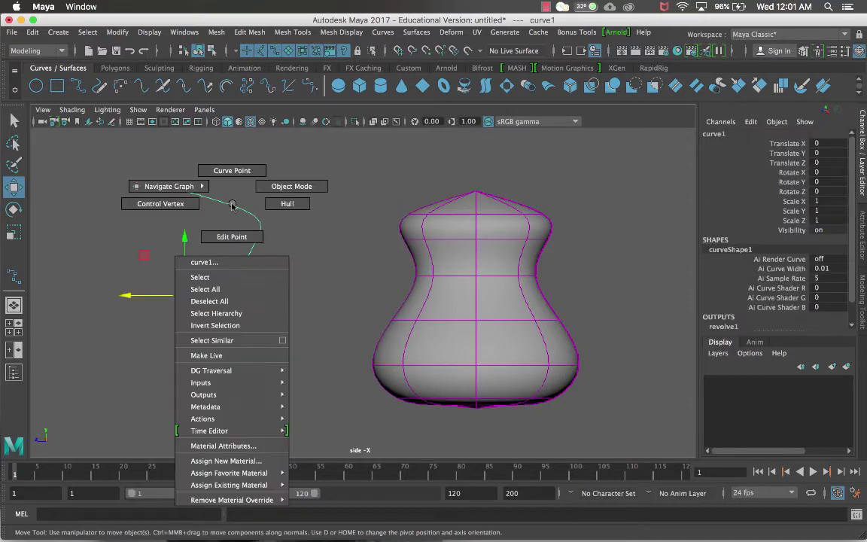
pyautogui.click(194, 211)
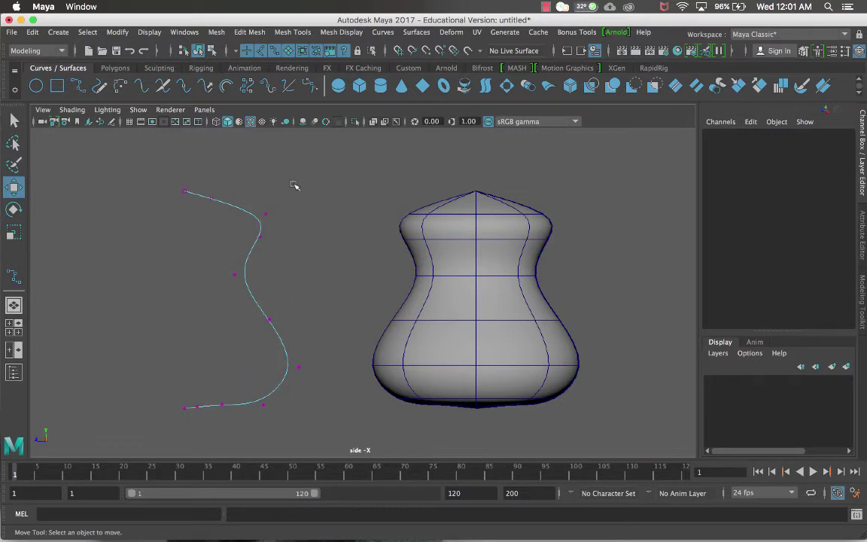
# Adjust the upper control vertices of the profile curve to flatten the vase top, placing the end vertex at about Y 7.312.
pyautogui.moveTo(288, 193); pyautogui.dragTo(261, 215)
pyautogui.click(184, 191)
pyautogui.moveTo(185, 179); pyautogui.dragTo(184, 187)
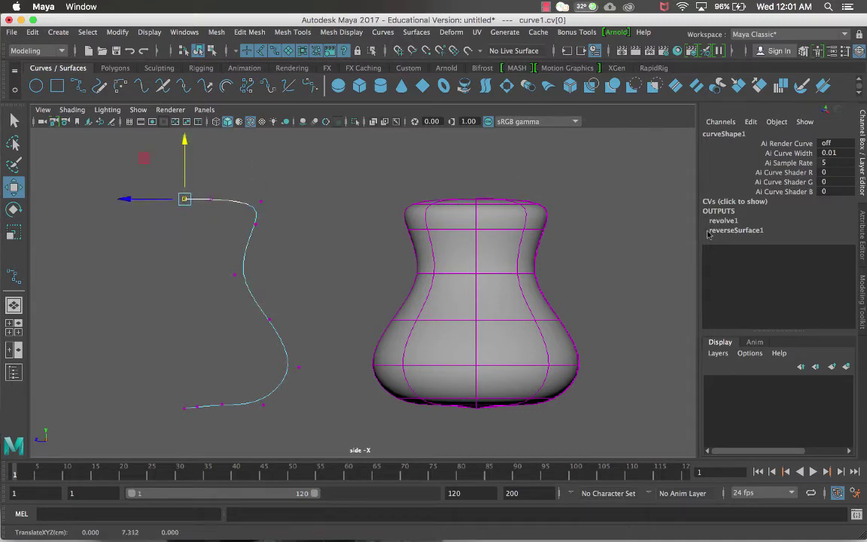
# Pull the mid-body control vertex outward to about Y -0.012, Z -9.170, and level the bottom end vertices at about Y -8.201.
pyautogui.moveTo(314, 311)
pyautogui.mouseDown()
pyautogui.moveTo(265, 329)
pyautogui.moveTo(271, 314)
pyautogui.moveTo(305, 296)
pyautogui.mouseUp()
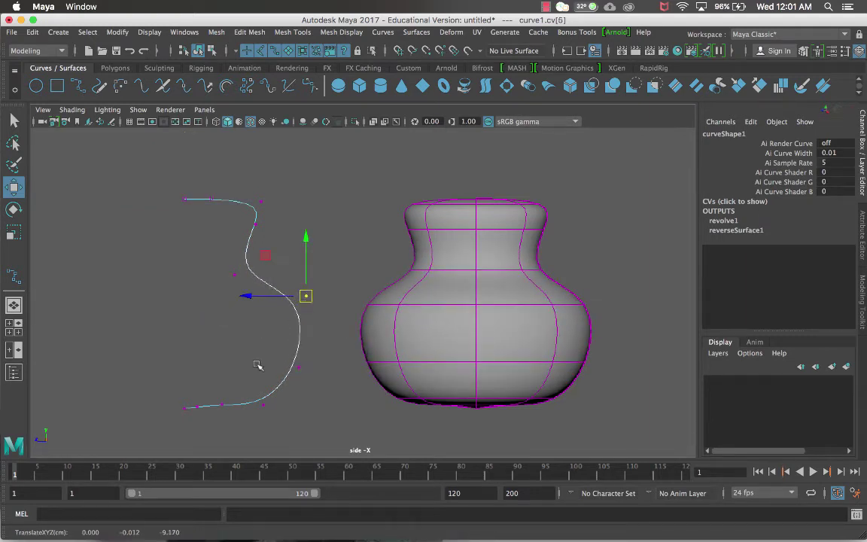
pyautogui.moveTo(203, 395); pyautogui.dragTo(170, 420)
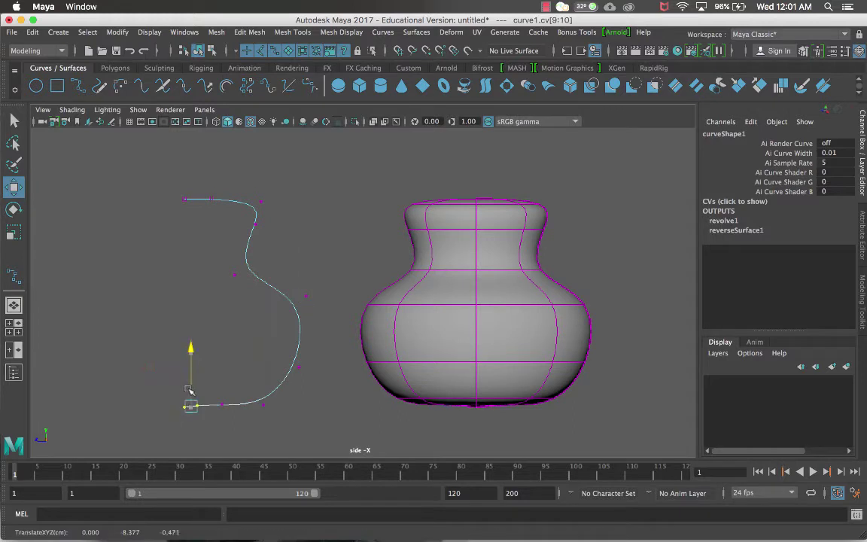
pyautogui.moveTo(191, 389)
pyautogui.mouseDown()
pyautogui.moveTo(178, 404)
pyautogui.moveTo(188, 418)
pyautogui.moveTo(186, 391)
pyautogui.mouseUp()
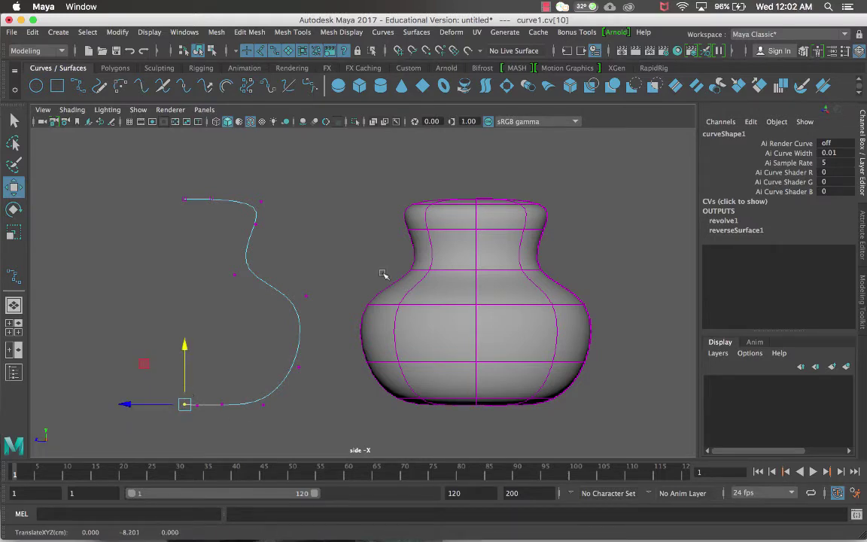
# Examine the reshaped vase and its profile curve from several angles in the perspective view, leaving nothing selected.
pyautogui.press('space')
pyautogui.press('space')
pyautogui.keyDown('alt'); pyautogui.moveTo(474, 279); pyautogui.dragTo(453, 284); pyautogui.keyUp('alt')
pyautogui.scroll(-5, 447, 283)
pyautogui.moveTo(453, 284); pyautogui.dragTo(512, 206, button='right')
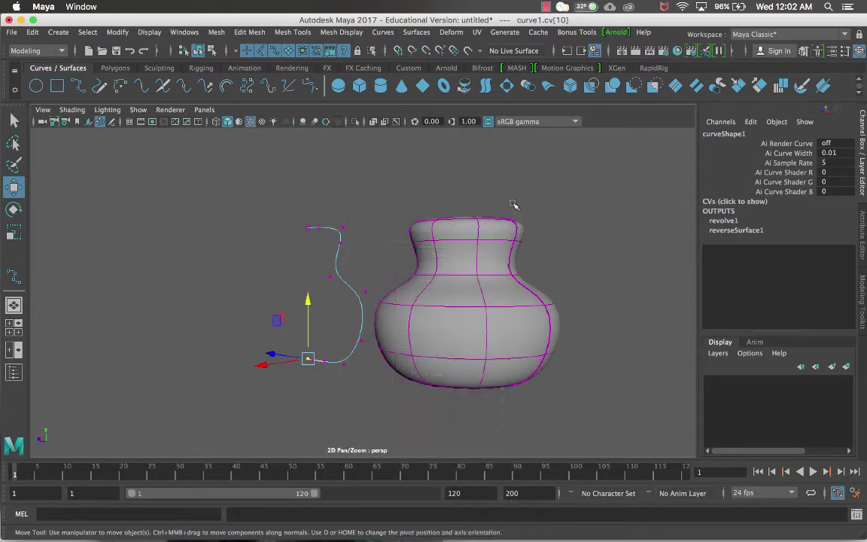
pyautogui.click(497, 205)
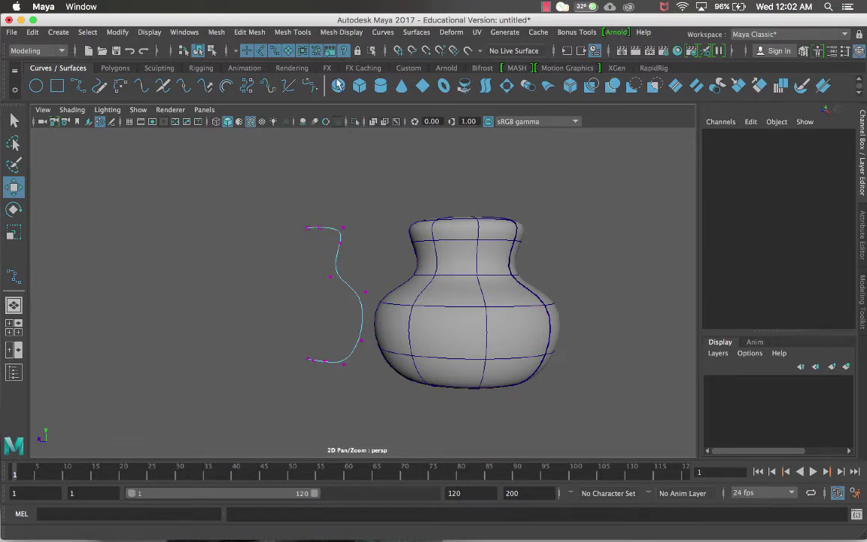
# Delete the revolved vase surface and its profile curve.
pyautogui.click(464, 232)
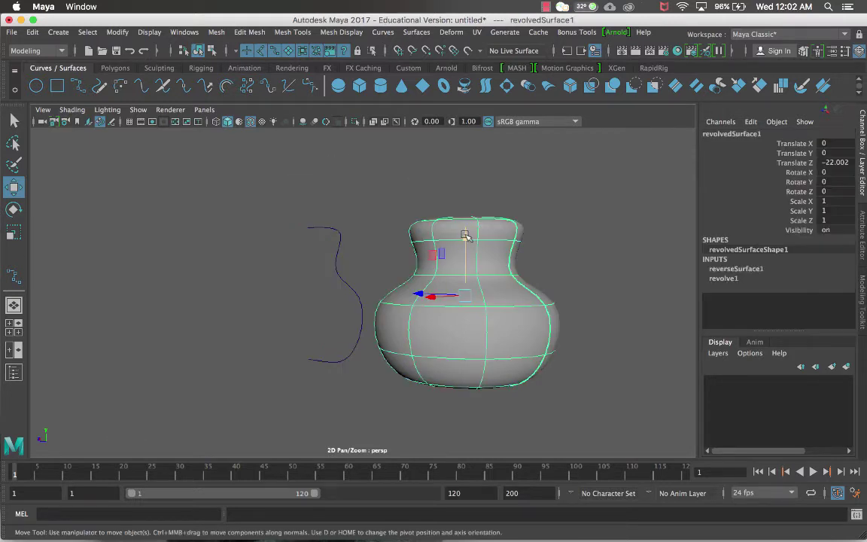
pyautogui.press('Delete')
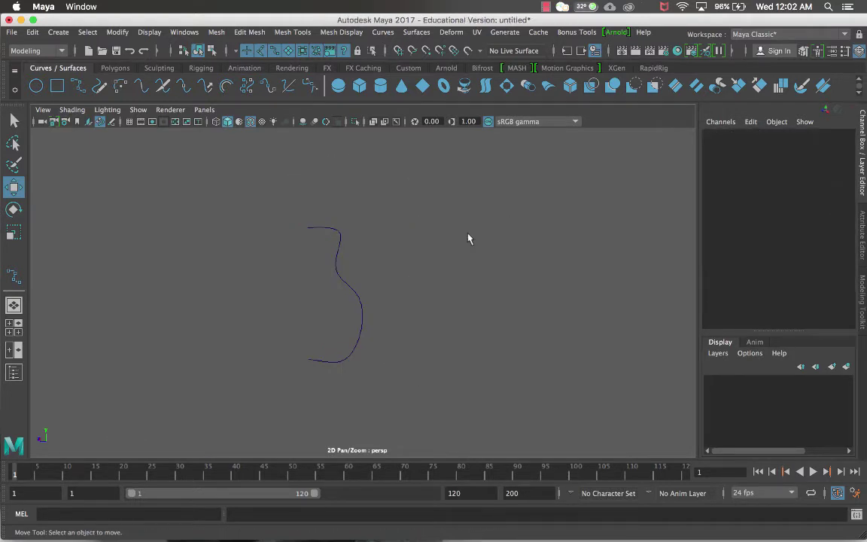
pyautogui.click(339, 260)
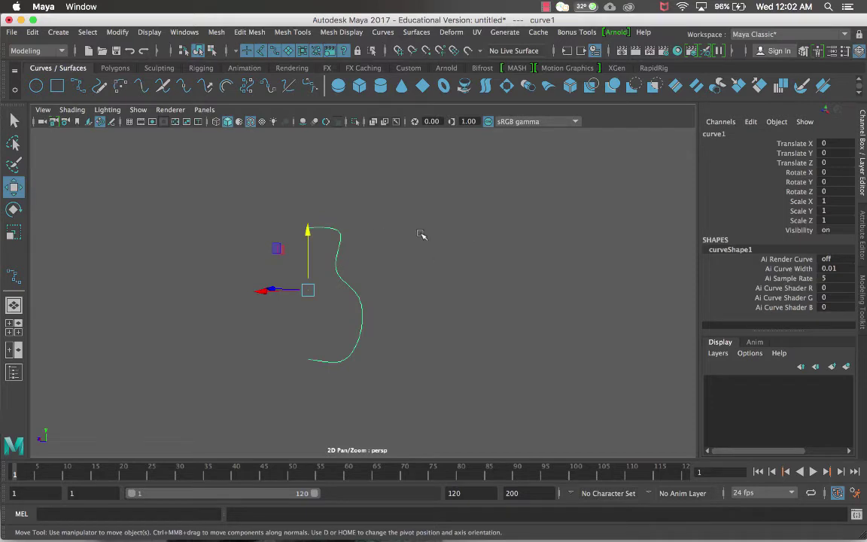
pyautogui.press('Delete')
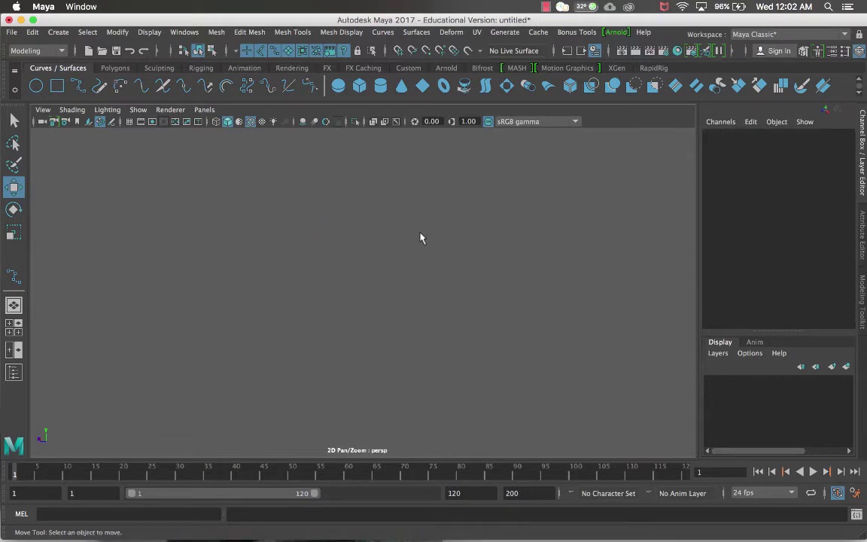
# Draw a half-bowl profile in the side view with the EP Curve tool, ending on the centre axis at about Y -3.872.
pyautogui.press('space')
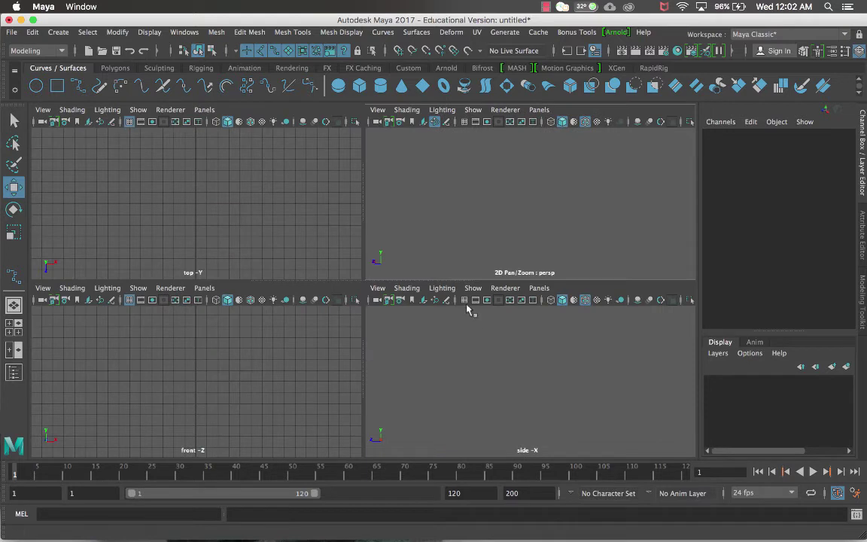
pyautogui.press('space')
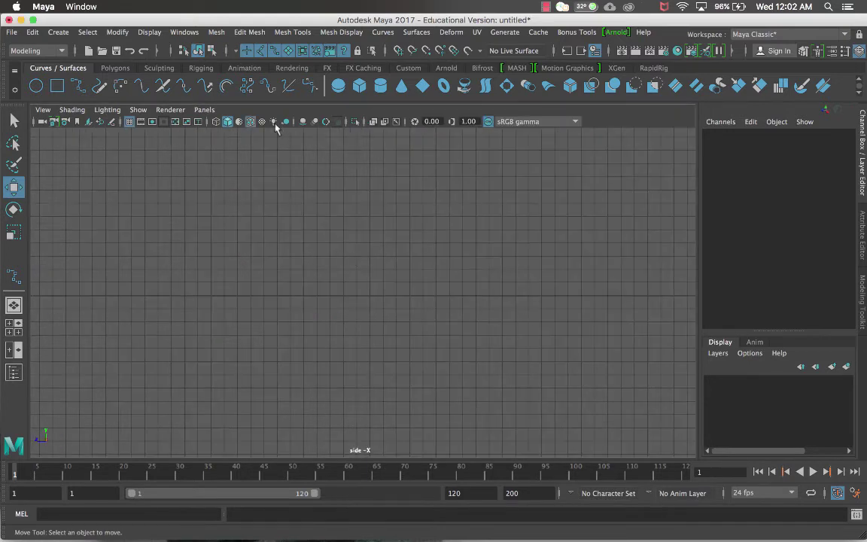
pyautogui.click(79, 87)
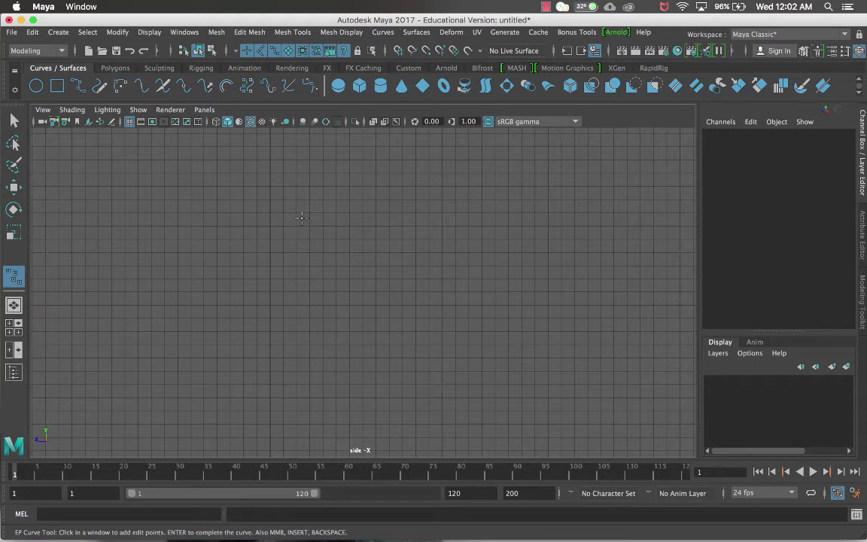
pyautogui.click(410, 167)
pyautogui.click(410, 240)
pyautogui.click(403, 270)
pyautogui.click(359, 330)
pyautogui.click(298, 353)
pyautogui.click(269, 356)
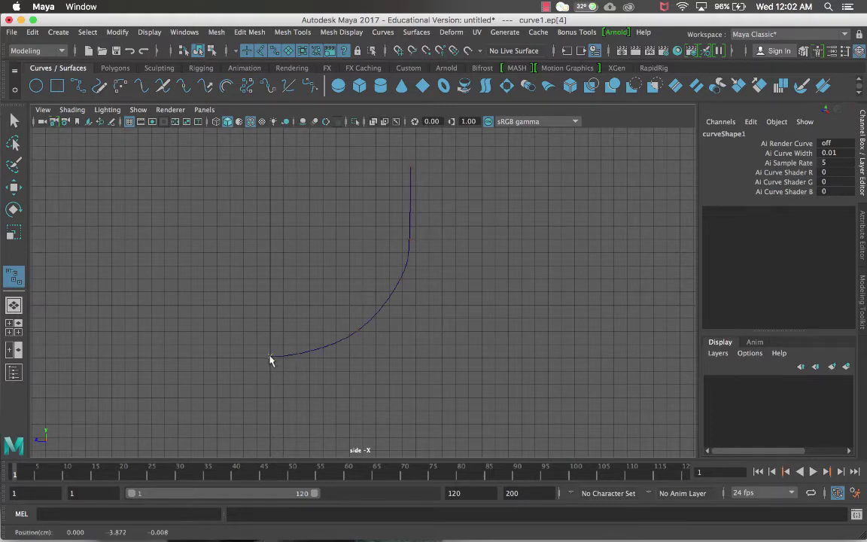
pyautogui.press('Return')
pyautogui.press('w')
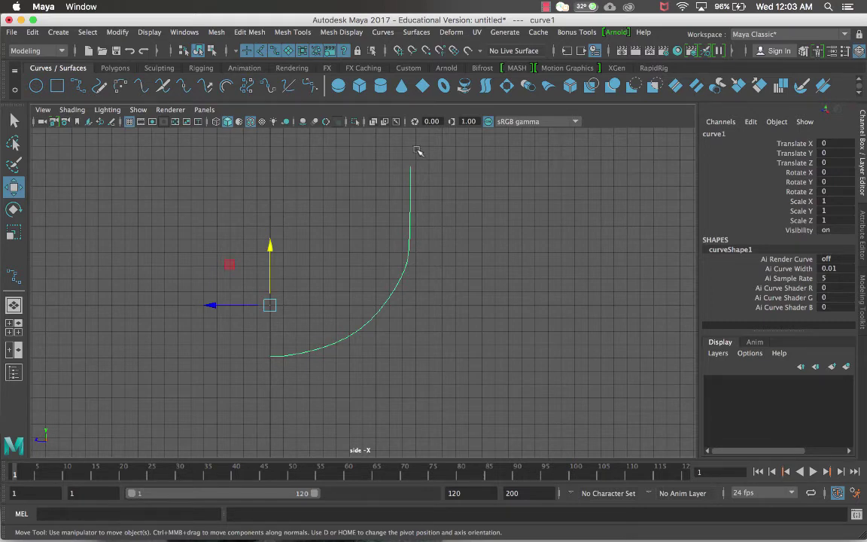
# Duplicate the profile curve and space the pair along X, with the original at about -8.996 and the copy at about 7.74.
pyautogui.press('space')
pyautogui.keyDown('alt'); pyautogui.moveTo(542, 235); pyautogui.dragTo(521, 231); pyautogui.keyUp('alt')
pyautogui.keyDown('alt'); pyautogui.moveTo(472, 131); pyautogui.dragTo(606, 270); pyautogui.keyUp('alt')
pyautogui.hotkey('ctrl', 'd')
pyautogui.press('space')
pyautogui.moveTo(372, 217); pyautogui.dragTo(648, 269)
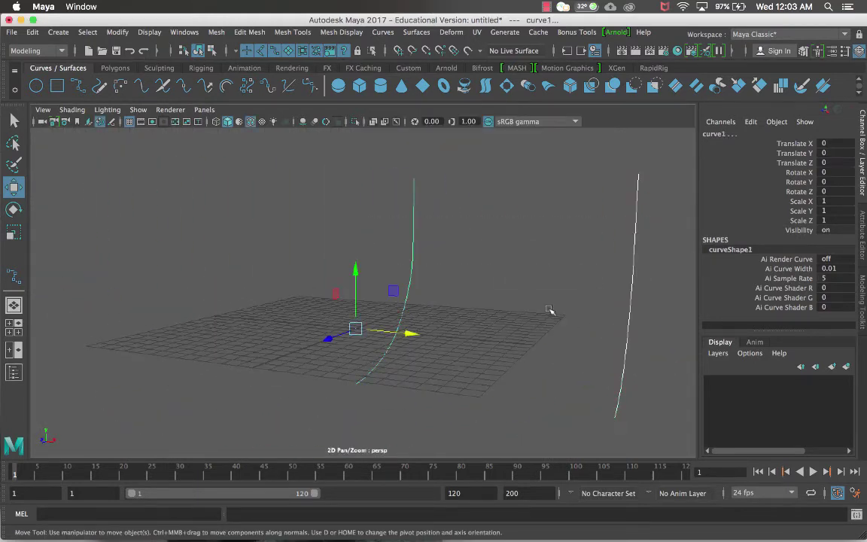
pyautogui.moveTo(406, 331); pyautogui.dragTo(305, 328)
# Select both profile curves and loft a surface between them.
pyautogui.click(453, 277)
pyautogui.keyDown('alt'); pyautogui.moveTo(453, 277); pyautogui.dragTo(385, 245); pyautogui.keyUp('alt')
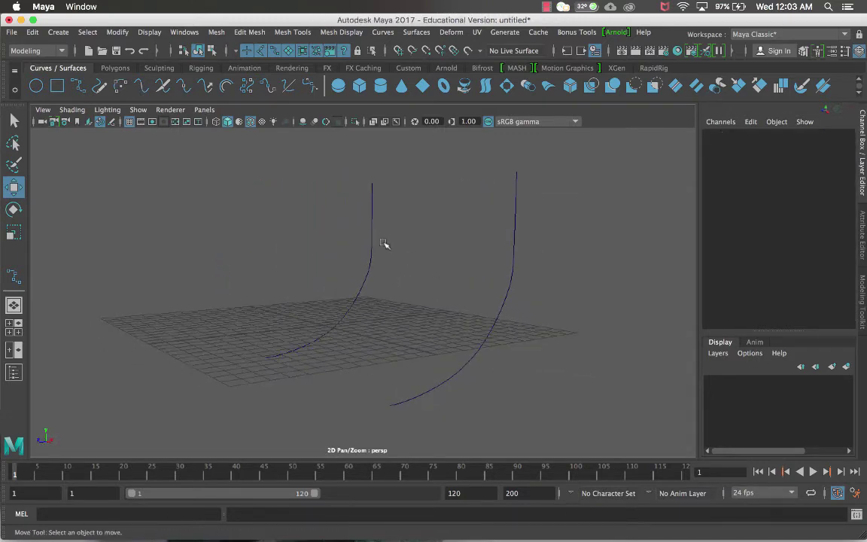
pyautogui.click(374, 245)
pyautogui.moveTo(561, 199); pyautogui.dragTo(484, 250)
pyautogui.click(554, 237)
pyautogui.keyDown('alt'); pyautogui.moveTo(541, 248); pyautogui.dragTo(579, 258); pyautogui.keyUp('alt')
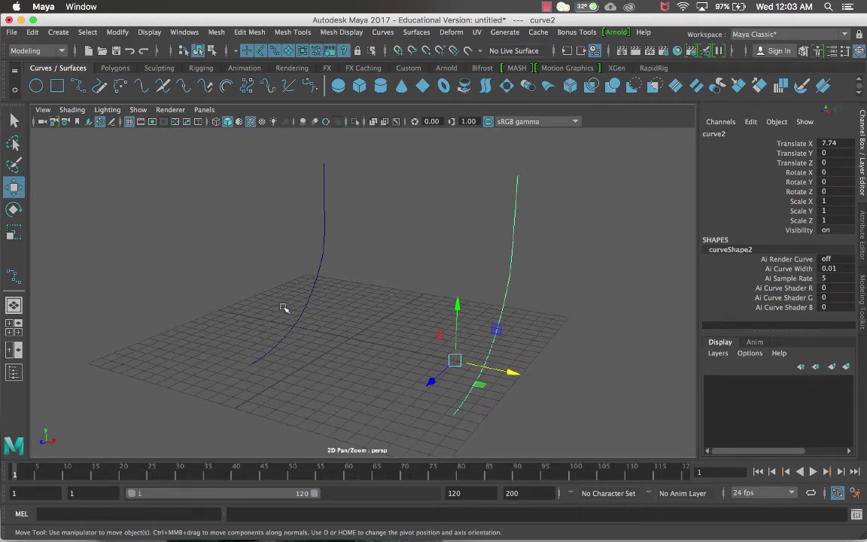
pyautogui.moveTo(390, 188); pyautogui.dragTo(305, 254)
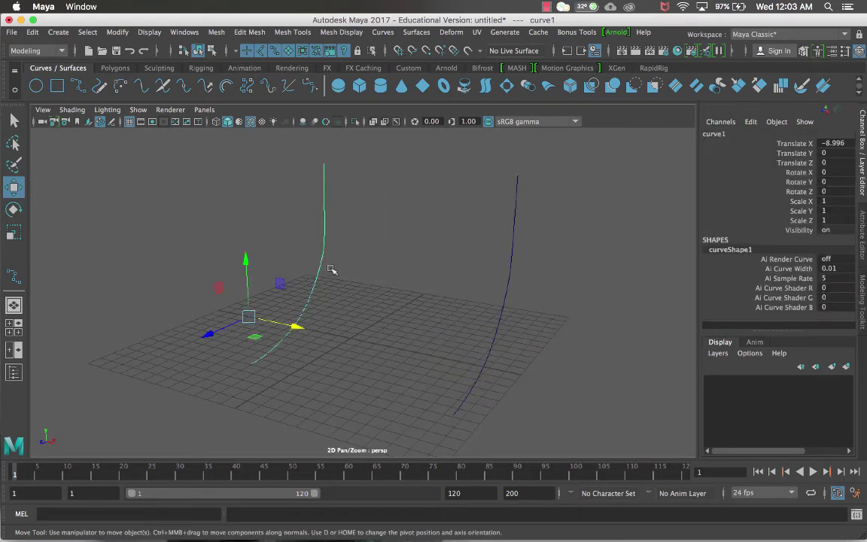
pyautogui.press('q')
pyautogui.moveTo(555, 214); pyautogui.dragTo(456, 293)
pyautogui.click(416, 33)
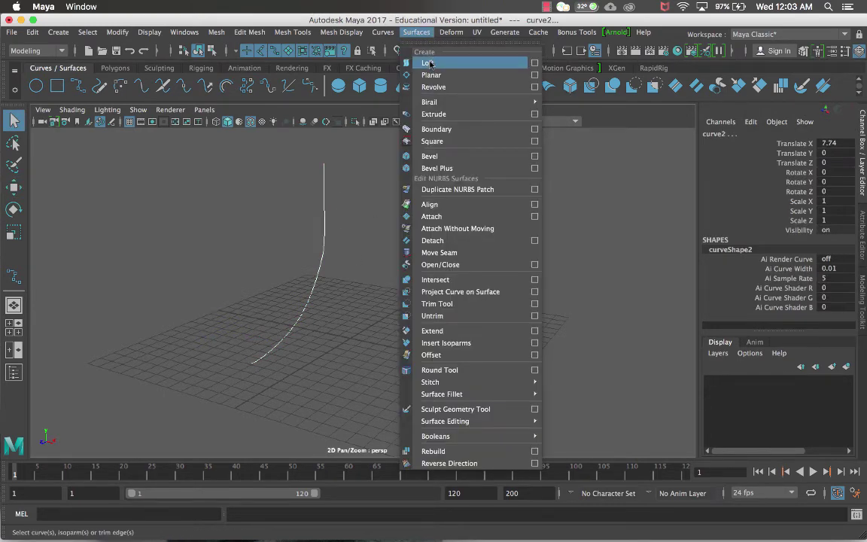
pyautogui.click(429, 63)
# Move the lofted surface away from its source curves to about Z -10.827 and clear the selection.
pyautogui.keyDown('alt'); pyautogui.moveTo(512, 169); pyautogui.dragTo(468, 187); pyautogui.keyUp('alt')
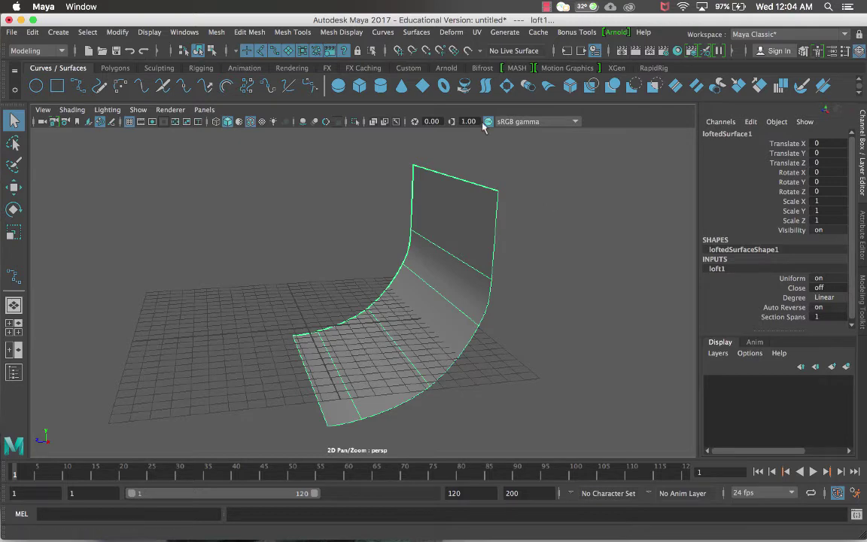
pyautogui.press('w')
pyautogui.moveTo(252, 332); pyautogui.dragTo(571, 323)
pyautogui.click(489, 300)
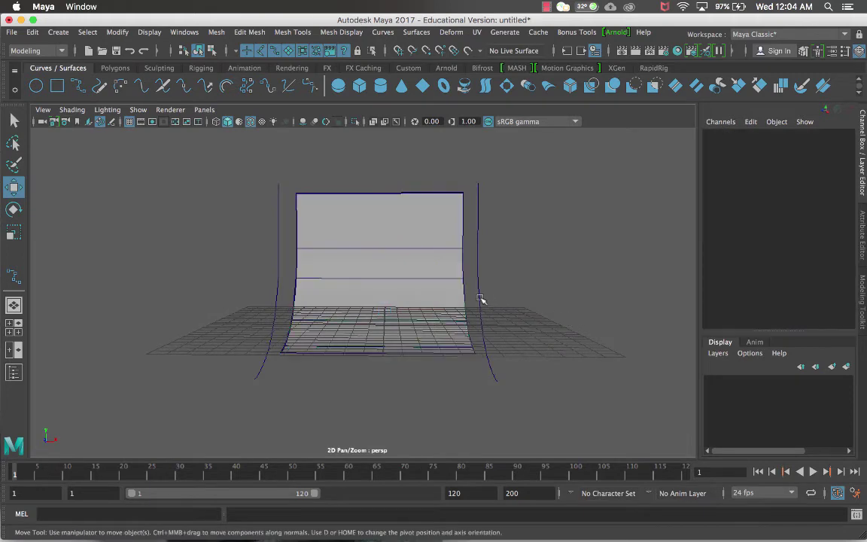
# Scale down the second profile curve to reshape one side of the lofted surface through its history.
pyautogui.click(480, 299)
pyautogui.press('r')
pyautogui.moveTo(494, 325); pyautogui.dragTo(445, 333)
pyautogui.moveTo(387, 233); pyautogui.dragTo(329, 232, button='right')
# Move control vertices 2 and 3 of the second profile curve to sharpen its bend, undoing unwanted moves.
pyautogui.keyDown('alt'); pyautogui.moveTo(429, 307); pyautogui.dragTo(410, 320); pyautogui.keyUp('alt')
pyautogui.keyDown('alt'); pyautogui.moveTo(495, 319); pyautogui.dragTo(481, 316); pyautogui.keyUp('alt')
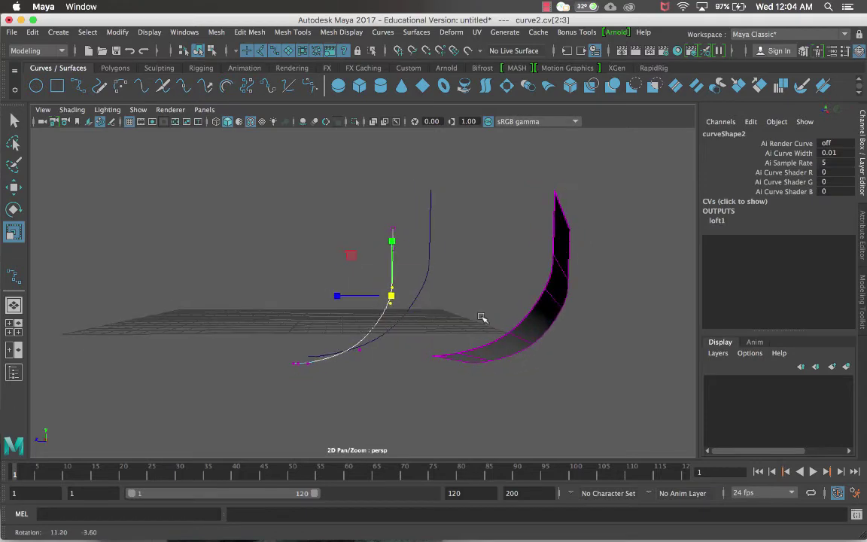
pyautogui.press('w')
pyautogui.click(353, 302)
pyautogui.press('super+z')
pyautogui.moveTo(361, 295); pyautogui.dragTo(454, 298)
pyautogui.press('super+z')
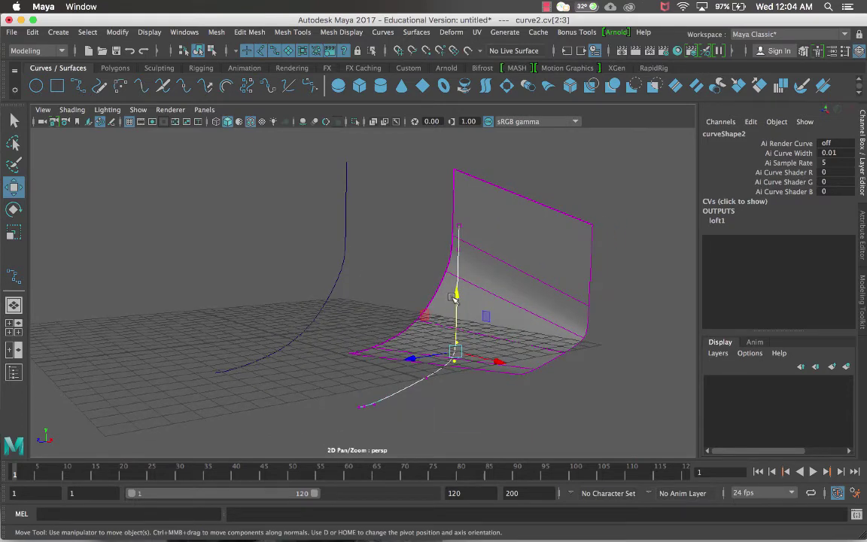
# Delete the lofted surface together with both of its profile curves.
pyautogui.moveTo(474, 222); pyautogui.dragTo(531, 205, button='right')
pyautogui.click(557, 211)
pyautogui.moveTo(591, 161); pyautogui.dragTo(201, 381)
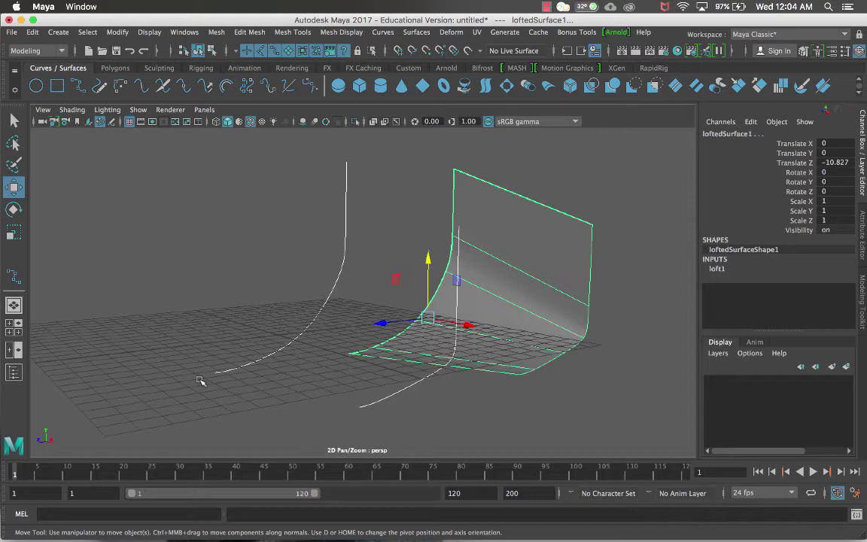
pyautogui.click(258, 321)
pyautogui.moveTo(203, 175); pyautogui.dragTo(588, 392)
pyautogui.press('Delete')
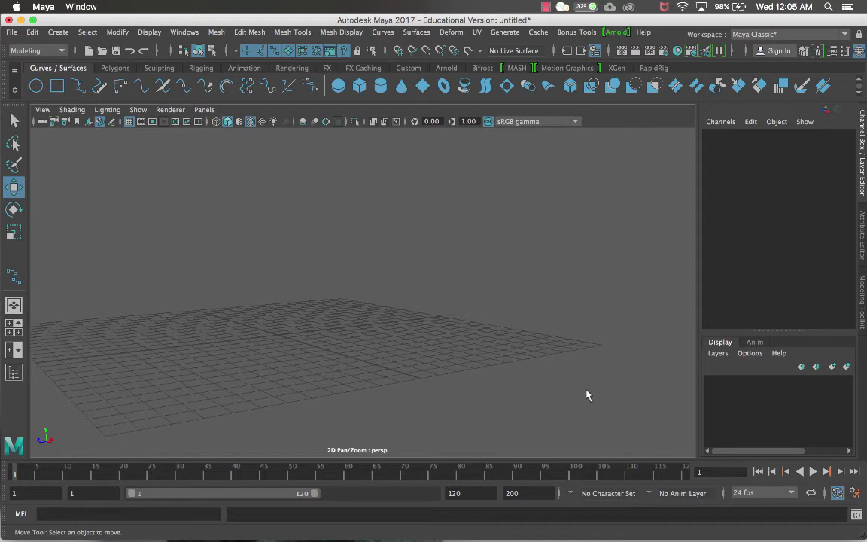
# Switch to the top view and turn off Soft Select in the Move Tool settings.
pyautogui.keyDown('alt'); pyautogui.moveTo(356, 290); pyautogui.dragTo(392, 289, button='middle'); pyautogui.keyUp('alt')
pyautogui.keyDown('alt'); pyautogui.moveTo(391, 289); pyautogui.dragTo(421, 288, button='right'); pyautogui.keyUp('alt')
pyautogui.press('space')
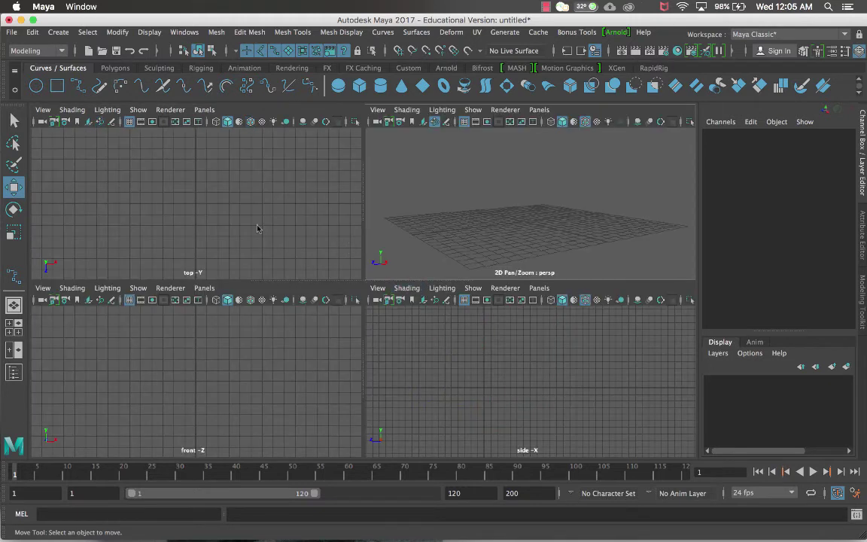
pyautogui.press('b')
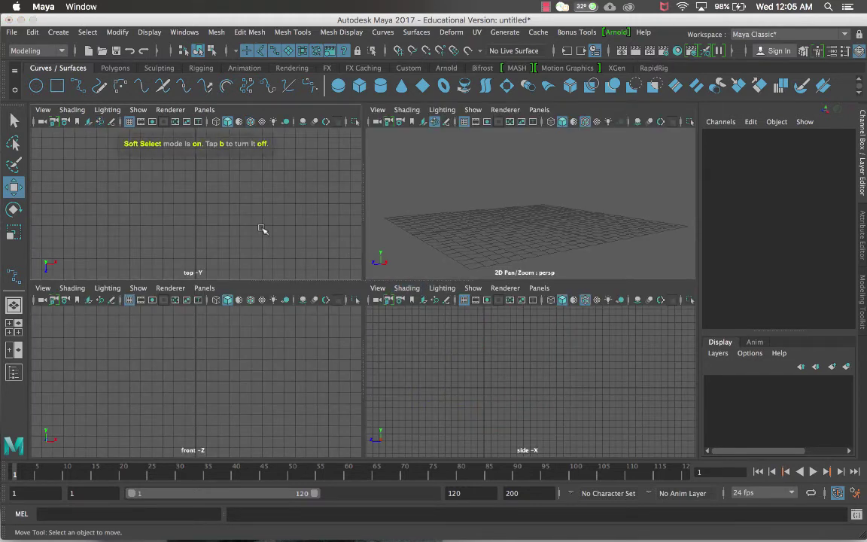
pyautogui.press('space')
pyautogui.doubleClick(14, 187)
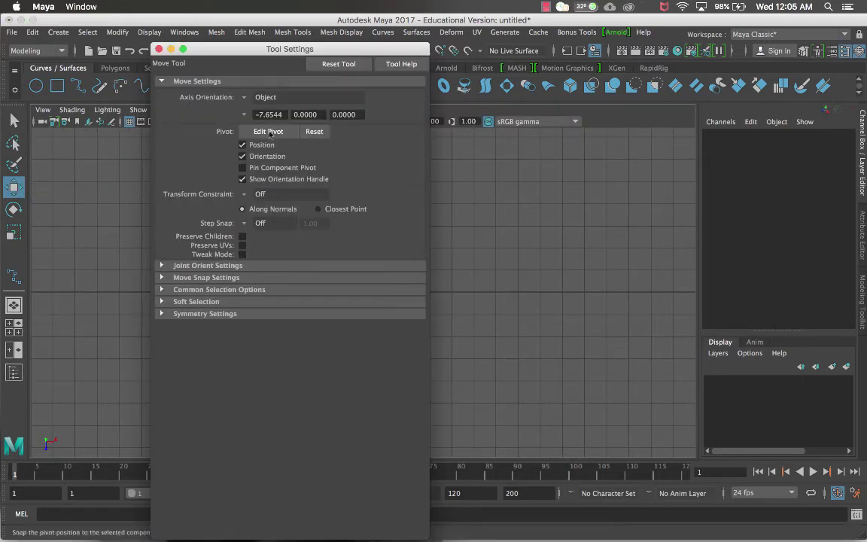
pyautogui.click(202, 301)
pyautogui.click(243, 315)
pyautogui.click(159, 50)
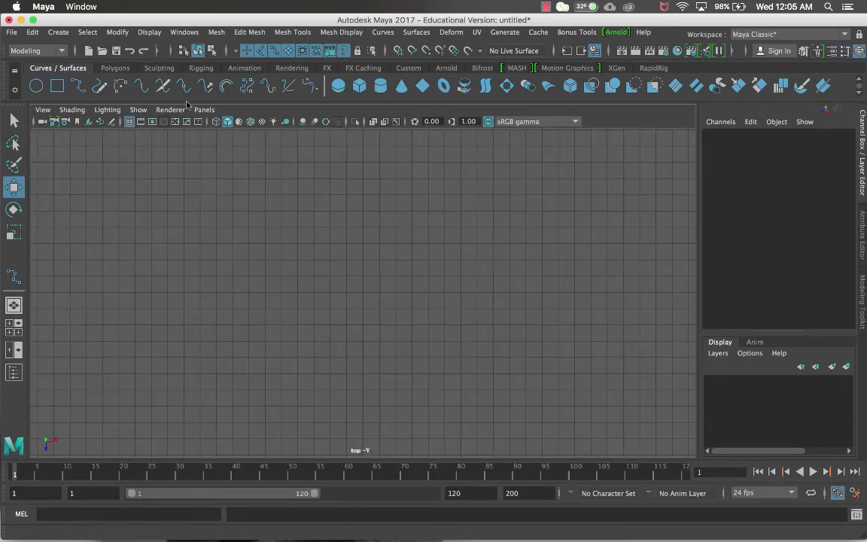
# Draw an inward spiral of thirteen edit points around the grid centre in the top view with the EP Curve tool.
pyautogui.press('y')
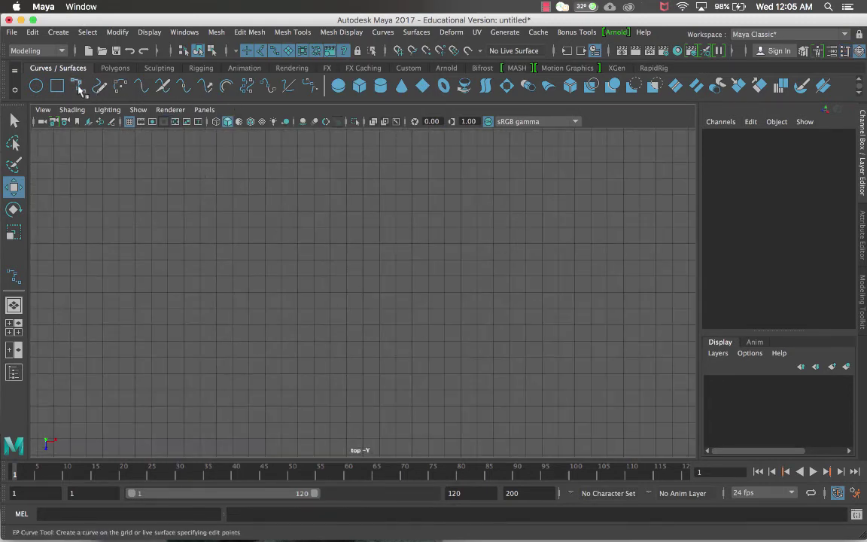
pyautogui.click(327, 355)
pyautogui.click(241, 267)
pyautogui.click(267, 184)
pyautogui.click(370, 165)
pyautogui.click(455, 186)
pyautogui.click(472, 239)
pyautogui.click(445, 283)
pyautogui.click(364, 315)
pyautogui.click(302, 284)
pyautogui.click(296, 244)
pyautogui.click(347, 209)
pyautogui.click(381, 221)
pyautogui.click(386, 243)
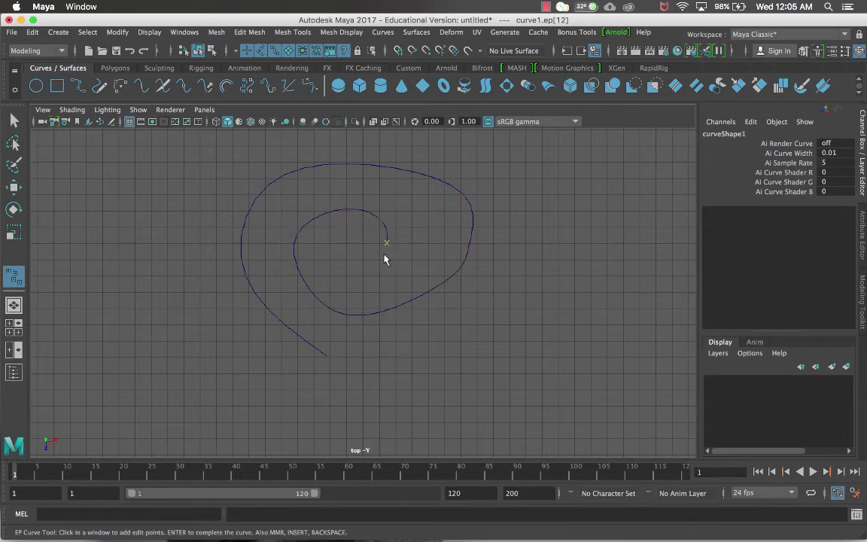
pyautogui.press('Return')
pyautogui.press('w')
pyautogui.keyDown('alt'); pyautogui.moveTo(504, 271); pyautogui.dragTo(523, 293, button='middle'); pyautogui.keyUp('alt')
pyautogui.scroll(3, 523, 293)
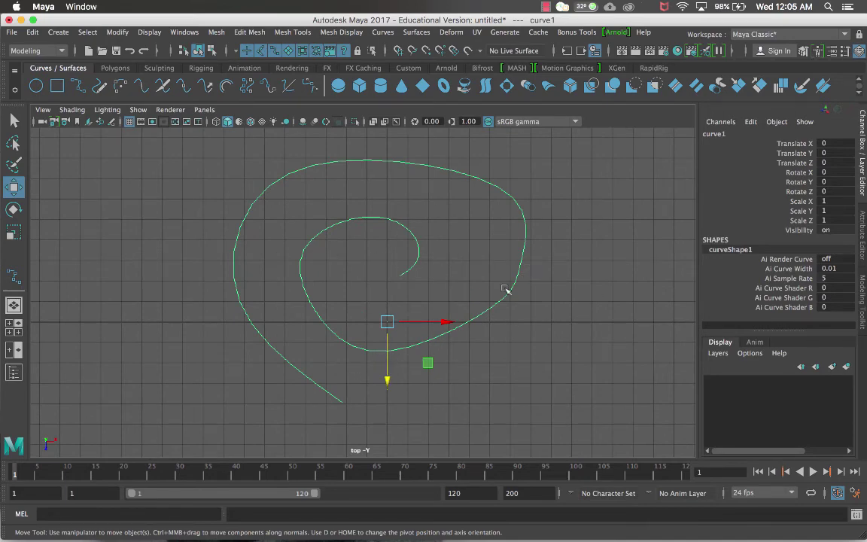
# Create a NURBS circle in the top view and move it to the outer end of the spiral curve.
pyautogui.press('space')
pyautogui.keyDown('alt'); pyautogui.moveTo(493, 161); pyautogui.dragTo(505, 197); pyautogui.keyUp('alt')
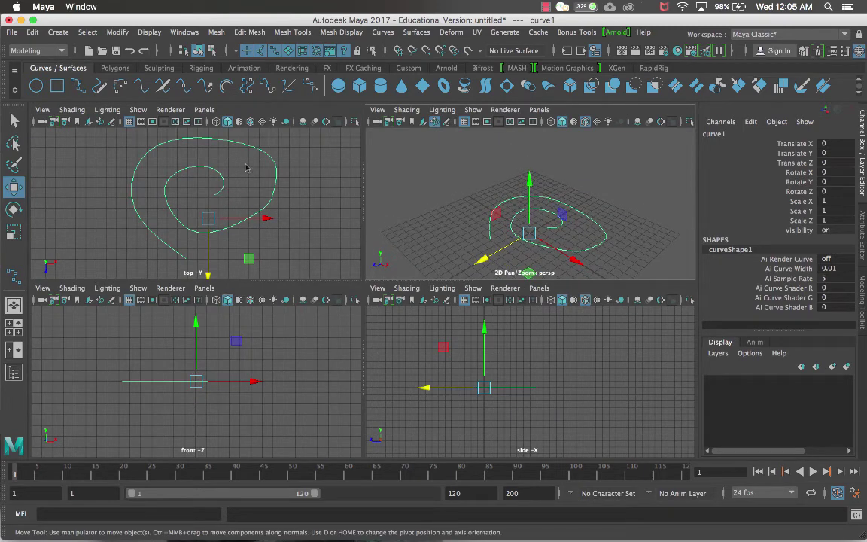
pyautogui.press('space')
pyautogui.keyDown('alt'); pyautogui.moveTo(352, 249); pyautogui.dragTo(364, 221, button='middle'); pyautogui.keyUp('alt')
pyautogui.click(202, 169)
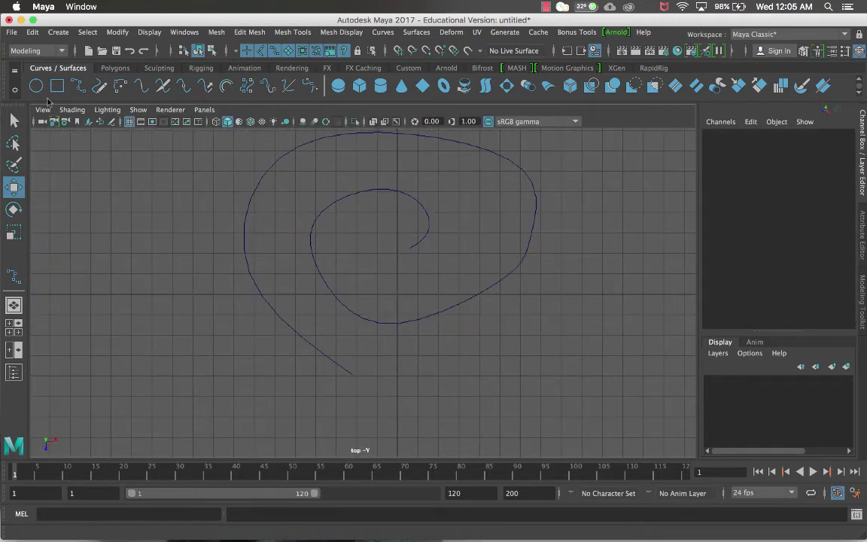
pyautogui.click(37, 88)
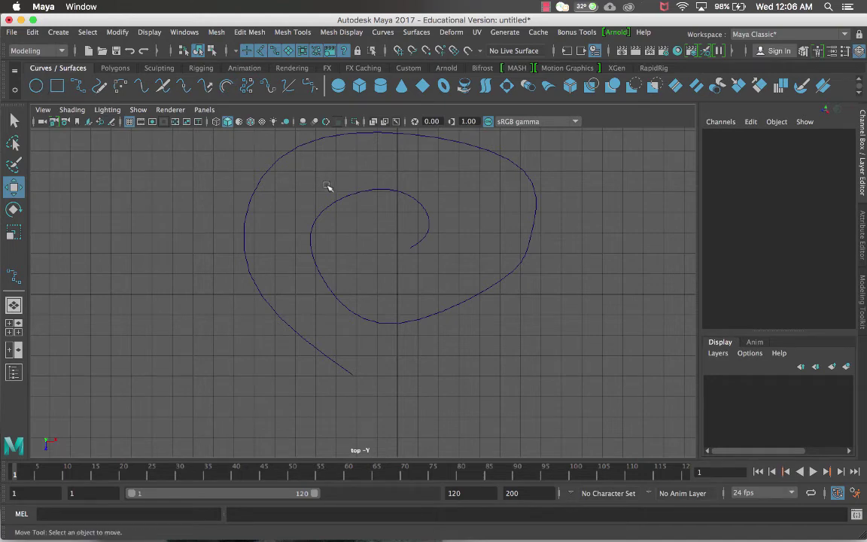
pyautogui.scroll(-3, 344, 241)
pyautogui.scroll(-2, 344, 241)
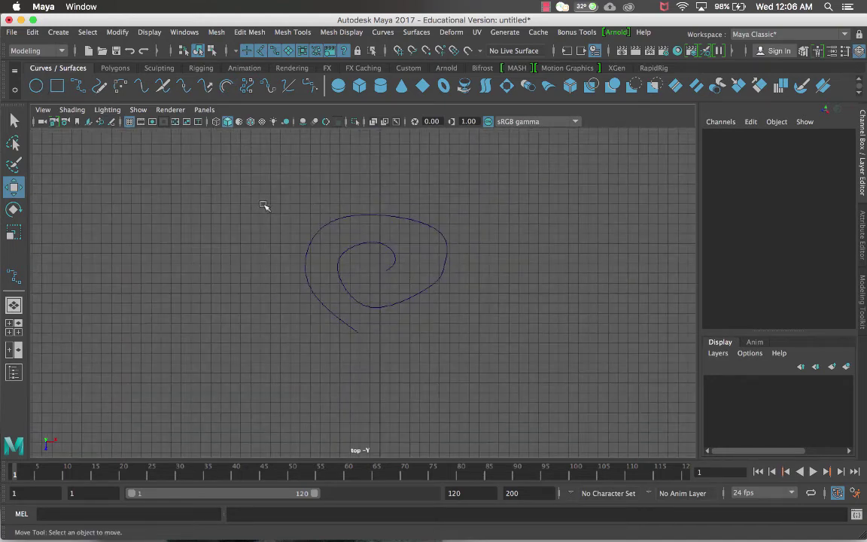
pyautogui.click(35, 86)
pyautogui.scroll(3, 356, 261)
pyautogui.scroll(3, 360, 263)
pyautogui.moveTo(410, 295); pyautogui.dragTo(354, 407)
# Centre the circle on the spiral's outer endpoint at about X -2.176, Z 3.945, and clear the selection.
pyautogui.press('f')
pyautogui.moveTo(362, 292)
pyautogui.mouseDown()
pyautogui.moveTo(346, 286)
pyautogui.moveTo(353, 291)
pyautogui.mouseUp()
pyautogui.scroll(-5, 361, 290)
pyautogui.scroll(4, 394, 294)
pyautogui.scroll(-10, 363, 279)
pyautogui.scroll(-1, 364, 280)
pyautogui.keyDown('alt'); pyautogui.moveTo(373, 274); pyautogui.dragTo(373, 367, button='middle'); pyautogui.keyUp('alt')
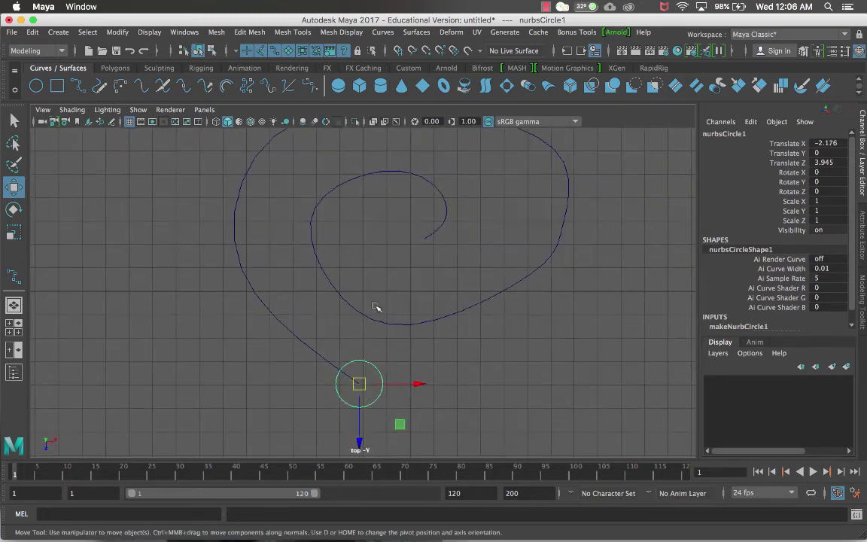
pyautogui.click(391, 364)
pyautogui.moveTo(342, 338); pyautogui.dragTo(366, 369)
pyautogui.click(411, 356)
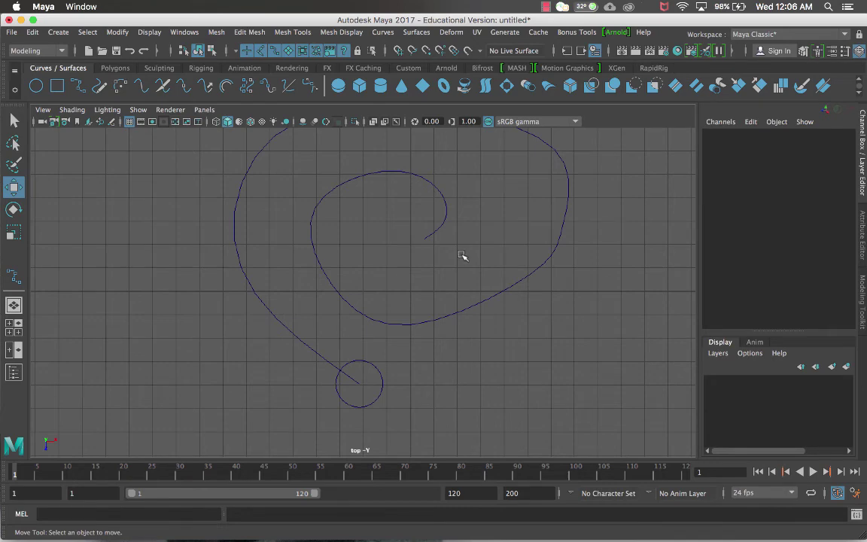
# Rotate the circle upright across the spiral's end in the perspective view, to about X 40.778, Y 10.474, Z -82.087 degrees.
pyautogui.press('space')
pyautogui.press('space')
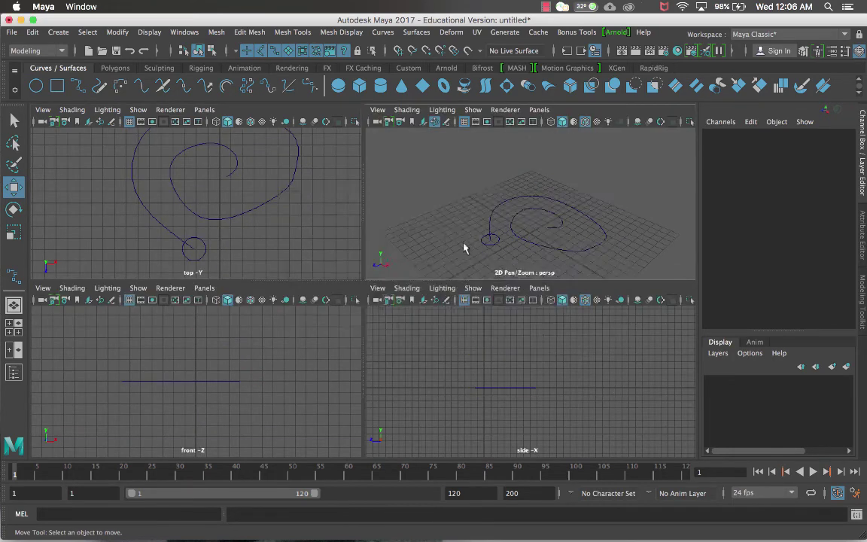
pyautogui.keyDown('alt'); pyautogui.moveTo(453, 251); pyautogui.dragTo(470, 338); pyautogui.keyUp('alt')
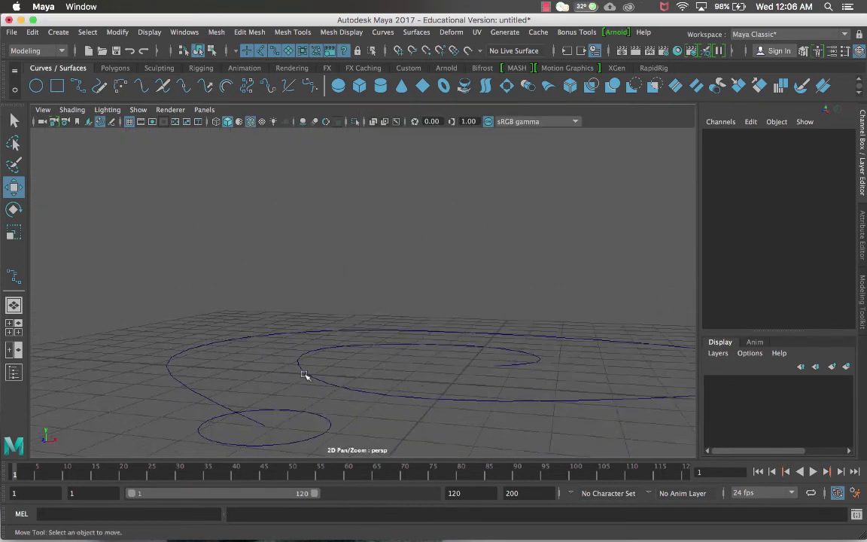
pyautogui.click(298, 414)
pyautogui.keyDown('alt'); pyautogui.moveTo(302, 422); pyautogui.dragTo(290, 411); pyautogui.keyUp('alt')
pyautogui.press('e')
pyautogui.keyDown('alt'); pyautogui.moveTo(324, 384); pyautogui.dragTo(278, 395); pyautogui.keyUp('alt')
pyautogui.moveTo(190, 371); pyautogui.dragTo(310, 427)
pyautogui.keyDown('alt'); pyautogui.moveTo(527, 379); pyautogui.dragTo(562, 388); pyautogui.keyUp('alt')
pyautogui.press('f')
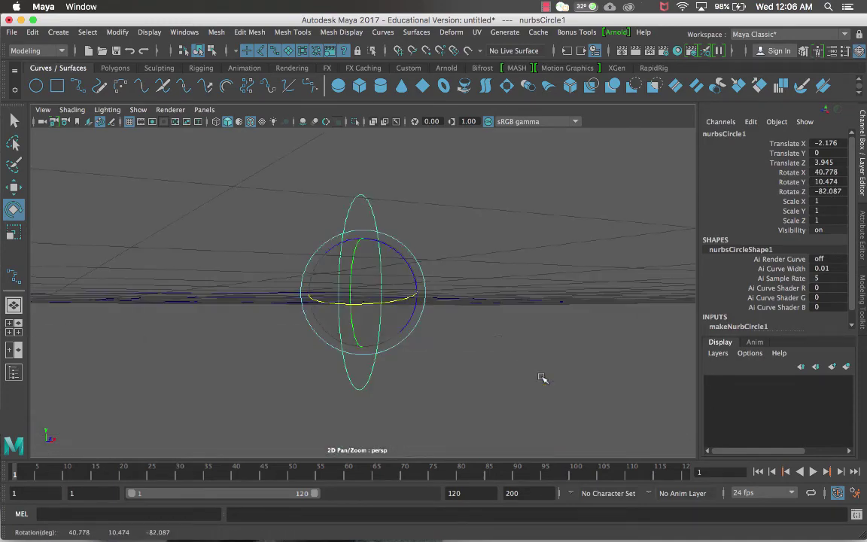
pyautogui.click(500, 324)
# Examine the rotated circle's alignment with the spiral path in the perspective view, leaving nothing selected.
pyautogui.keyDown('alt'); pyautogui.moveTo(500, 323); pyautogui.dragTo(350, 271); pyautogui.keyUp('alt')
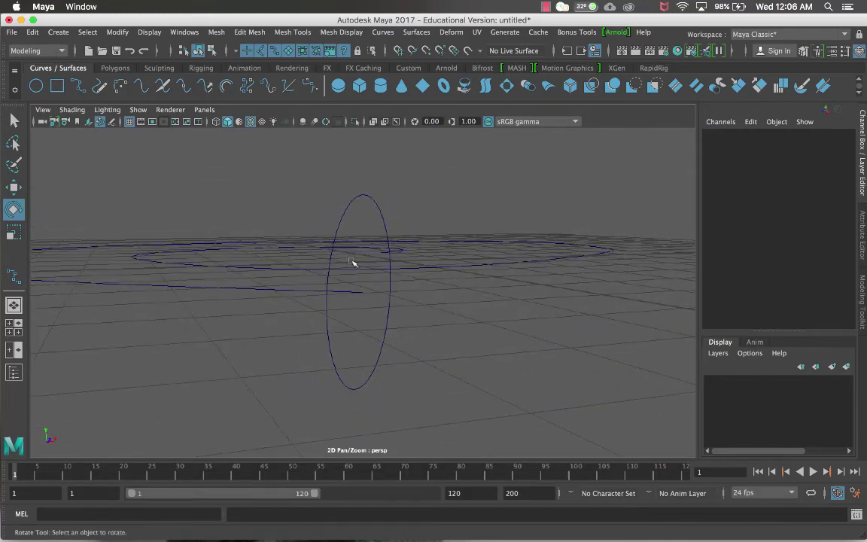
pyautogui.click(331, 267)
pyautogui.press('q')
pyautogui.keyDown('alt'); pyautogui.moveTo(443, 286); pyautogui.dragTo(504, 309); pyautogui.keyUp('alt')
pyautogui.click(2, 6)
pyautogui.click(2, 6)
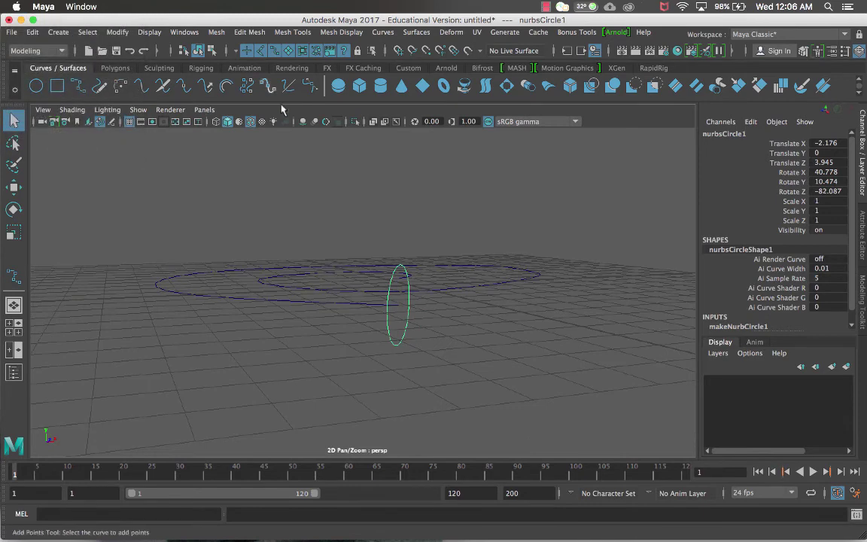
pyautogui.click(340, 194)
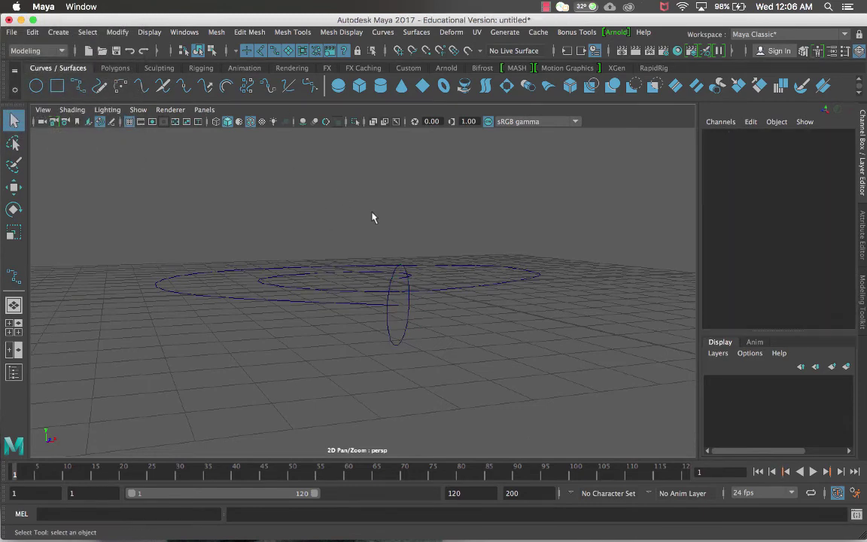
# Select the circle profile followed by the spiral path, and open the options for the NURBS Extrude command.
pyautogui.click(403, 274)
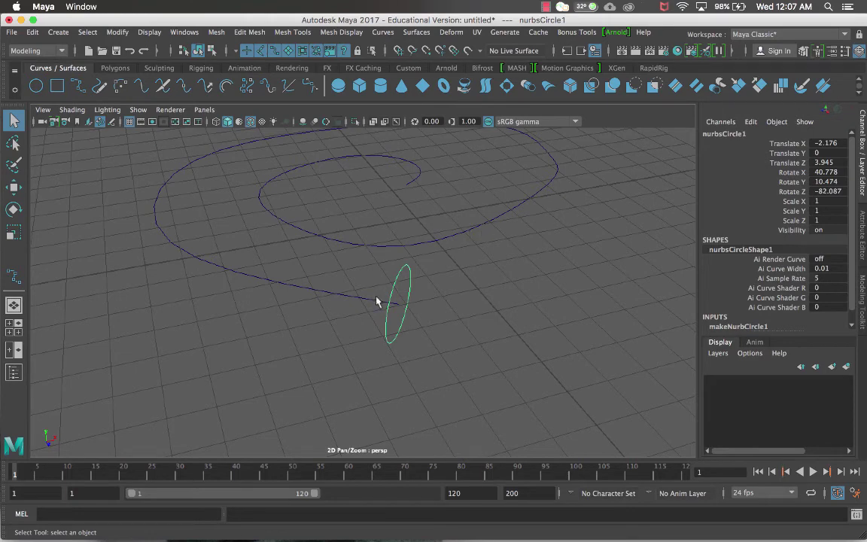
pyautogui.keyDown('alt'); pyautogui.moveTo(466, 150); pyautogui.dragTo(466, 232, button='middle'); pyautogui.keyUp('alt')
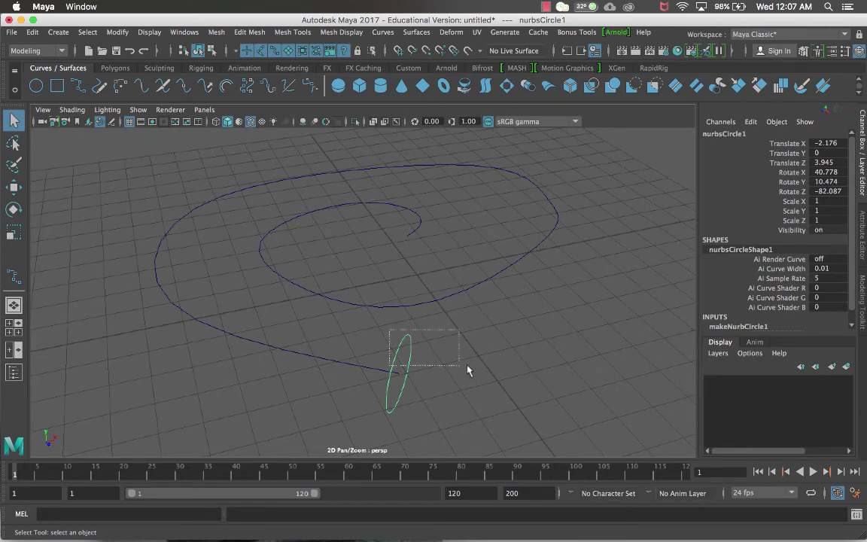
pyautogui.click(422, 330)
pyautogui.moveTo(373, 329); pyautogui.dragTo(462, 368)
pyautogui.keyDown('shift'); pyautogui.click(329, 360); pyautogui.keyUp('shift')
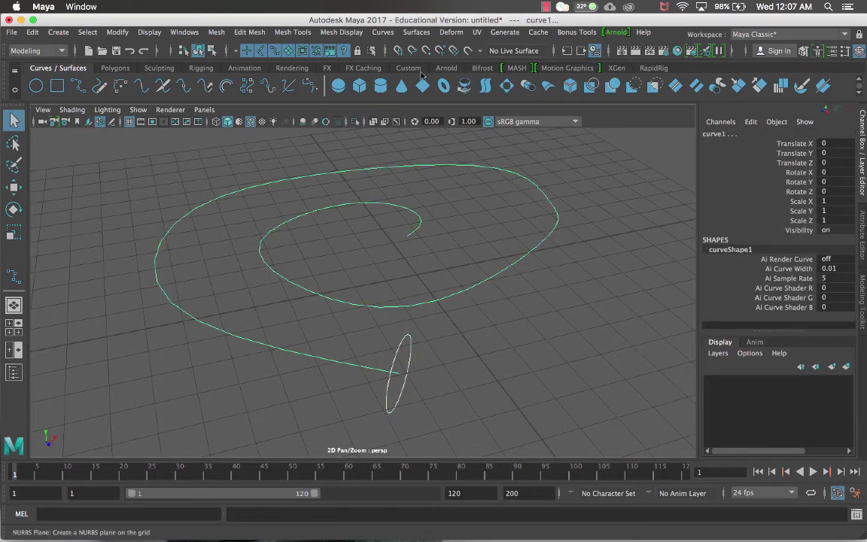
pyautogui.click(426, 32)
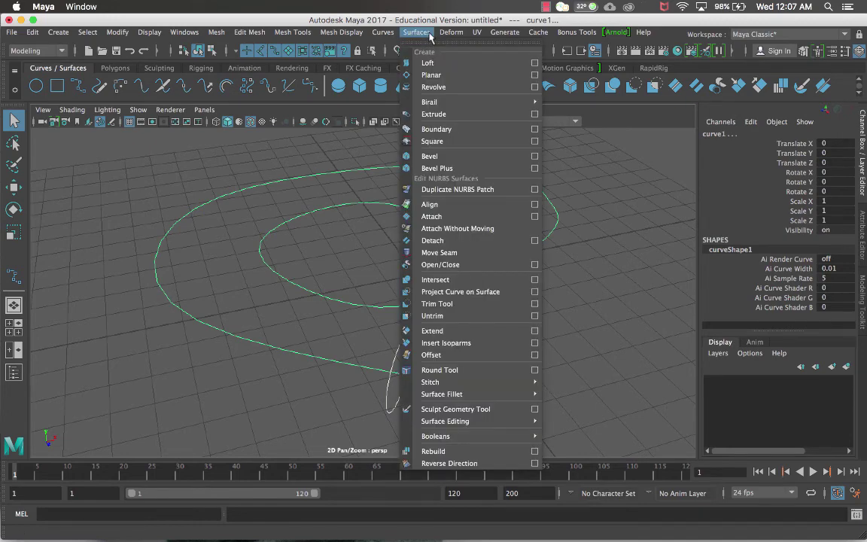
pyautogui.click(534, 114)
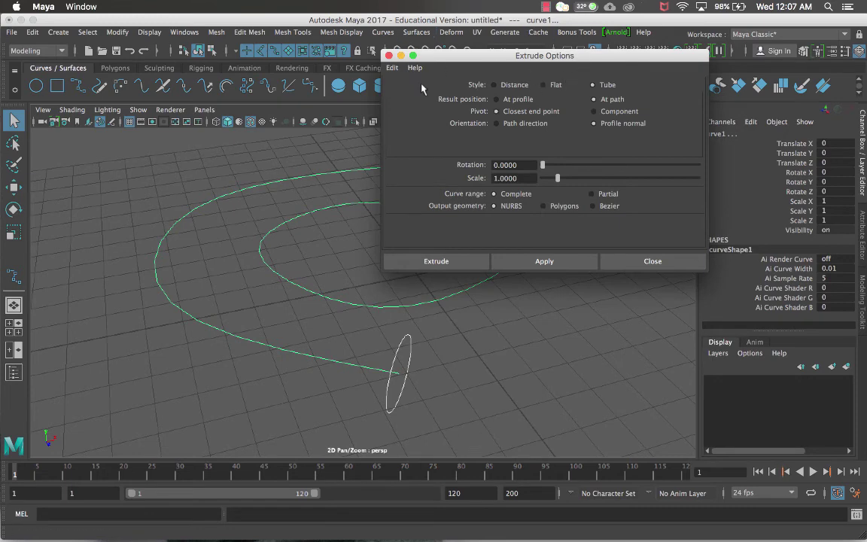
pyautogui.moveTo(500, 60); pyautogui.dragTo(524, 68)
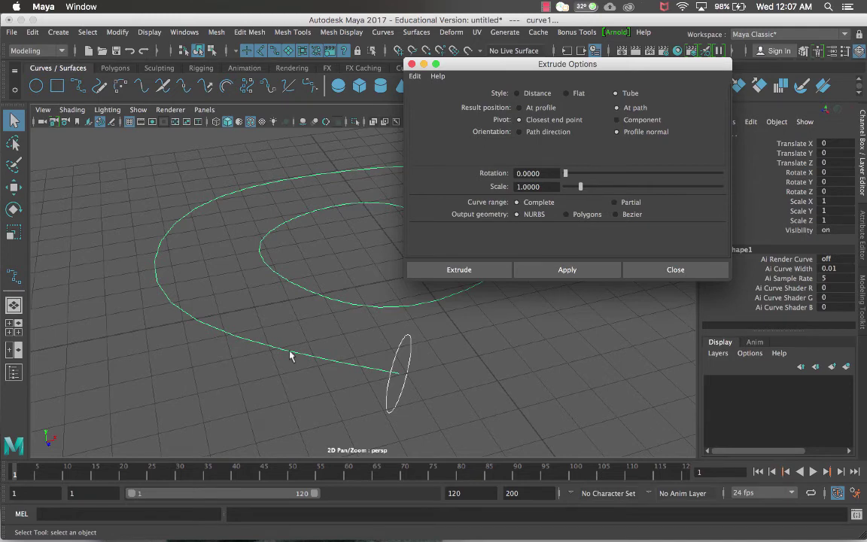
# Extrude the circle along the spiral as a NURBS tube placed at the path, and close the options.
pyautogui.keyDown('alt'); pyautogui.moveTo(319, 339); pyautogui.dragTo(215, 400, button='middle'); pyautogui.keyUp('alt')
pyautogui.scroll(-5, 242, 391)
pyautogui.keyDown('alt'); pyautogui.moveTo(277, 359); pyautogui.dragTo(275, 379, button='middle'); pyautogui.keyUp('alt')
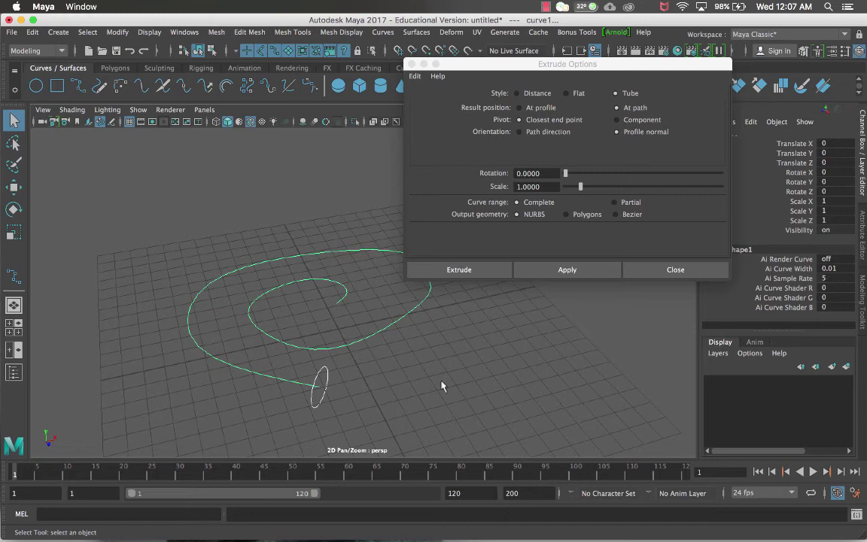
pyautogui.click(517, 272)
pyautogui.keyDown('alt'); pyautogui.moveTo(516, 313); pyautogui.dragTo(644, 265); pyautogui.keyUp('alt')
pyautogui.click(646, 268)
pyautogui.keyDown('alt'); pyautogui.moveTo(499, 275); pyautogui.dragTo(530, 269, button='middle'); pyautogui.keyUp('alt')
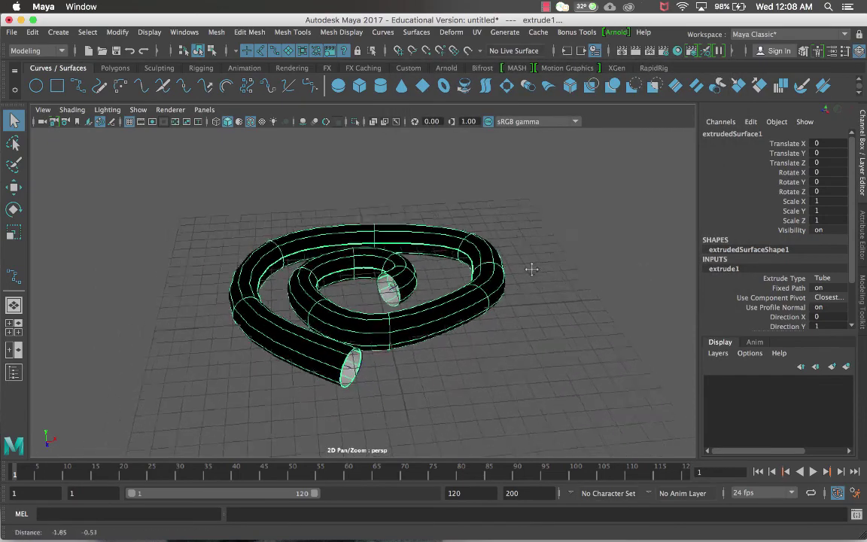
pyautogui.scroll(5, 532, 280)
pyautogui.keyDown('alt'); pyautogui.moveTo(525, 258); pyautogui.dragTo(514, 287, button='right'); pyautogui.keyUp('alt')
pyautogui.keyDown('alt'); pyautogui.moveTo(515, 286); pyautogui.dragTo(295, 366); pyautogui.keyUp('alt')
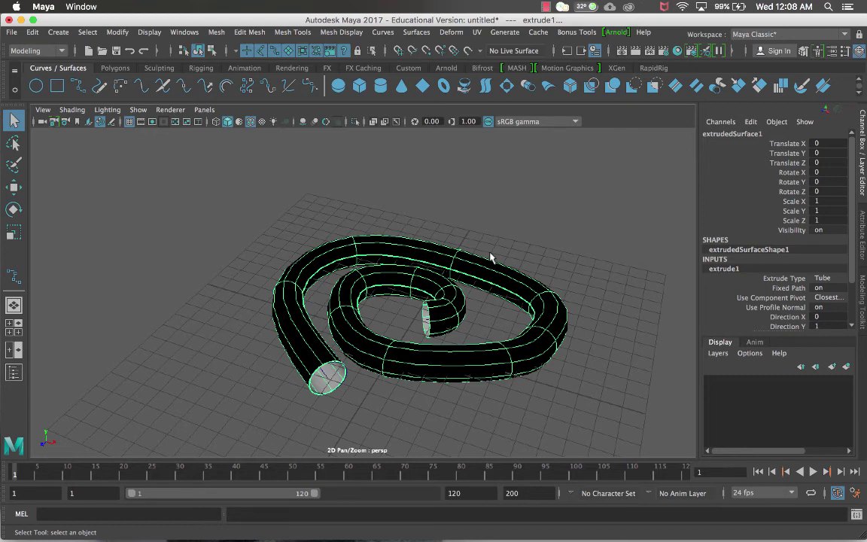
# Reverse the surface direction of the extruded tube so its normals face outward.
pyautogui.click(416, 31)
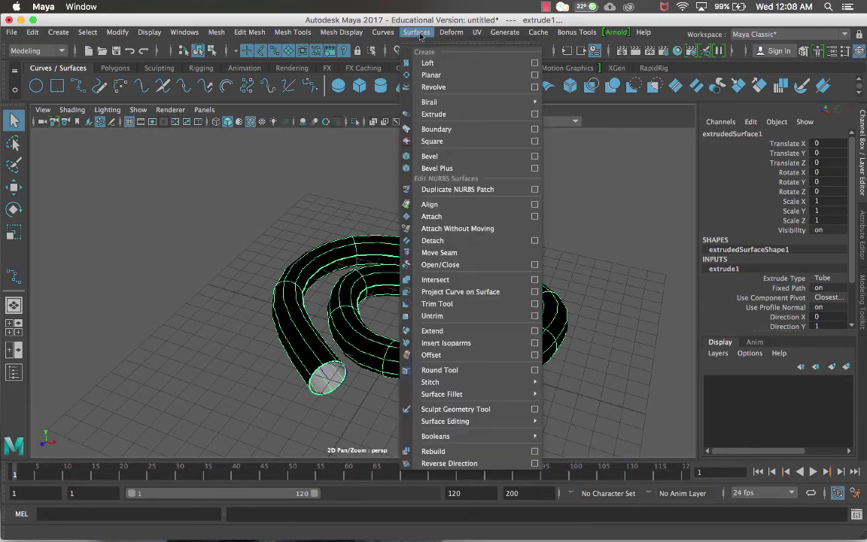
pyautogui.click(451, 462)
pyautogui.moveTo(406, 323)
pyautogui.keyDown('alt'); pyautogui.mouseDown()
pyautogui.moveTo(443, 362)
pyautogui.moveTo(442, 320)
pyautogui.mouseUp(); pyautogui.keyUp('alt')
# Move the tube away from its source curves to about Z -15.32, with both in sight in the top view.
pyautogui.press('w')
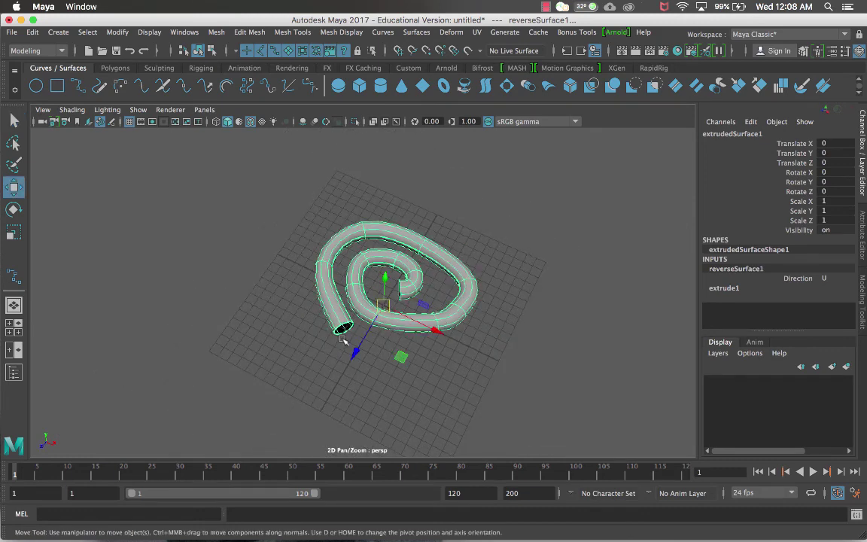
pyautogui.moveTo(352, 349); pyautogui.dragTo(470, 241)
pyautogui.press('space')
pyautogui.press('space')
pyautogui.scroll(-3, 313, 211)
pyautogui.keyDown('alt'); pyautogui.moveTo(352, 137); pyautogui.dragTo(346, 309, button='middle'); pyautogui.keyUp('alt')
pyautogui.scroll(-3, 347, 309)
pyautogui.keyDown('alt'); pyautogui.moveTo(361, 199); pyautogui.dragTo(363, 185, button='middle'); pyautogui.keyUp('alt')
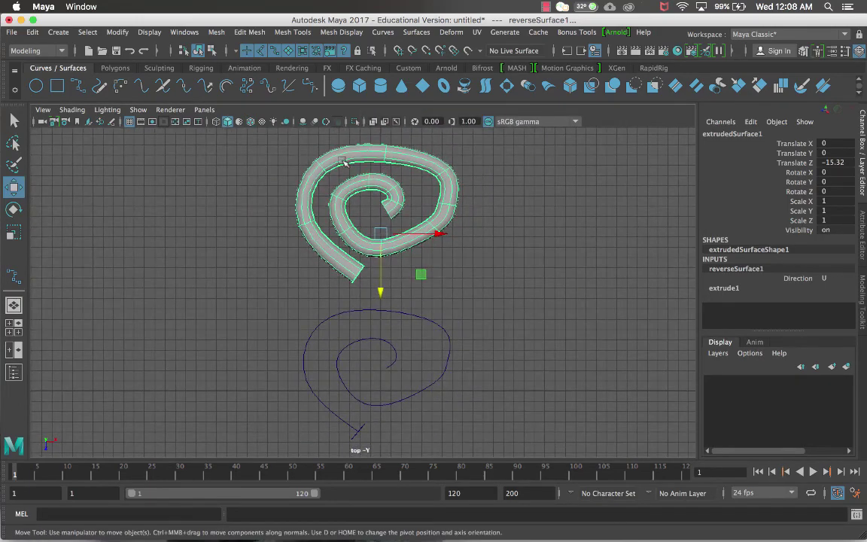
# Hide the grid and turn on wireframe on shaded in the top view, and select the tube.
pyautogui.click(130, 121)
pyautogui.click(376, 275)
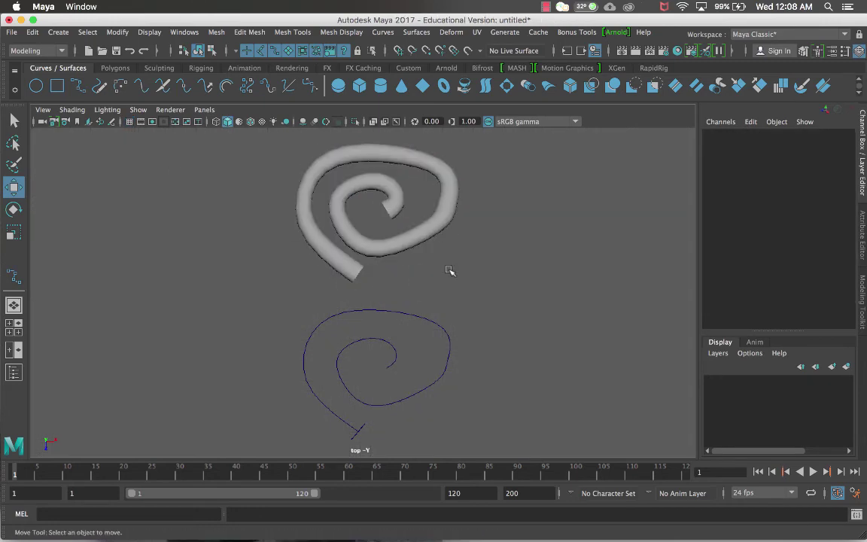
pyautogui.click(251, 121)
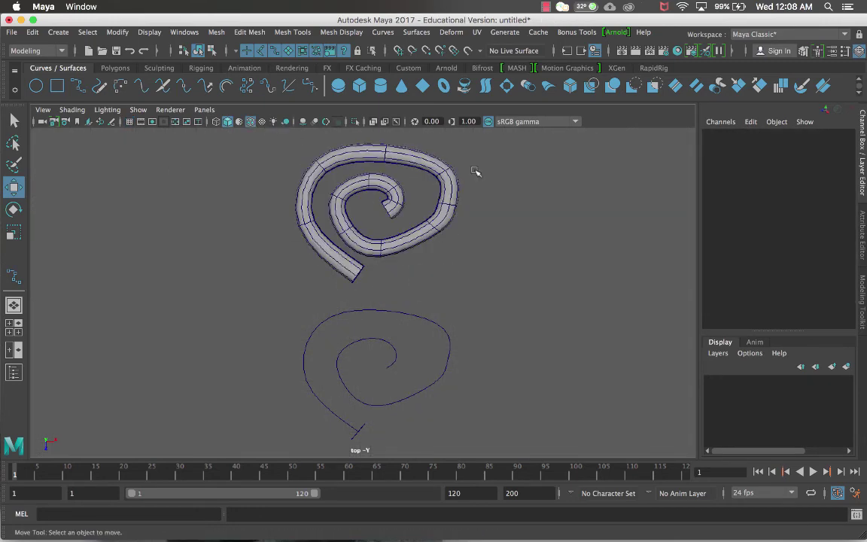
pyautogui.click(437, 169)
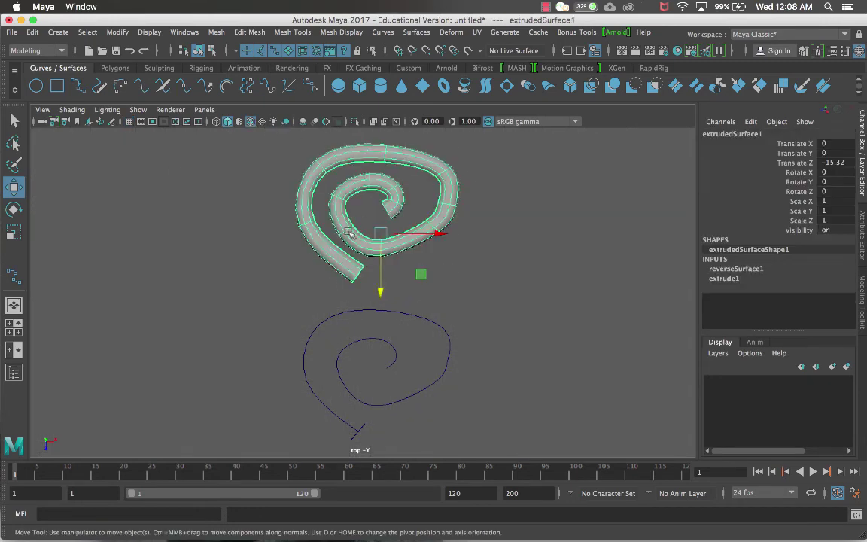
# Display the spiral curve's control vertices and pull those on its outer right side inward to round the path.
pyautogui.click(415, 401)
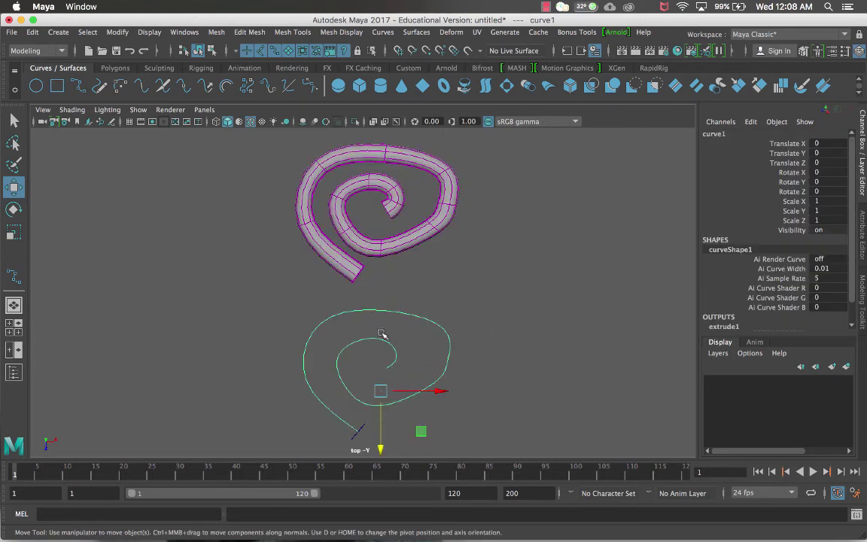
pyautogui.moveTo(339, 283)
pyautogui.mouseDown(button='right')
pyautogui.moveTo(320, 274)
pyautogui.moveTo(338, 273)
pyautogui.mouseUp(button='right')
pyautogui.moveTo(298, 295); pyautogui.dragTo(324, 321)
pyautogui.moveTo(466, 321); pyautogui.dragTo(447, 331)
pyautogui.moveTo(457, 324); pyautogui.dragTo(429, 328)
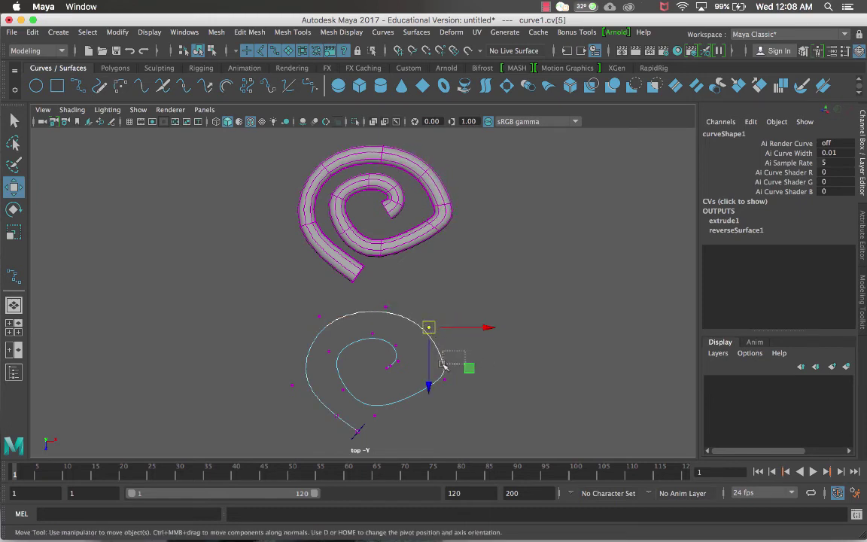
pyautogui.moveTo(444, 368); pyautogui.dragTo(440, 388)
pyautogui.moveTo(444, 380); pyautogui.dragTo(419, 391)
# Pull the spiral's lower, inner-left and outer-left control vertices inward to even out the coil.
pyautogui.click(377, 414)
pyautogui.moveTo(376, 434); pyautogui.dragTo(375, 418)
pyautogui.moveTo(330, 381); pyautogui.dragTo(356, 399)
pyautogui.moveTo(346, 390); pyautogui.dragTo(348, 389)
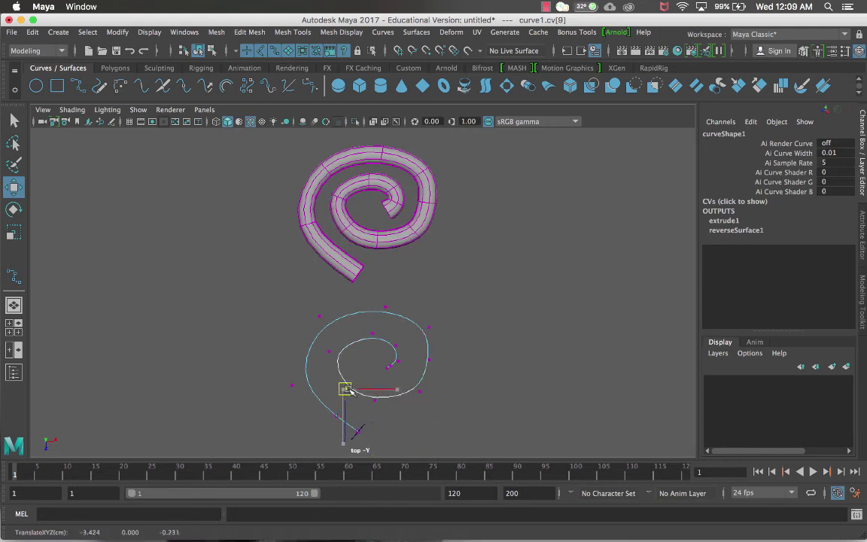
pyautogui.click(331, 353)
pyautogui.moveTo(331, 352); pyautogui.dragTo(340, 356)
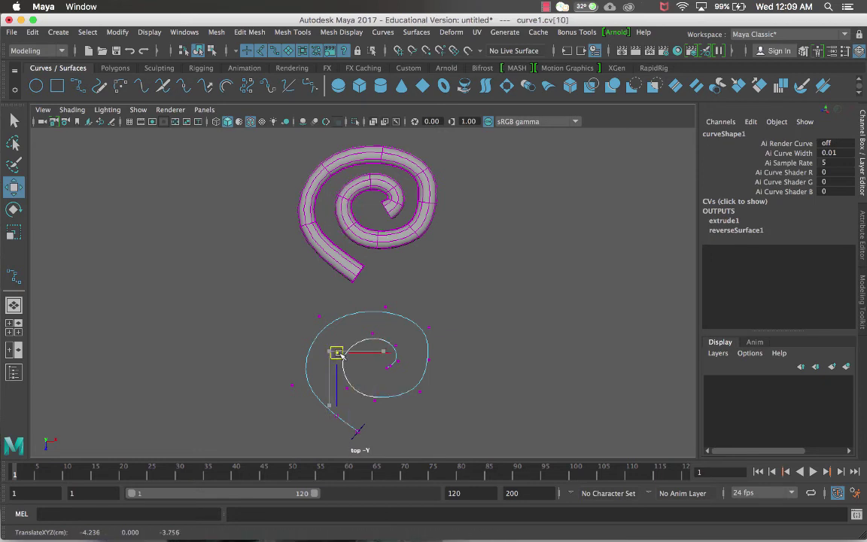
pyautogui.moveTo(281, 381); pyautogui.dragTo(331, 389)
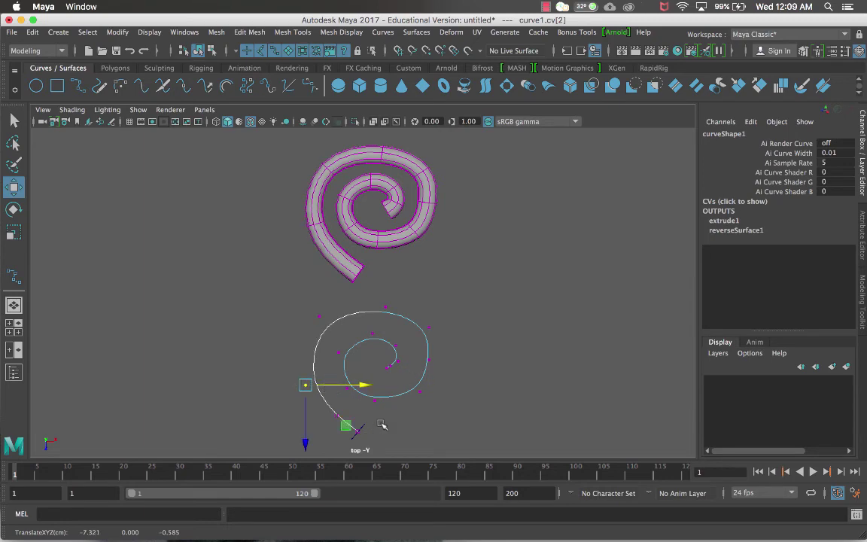
# Scale the profile circle down uniformly to about 0.105 in the perspective view to make the tube thinner.
pyautogui.press('space')
pyautogui.press('space')
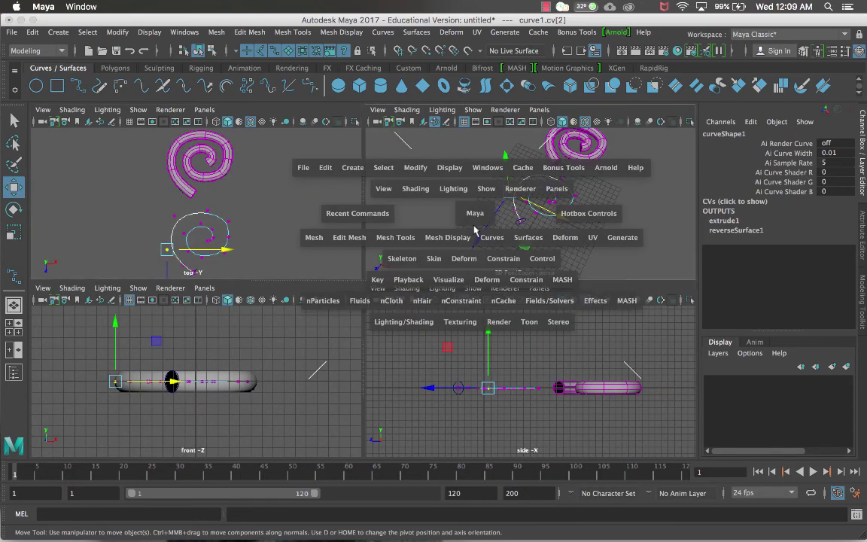
pyautogui.moveTo(488, 282)
pyautogui.keyDown('alt'); pyautogui.mouseDown()
pyautogui.moveTo(485, 273)
pyautogui.moveTo(481, 279)
pyautogui.mouseUp(); pyautogui.keyUp('alt')
pyautogui.click(304, 334)
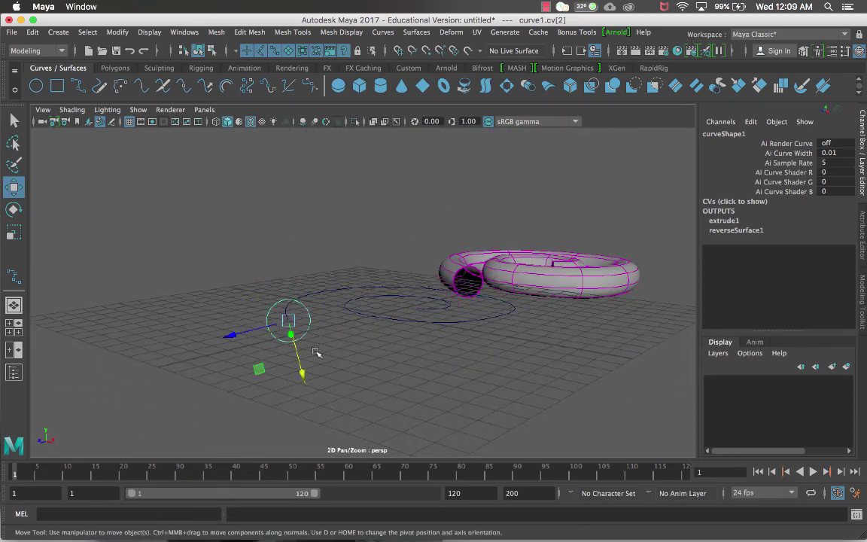
pyautogui.click(539, 342)
pyautogui.click(291, 334)
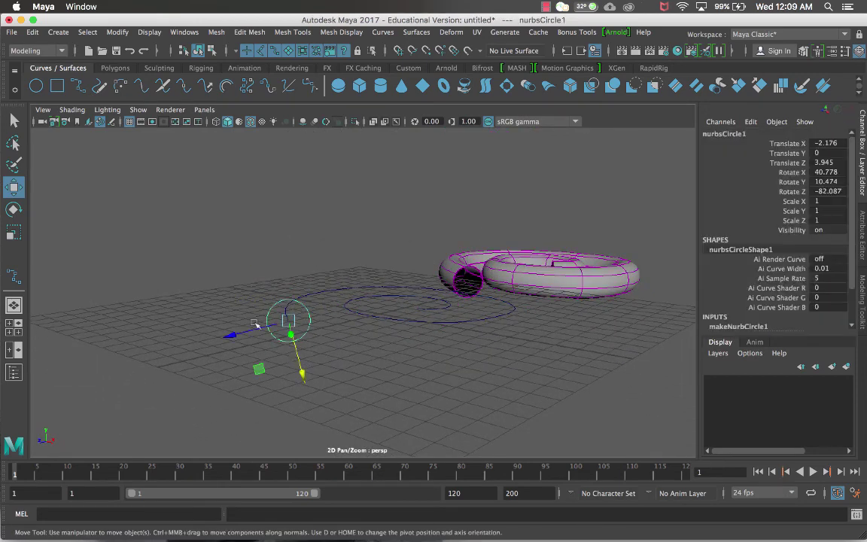
pyautogui.keyDown('alt'); pyautogui.moveTo(309, 319); pyautogui.dragTo(397, 304); pyautogui.keyUp('alt')
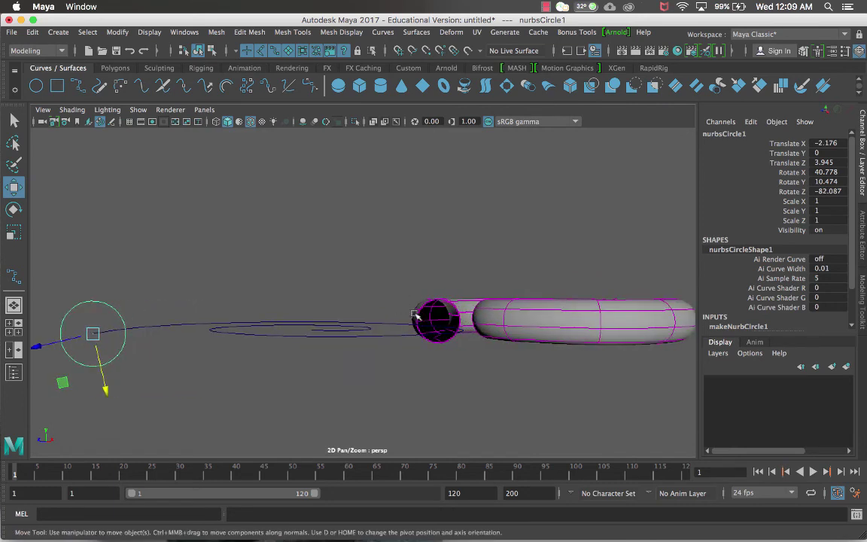
pyautogui.press('e')
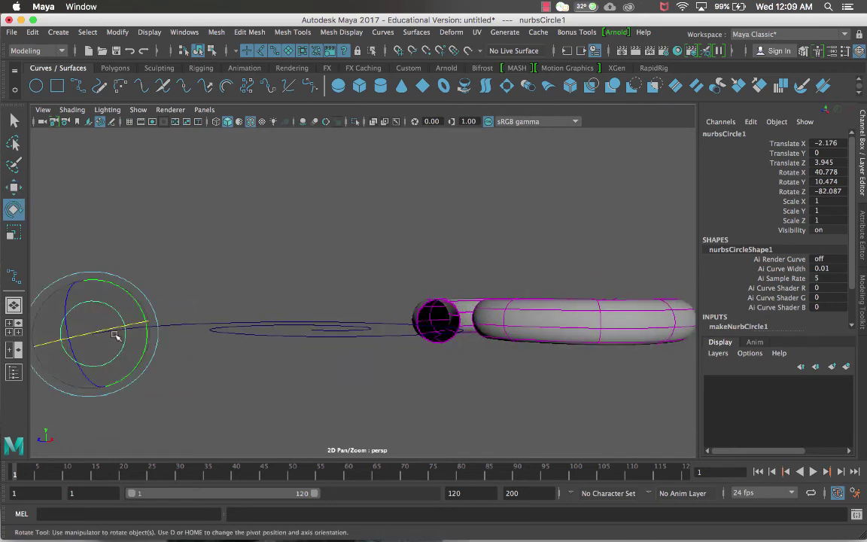
pyautogui.press('r')
pyautogui.moveTo(93, 335); pyautogui.dragTo(50, 343)
pyautogui.keyDown('alt'); pyautogui.moveTo(413, 307); pyautogui.dragTo(412, 353); pyautogui.keyUp('alt')
pyautogui.moveTo(95, 333); pyautogui.dragTo(189, 350)
pyautogui.keyDown('alt'); pyautogui.moveTo(544, 328); pyautogui.dragTo(551, 391); pyautogui.keyUp('alt')
pyautogui.keyDown('alt'); pyautogui.moveTo(553, 335); pyautogui.dragTo(438, 476, button='middle'); pyautogui.keyUp('alt')
pyautogui.keyDown('alt'); pyautogui.moveTo(437, 476); pyautogui.dragTo(451, 346); pyautogui.keyUp('alt')
pyautogui.moveTo(159, 403); pyautogui.dragTo(99, 429)
# Examine the thinned tube and its small profile circle from several angles in the perspective view, selecting each in turn.
pyautogui.click(350, 408)
pyautogui.keyDown('alt'); pyautogui.moveTo(397, 383); pyautogui.dragTo(428, 393); pyautogui.keyUp('alt')
pyautogui.scroll(10, 427, 393)
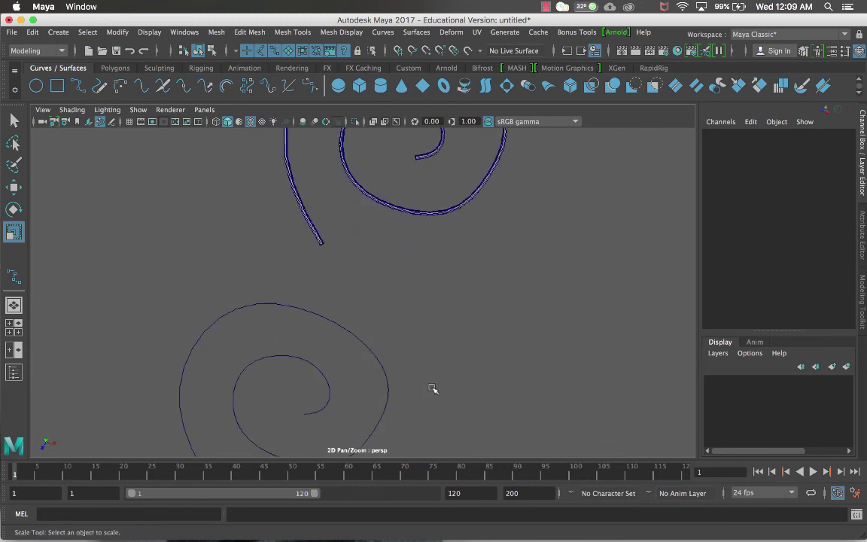
pyautogui.moveTo(411, 194); pyautogui.dragTo(507, 260)
pyautogui.scroll(-10, 507, 296)
pyautogui.keyDown('alt'); pyautogui.moveTo(480, 308); pyautogui.dragTo(462, 260); pyautogui.keyUp('alt')
pyautogui.scroll(10, 443, 312)
pyautogui.keyDown('alt'); pyautogui.moveTo(431, 335); pyautogui.dragTo(466, 241, button='middle'); pyautogui.keyUp('alt')
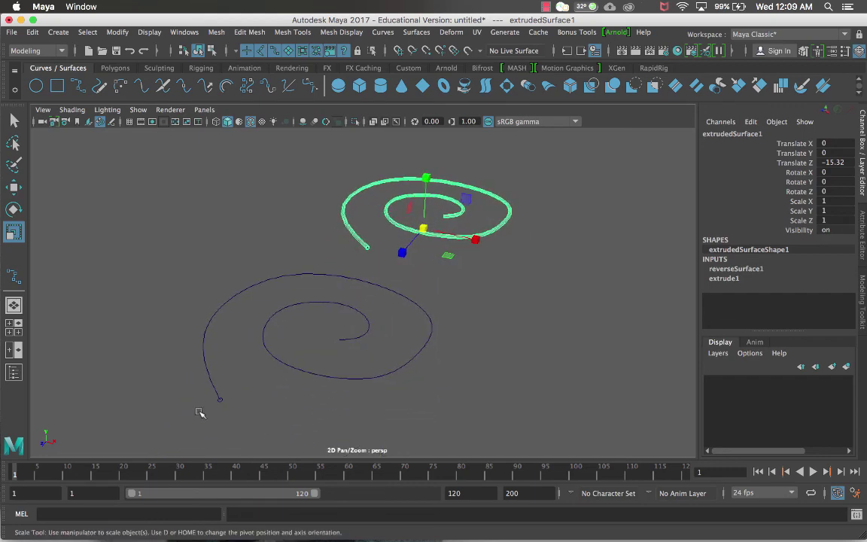
pyautogui.scroll(8, 215, 410)
pyautogui.keyDown('alt'); pyautogui.moveTo(223, 425); pyautogui.dragTo(372, 238, button='middle'); pyautogui.keyUp('alt')
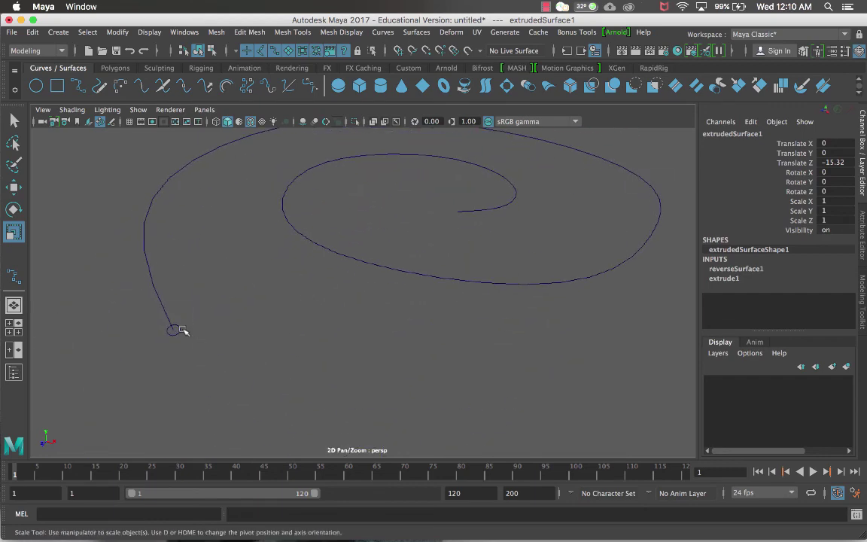
pyautogui.click(185, 329)
pyautogui.scroll(-5, 192, 334)
pyautogui.keyDown('alt'); pyautogui.moveTo(245, 313); pyautogui.dragTo(241, 346, button='middle'); pyautogui.keyUp('alt')
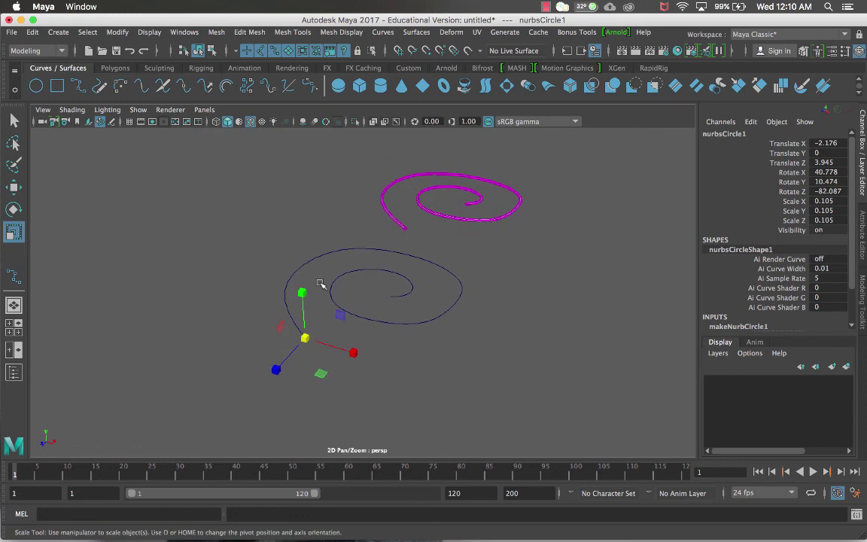
# Delete the construction history of the extruded tube to detach it from its source curves.
pyautogui.click(503, 213)
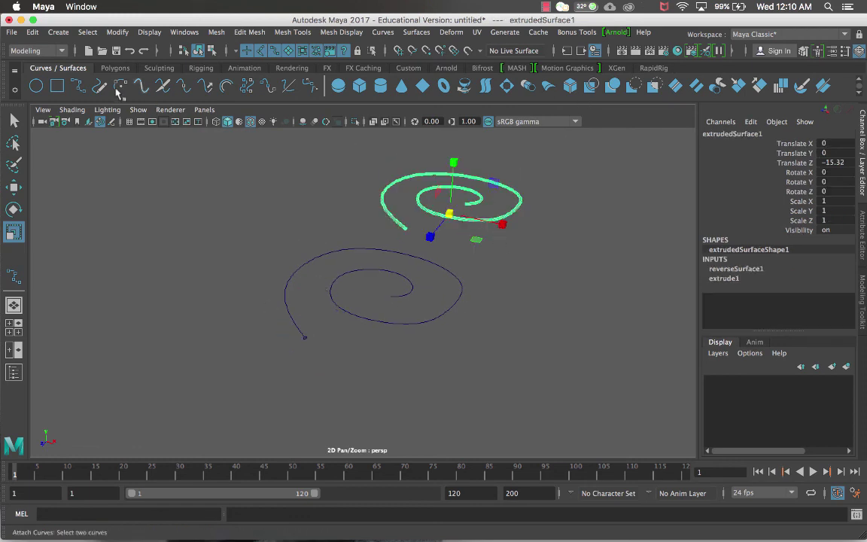
pyautogui.click(33, 32)
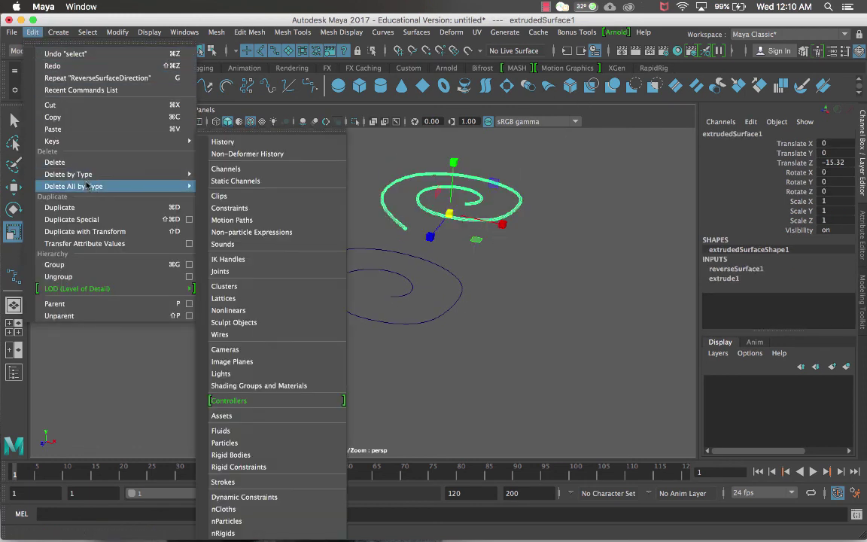
pyautogui.moveTo(87, 174)
pyautogui.click(218, 183)
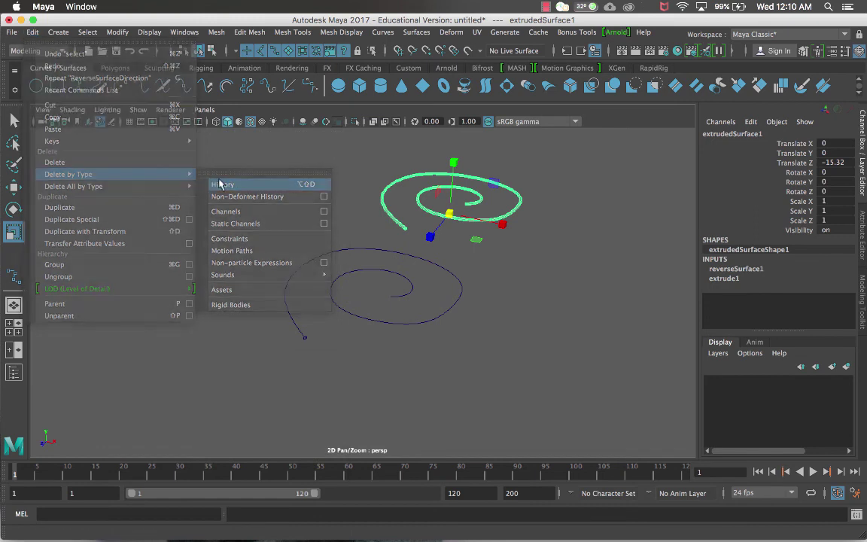
# Delete the spiral path curve and the profile circle, keeping the tube.
pyautogui.click(540, 185)
pyautogui.moveTo(204, 242); pyautogui.dragTo(298, 308)
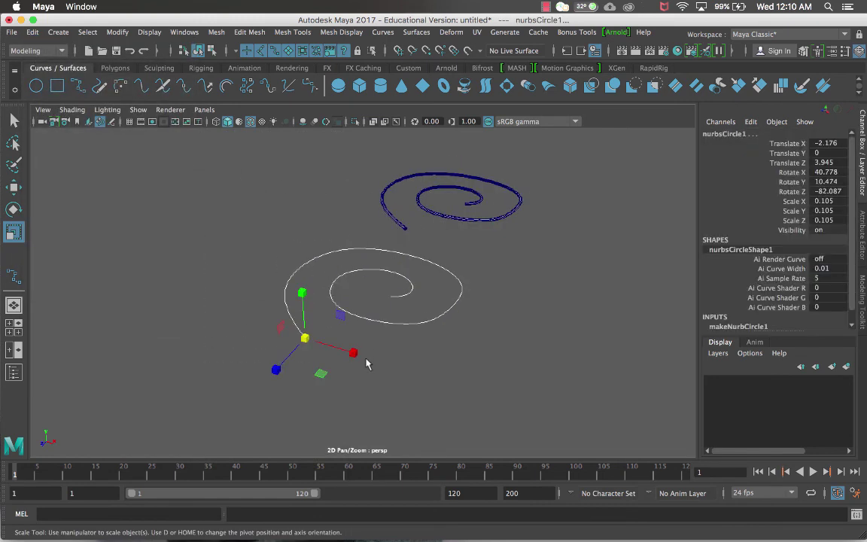
pyautogui.press('Delete')
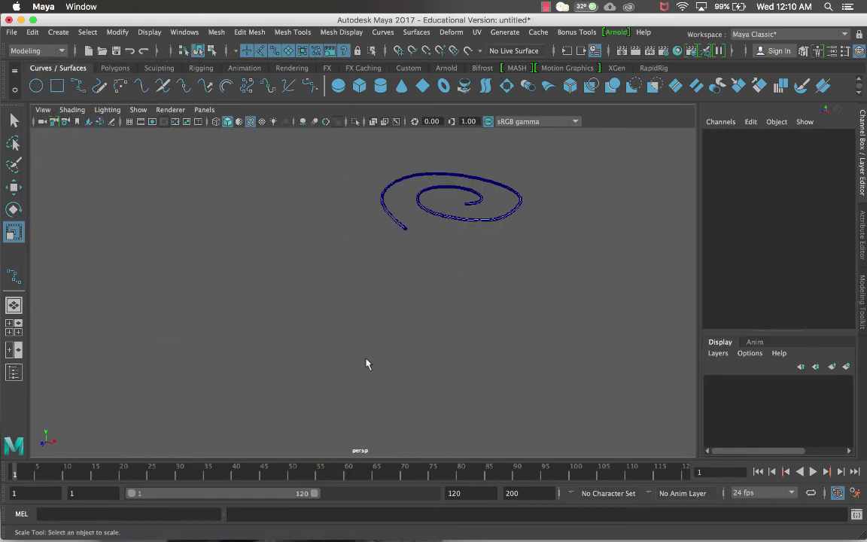
# Move the tube back to about Z 3.441 and display the grid in the perspective view.
pyautogui.click(476, 194)
pyautogui.press('w')
pyautogui.moveTo(438, 217); pyautogui.dragTo(310, 336)
pyautogui.click(130, 121)
pyautogui.scroll(8, 323, 261)
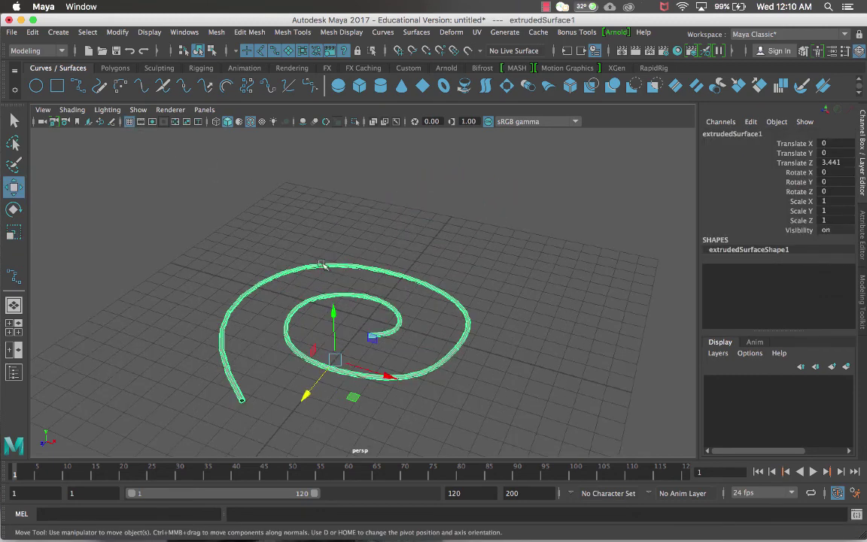
pyautogui.keyDown('alt'); pyautogui.moveTo(429, 331); pyautogui.dragTo(444, 302); pyautogui.keyUp('alt')
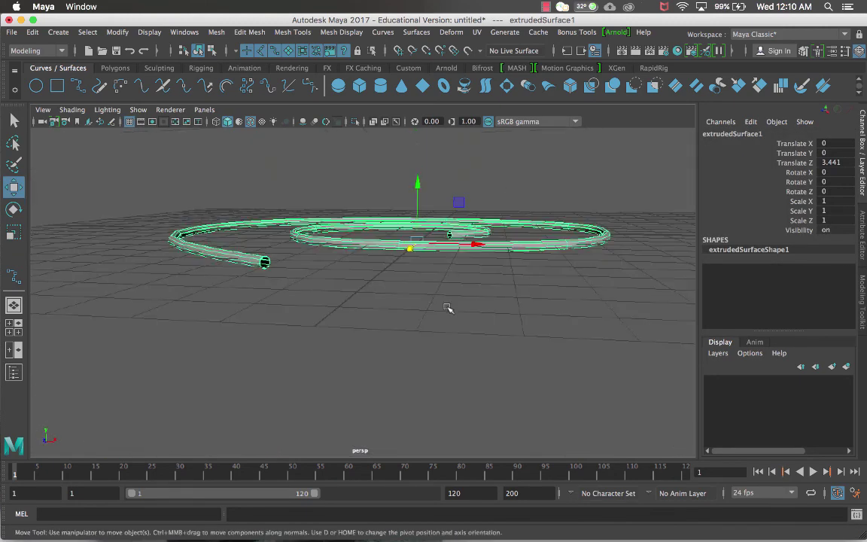
pyautogui.click(362, 280)
pyautogui.press('f')
pyautogui.click(261, 174)
pyautogui.press('f')
pyautogui.keyDown('alt'); pyautogui.moveTo(266, 182); pyautogui.dragTo(286, 195); pyautogui.keyUp('alt')
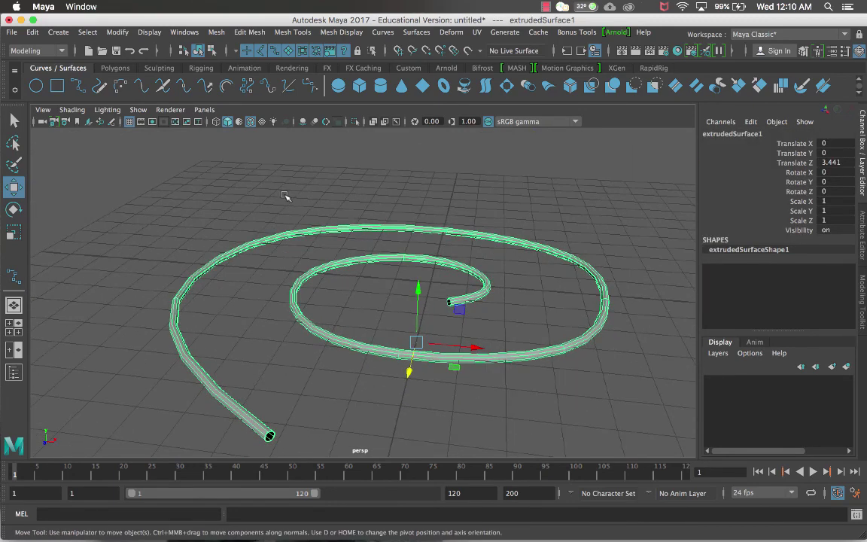